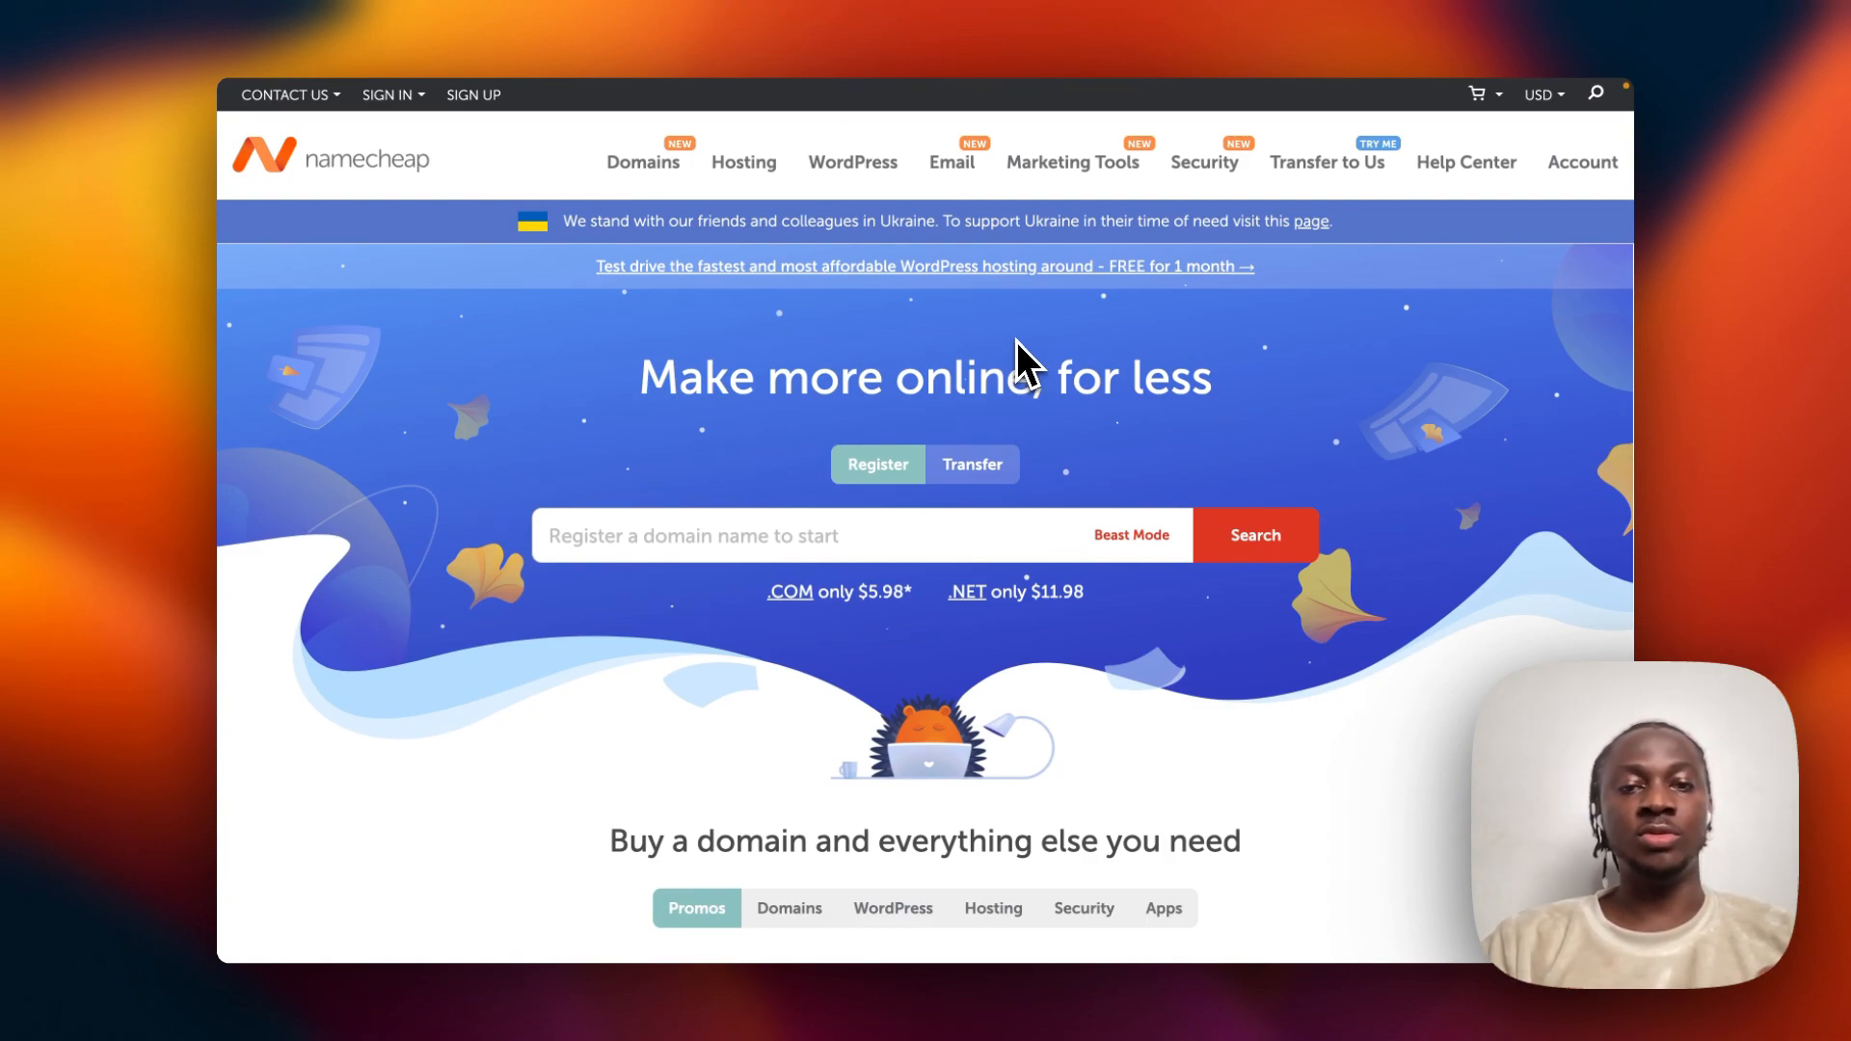
Bring up the Namecheap sign-in dropdown with the saved username and password autofilled.
mouse_move(958, 165)
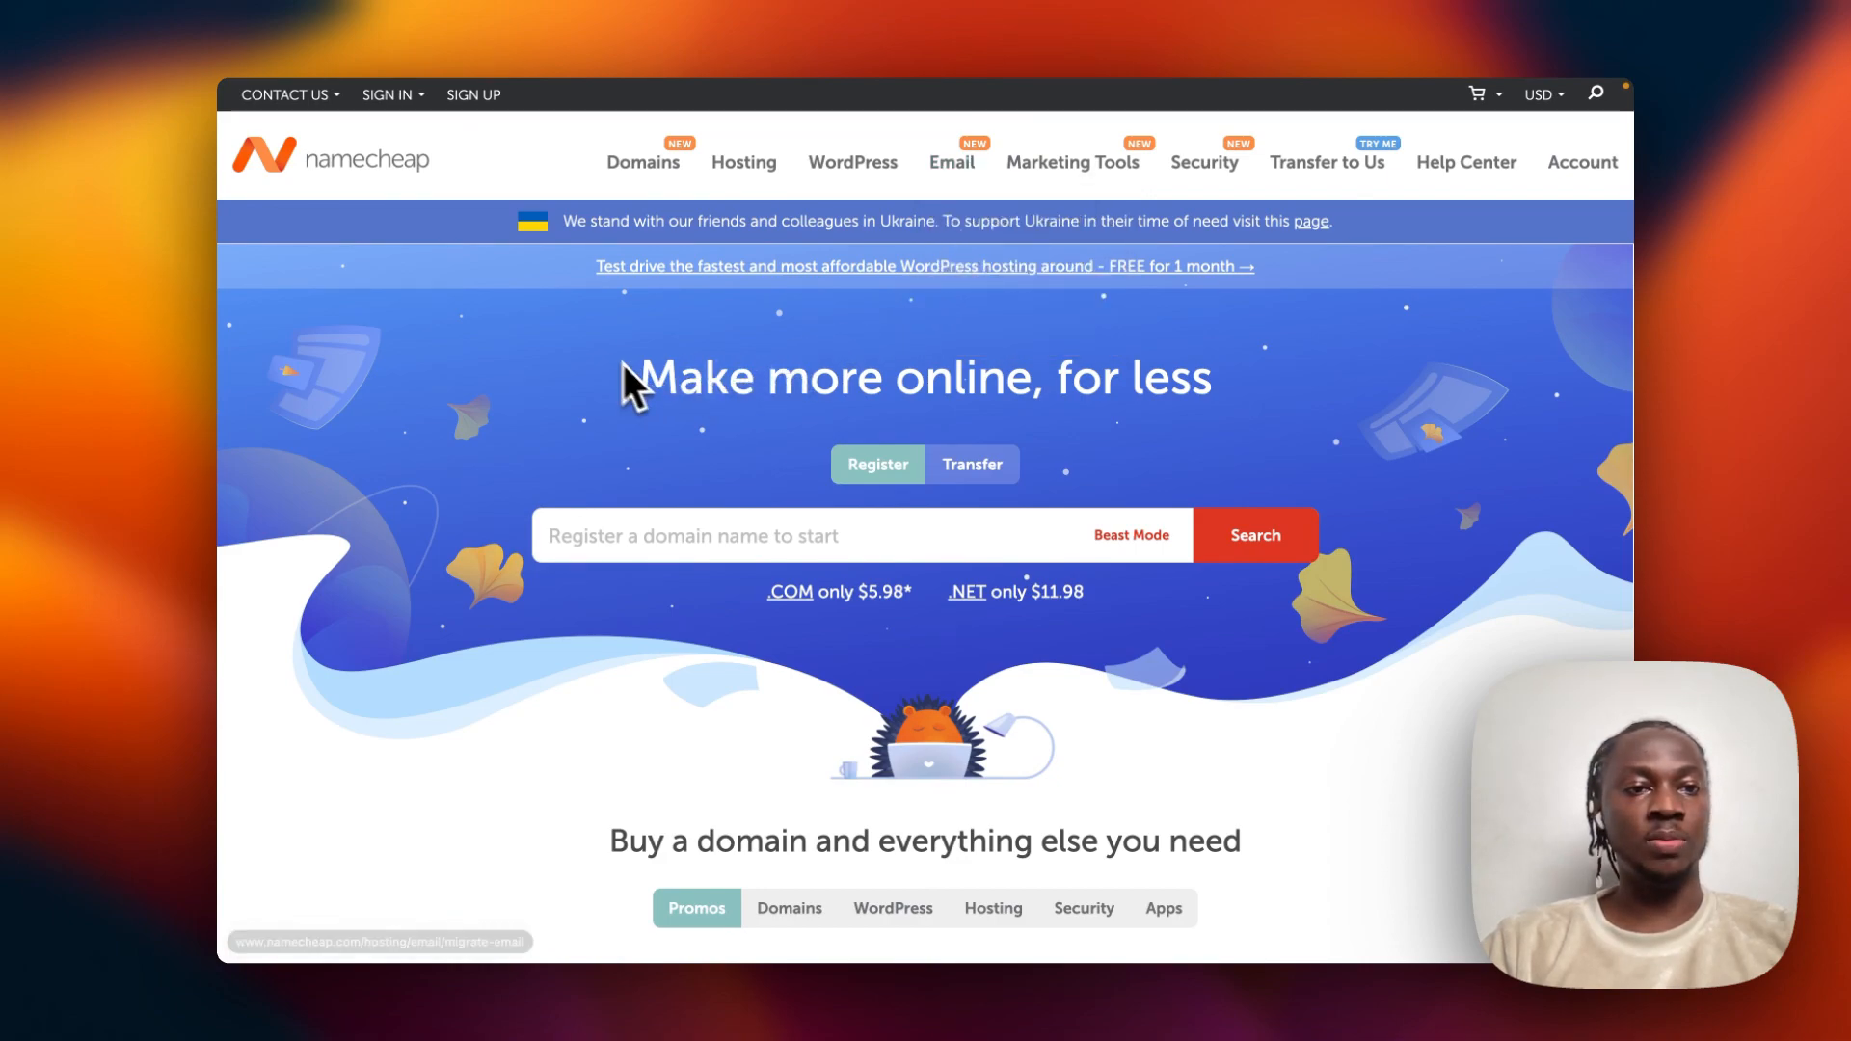
mouse_move(397, 96)
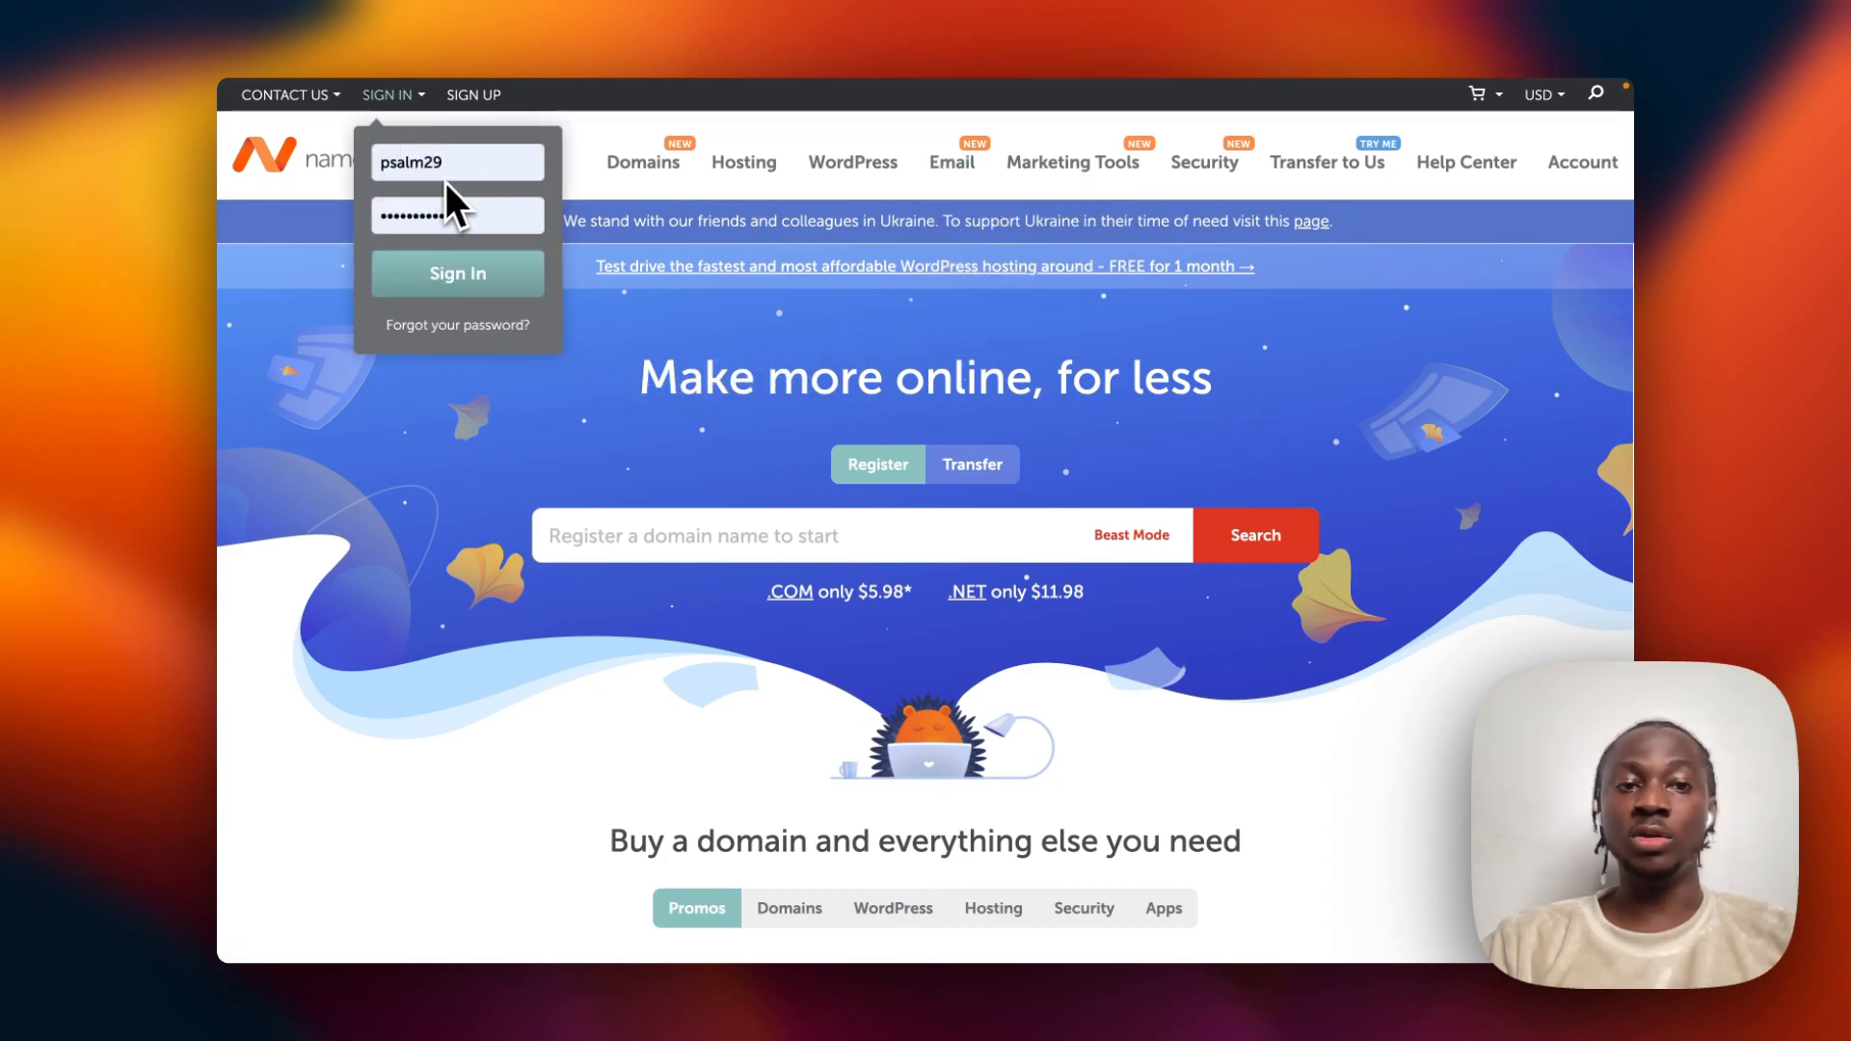
Sign in with the saved credentials and submit the emailed device verification code.
click(463, 278)
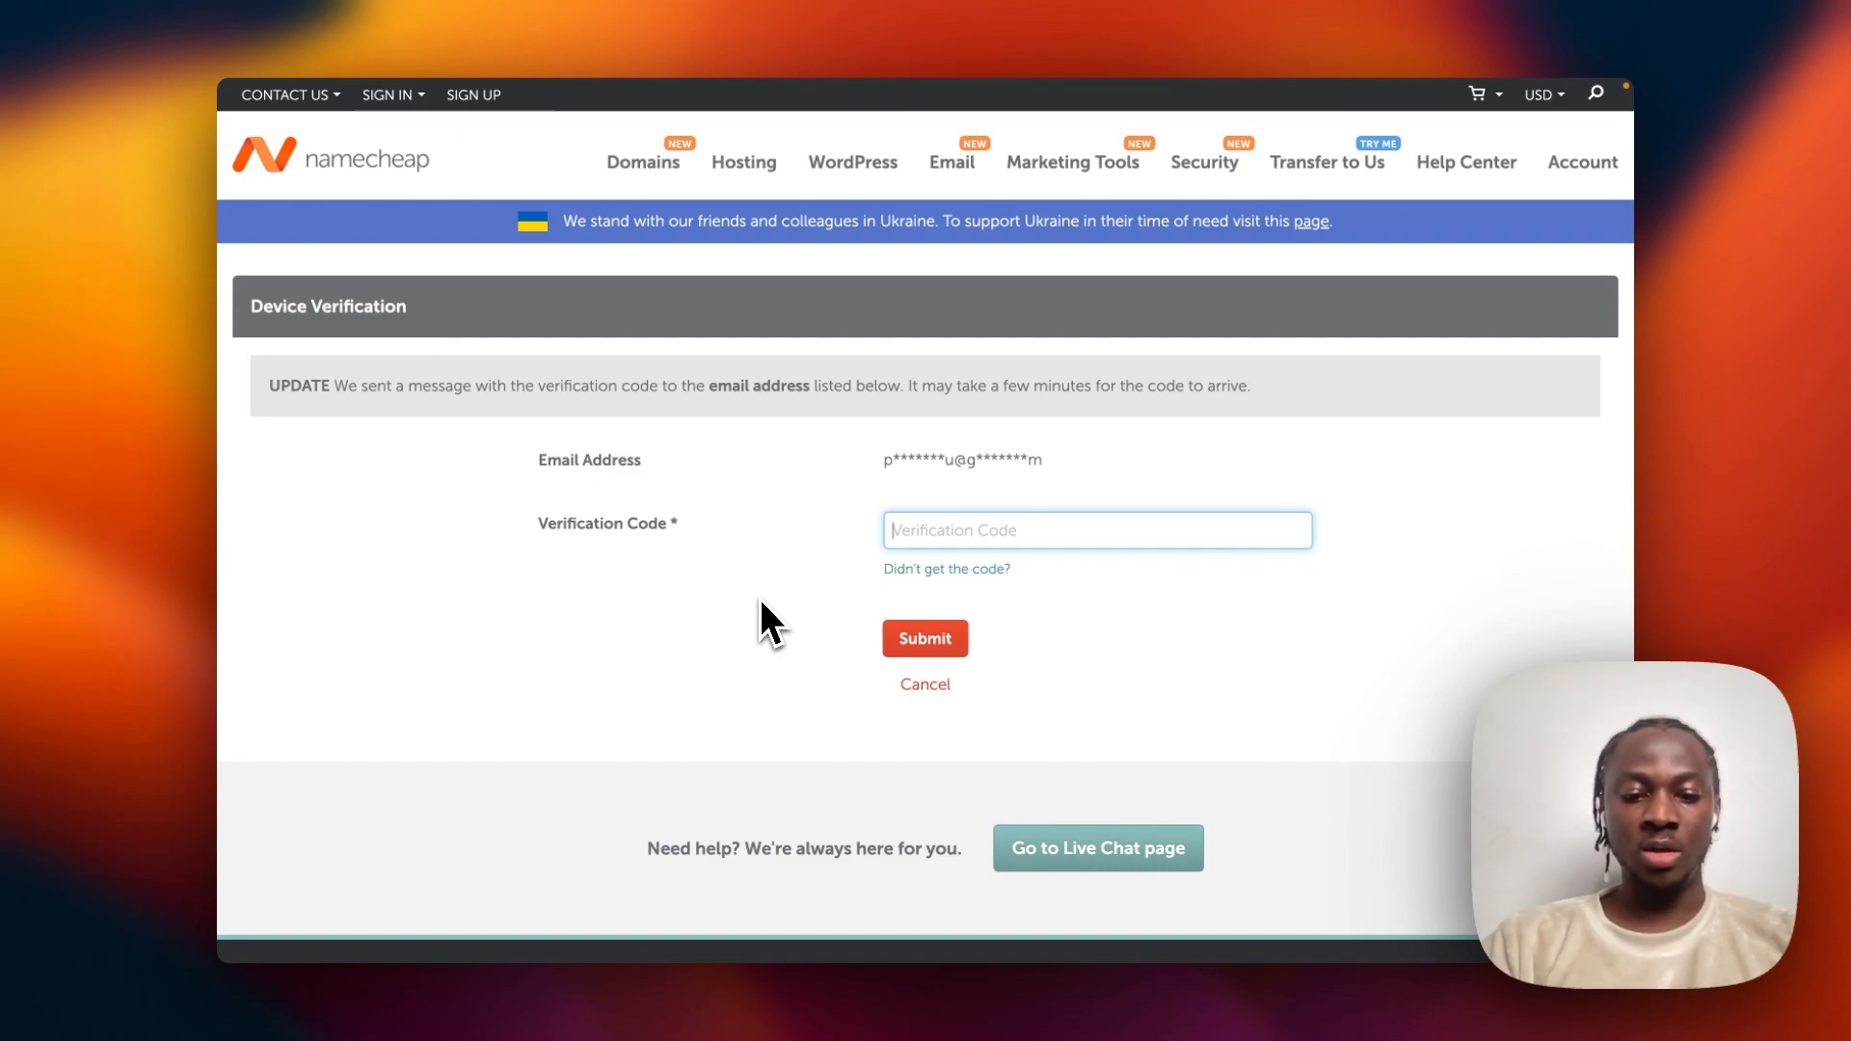
key(super+v)
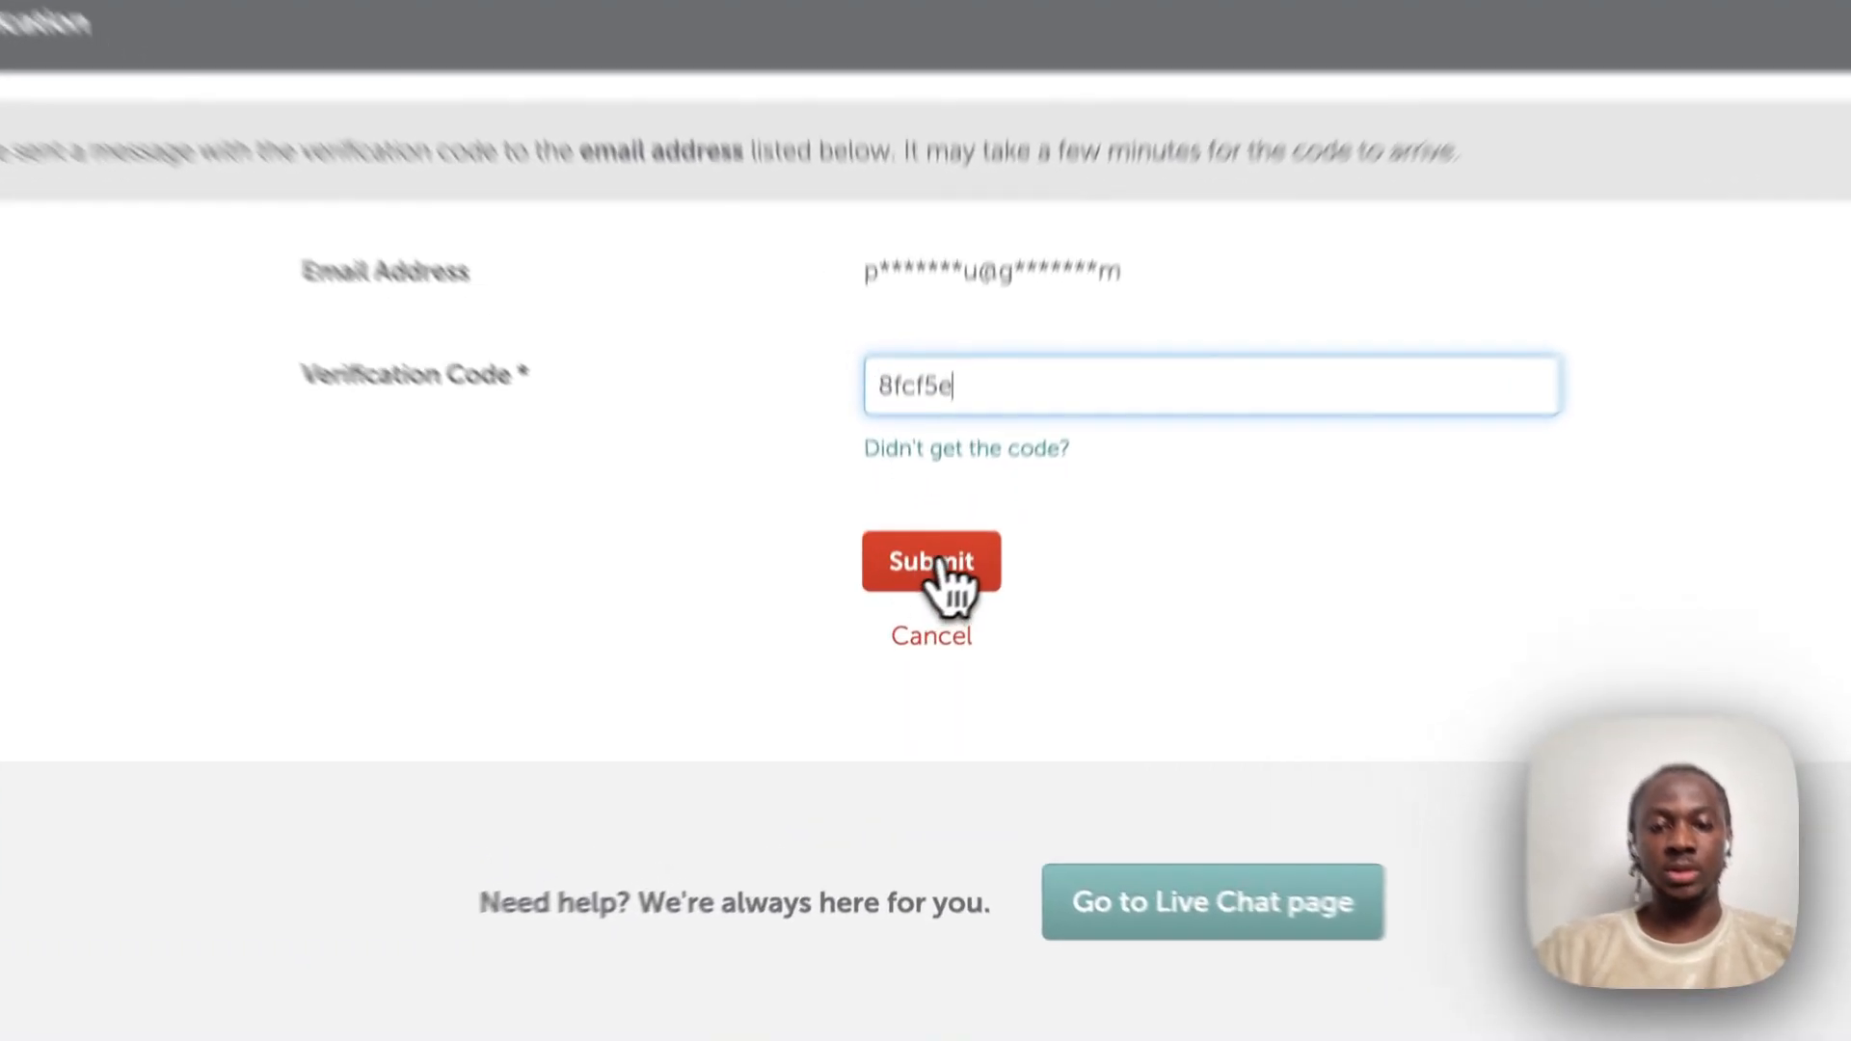
click(940, 567)
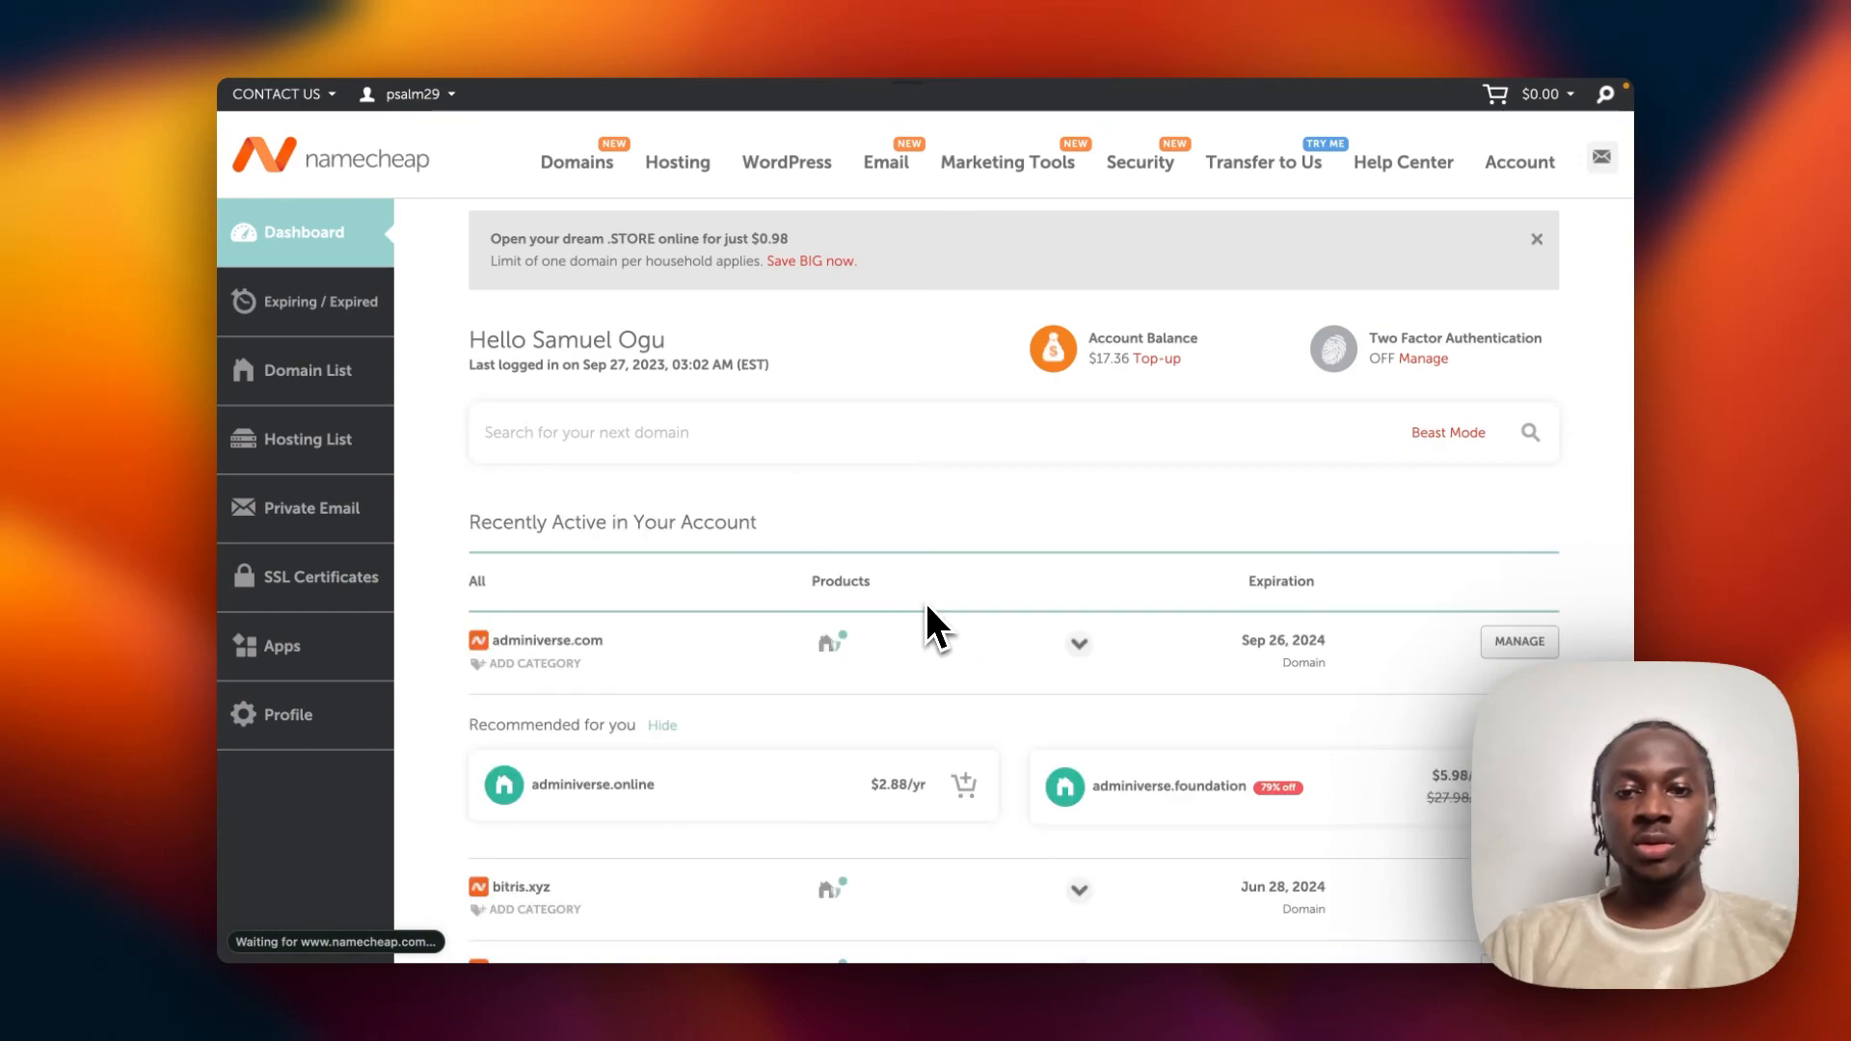
Highlight bitris.xyz in the recently active domains list, then show the Email menu.
scroll(966, 525, down, 2)
scroll(972, 536, down, 5)
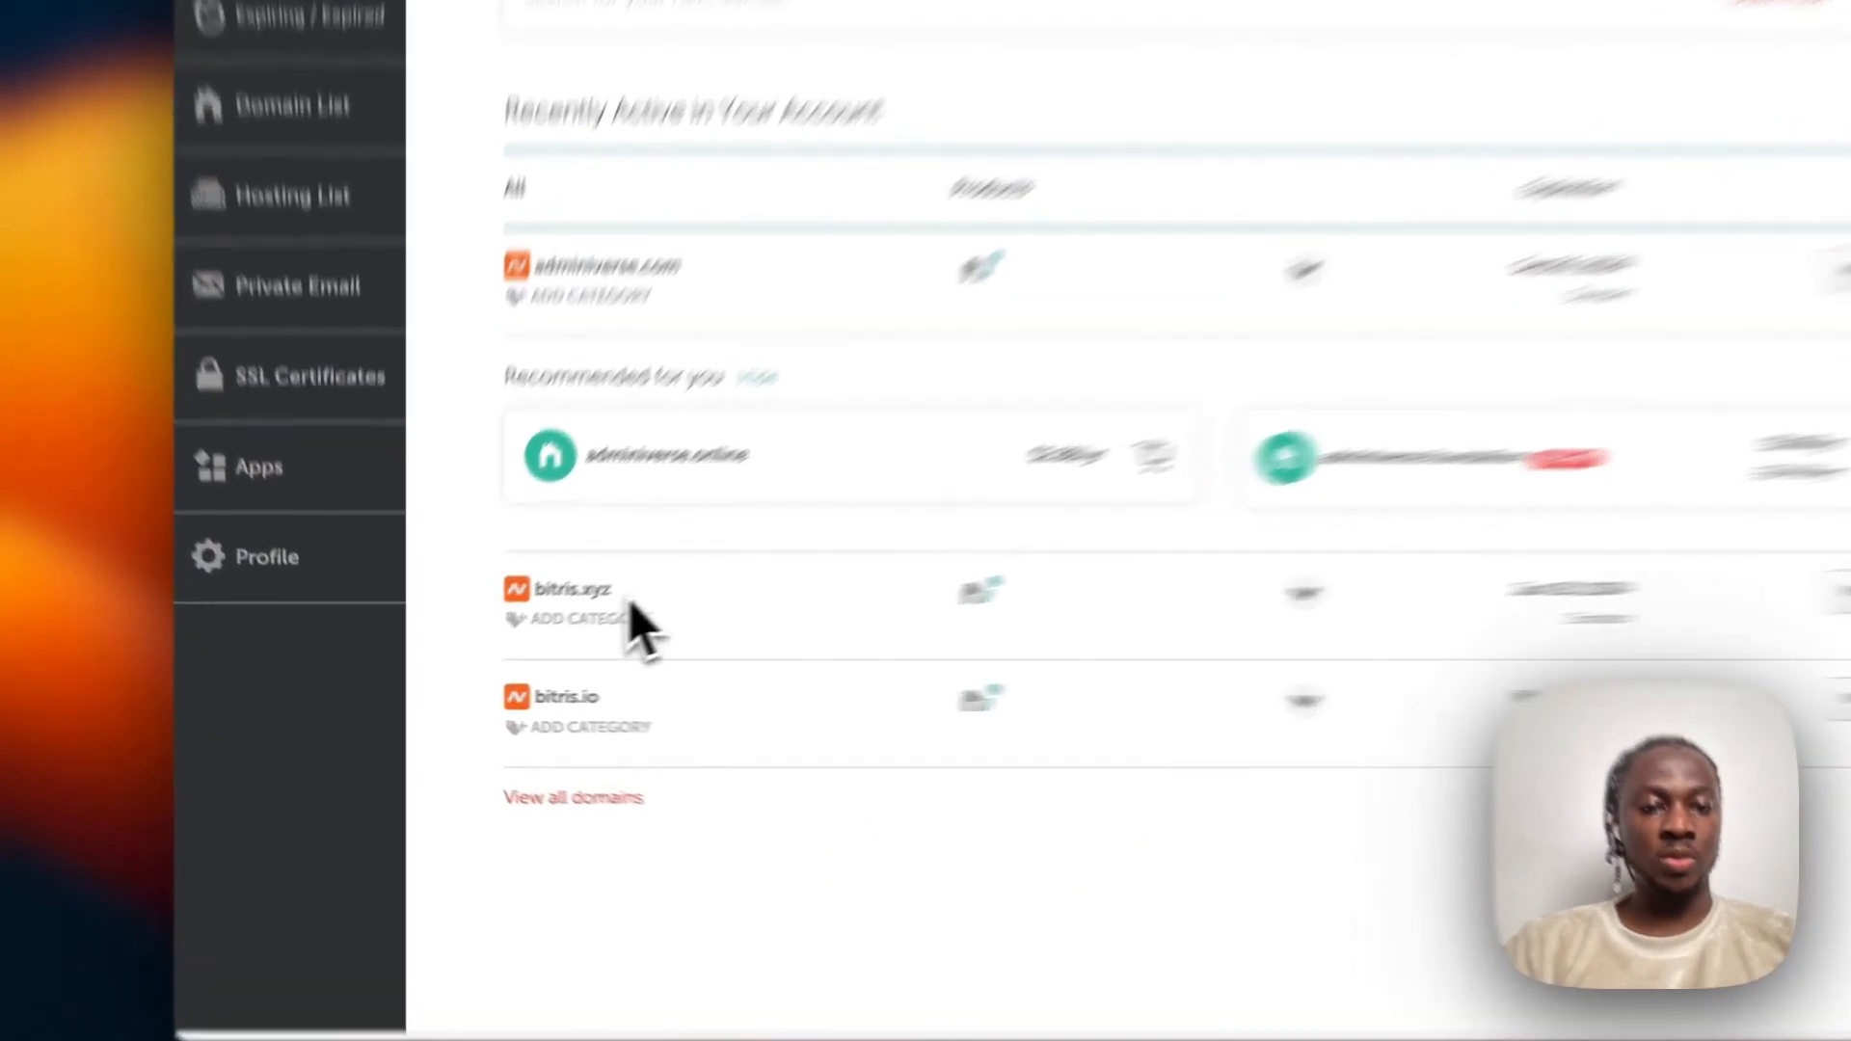
double_click(536, 589)
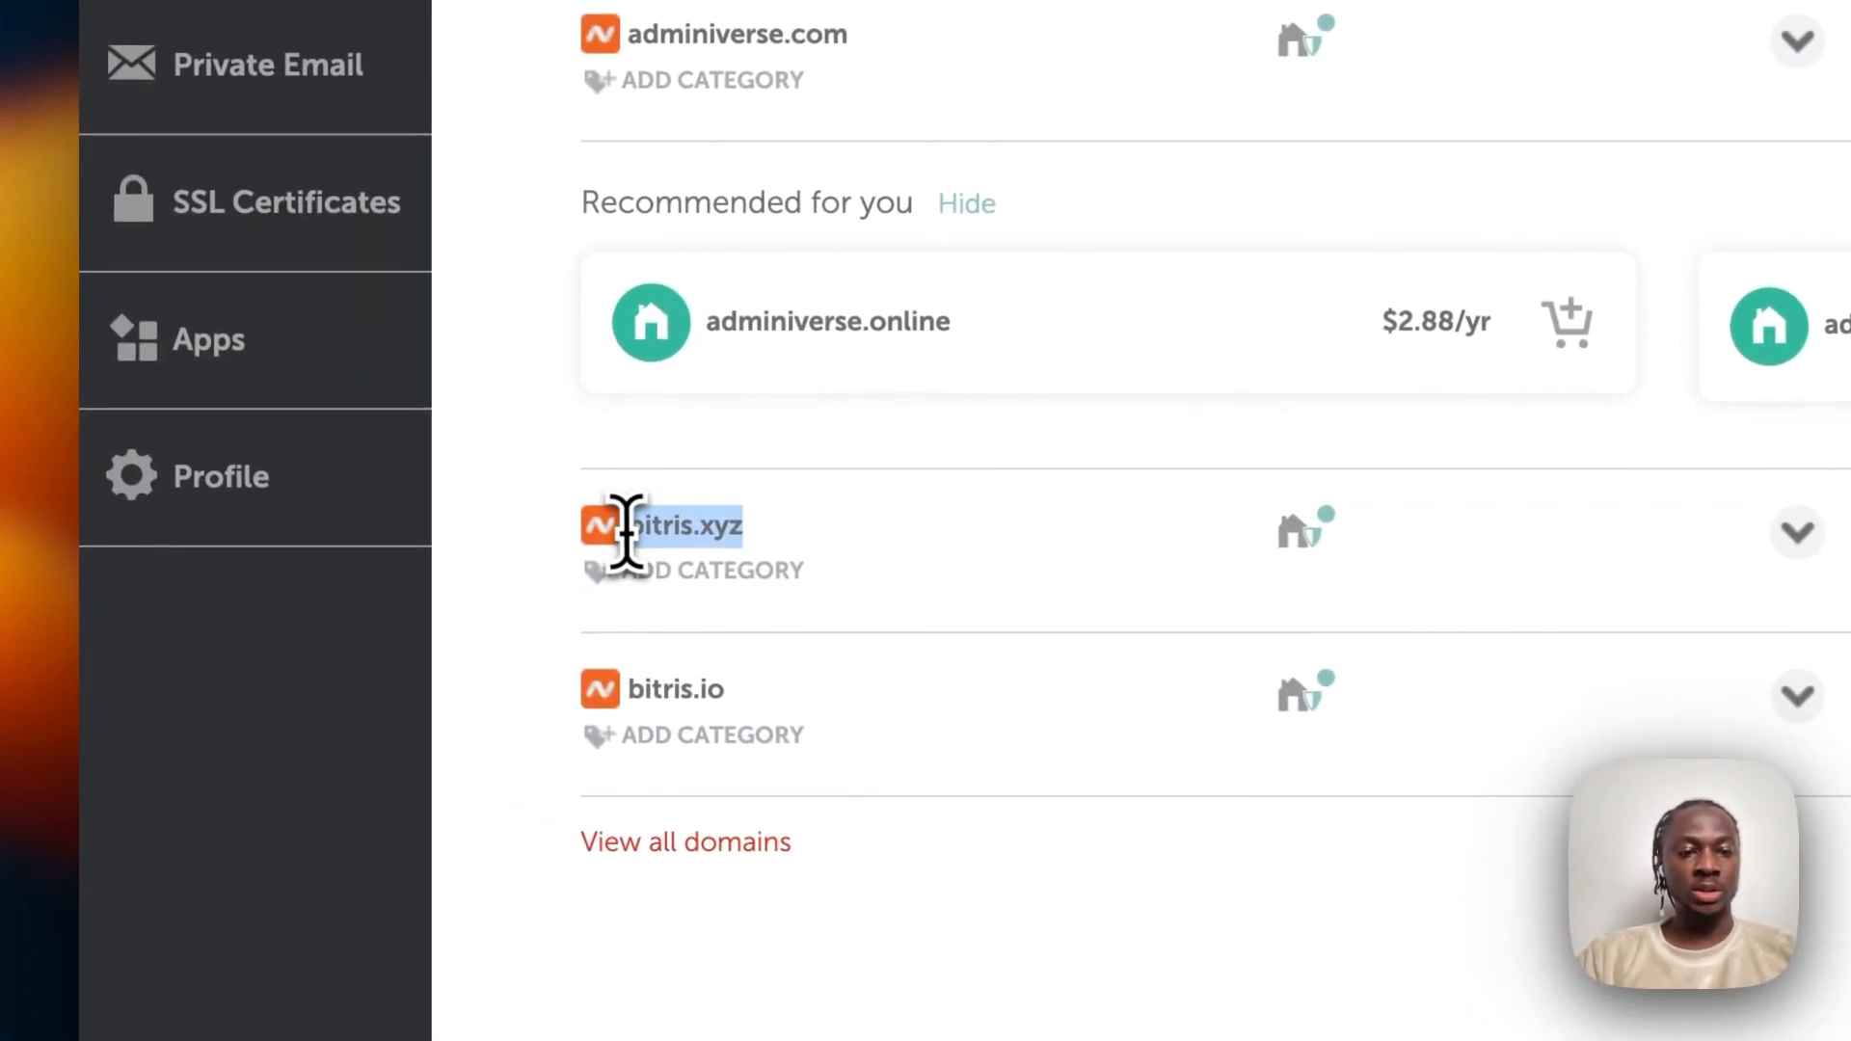
click(827, 528)
scroll(835, 533, up, 5)
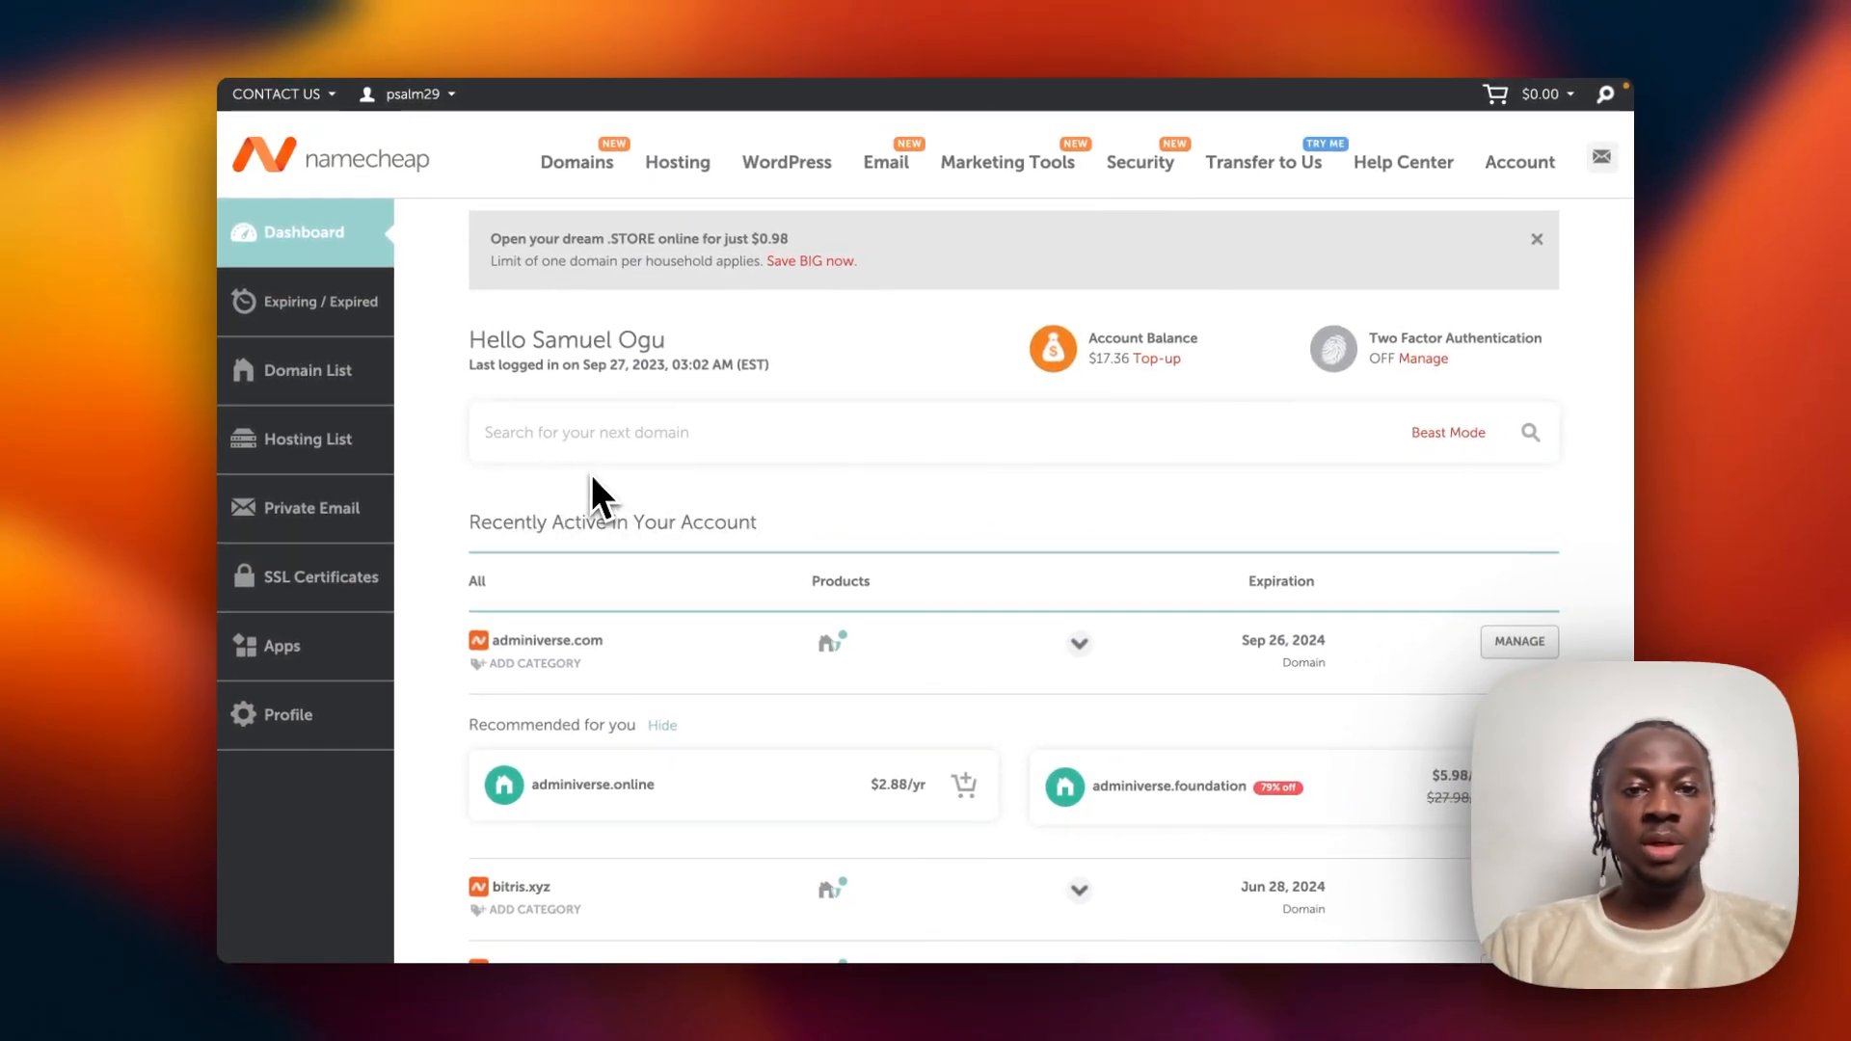
mouse_move(883, 174)
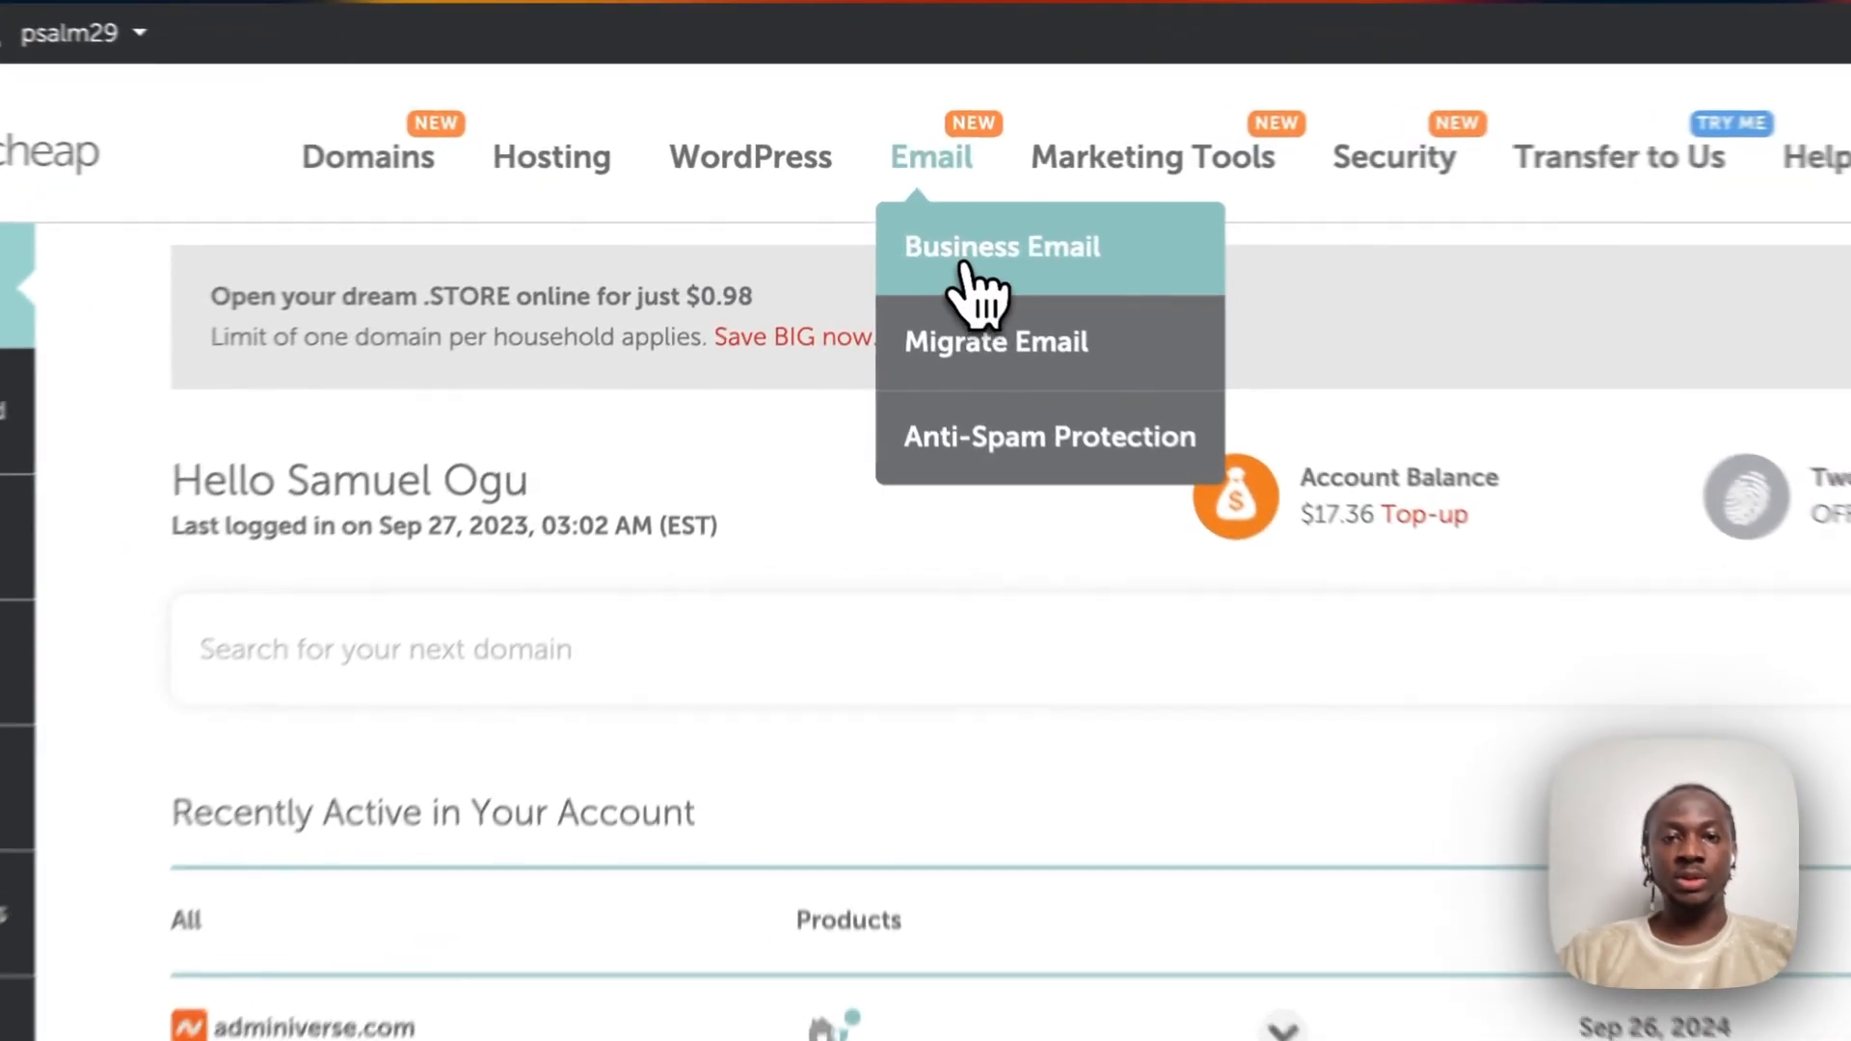
Open Business Email and compare the Starter, Pro and Ultimate plans starting at $1.24/mo.
click(898, 217)
scroll(877, 619, down, 5)
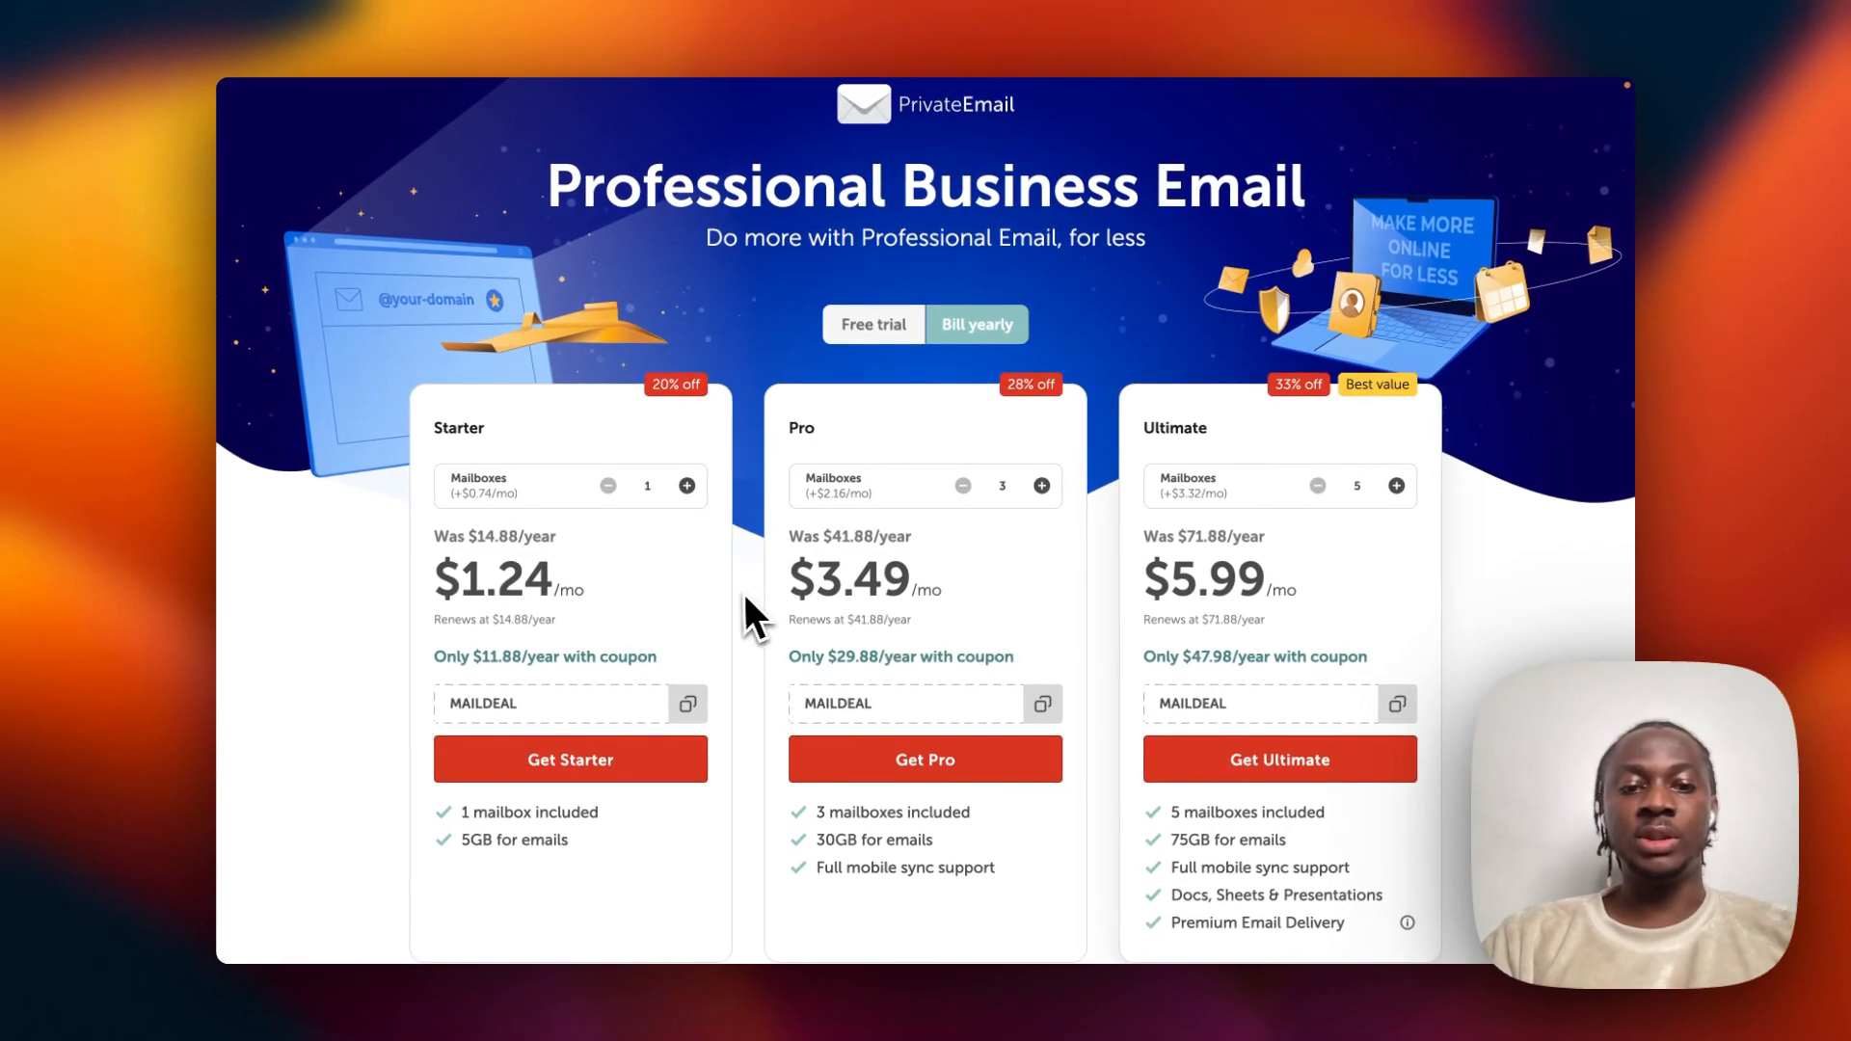
scroll(739, 598, down, 2)
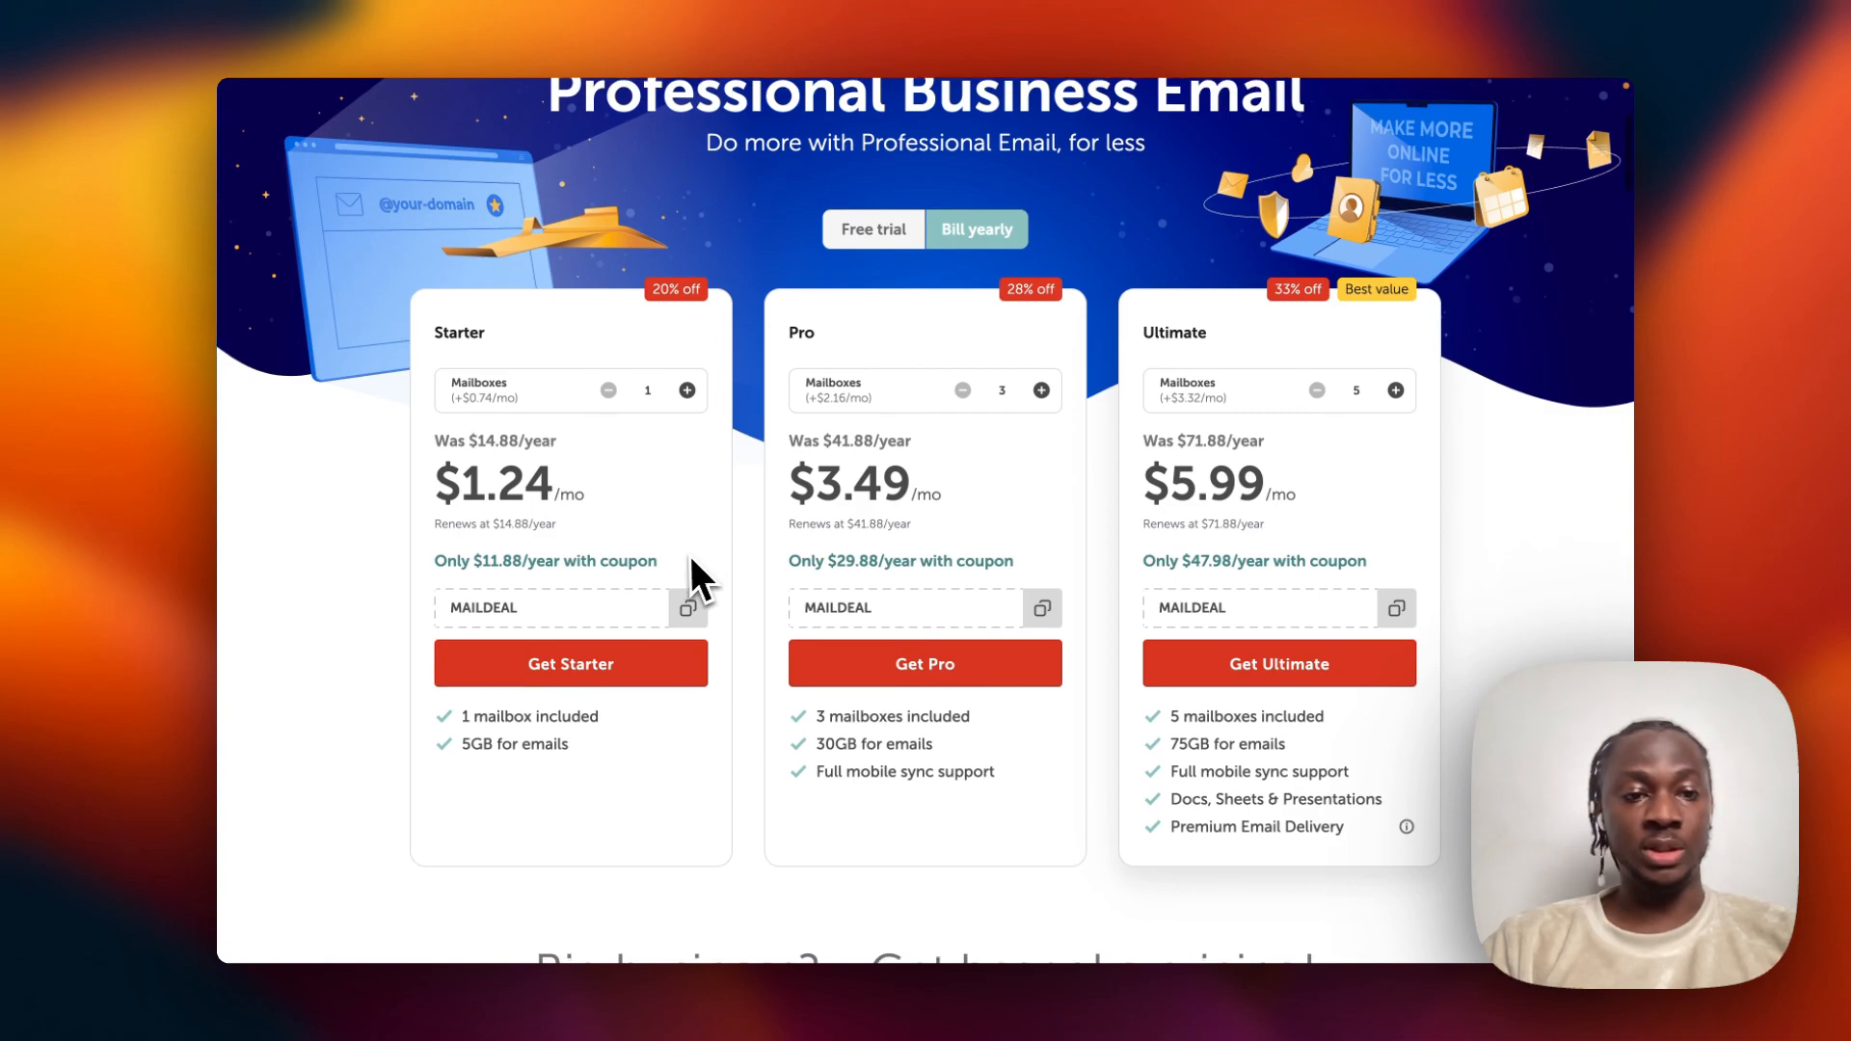
scroll(688, 556, down, 1)
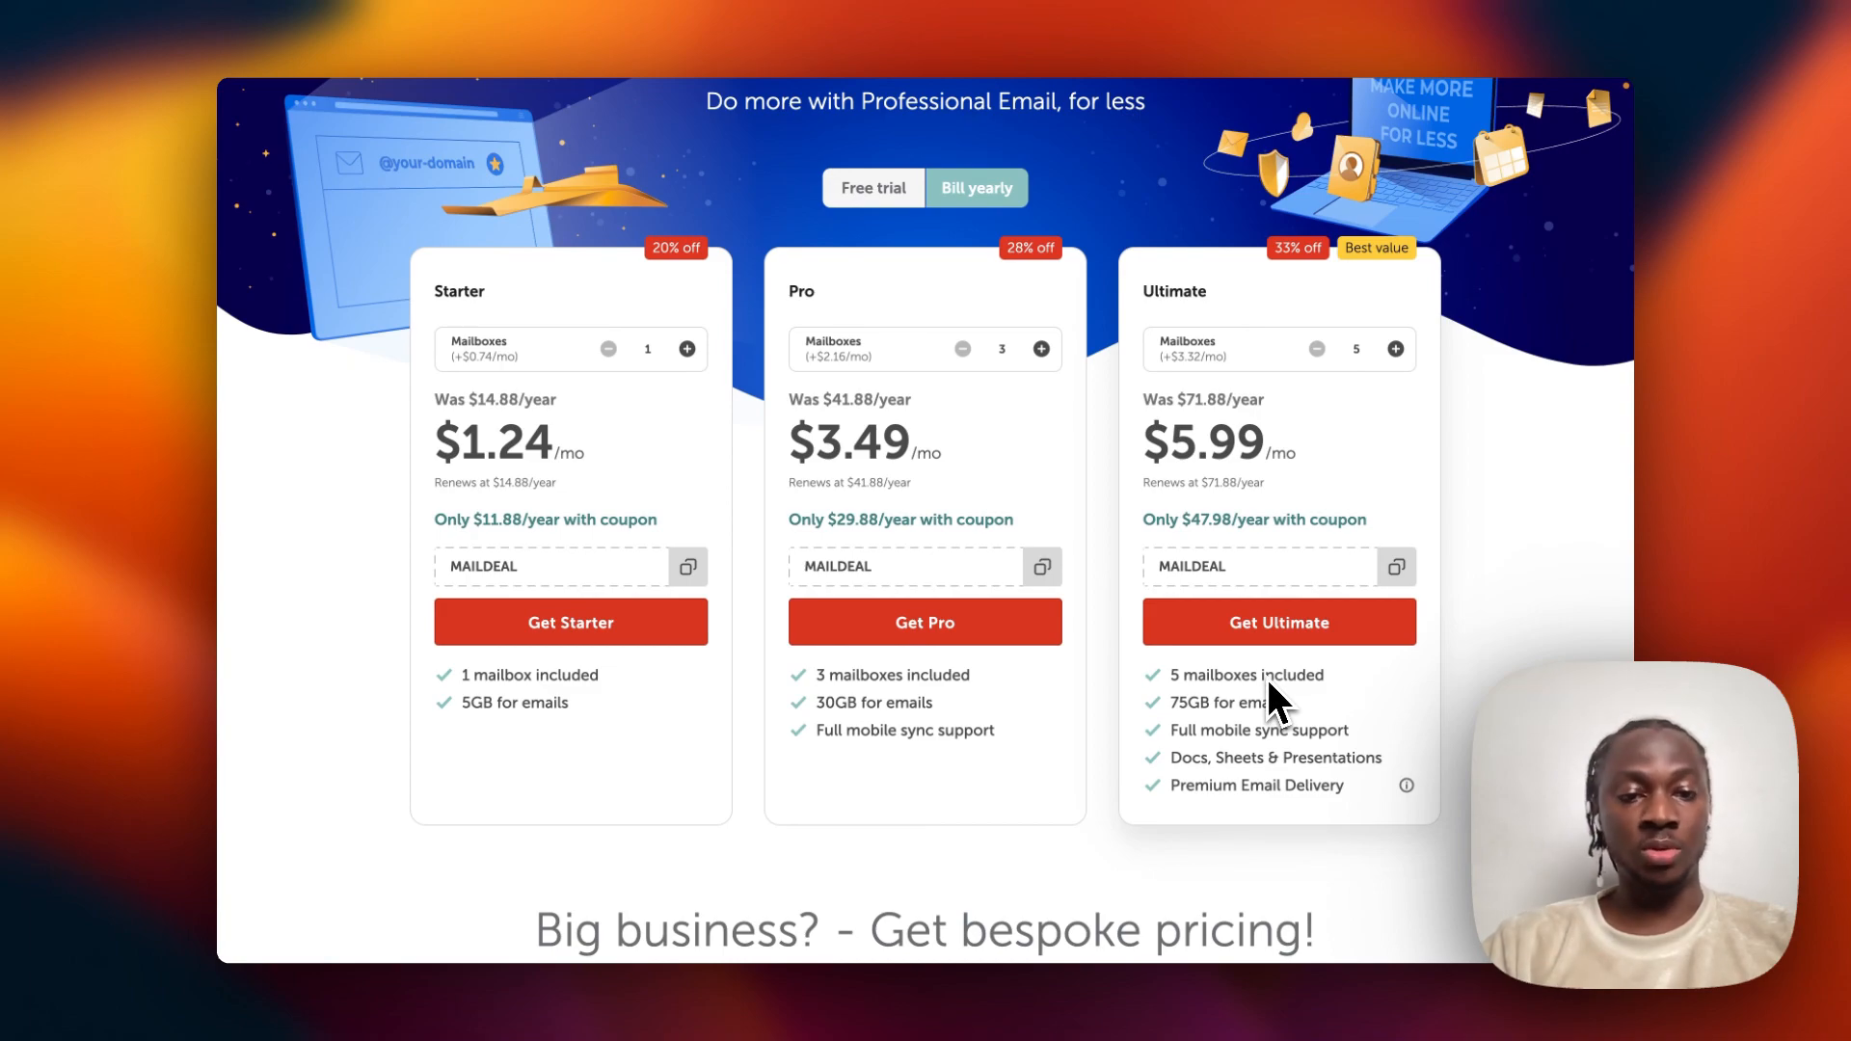
scroll(659, 742, up, 1)
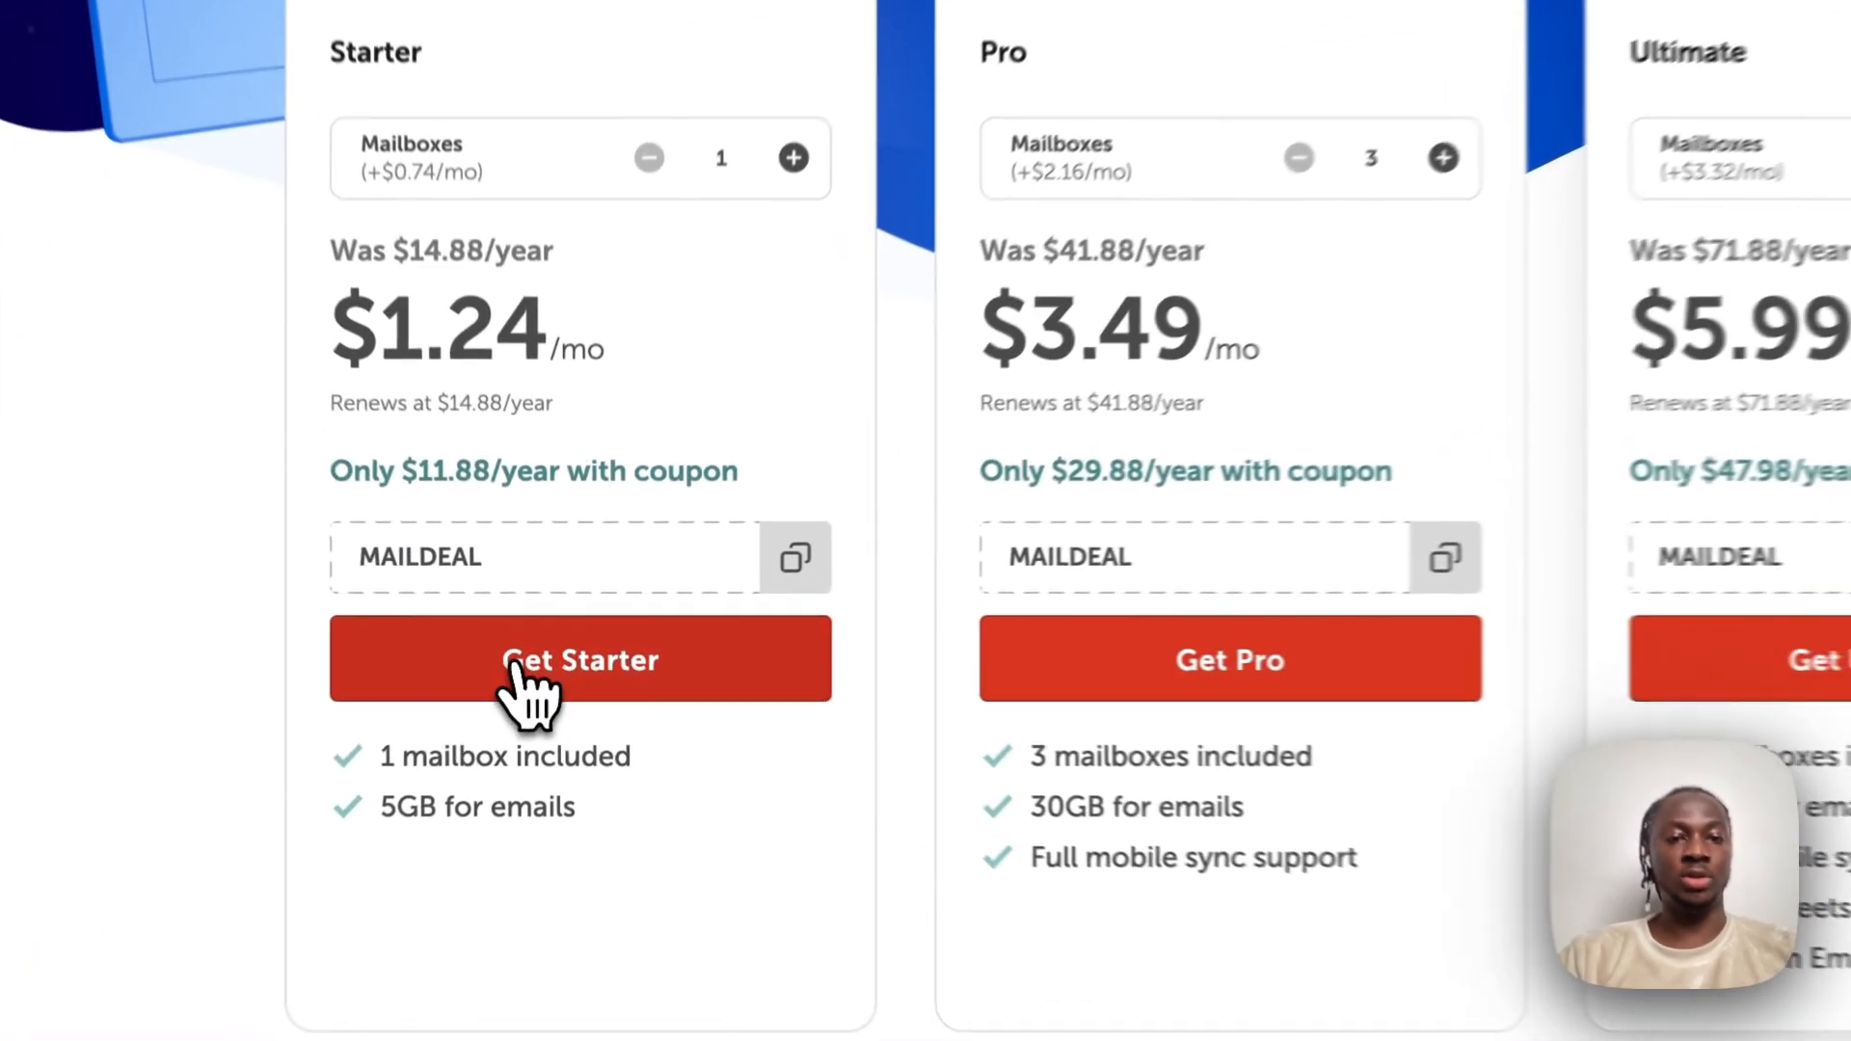
Choose the Starter plan for the already-owned domain bitris.xyz and continue to mailbox options.
click(641, 709)
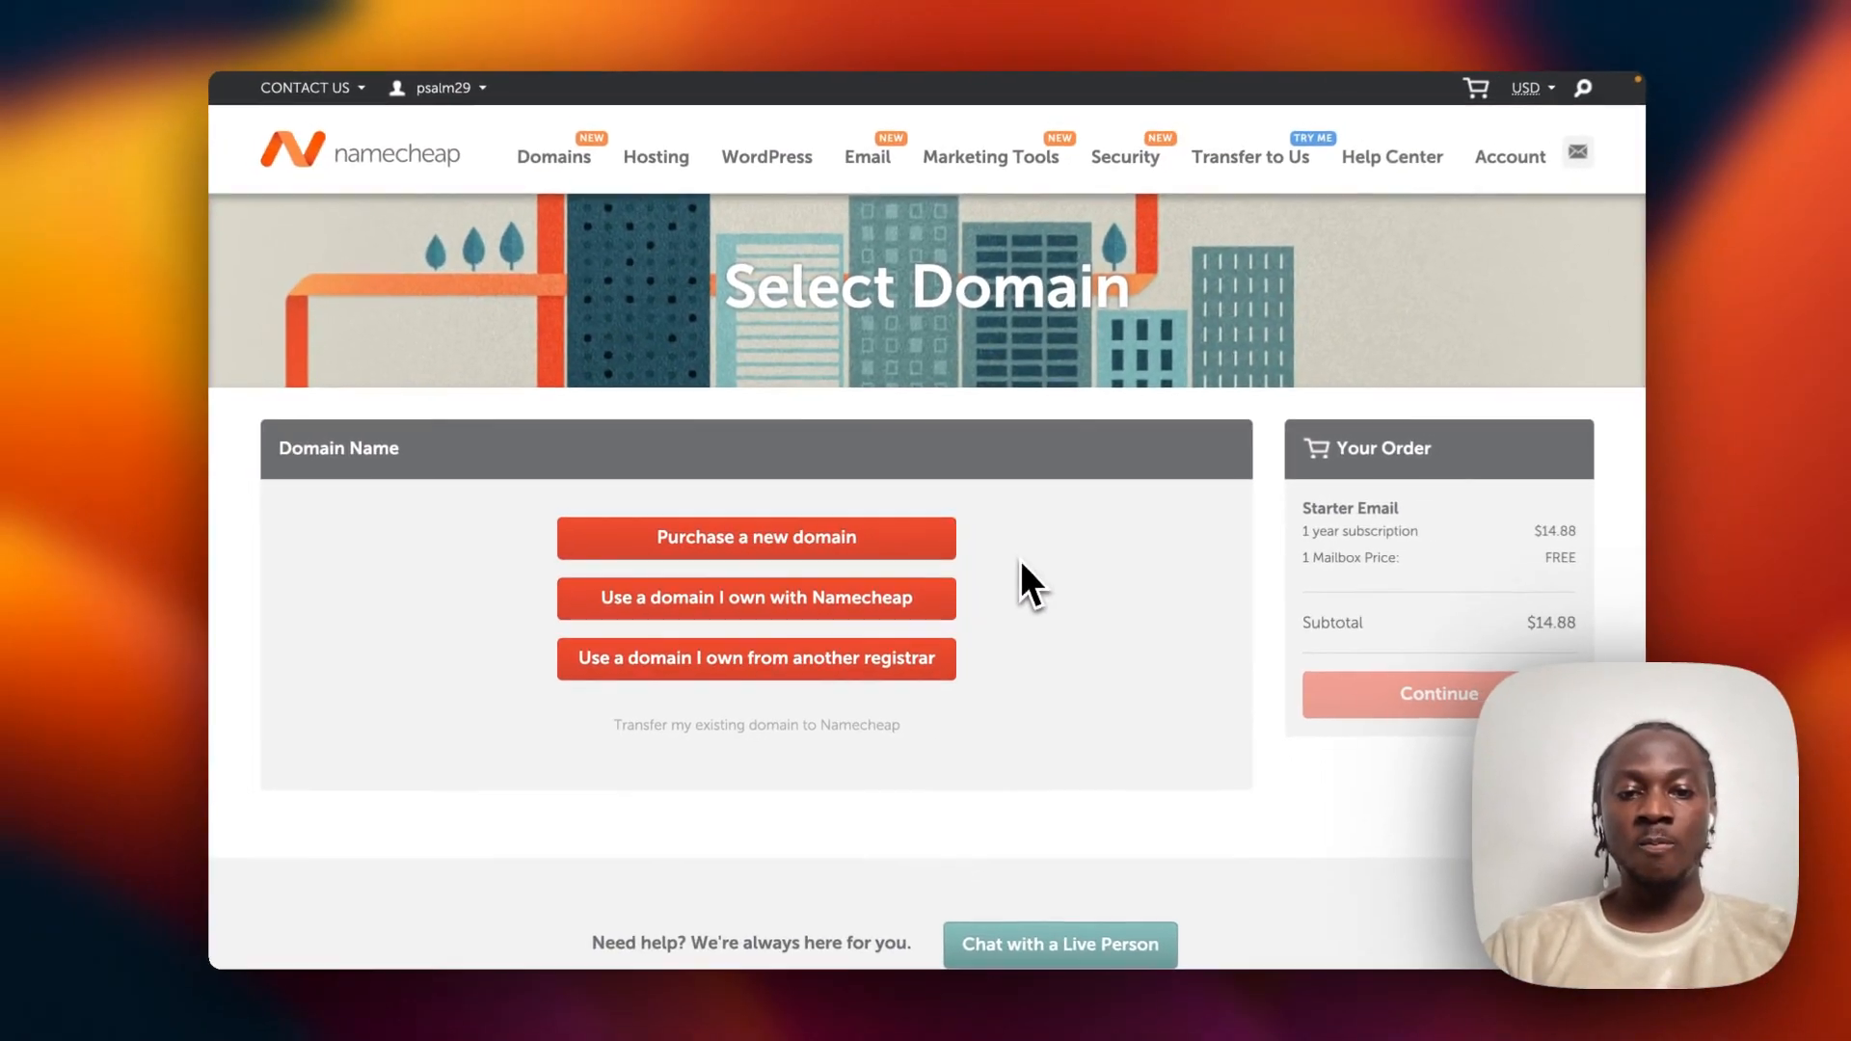
scroll(1295, 554, down, 1)
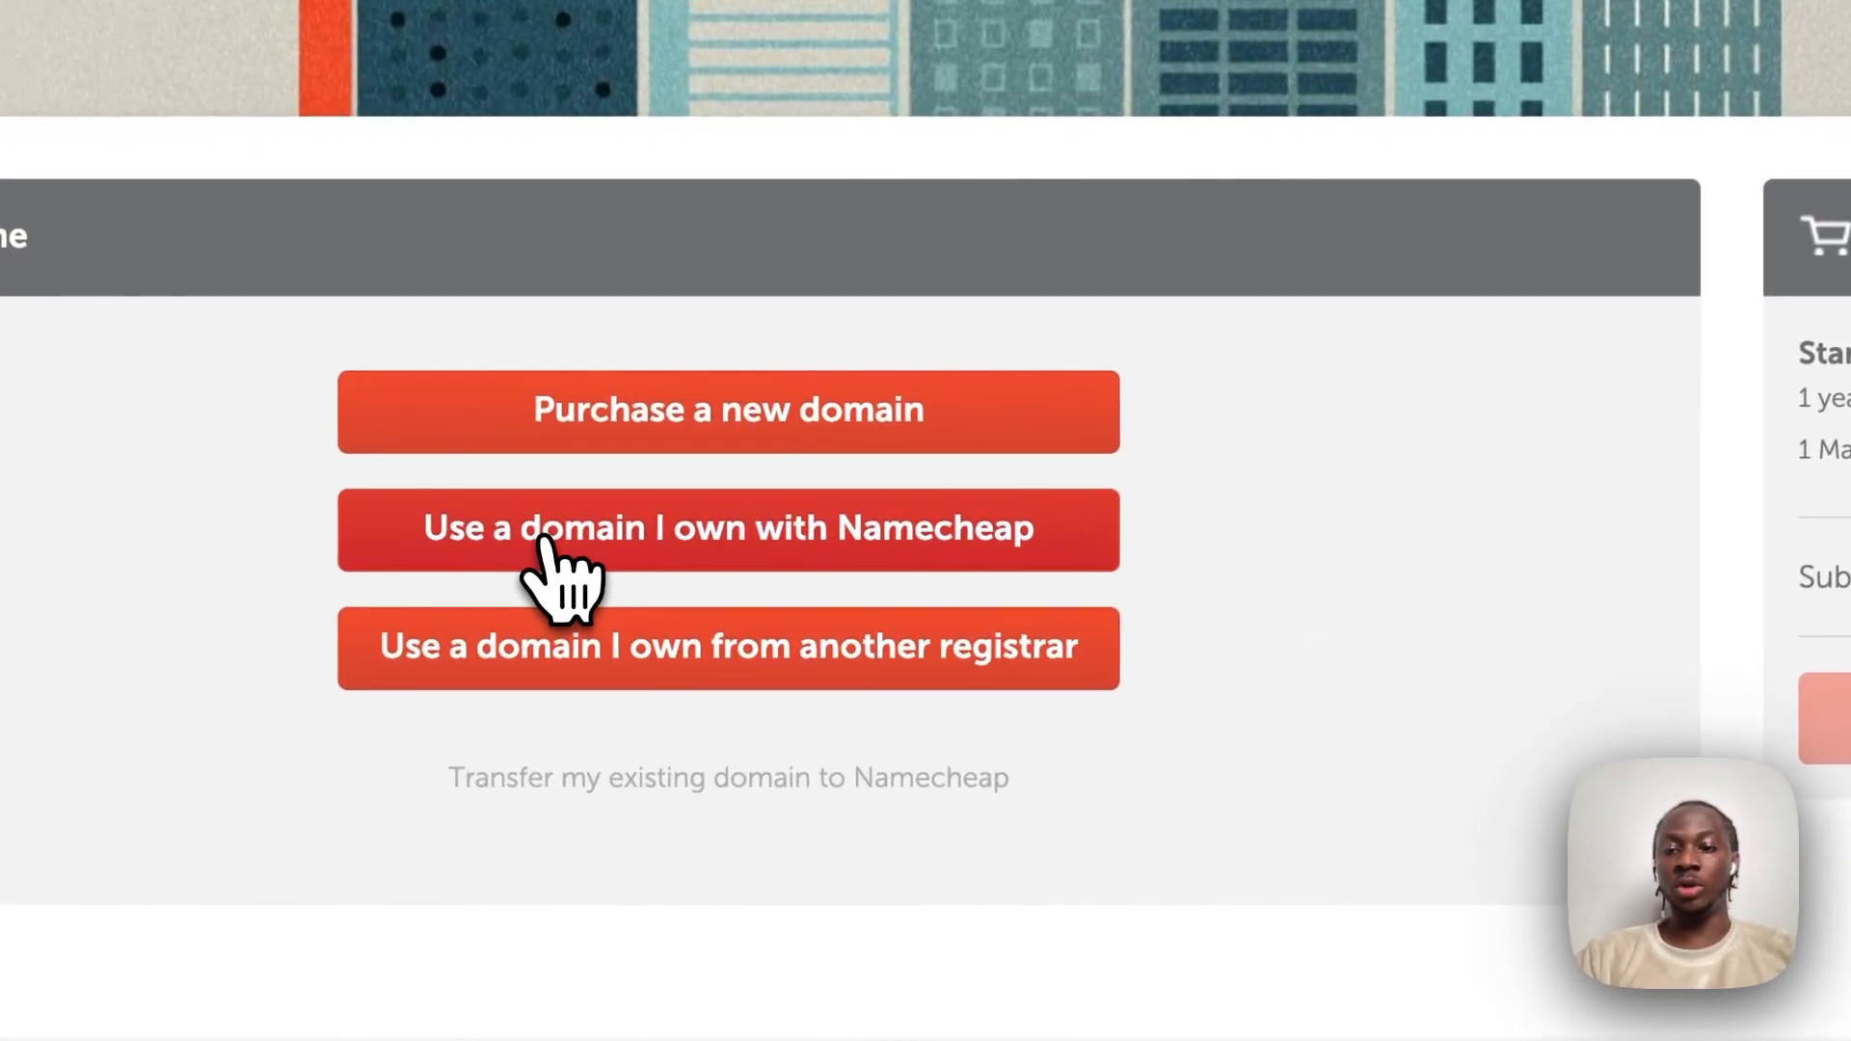
click(1013, 550)
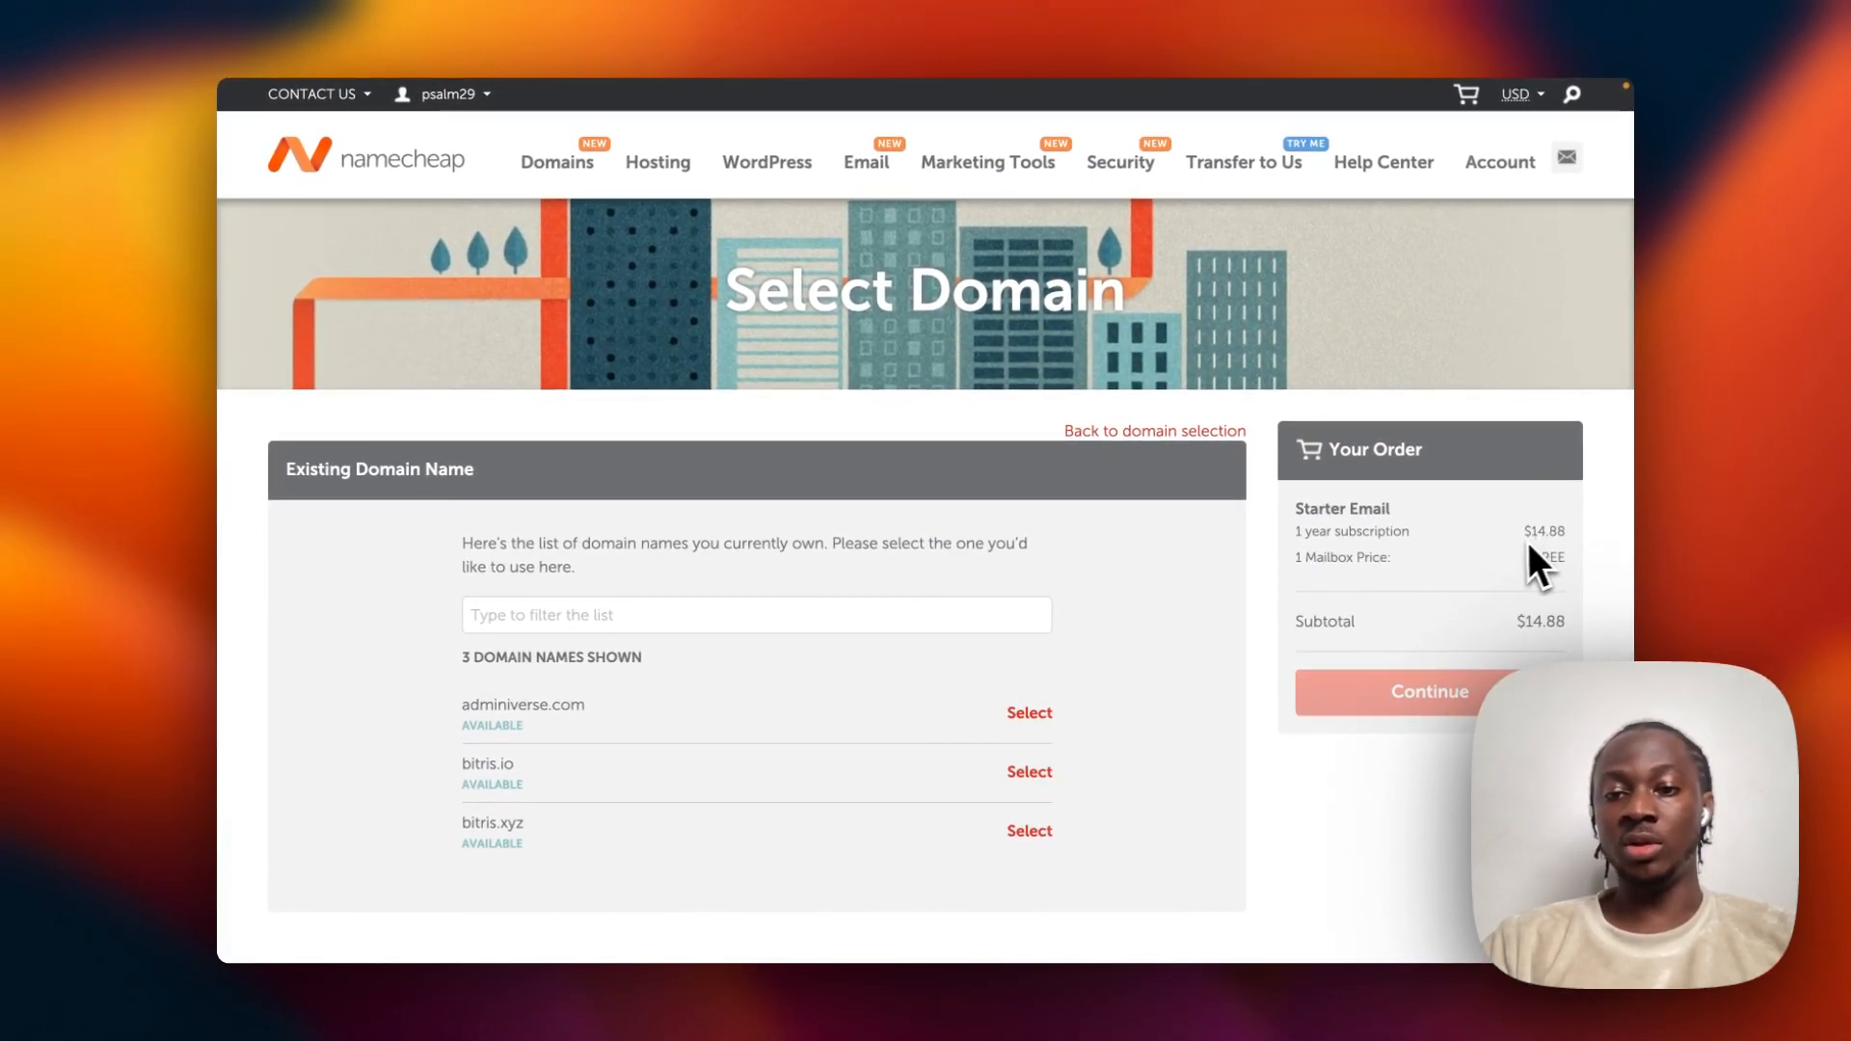
scroll(621, 699, down, 2)
scroll(621, 700, down, 1)
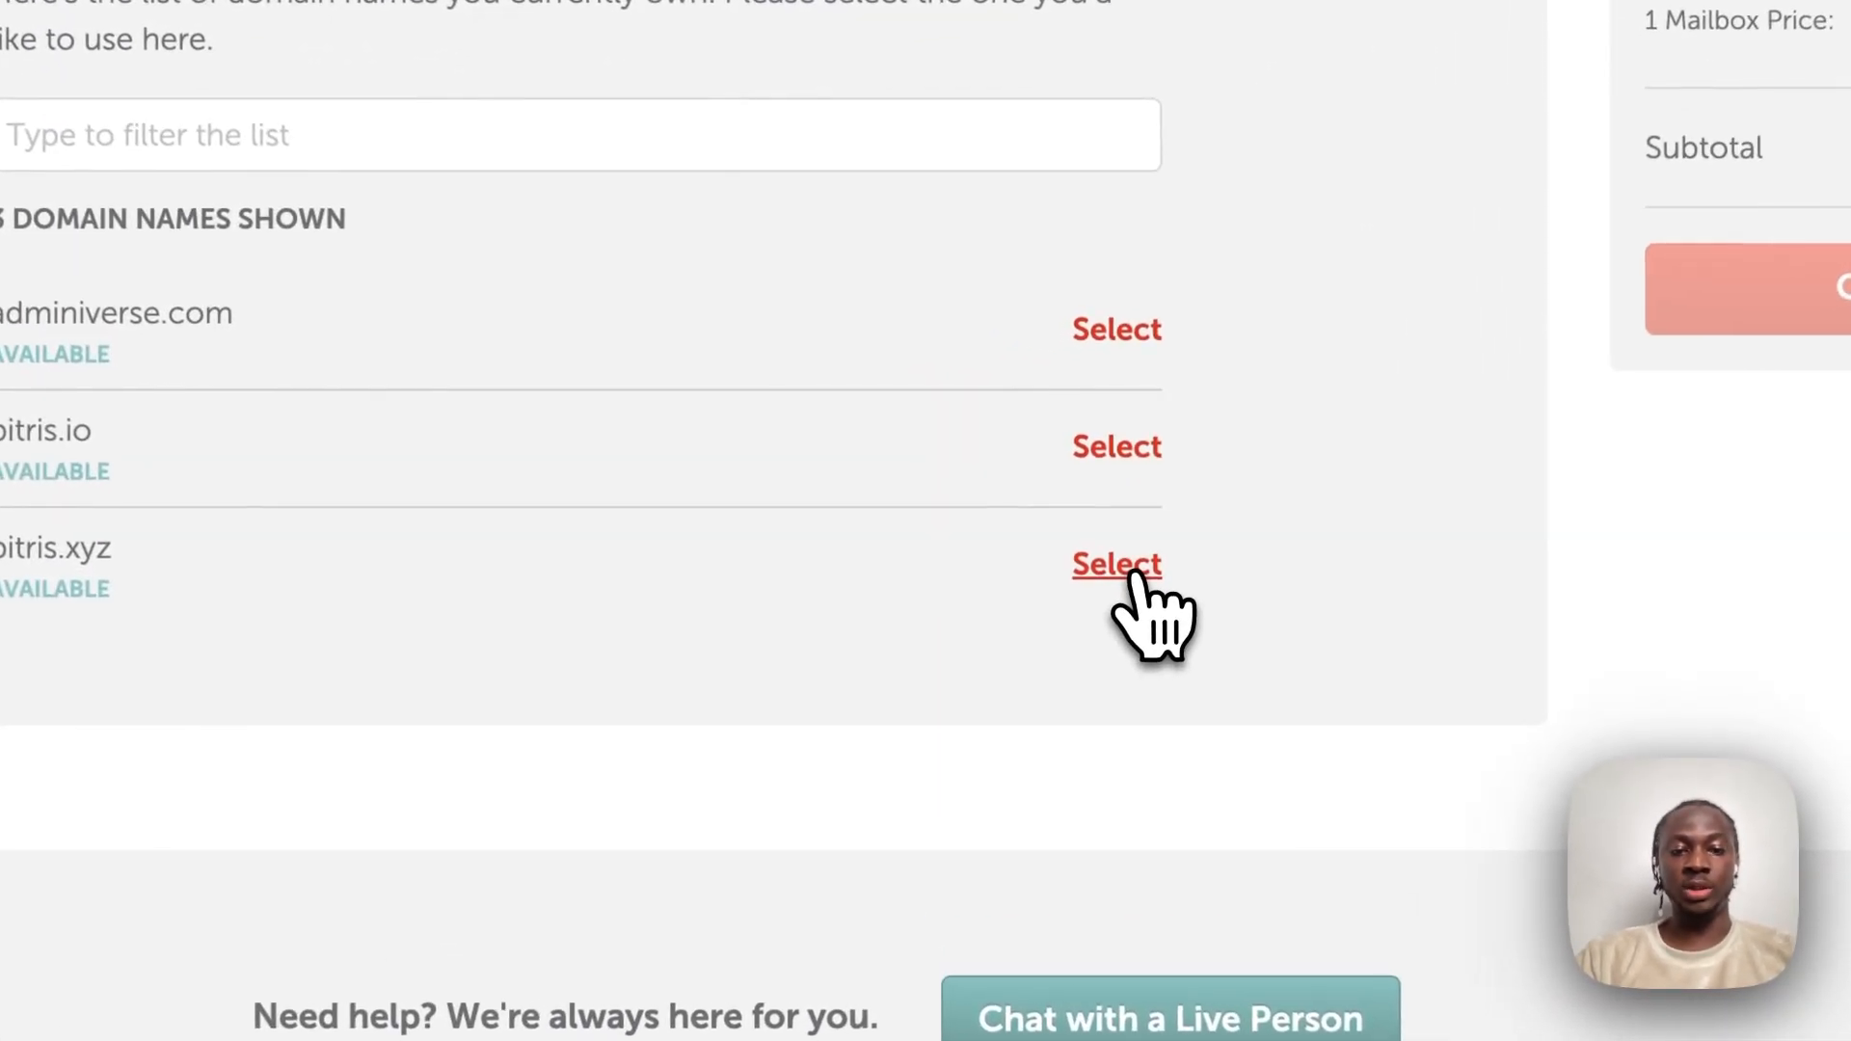
click(1136, 576)
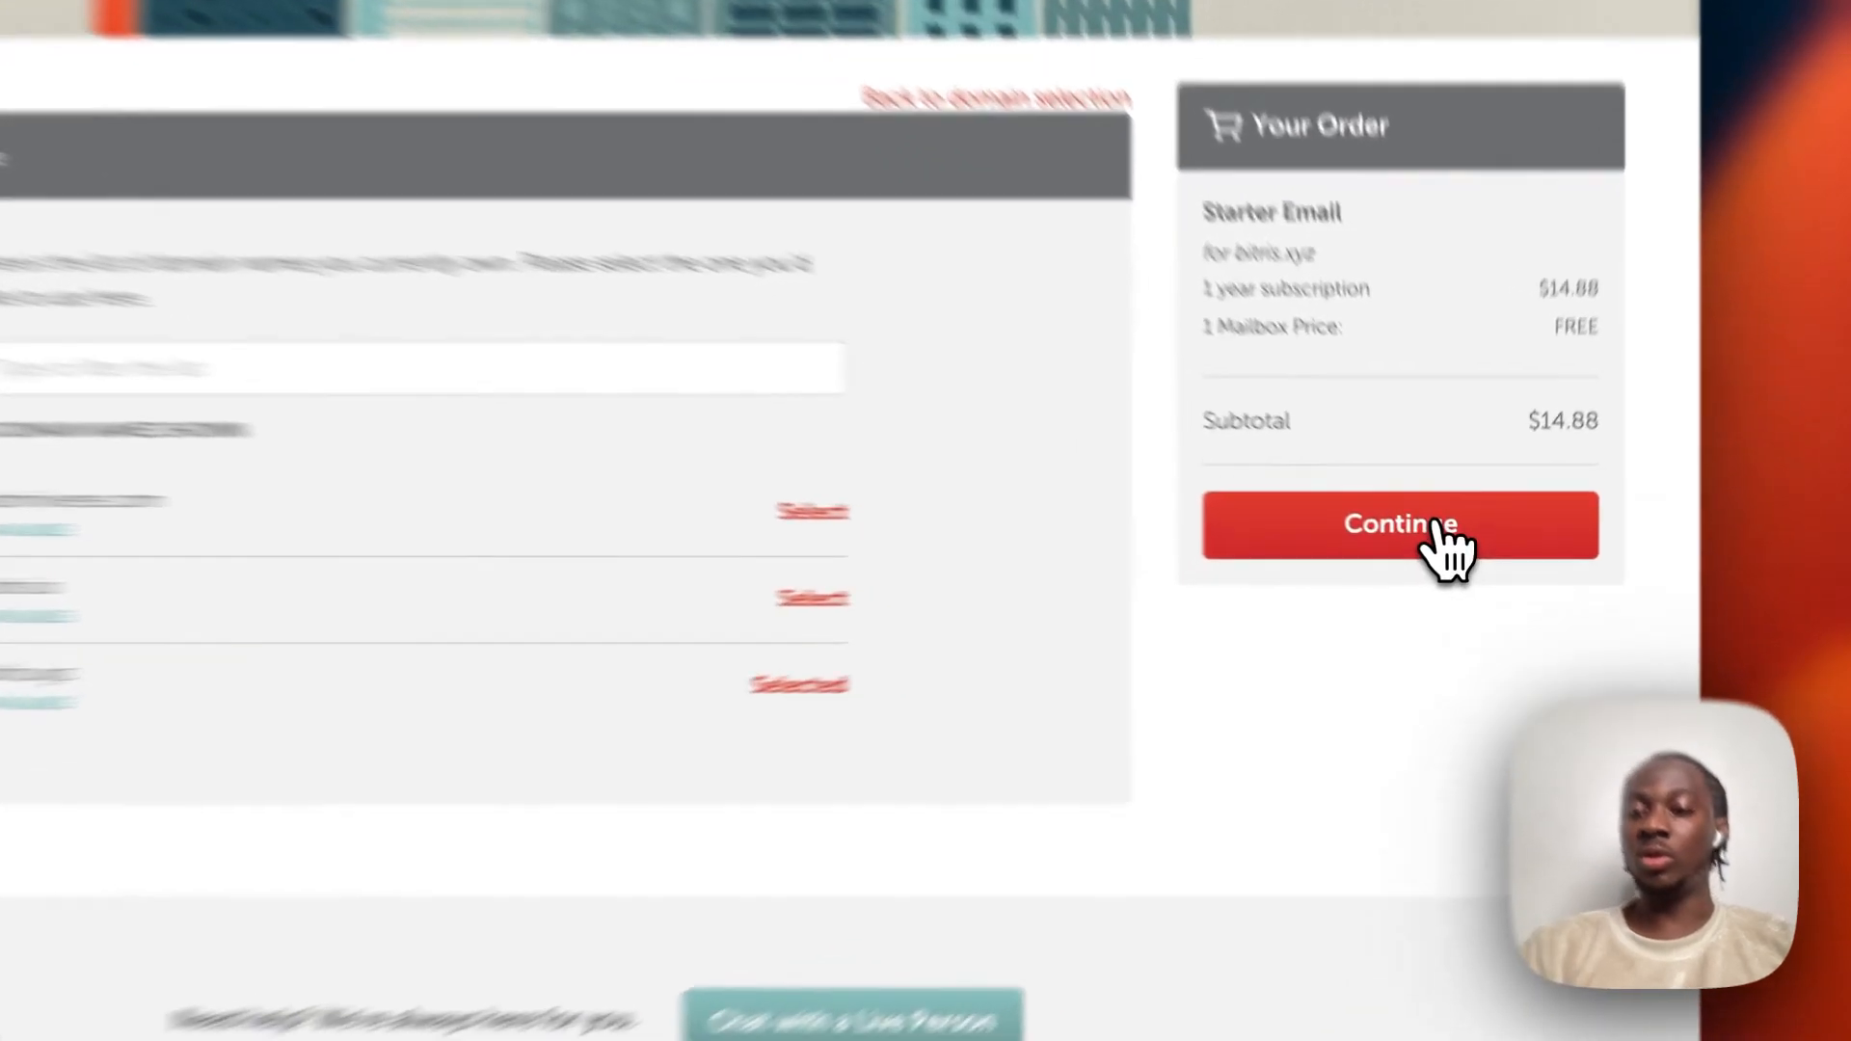
click(1439, 525)
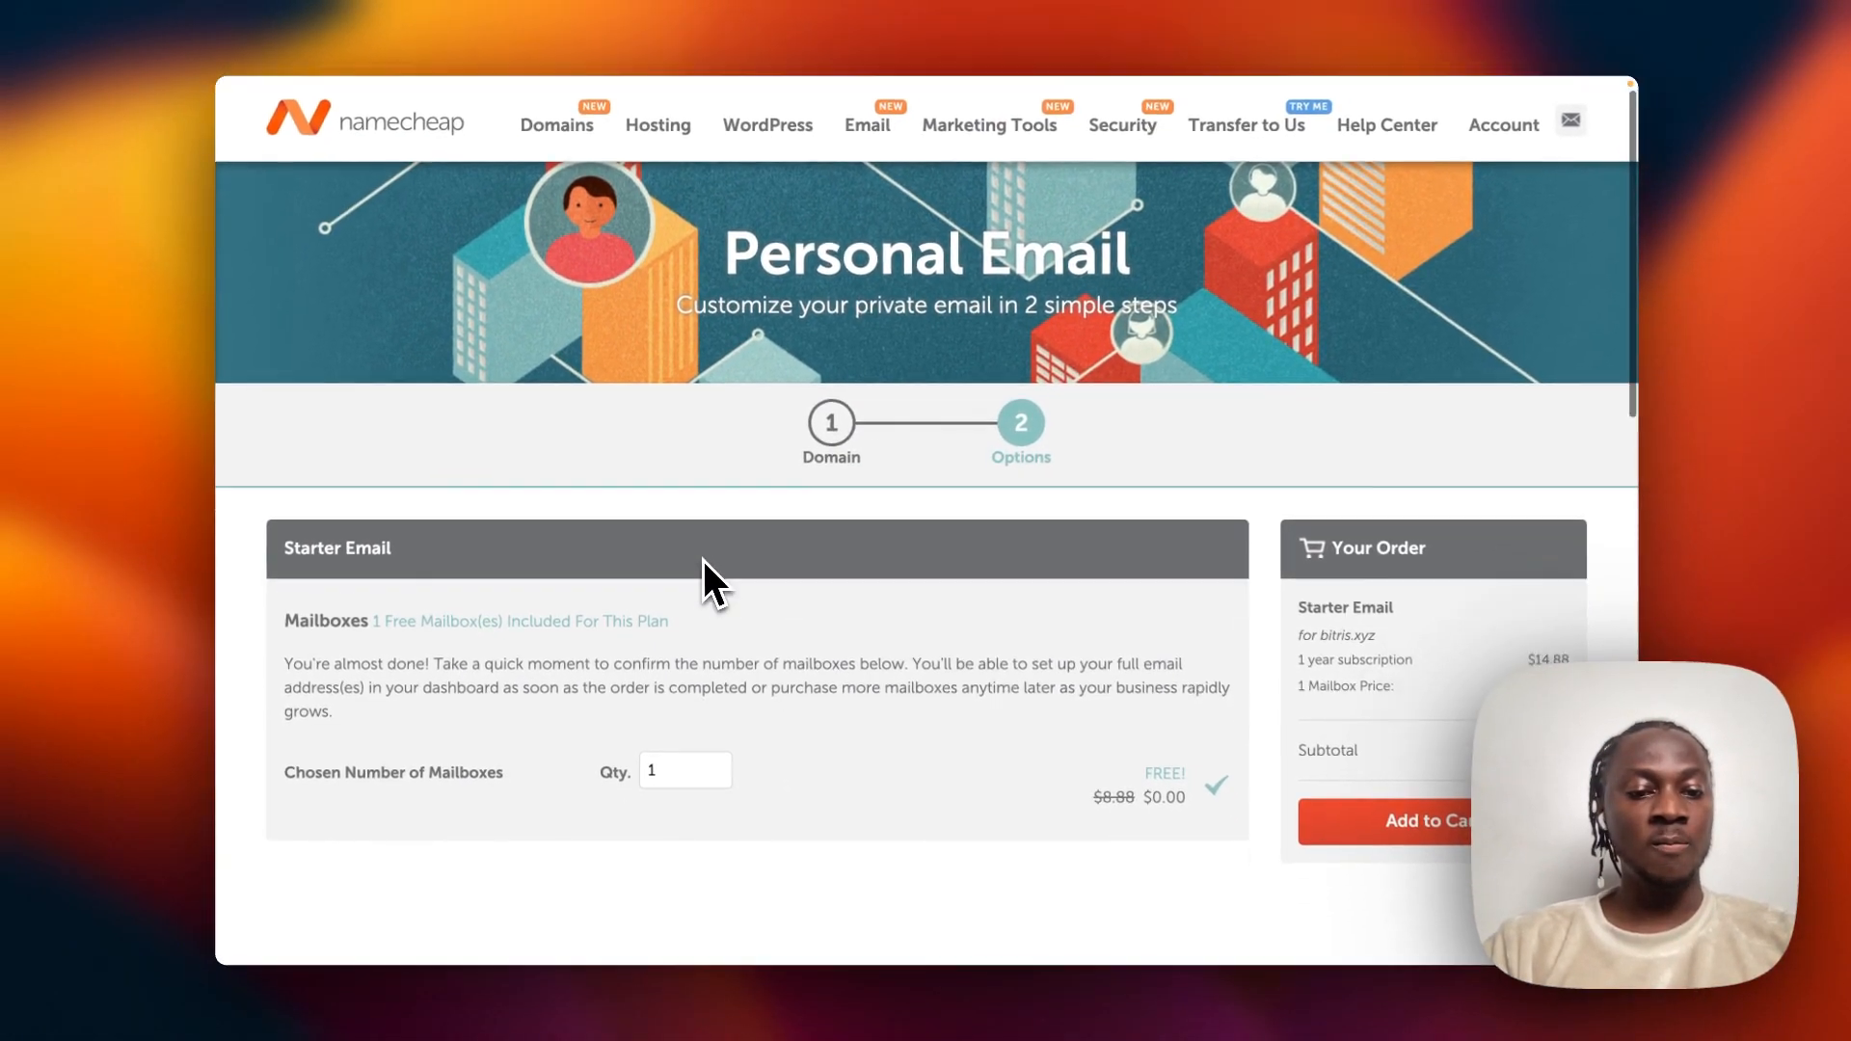
scroll(701, 558, down, 3)
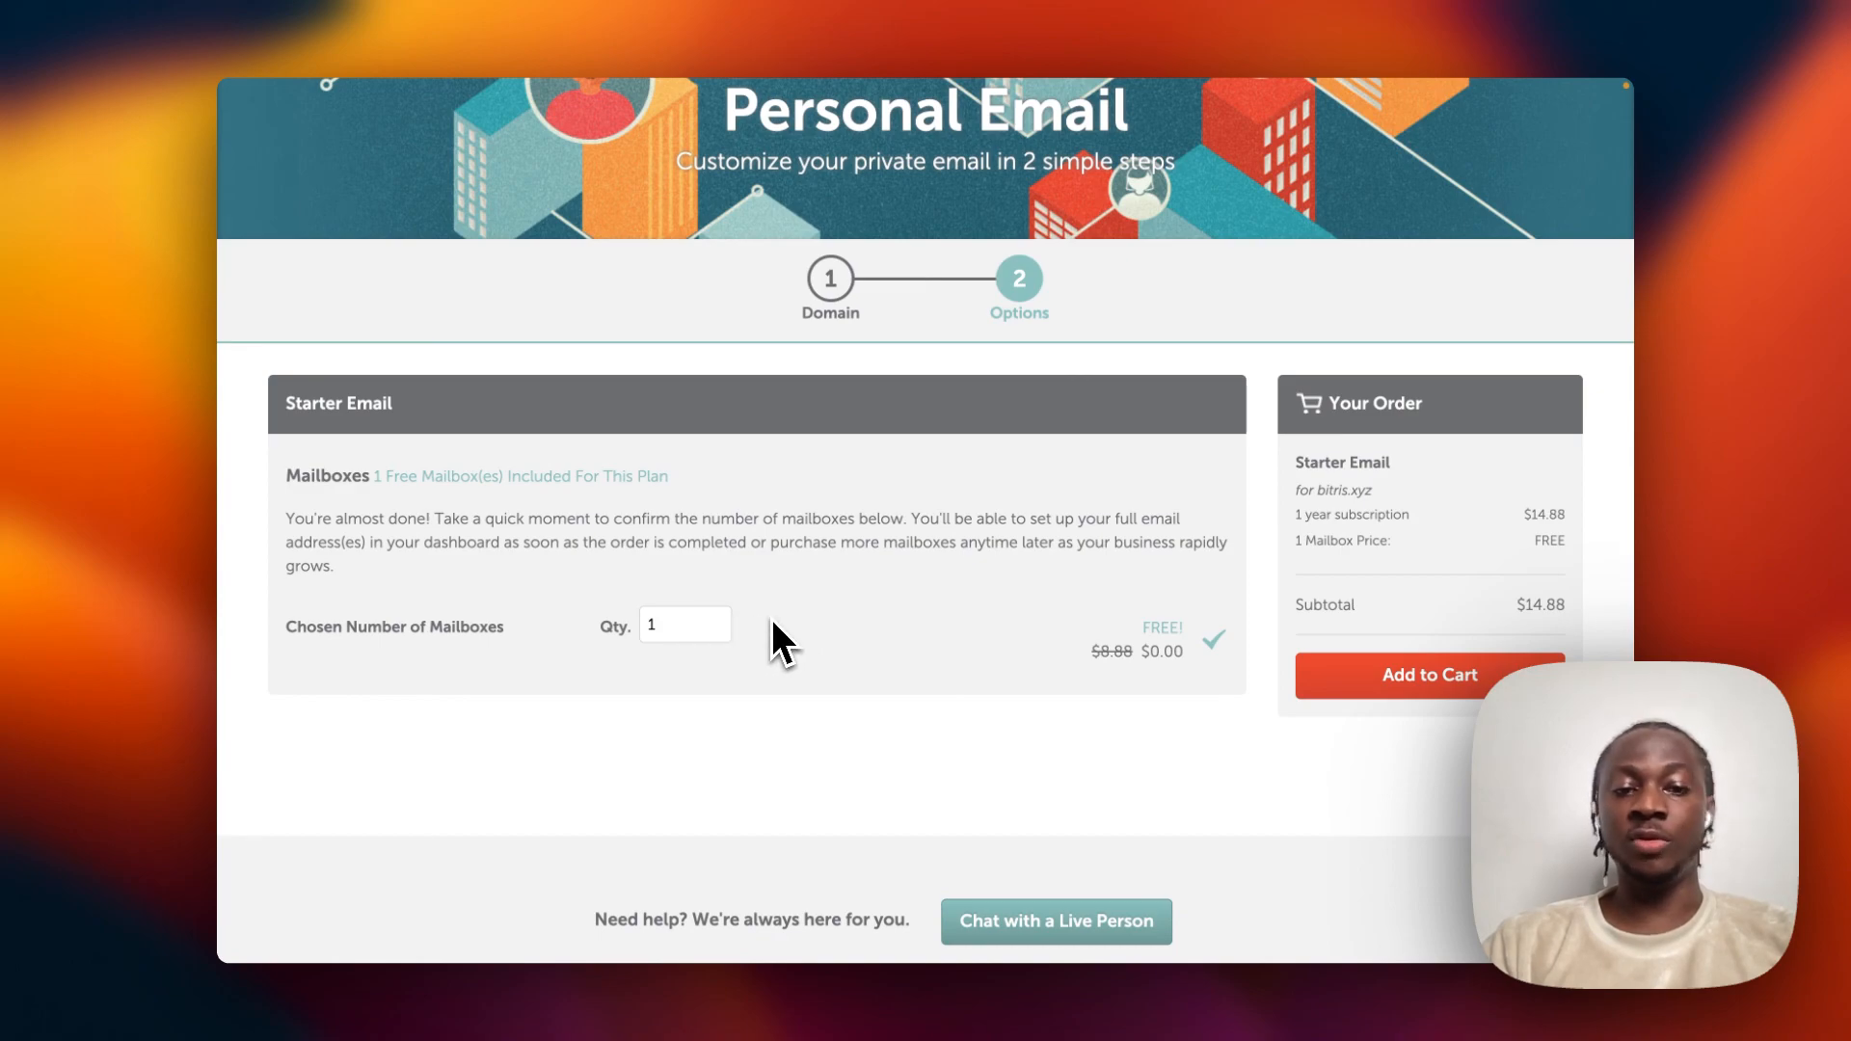
Set the Starter Email mailbox quantity back to 1 after briefly trying 2.
click(716, 620)
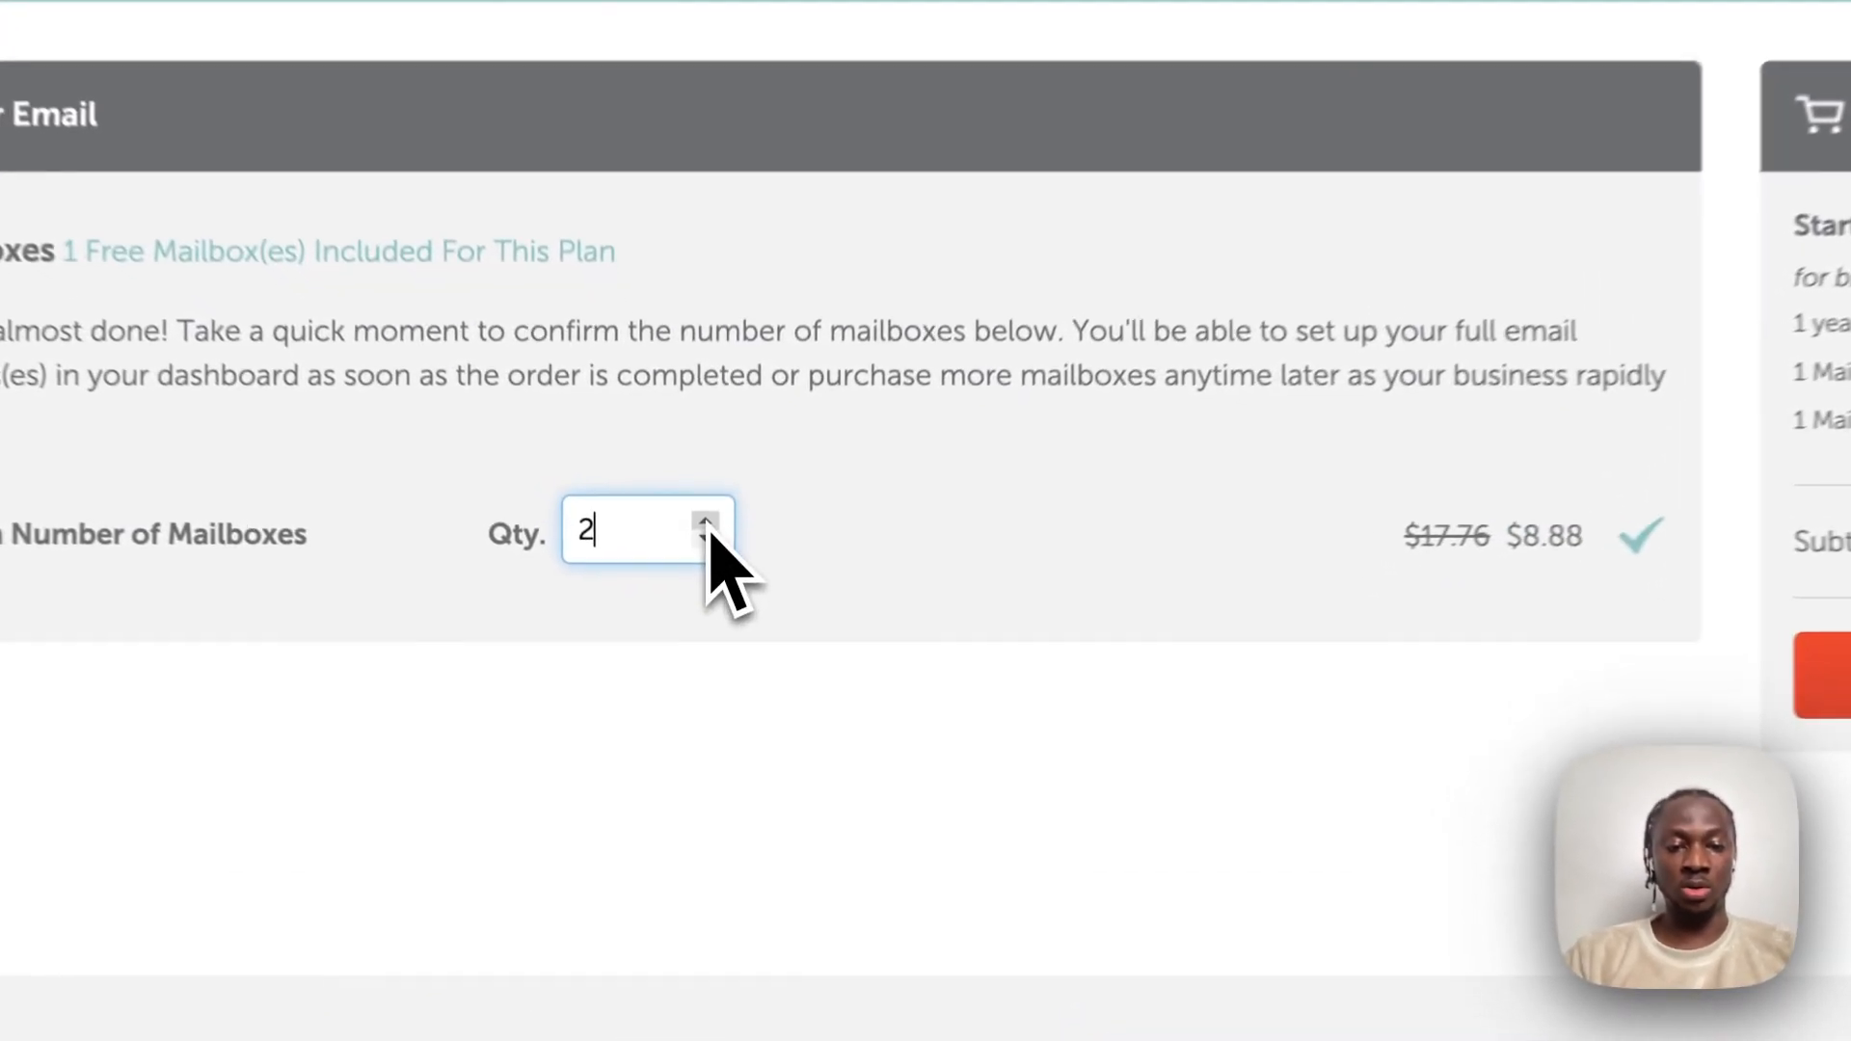
click(716, 628)
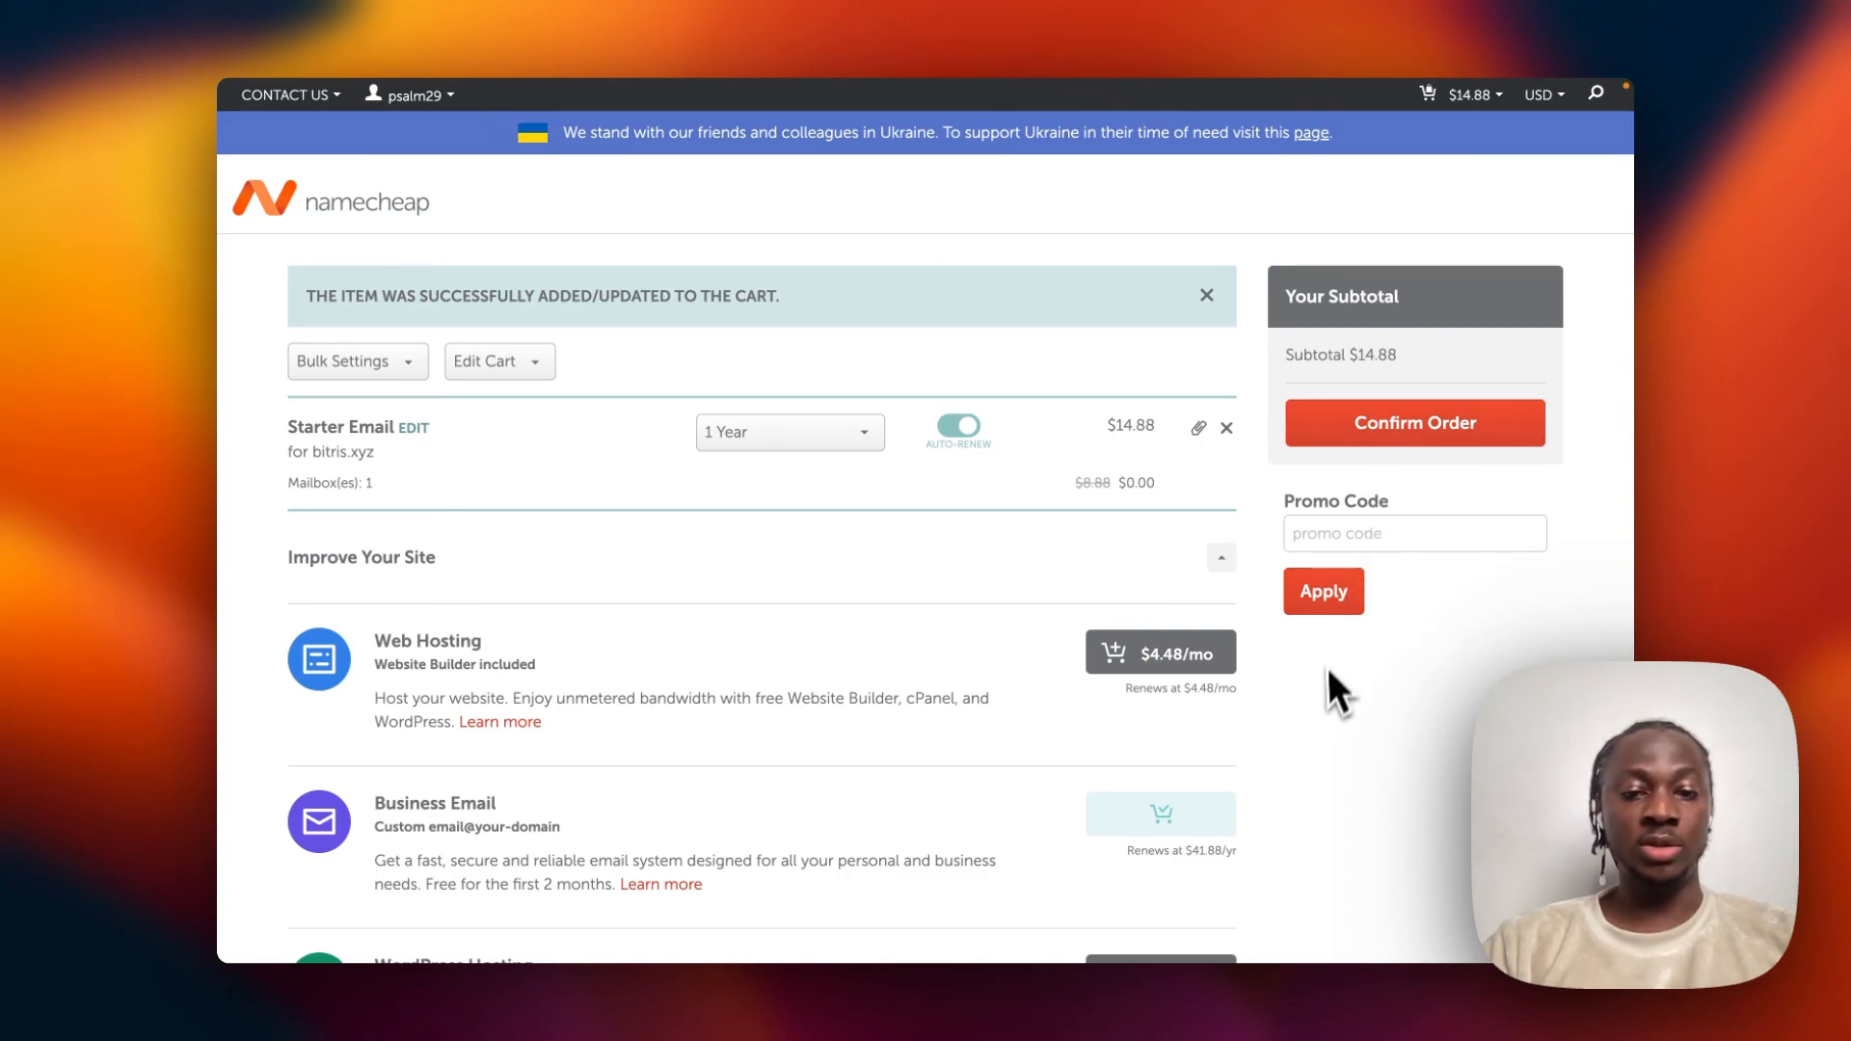
Review the cart and proceed to checkout for the $14.88 Starter Email order.
scroll(1322, 686, down, 4)
scroll(1326, 691, down, 1)
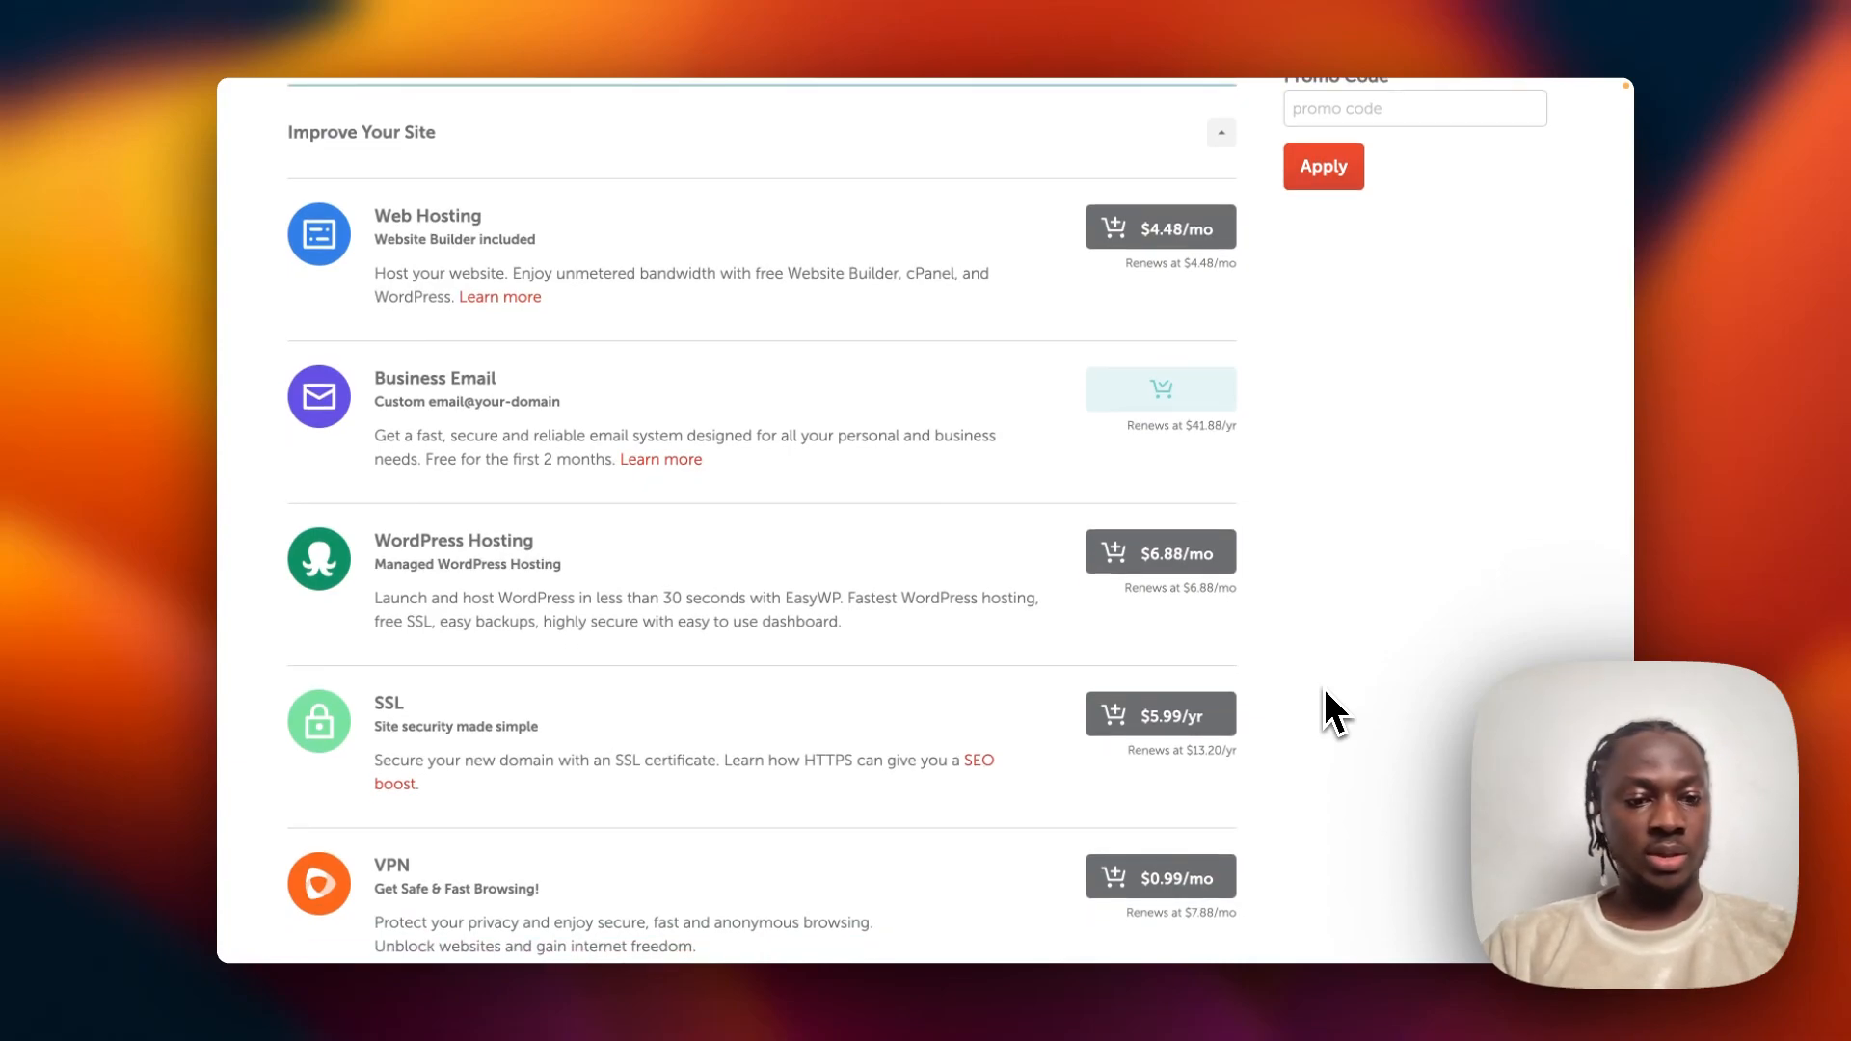
scroll(1322, 686, up, 5)
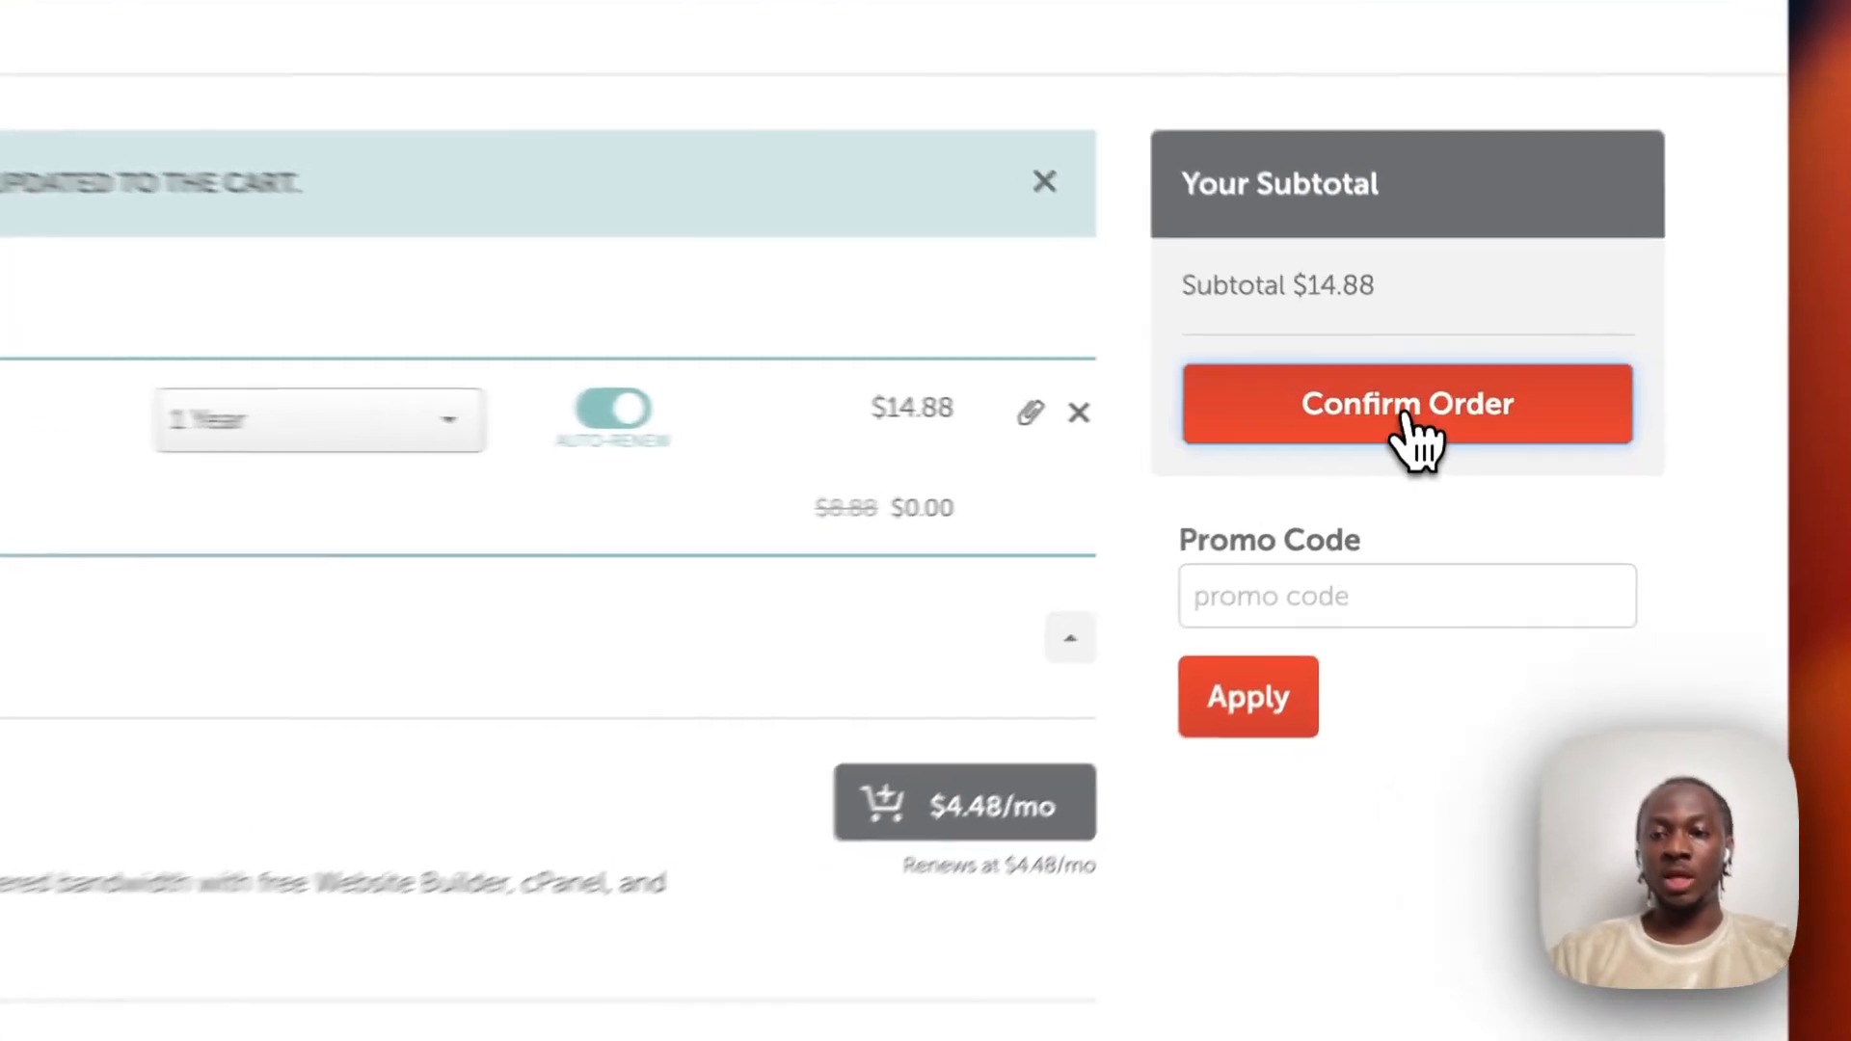
click(1405, 414)
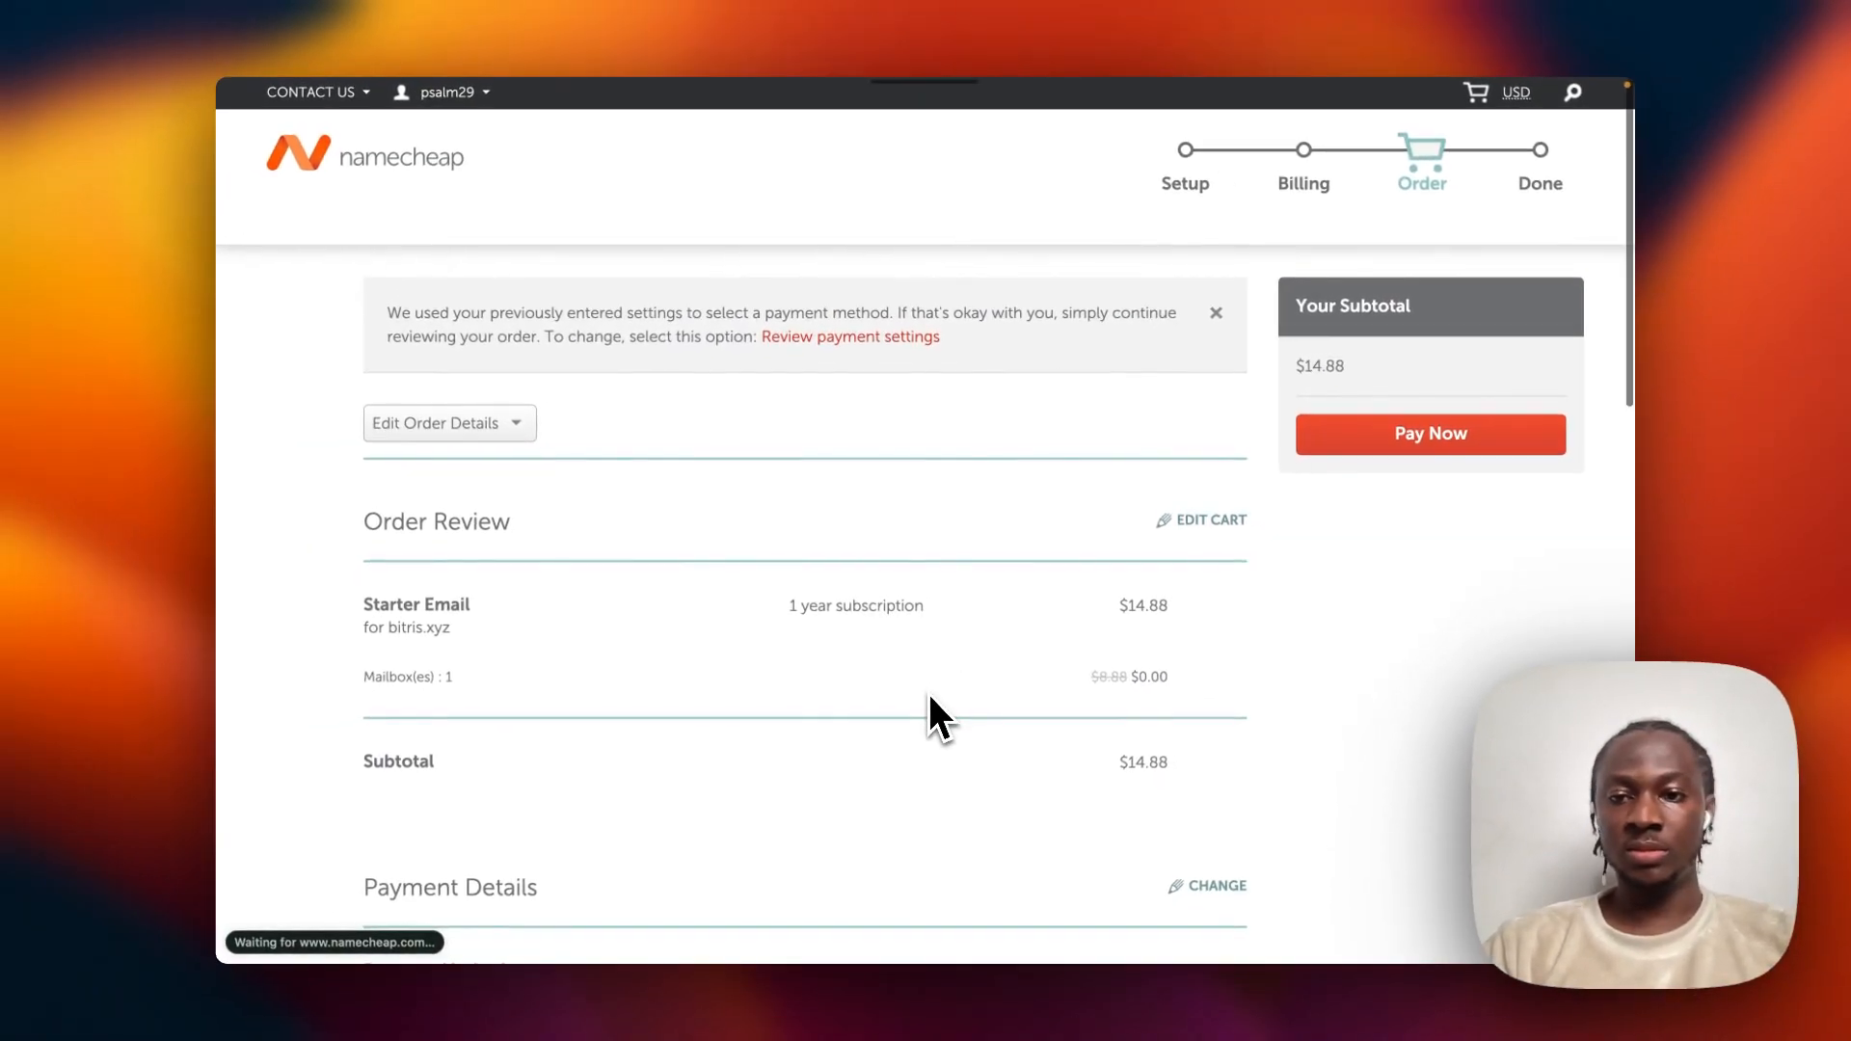
scroll(928, 692, down, 1)
scroll(928, 692, up, 1)
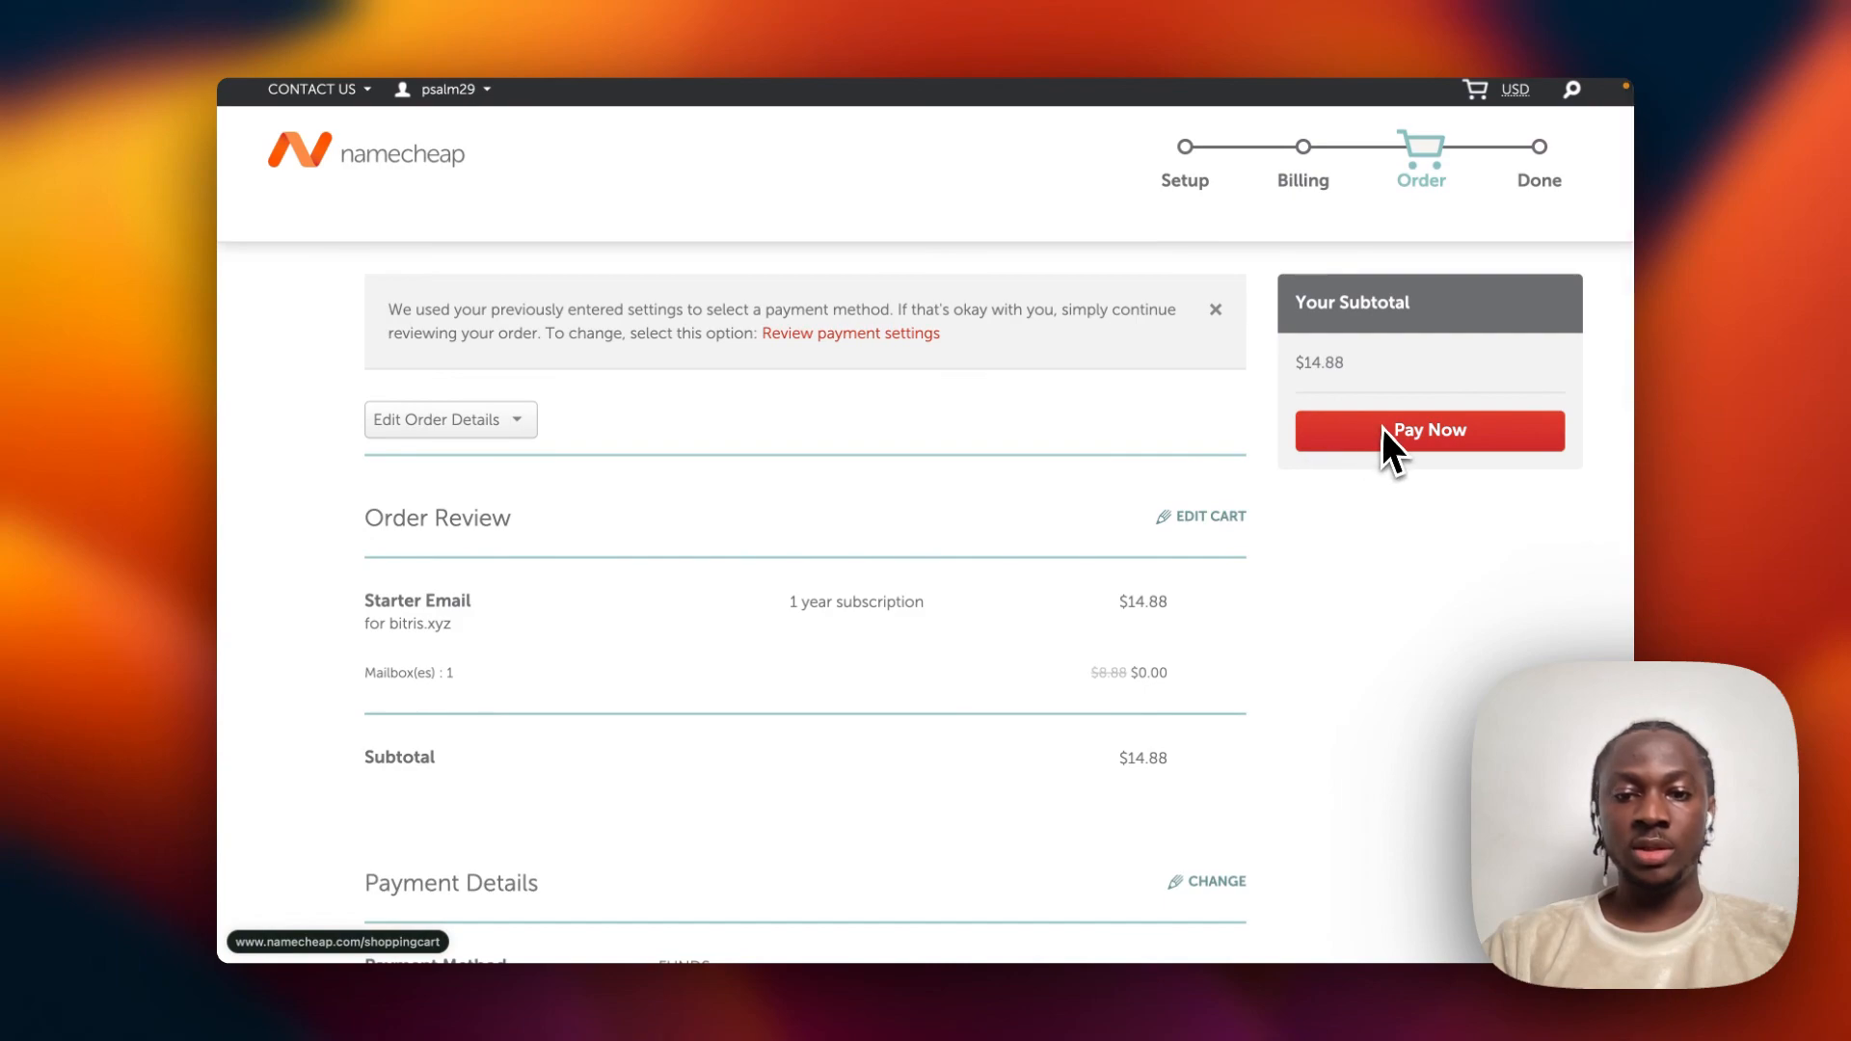
scroll(1026, 692, down, 5)
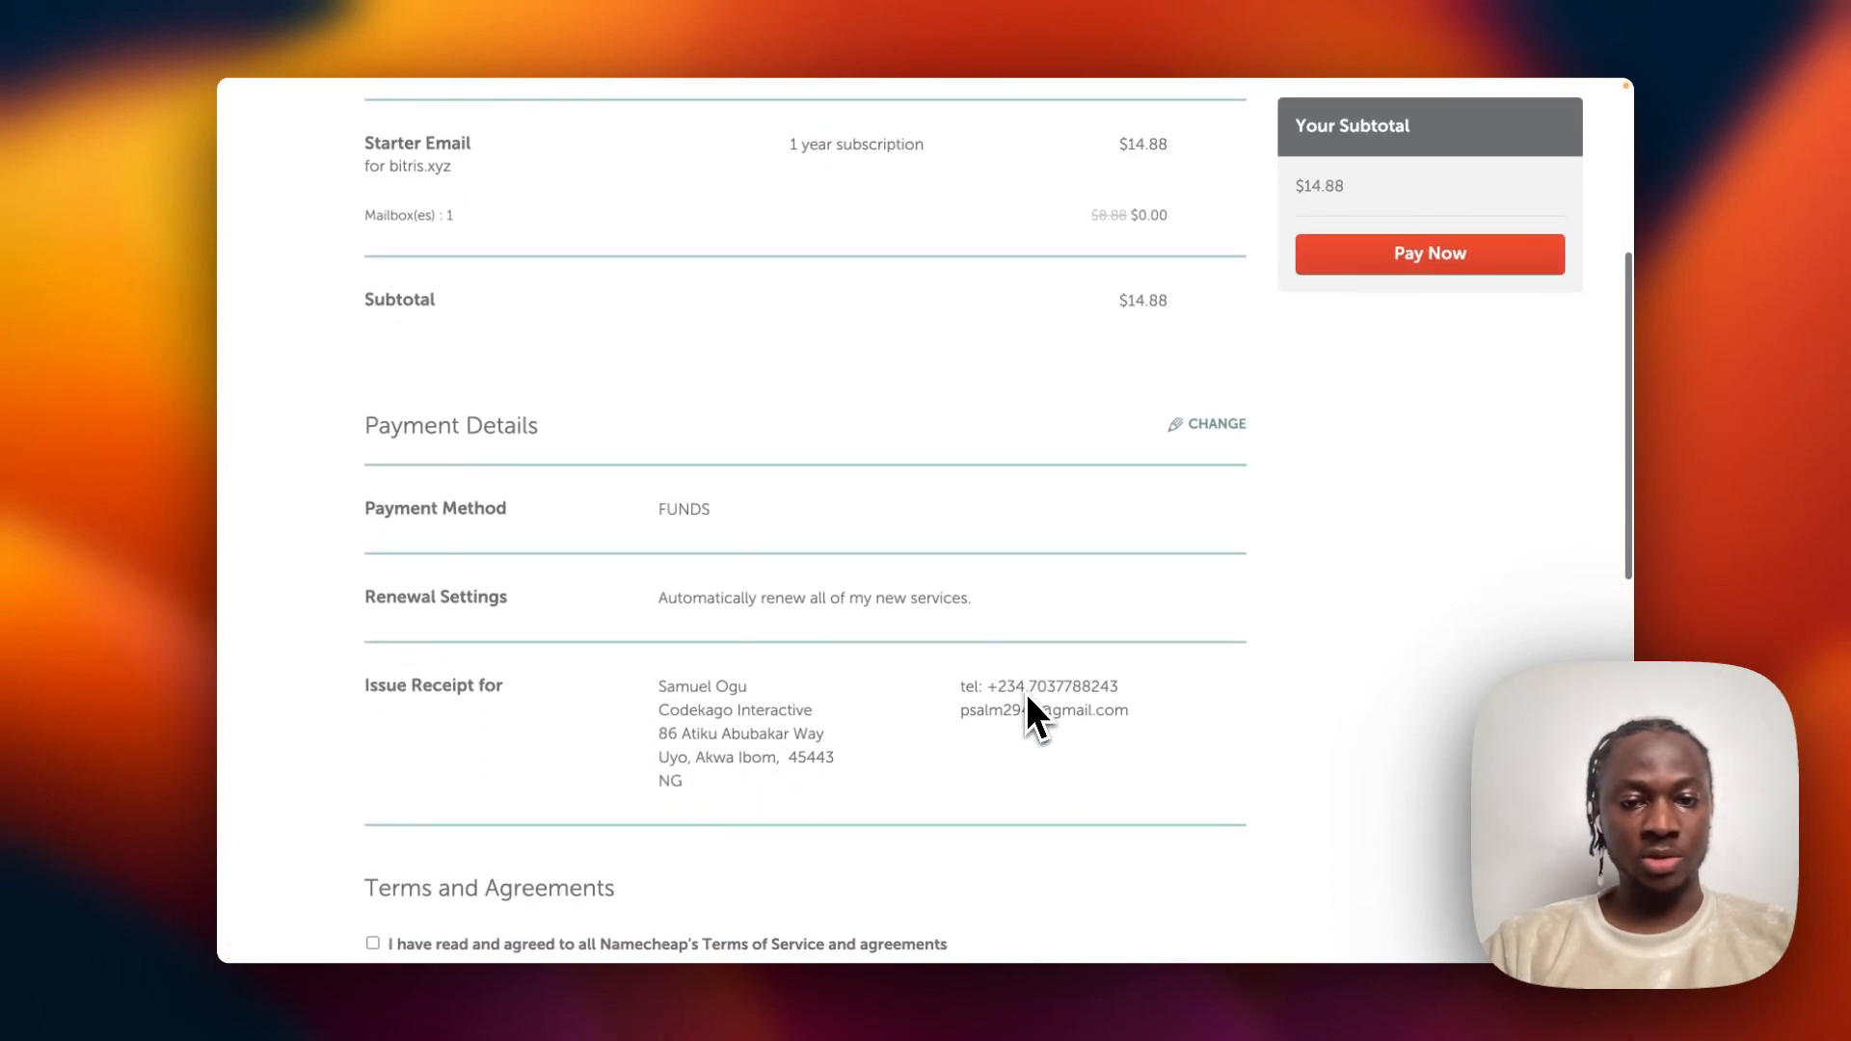
scroll(884, 566, up, 5)
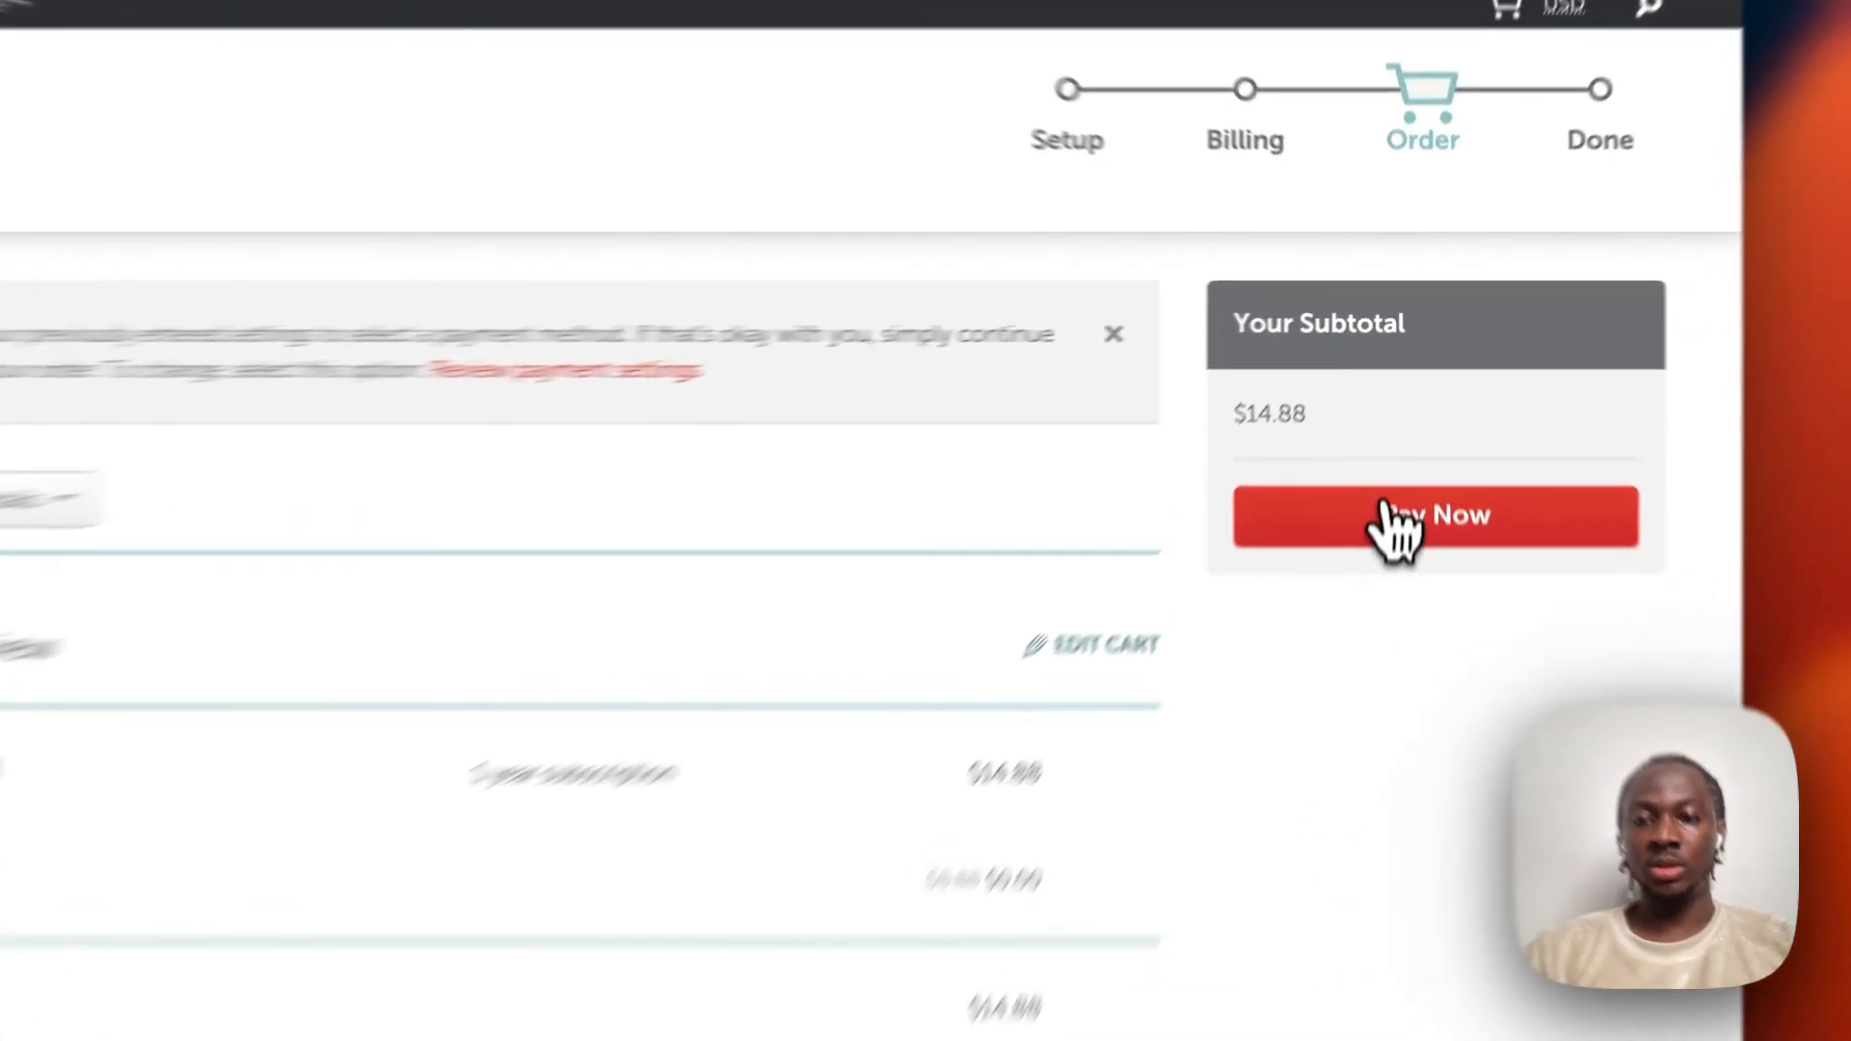
click(1441, 395)
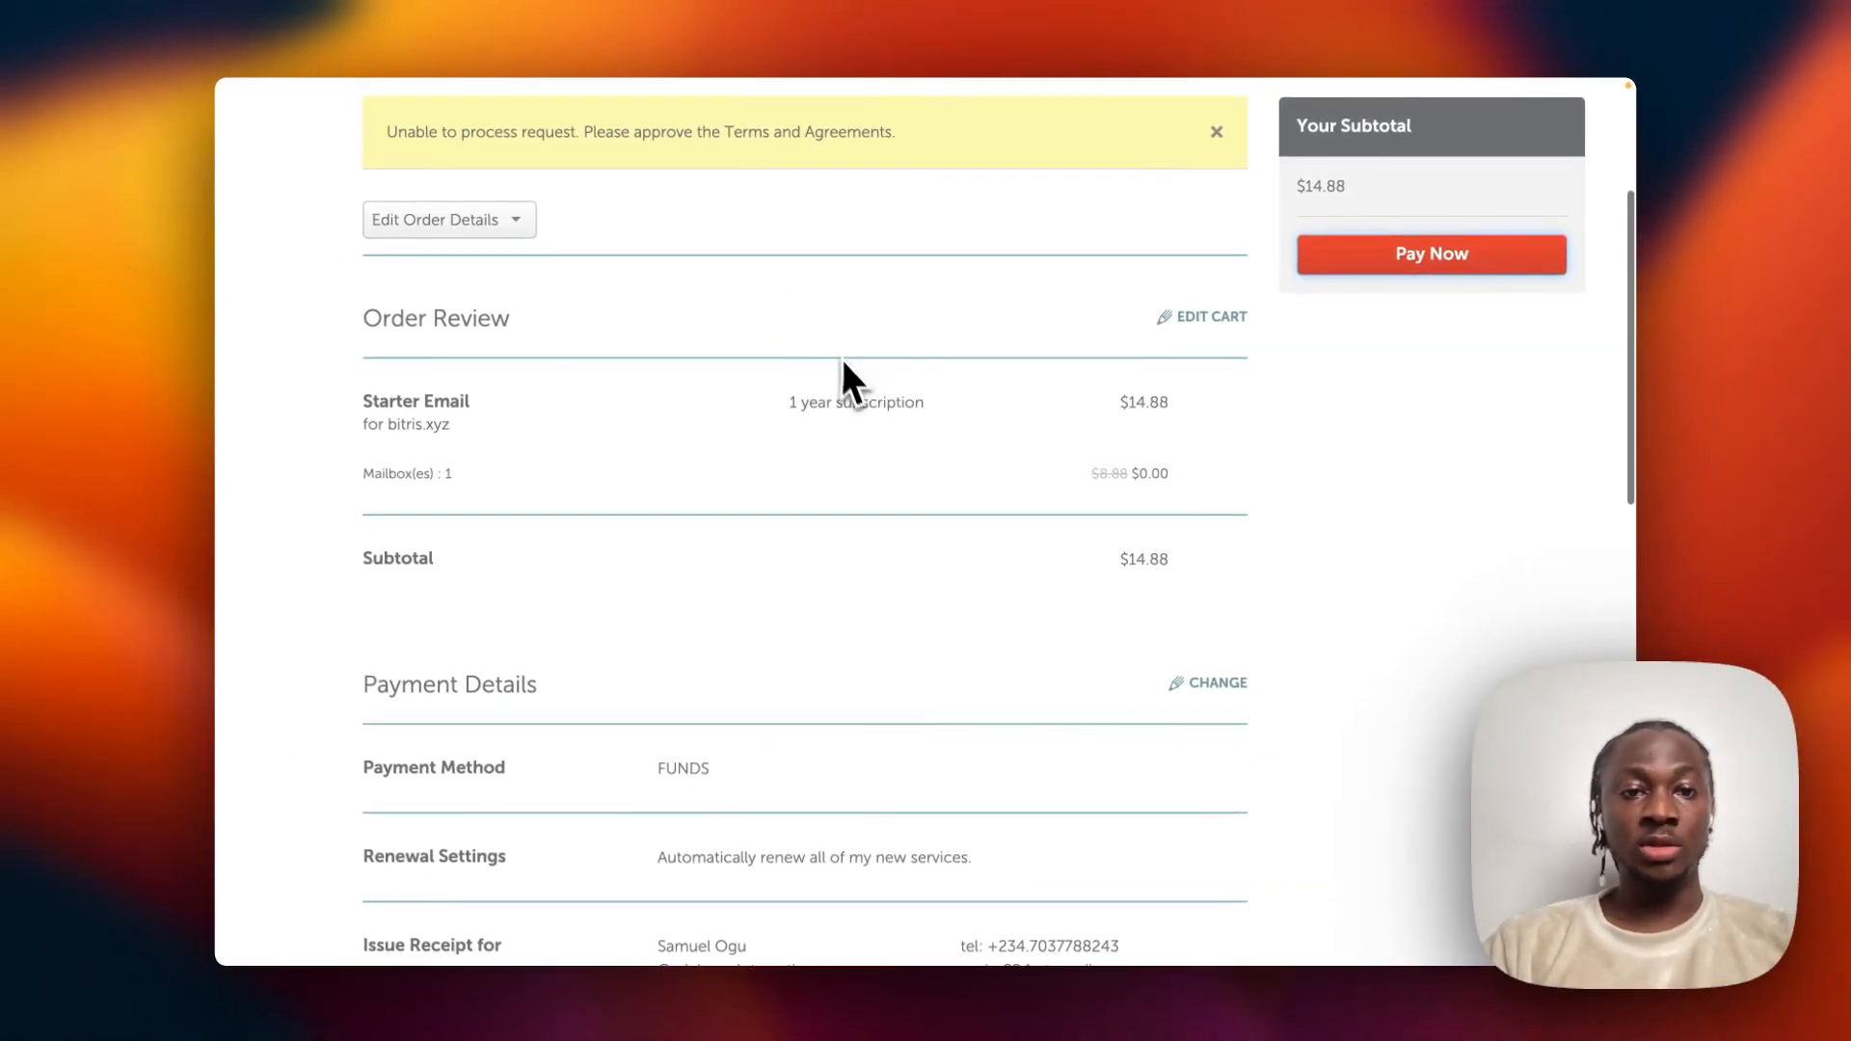
Accept Namecheap's Terms of Service and pay $14.88 for Starter Email on bitris.xyz.
scroll(845, 372, down, 3)
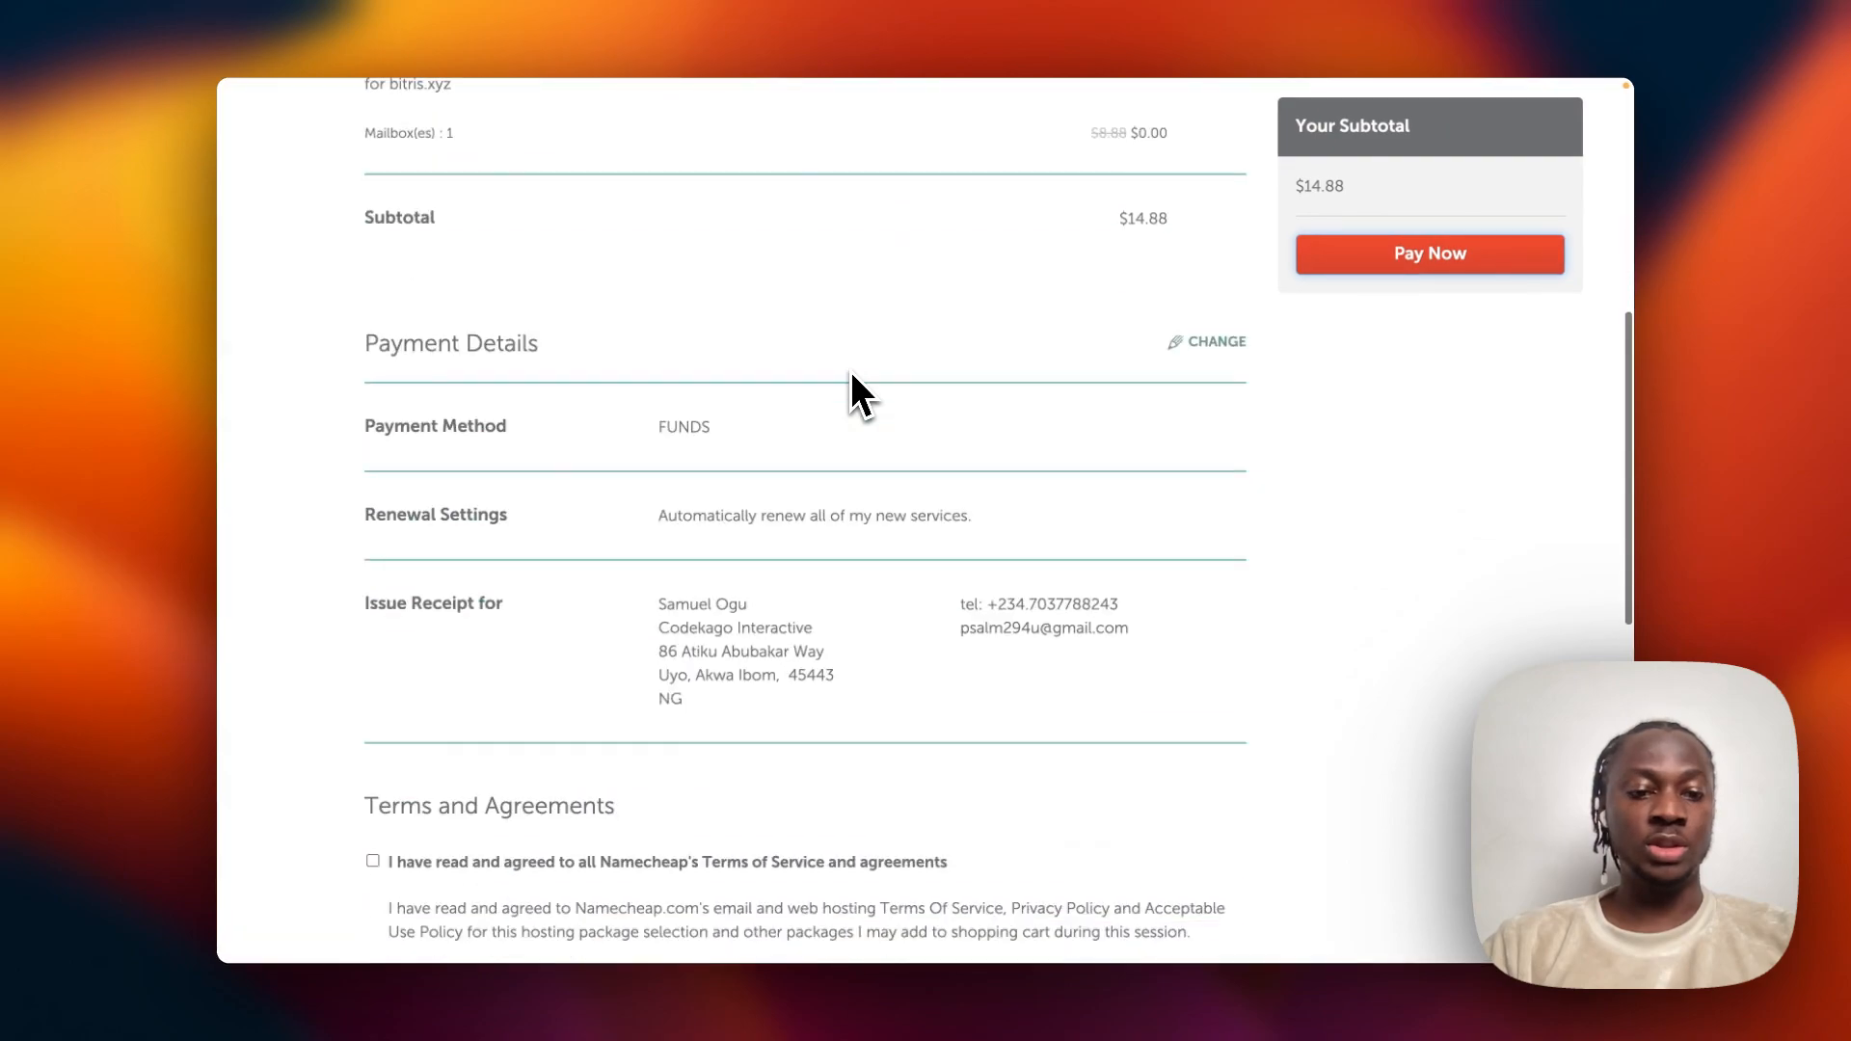
scroll(850, 372, down, 8)
scroll(850, 372, up, 10)
scroll(850, 373, down, 5)
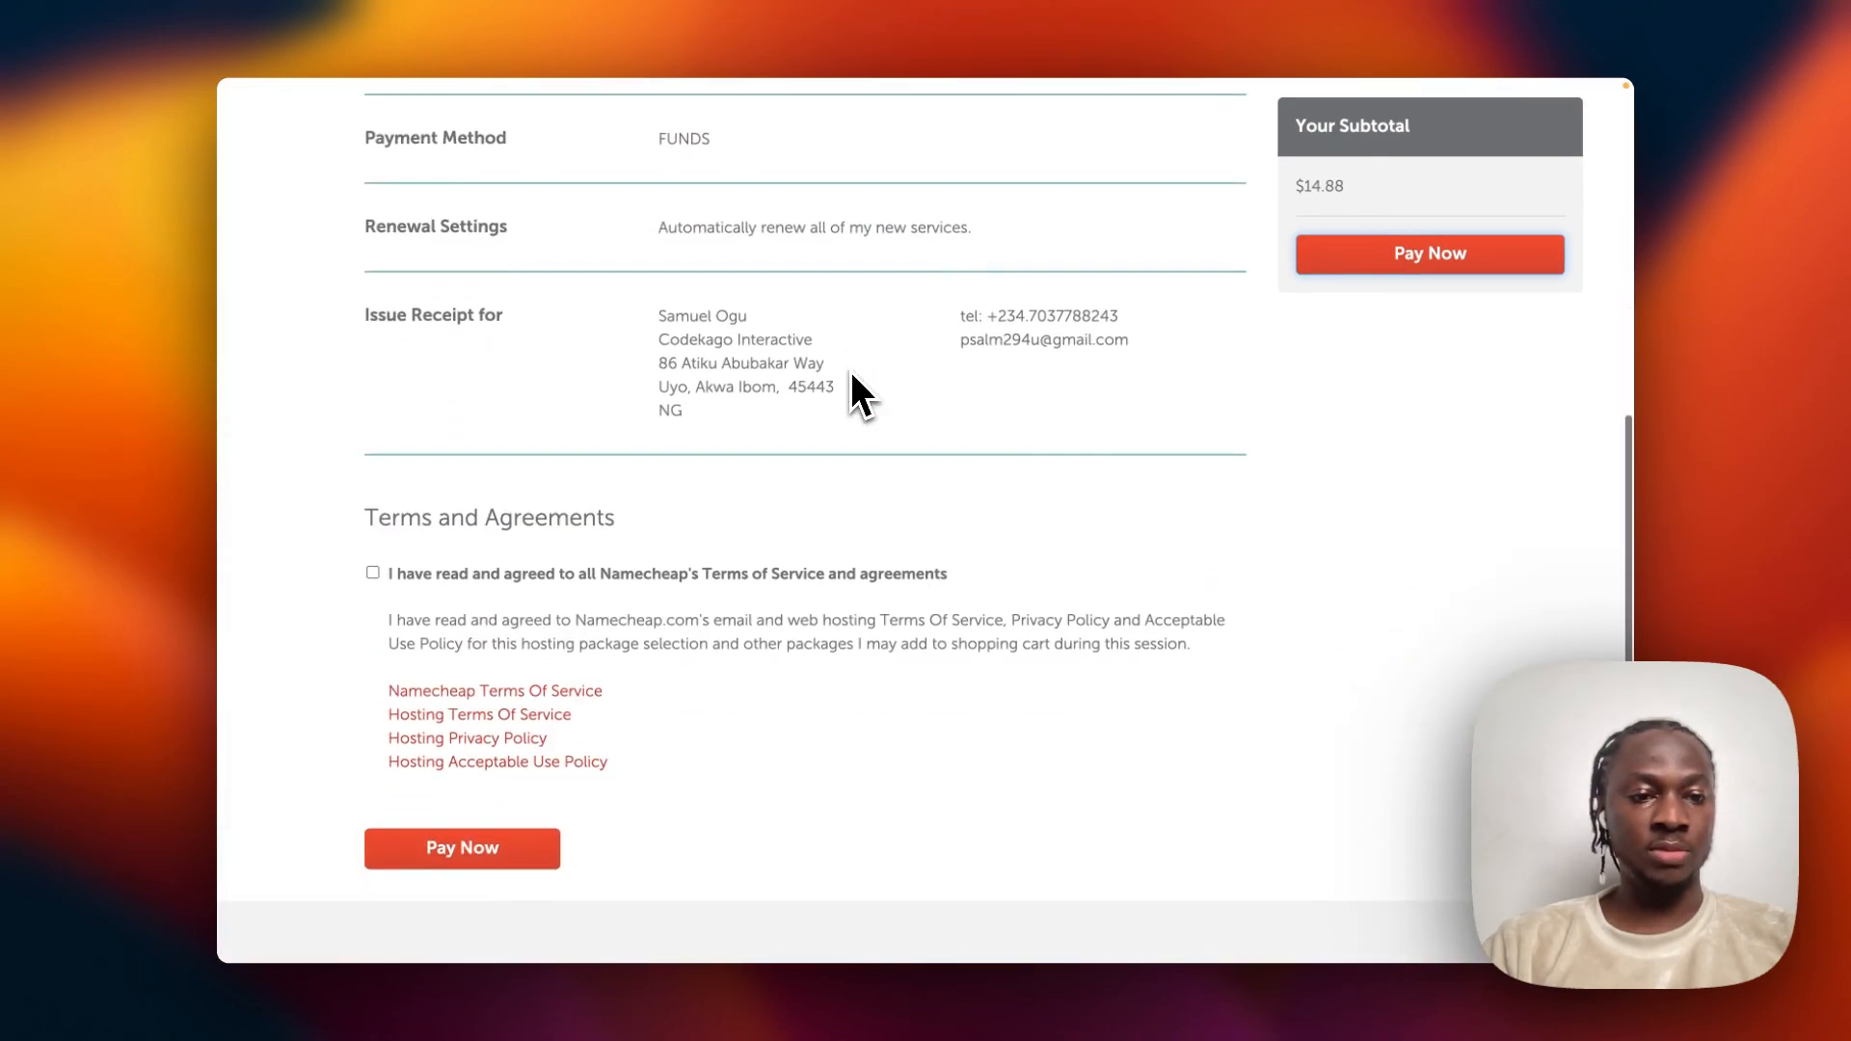
scroll(851, 372, down, 3)
click(412, 376)
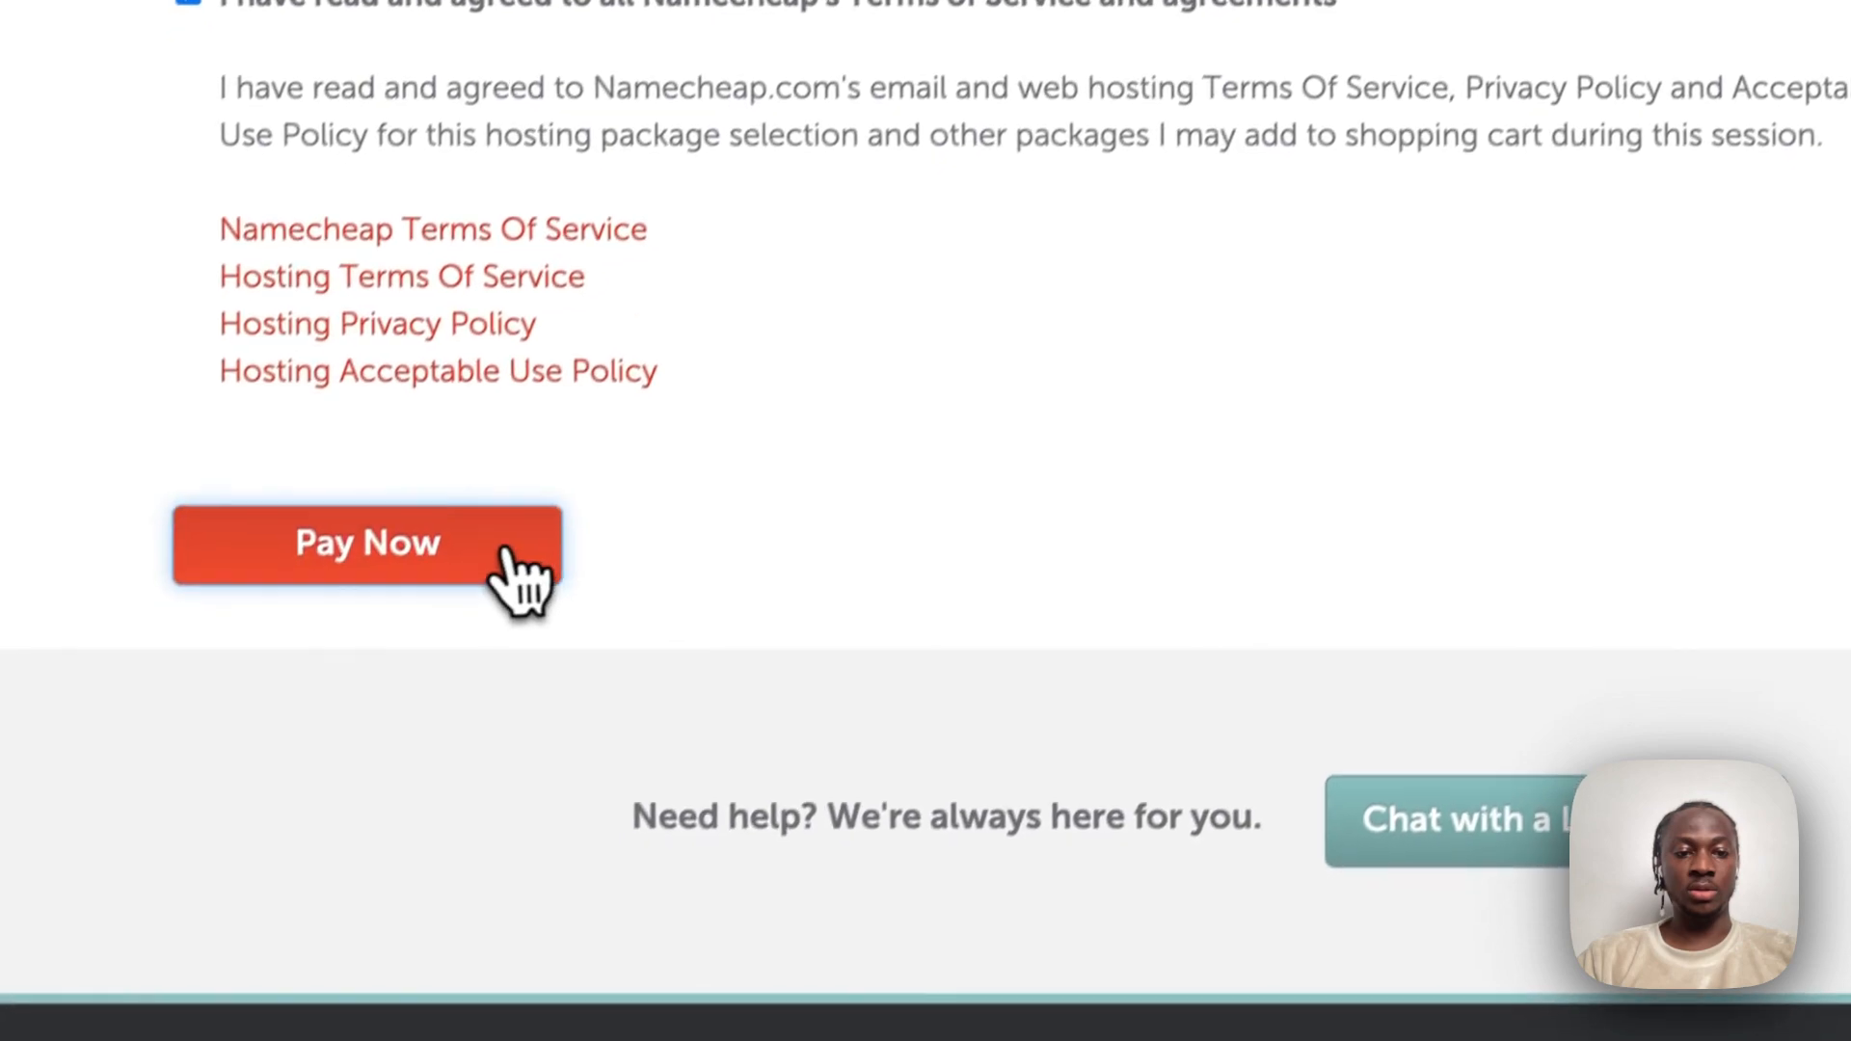
click(501, 1017)
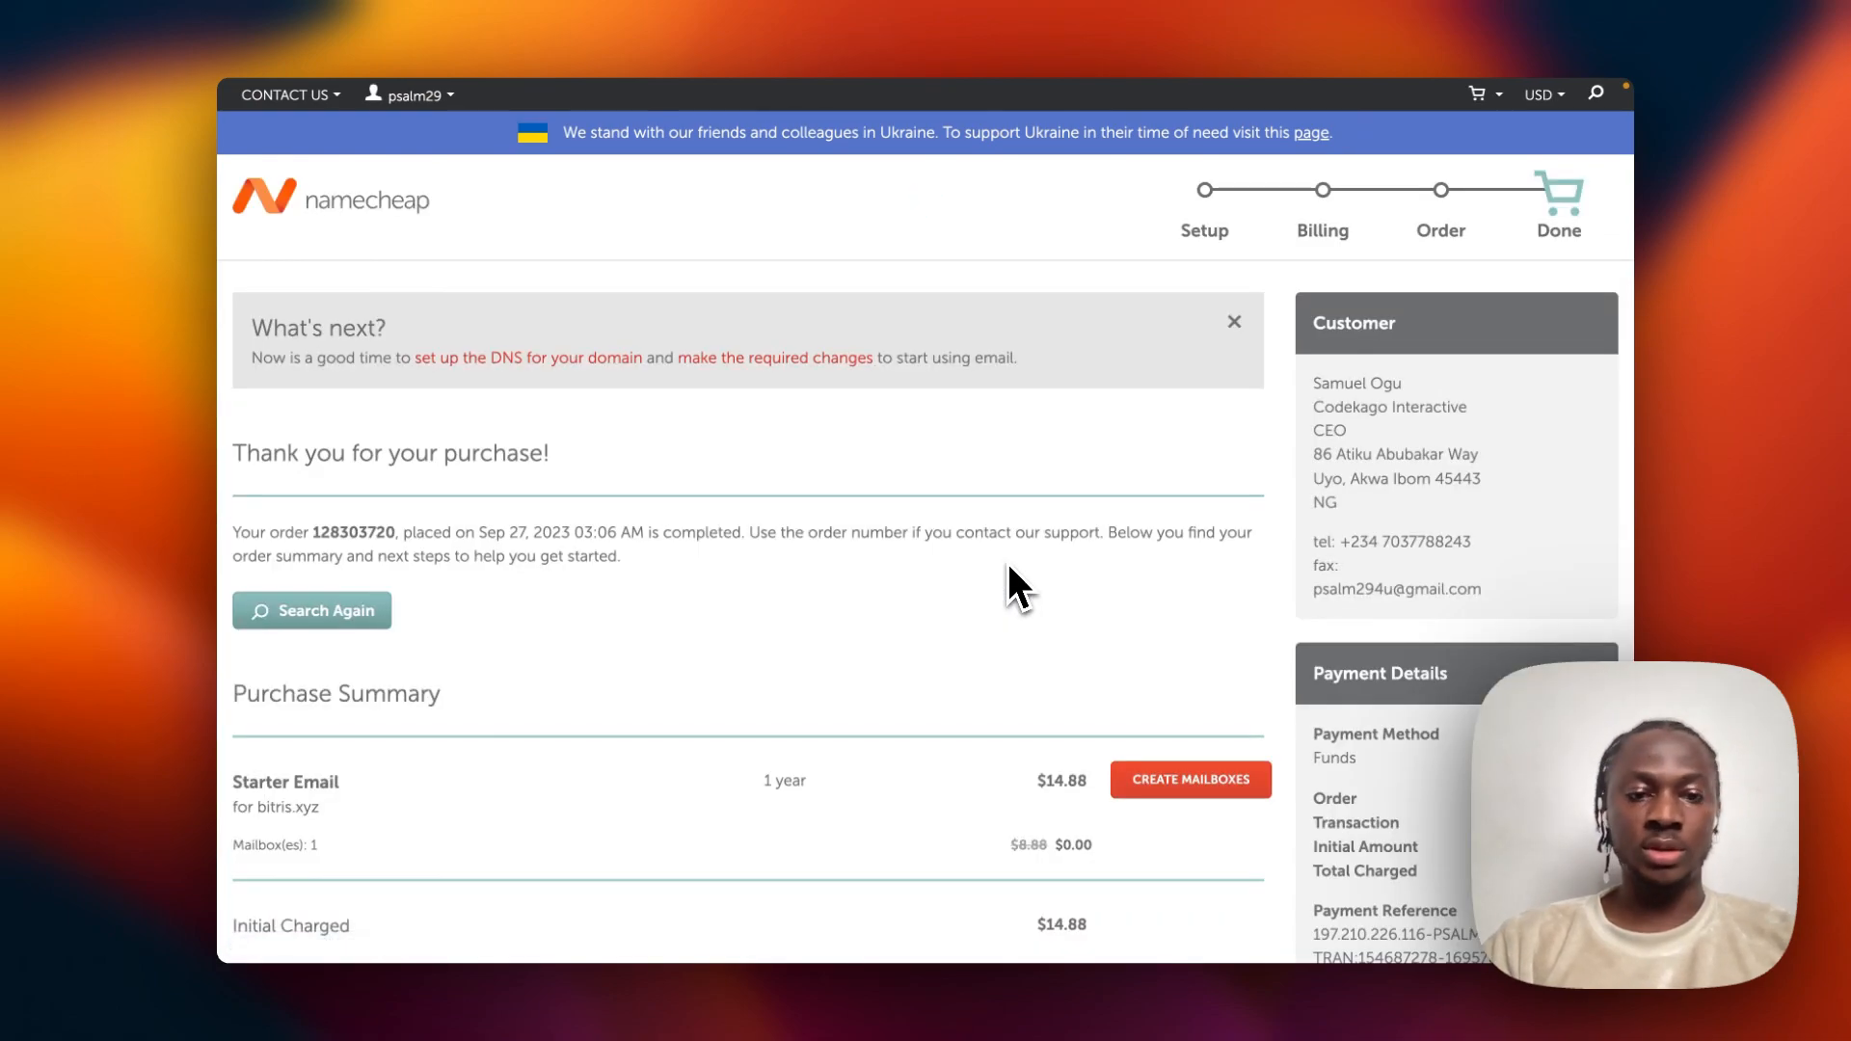
From the order-completed page, start mailbox creation for the new Starter Email subscription.
scroll(954, 569, down, 2)
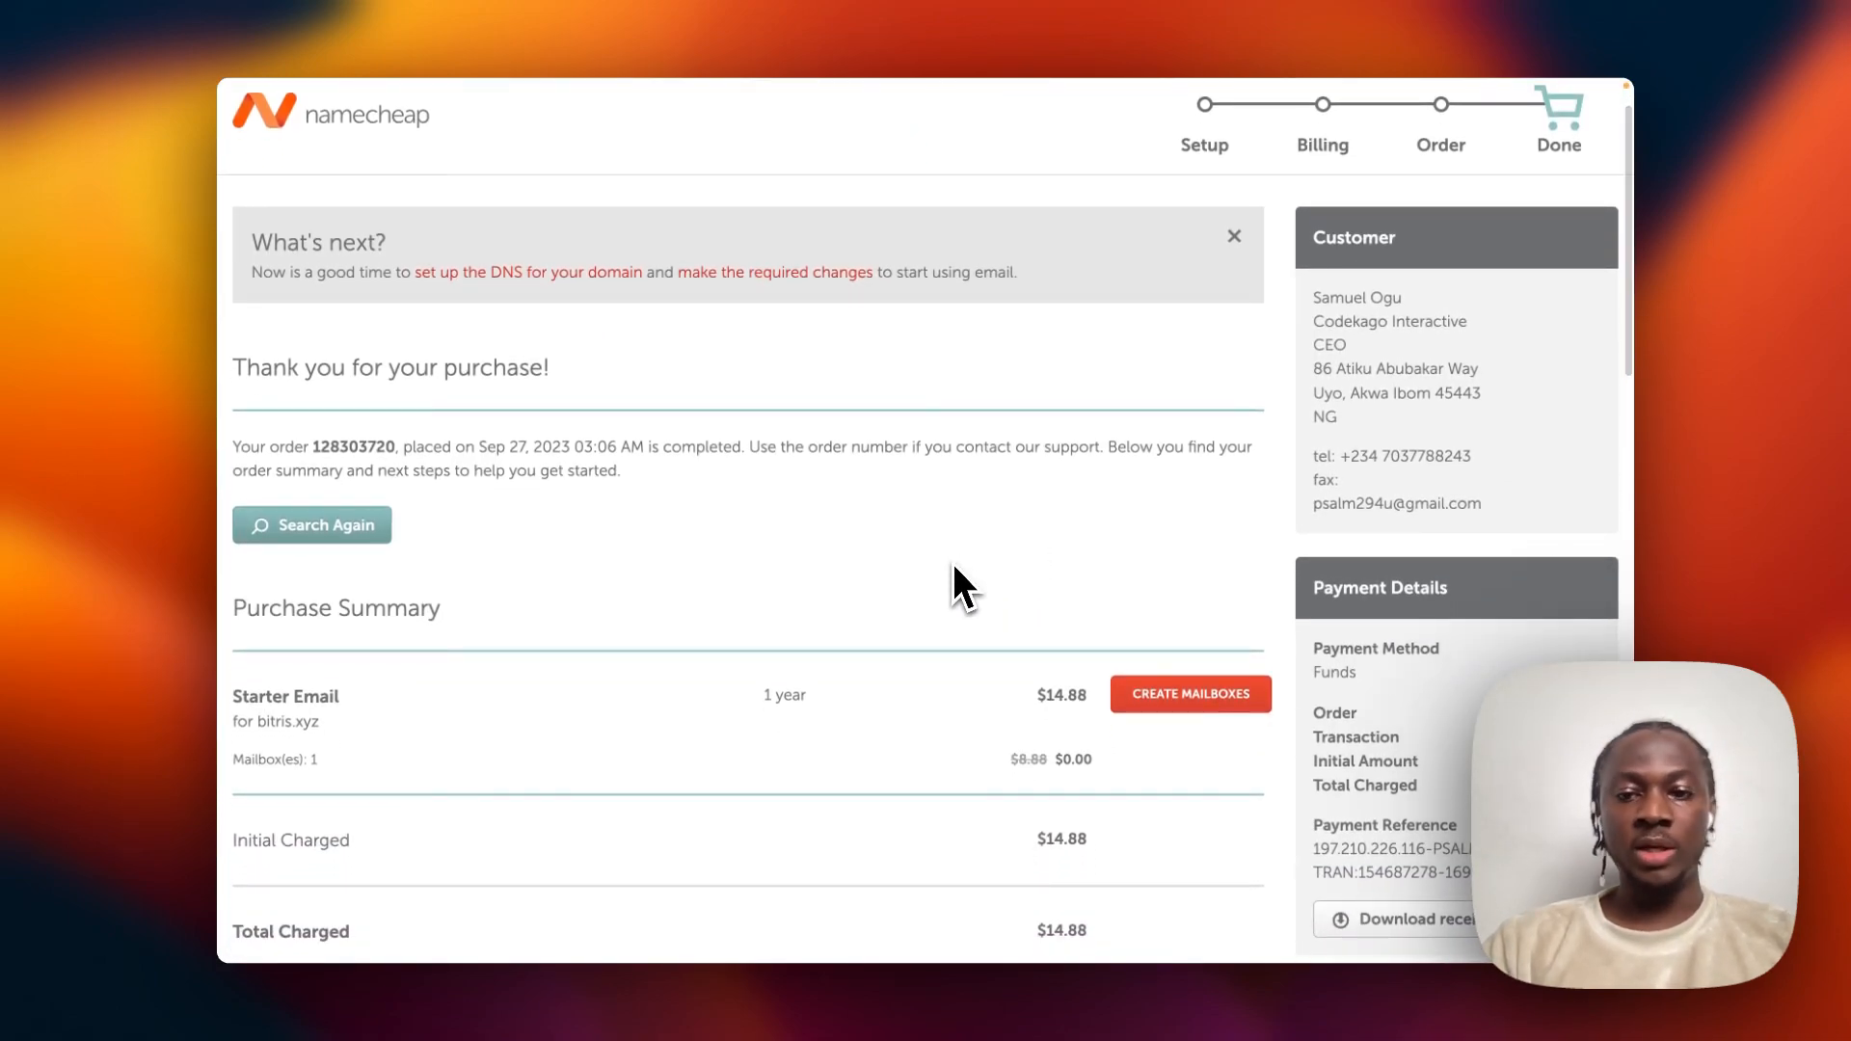
scroll(952, 563, down, 1)
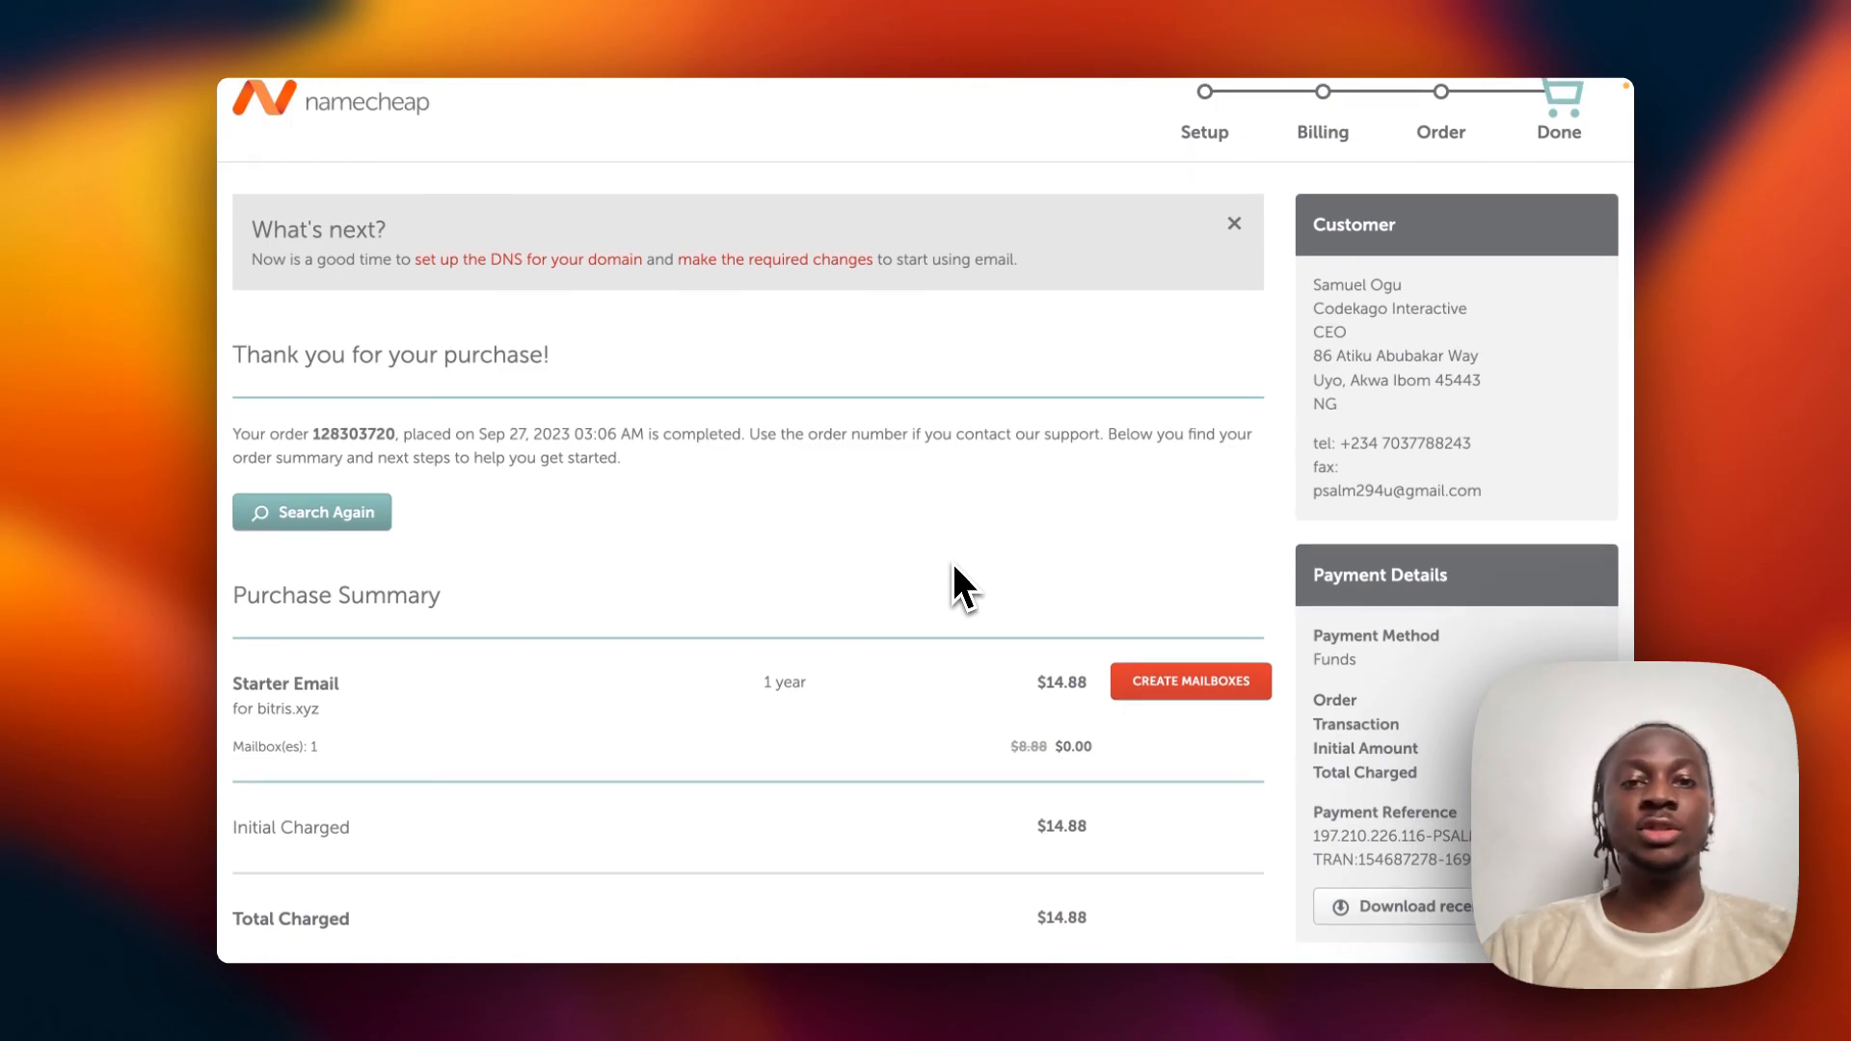
scroll(953, 563, down, 4)
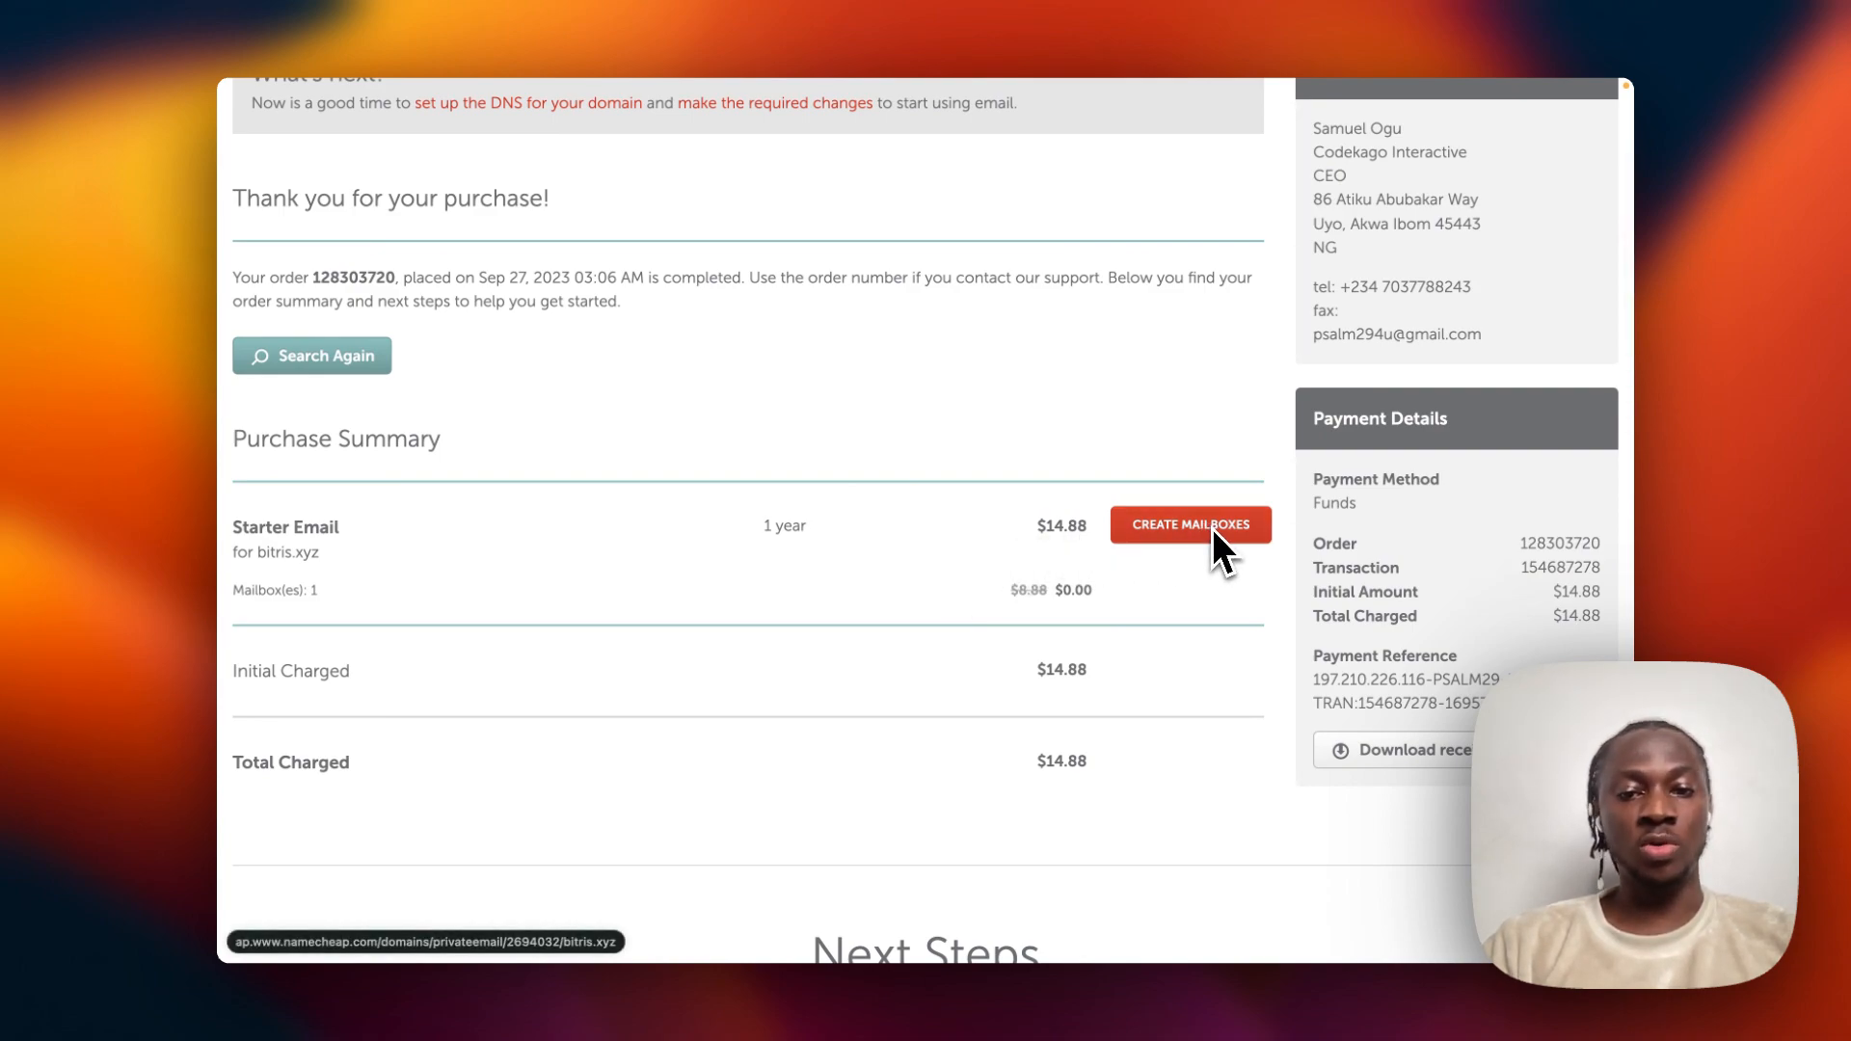
scroll(829, 472, up, 6)
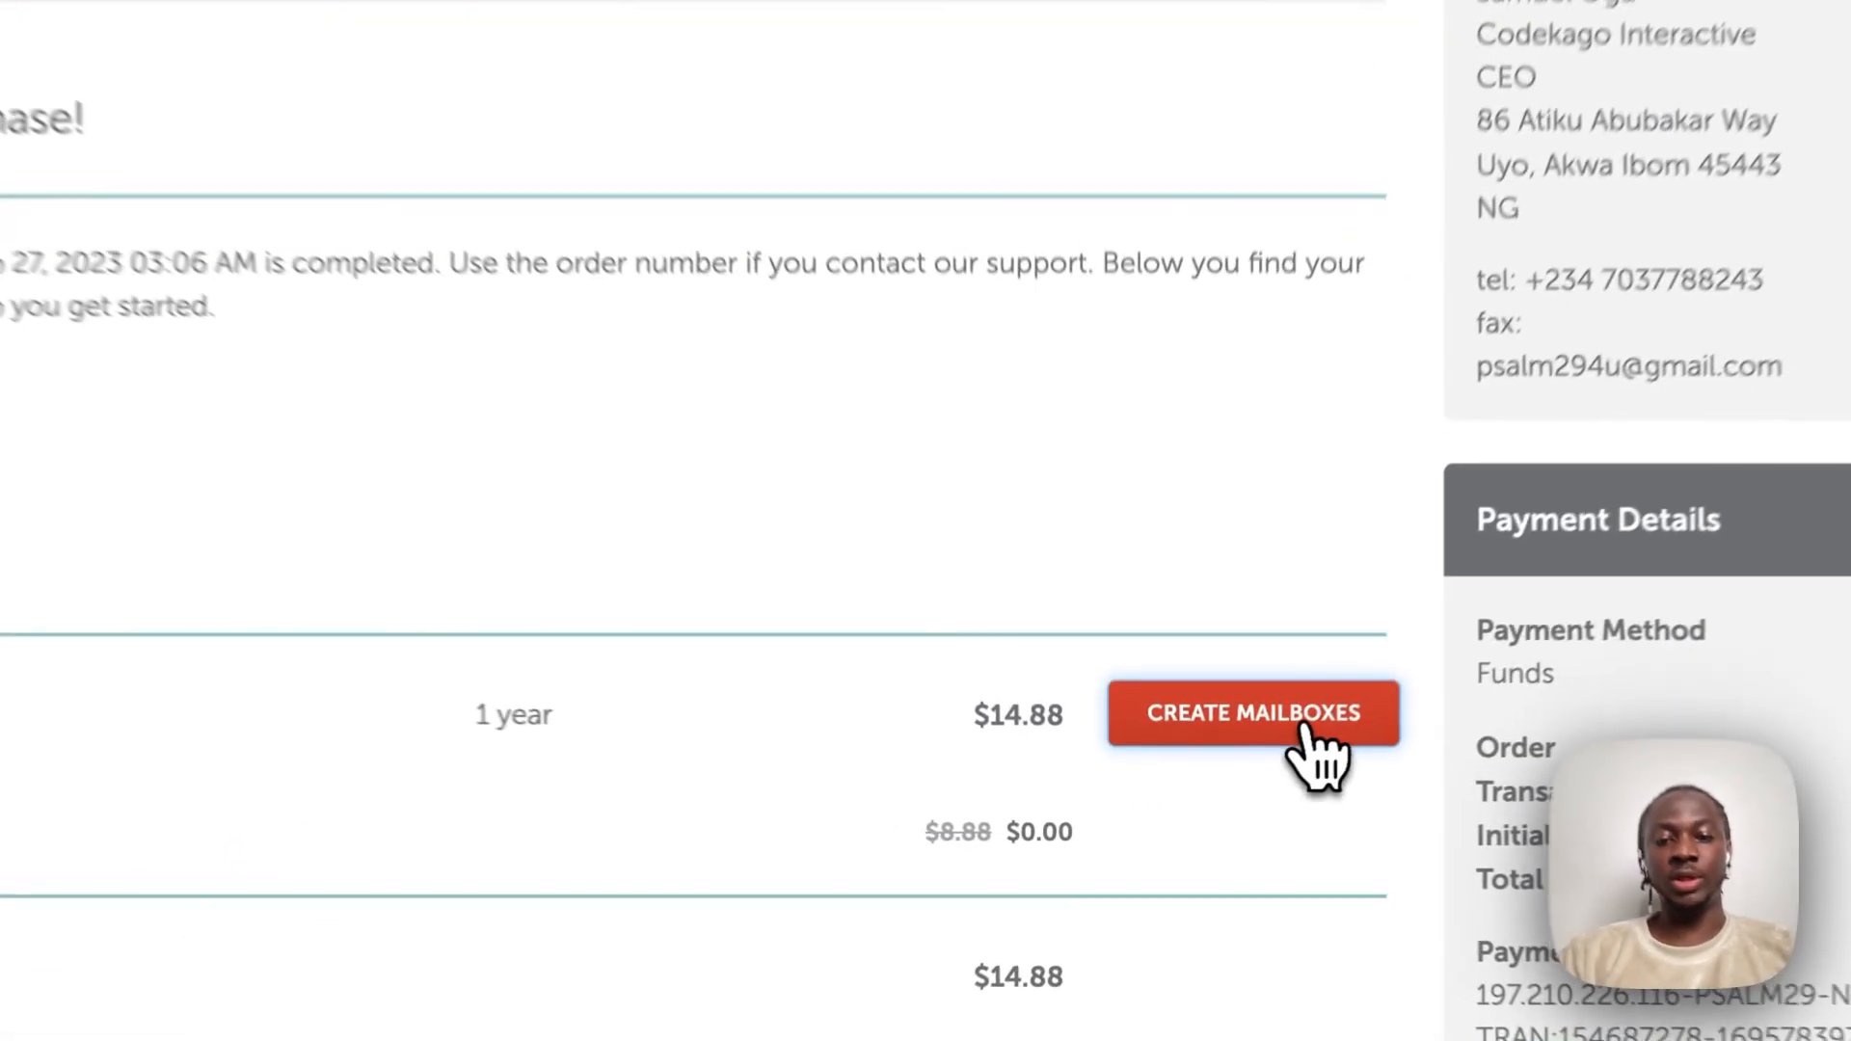
click(1325, 708)
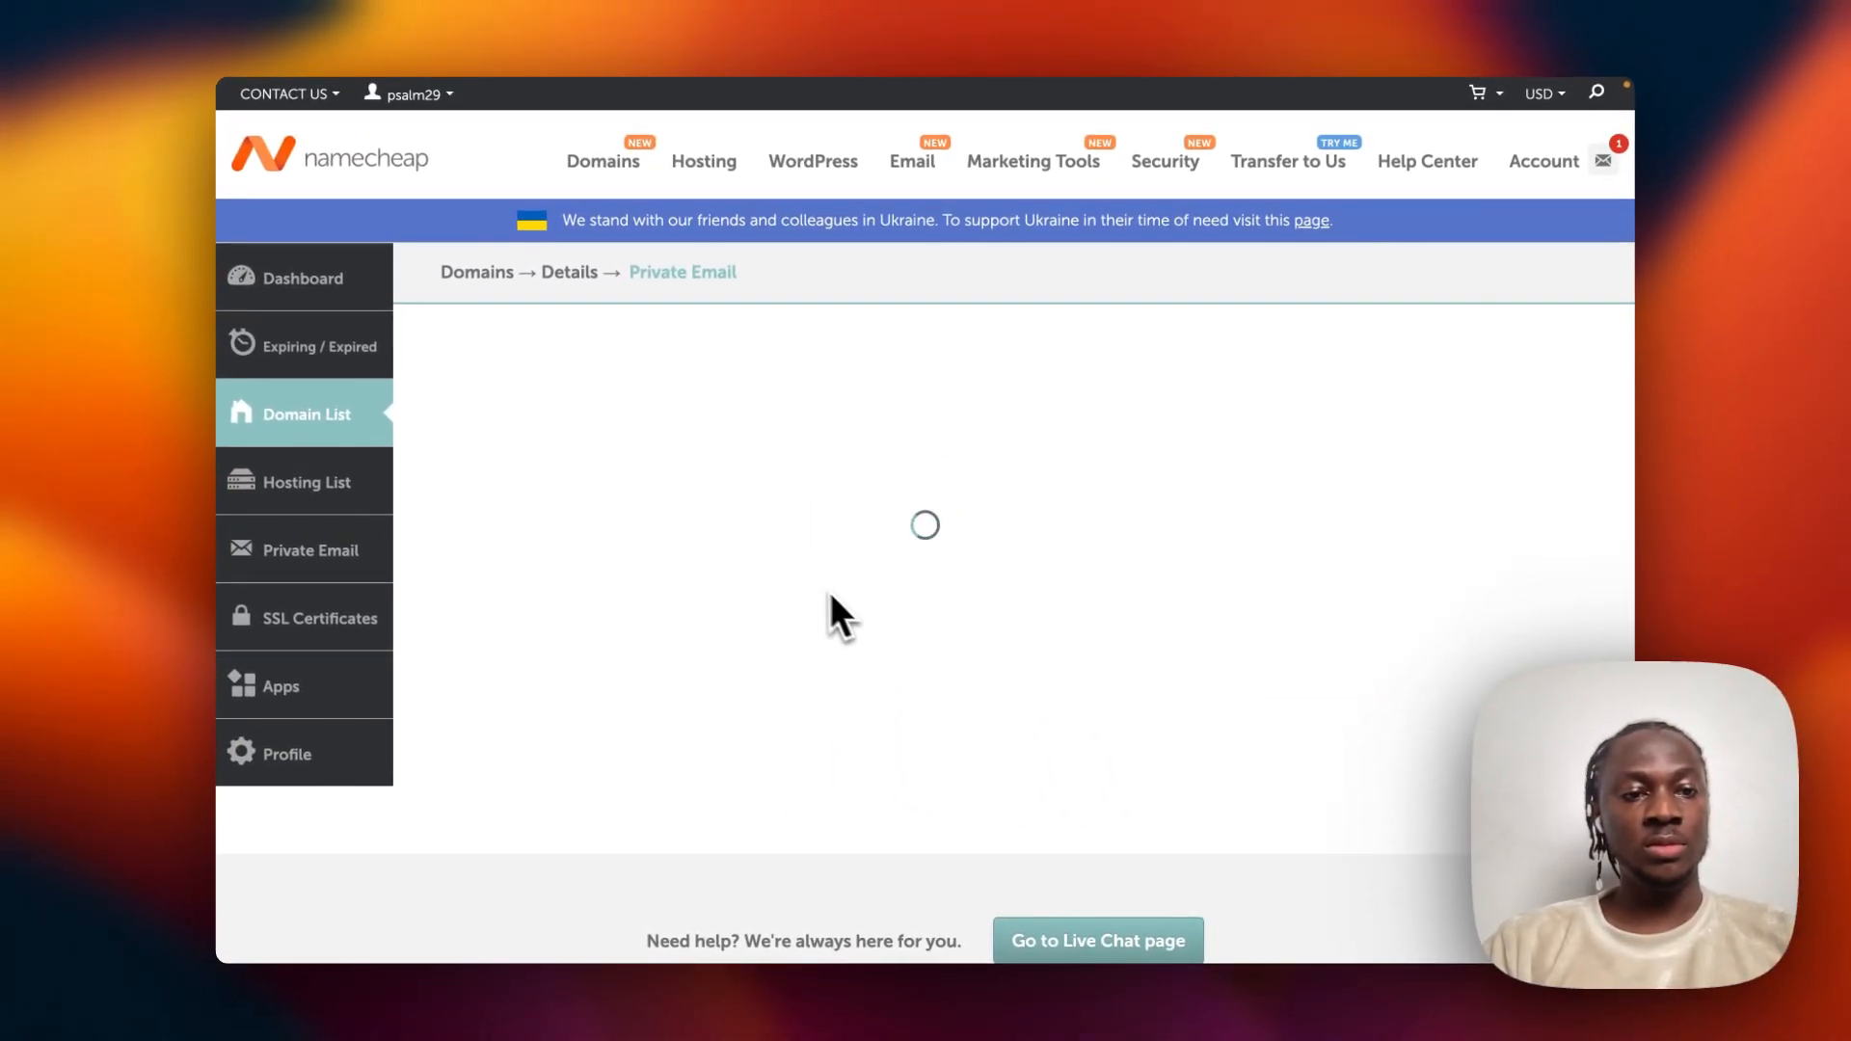
Return to the account dashboard, where bitris.xyz now shows its new email product.
scroll(975, 428, down, 5)
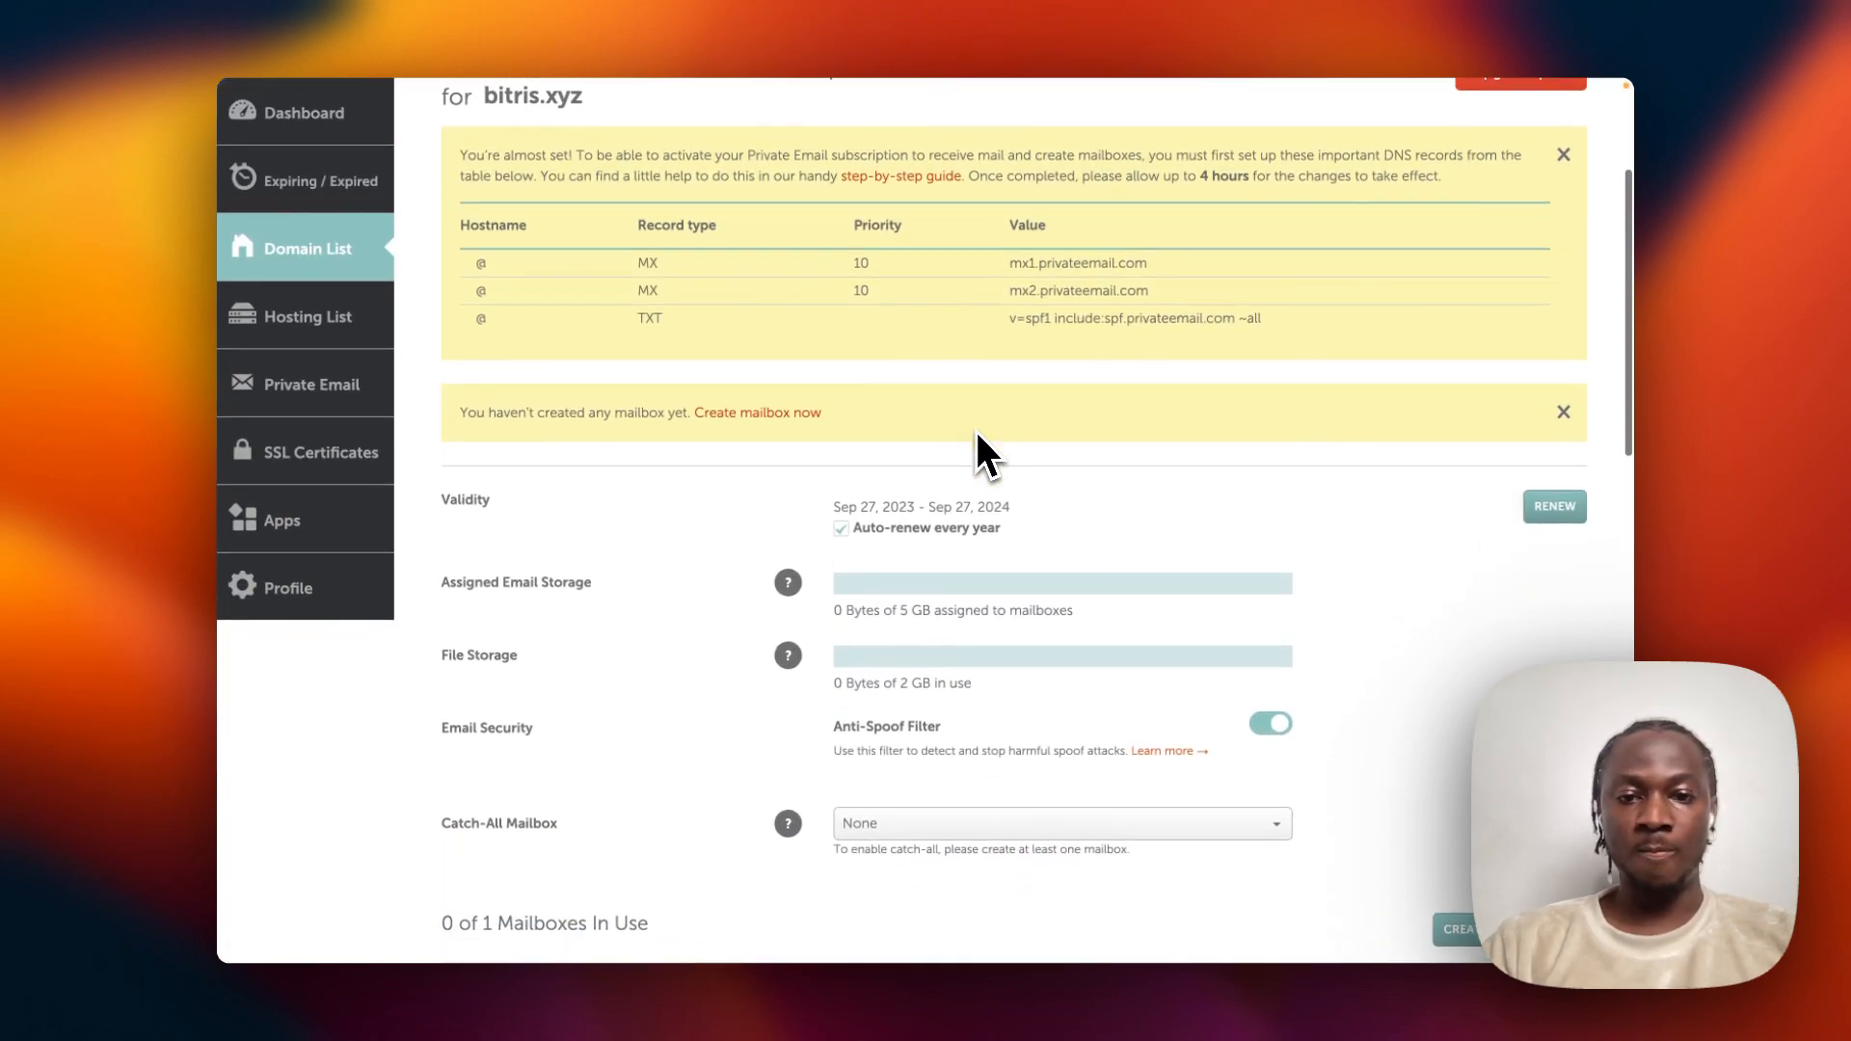
scroll(974, 428, down, 3)
scroll(974, 428, up, 5)
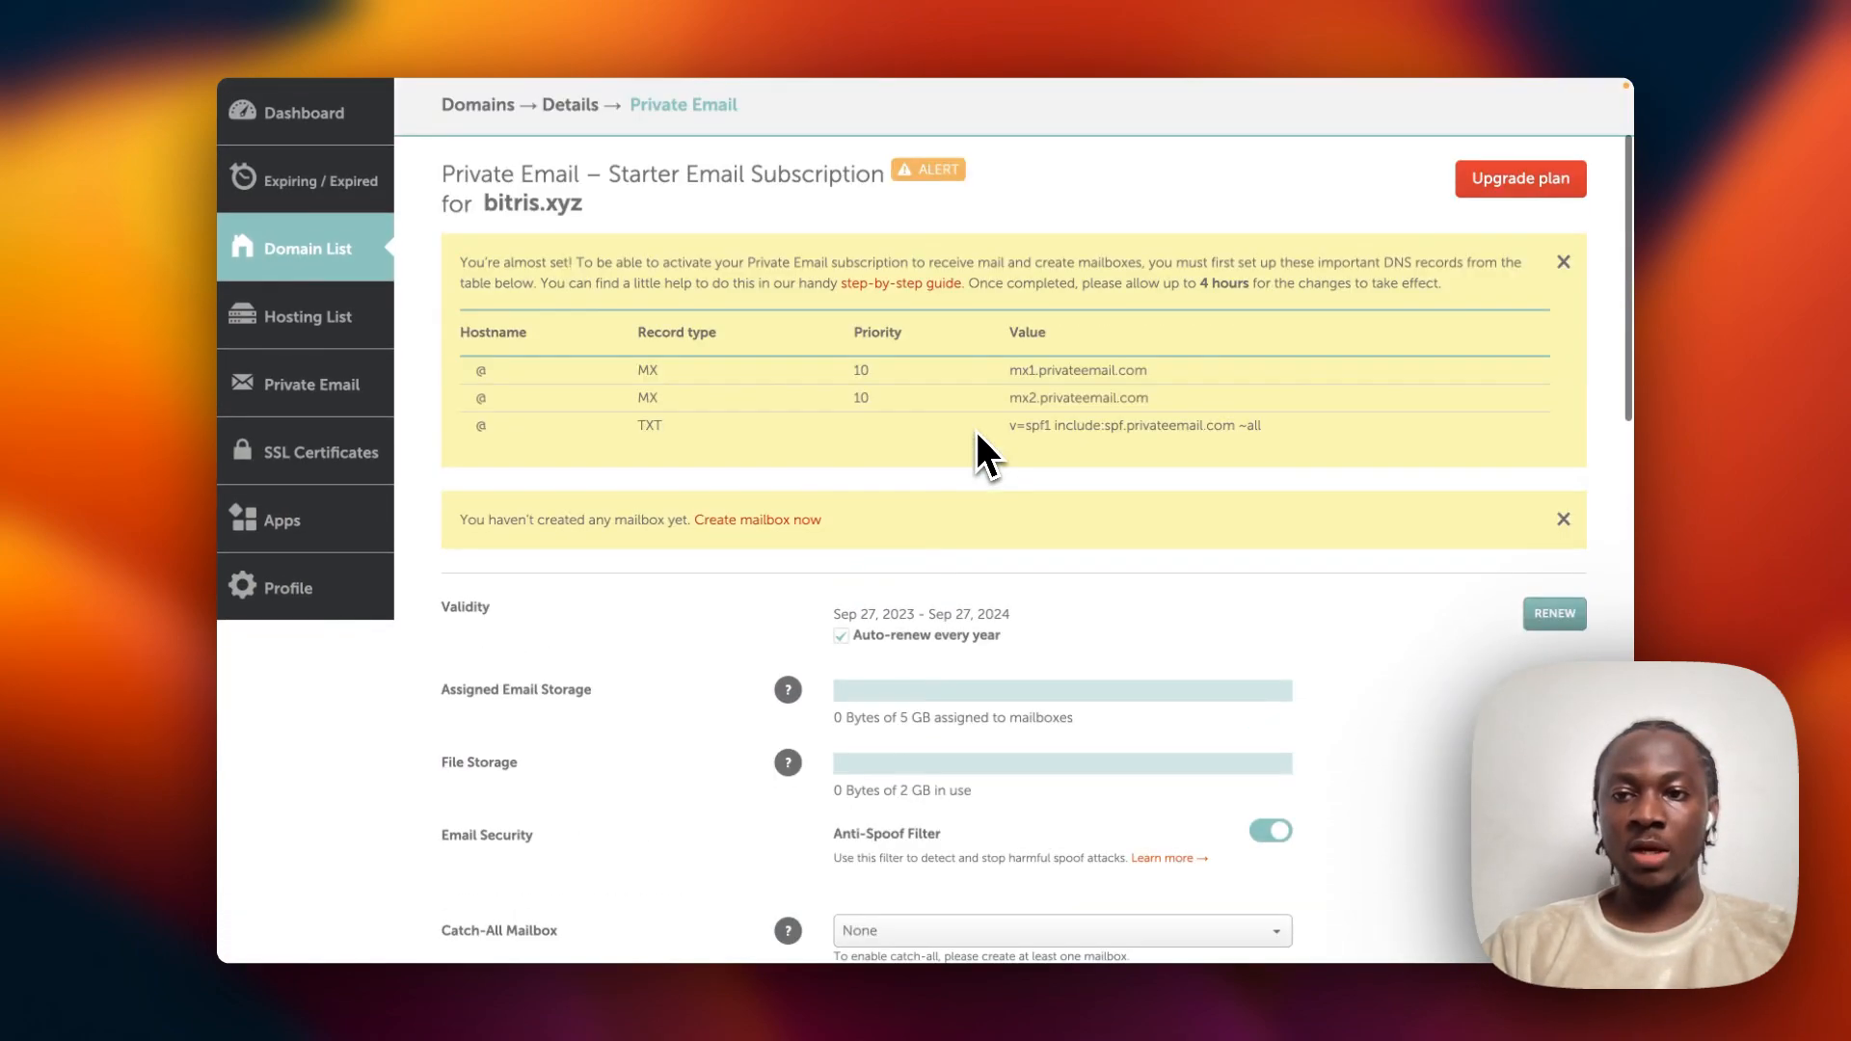
scroll(975, 428, up, 2)
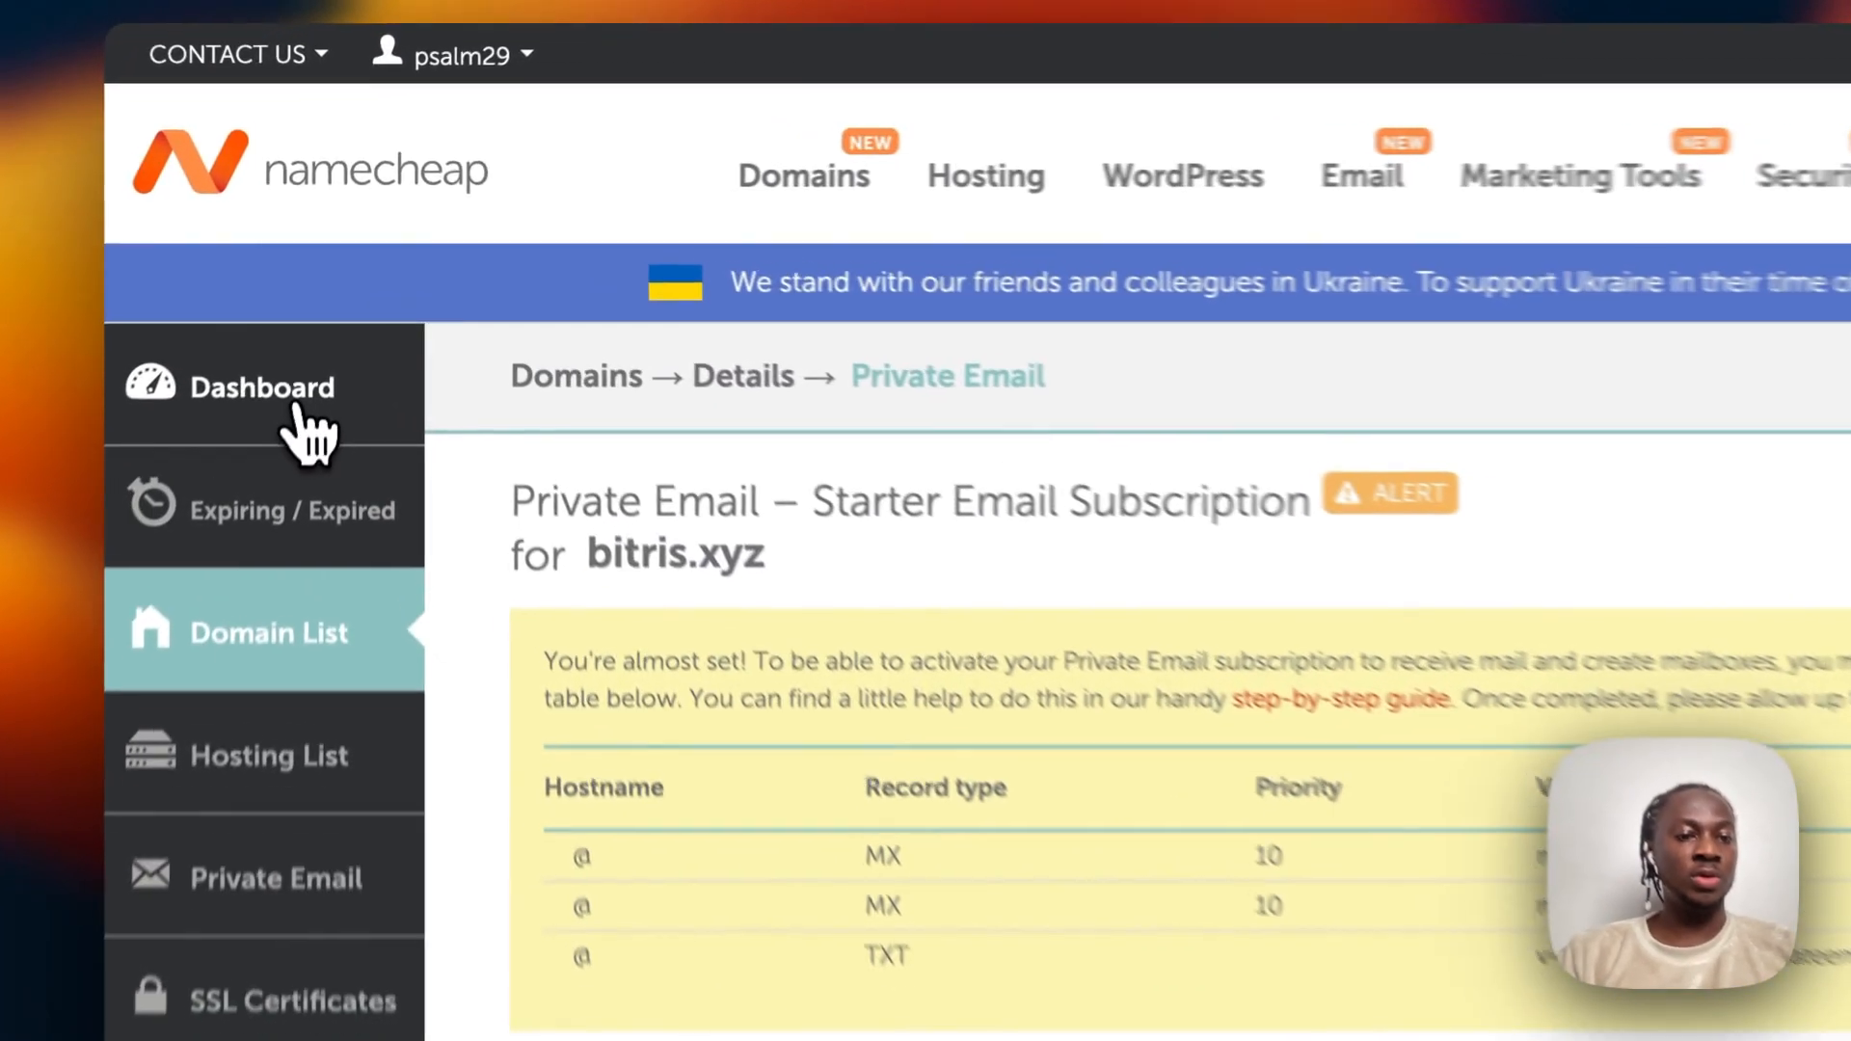
click(333, 307)
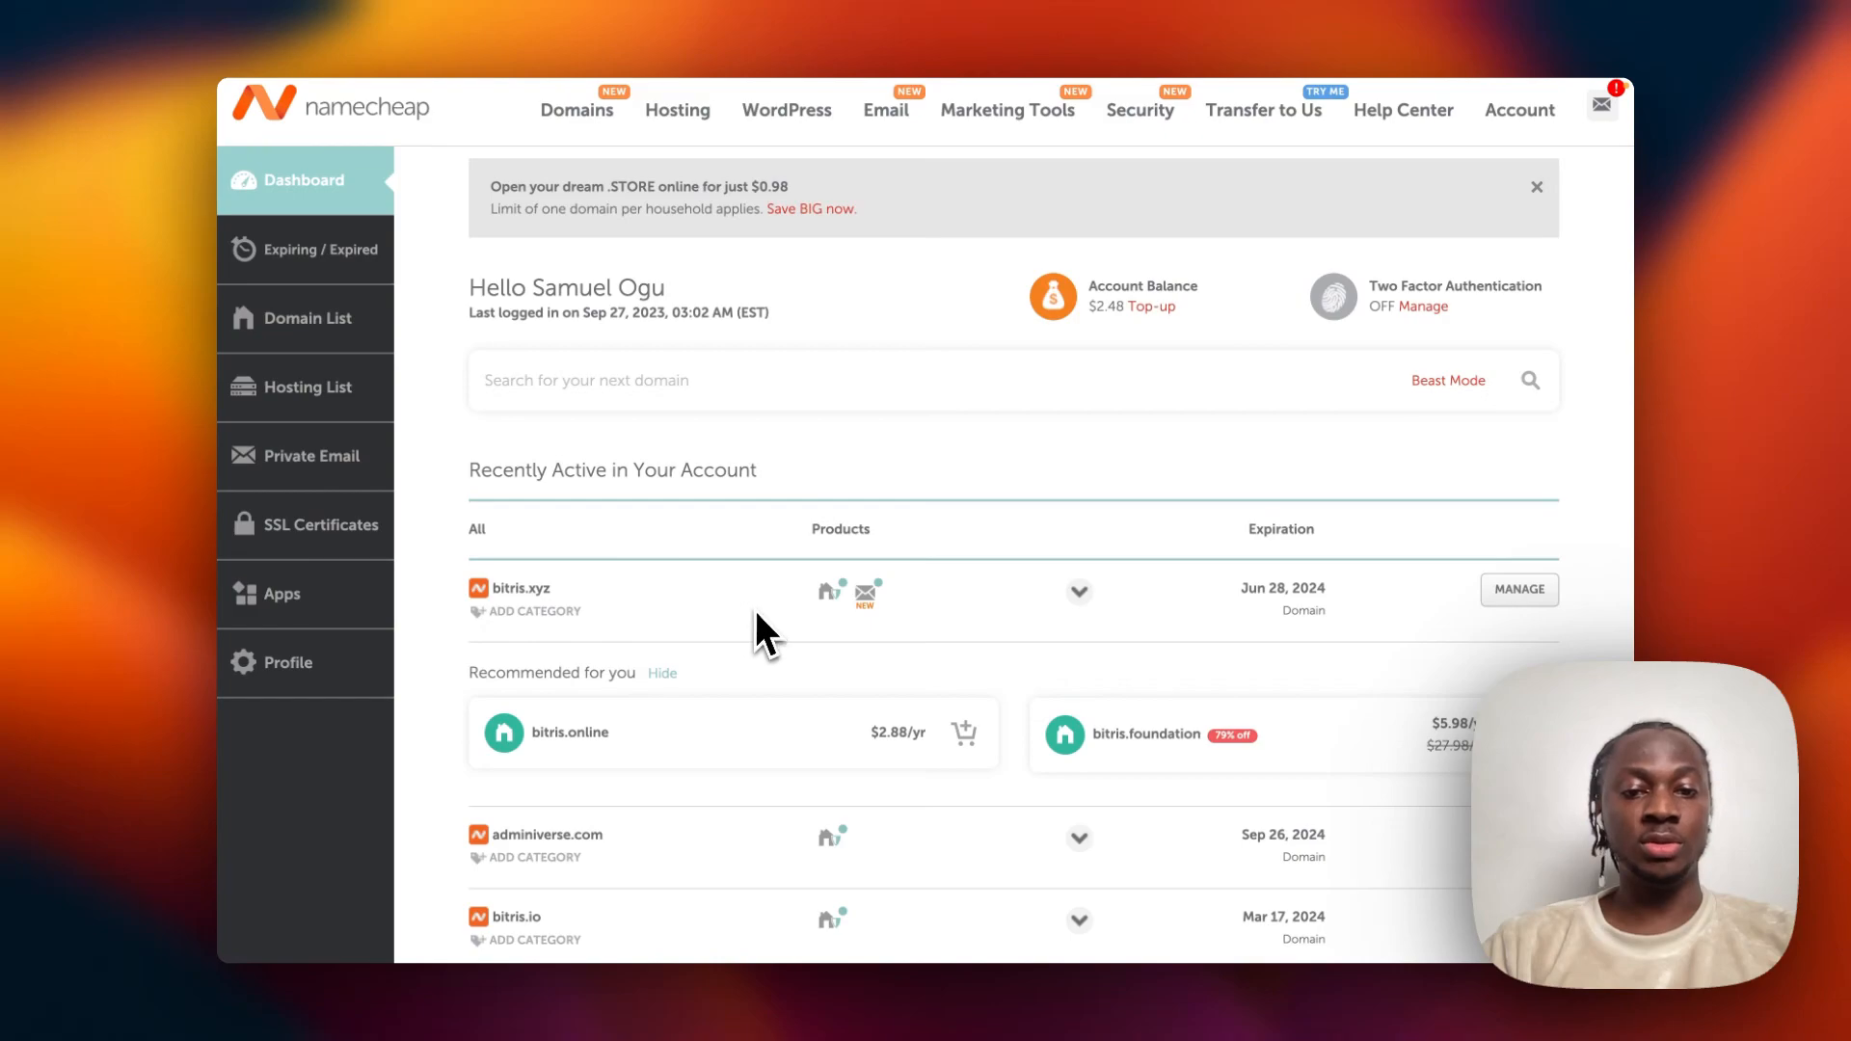
scroll(756, 612, down, 2)
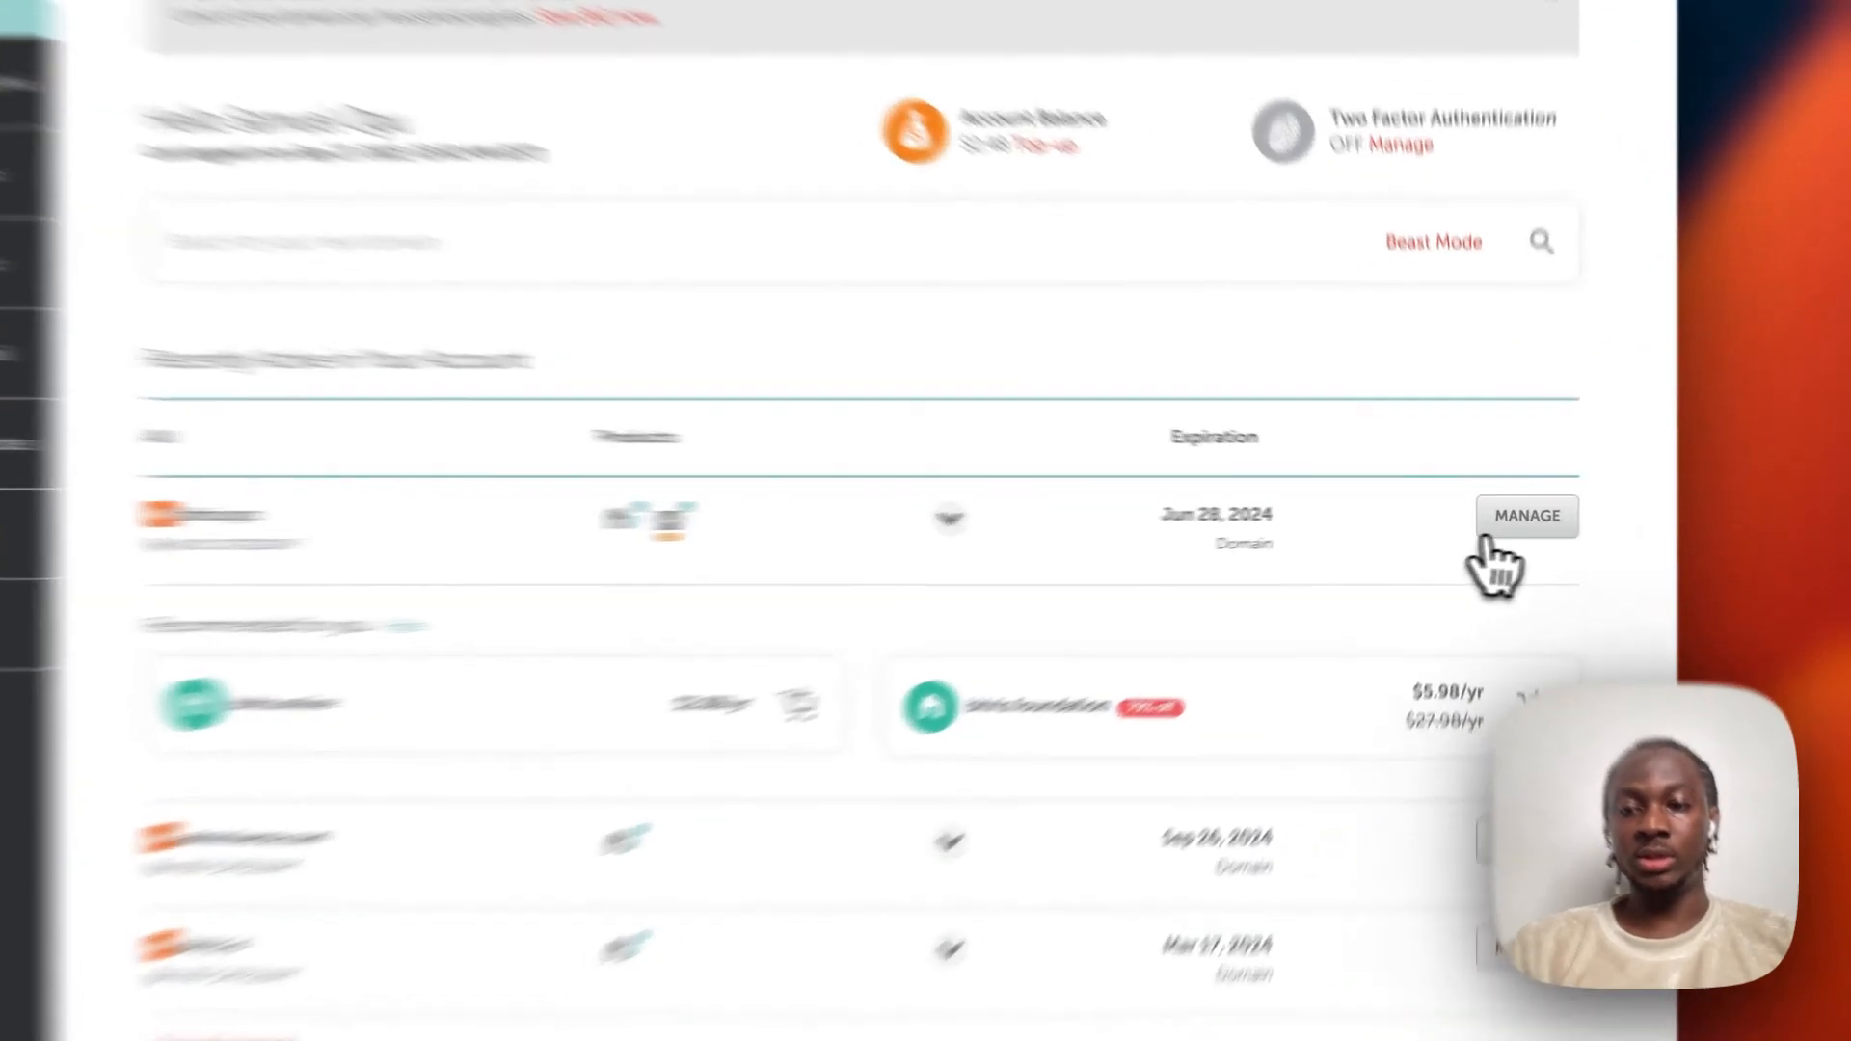
Confirm bitris.xyz uses DigitalOcean nameservers, then move to the DigitalOcean Bitris project.
click(1518, 525)
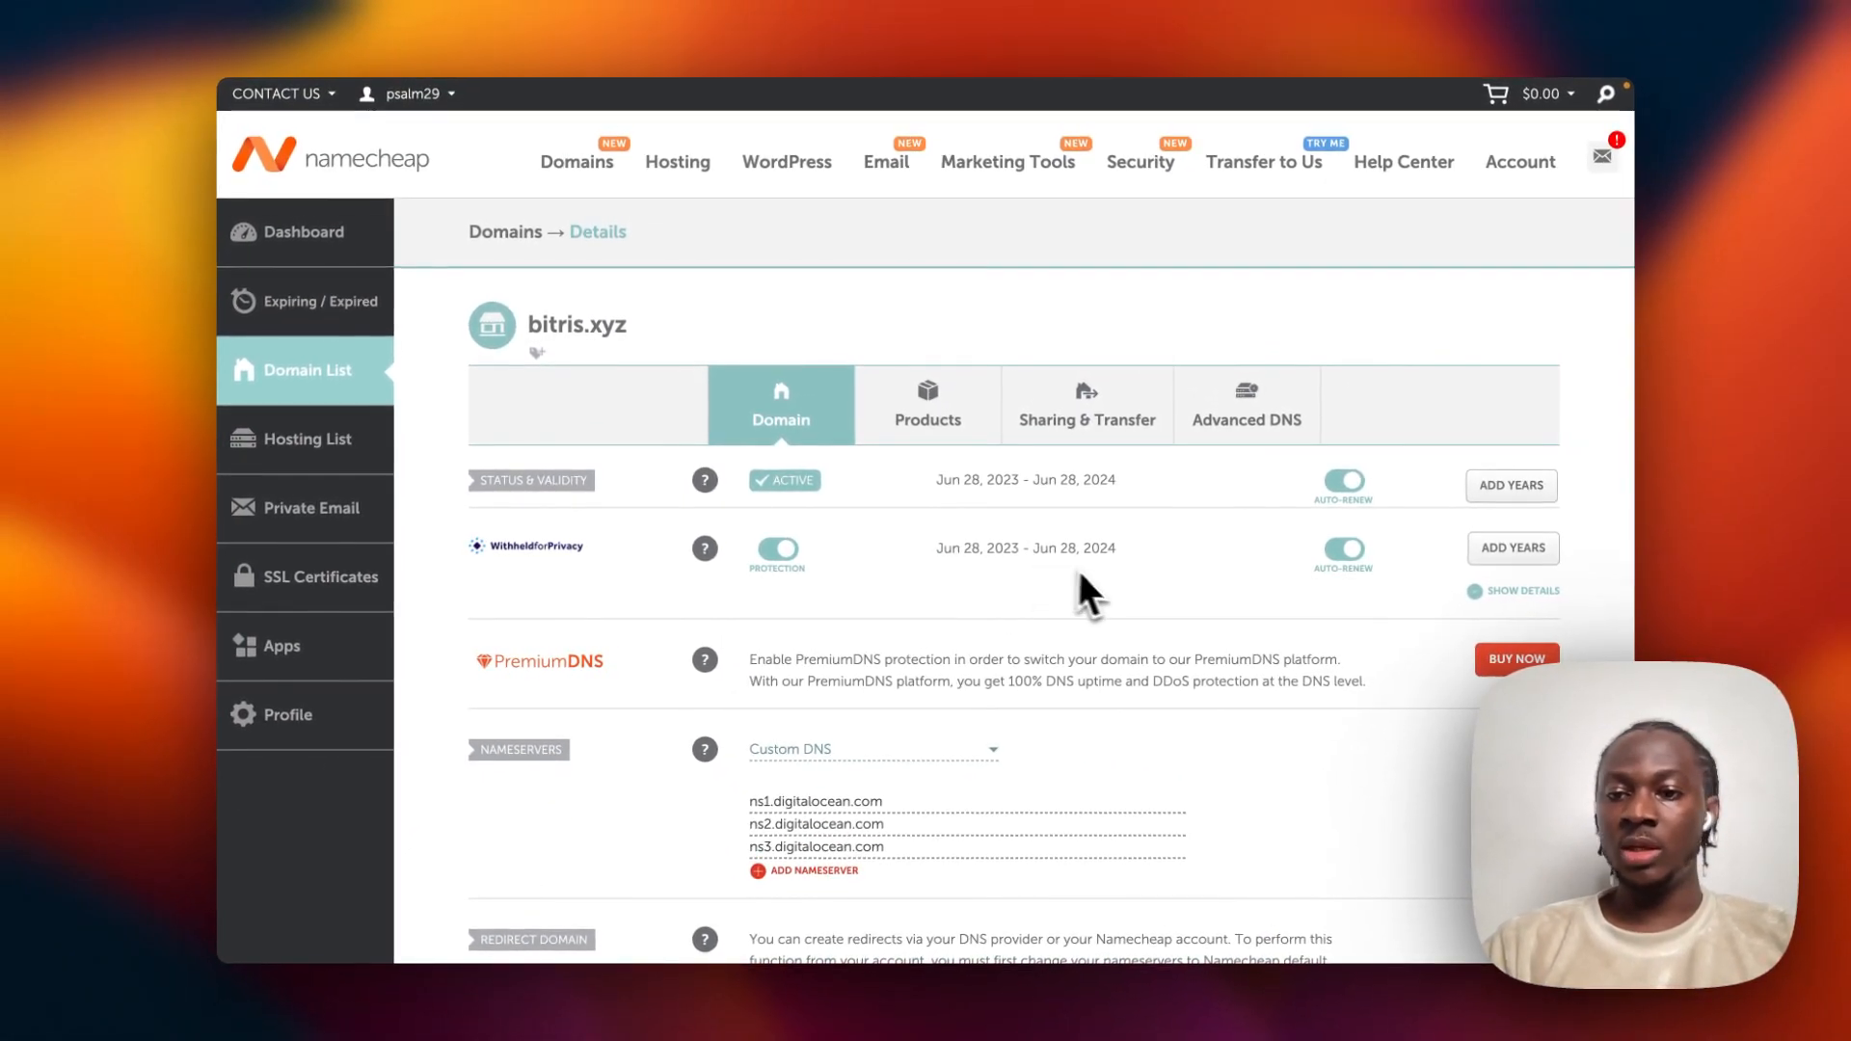
scroll(1103, 581, down, 2)
scroll(1103, 581, down, 3)
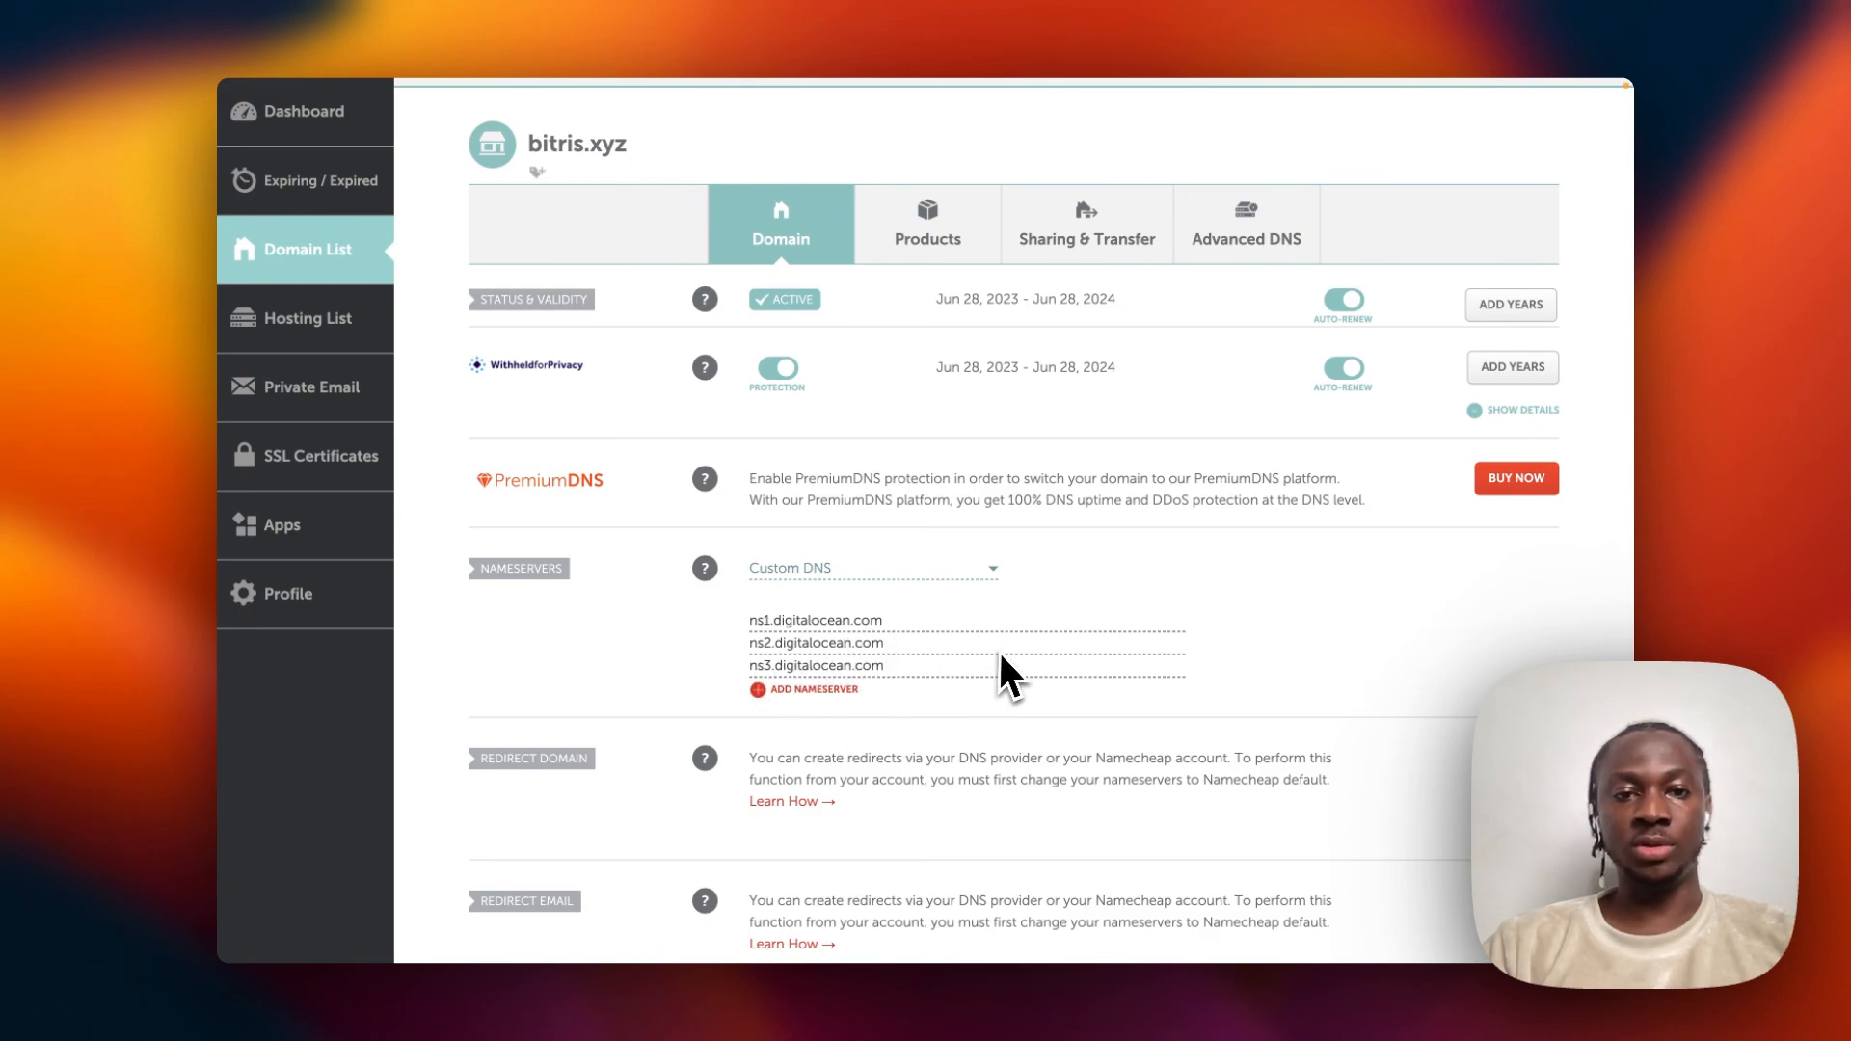
scroll(999, 651, up, 2)
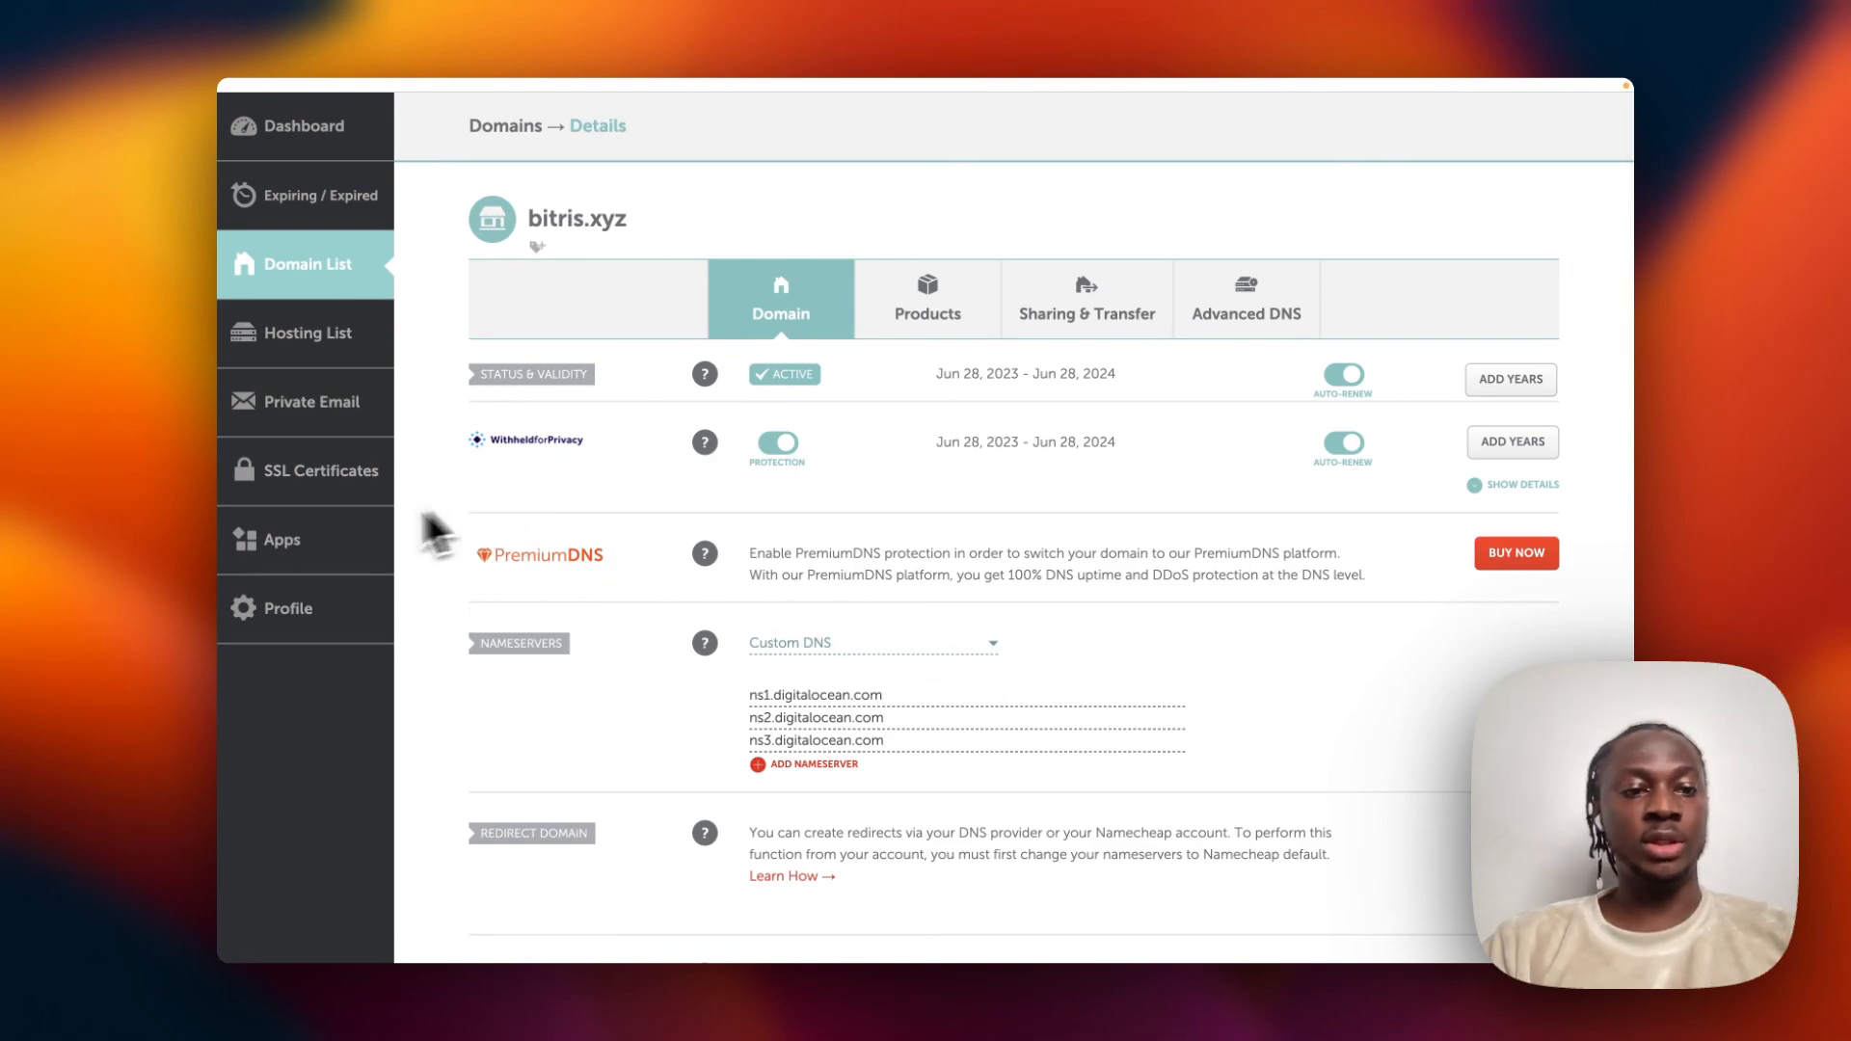
mouse_move(220, 565)
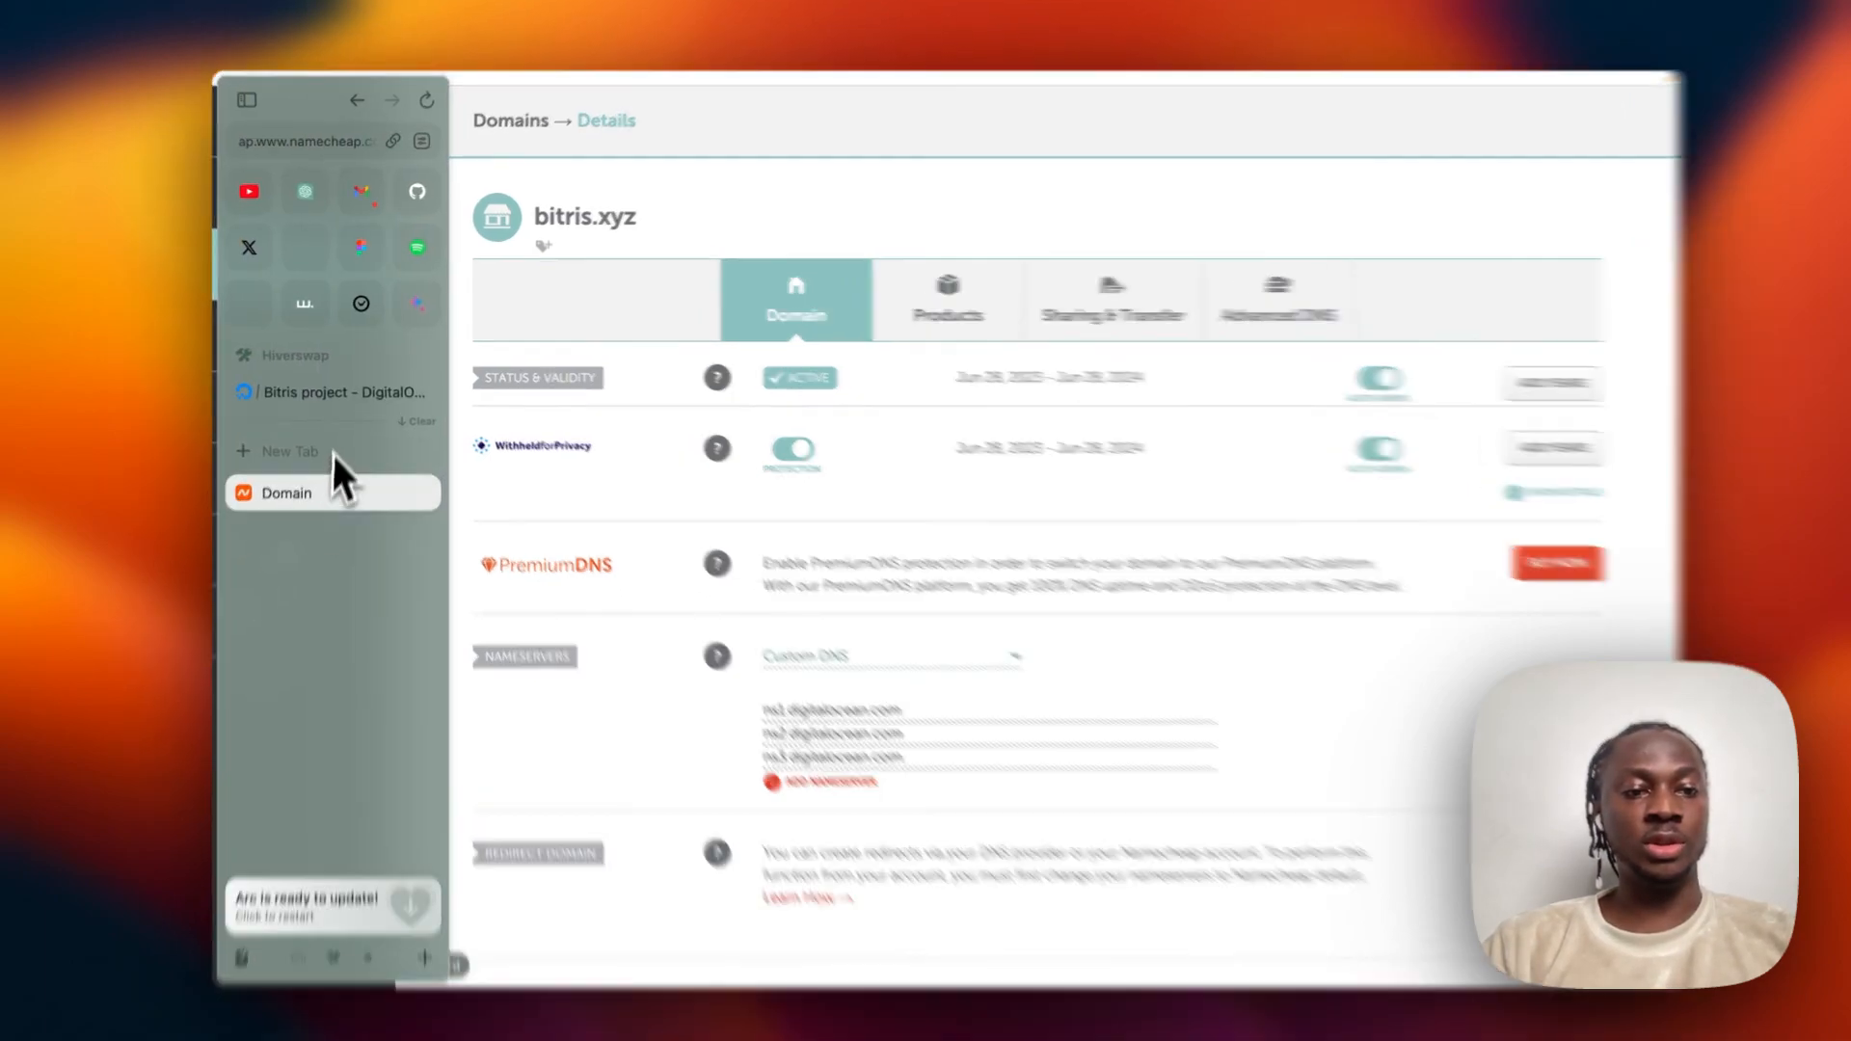
click(332, 393)
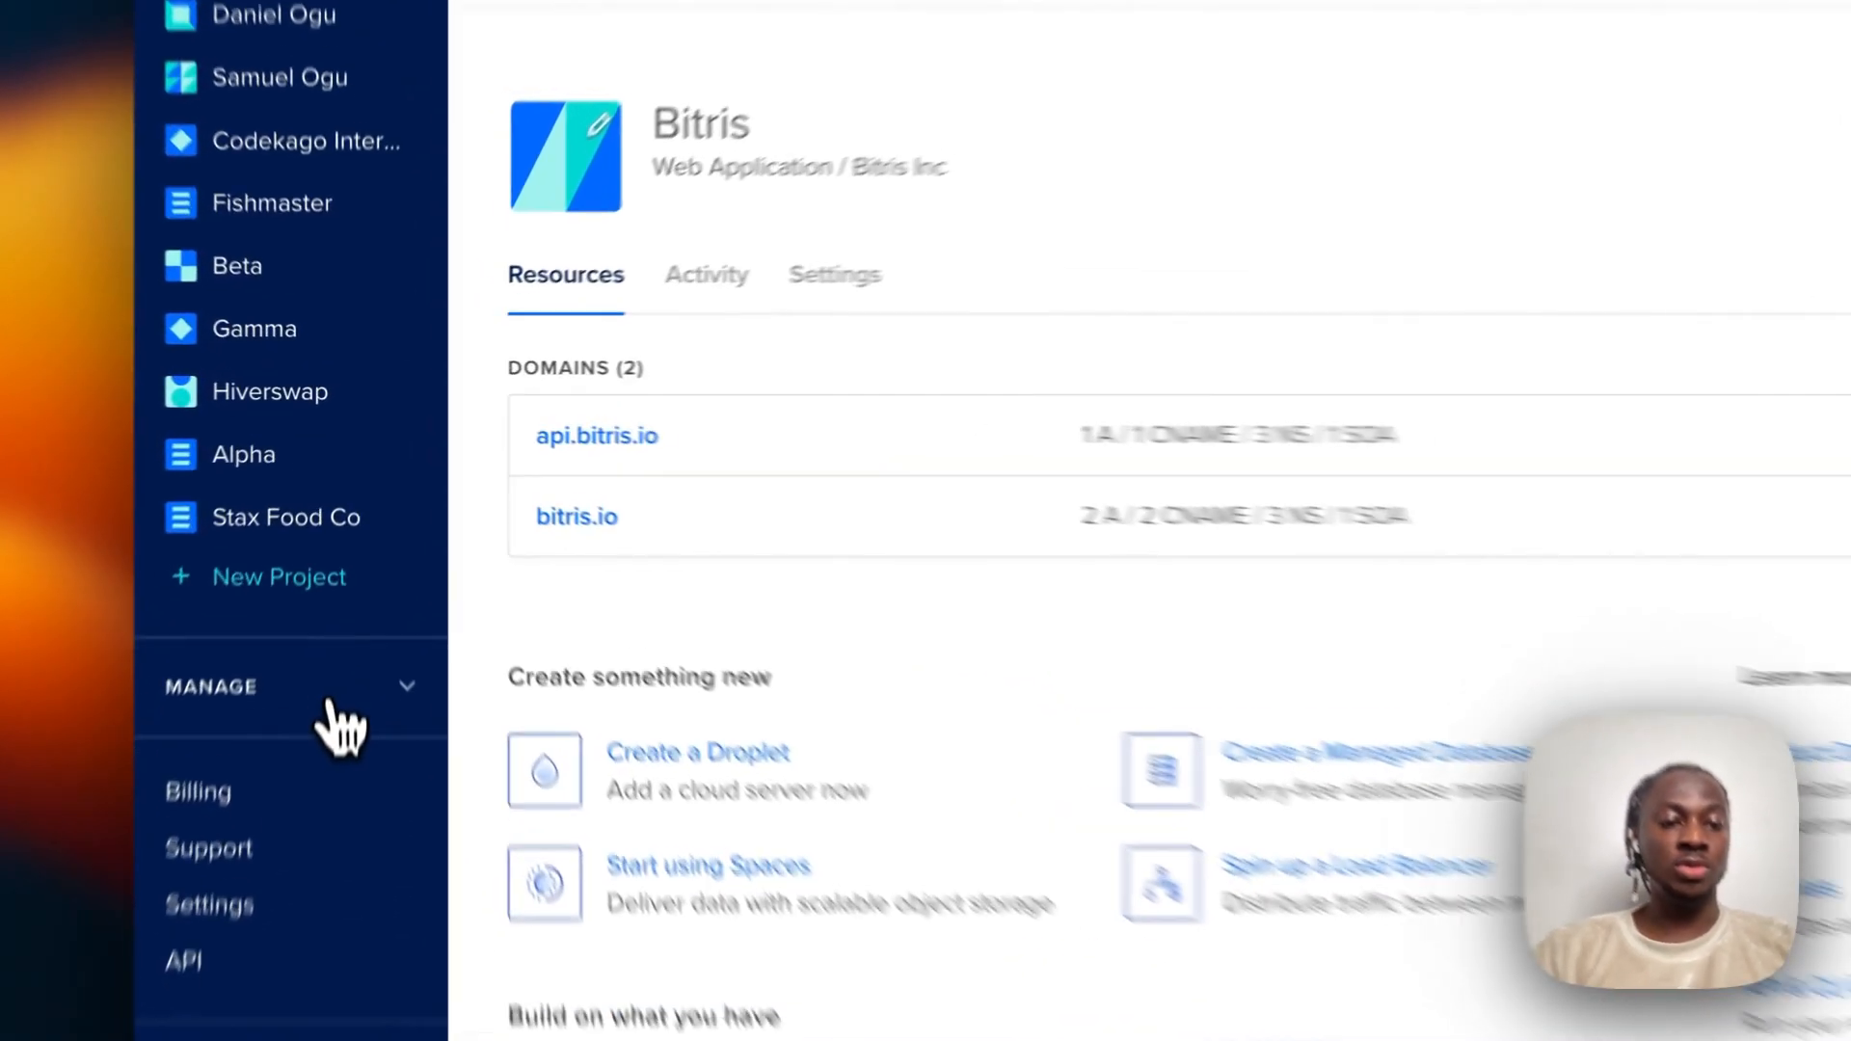
Go to Networking > Domains in DigitalOcean.
click(385, 577)
scroll(381, 617, down, 5)
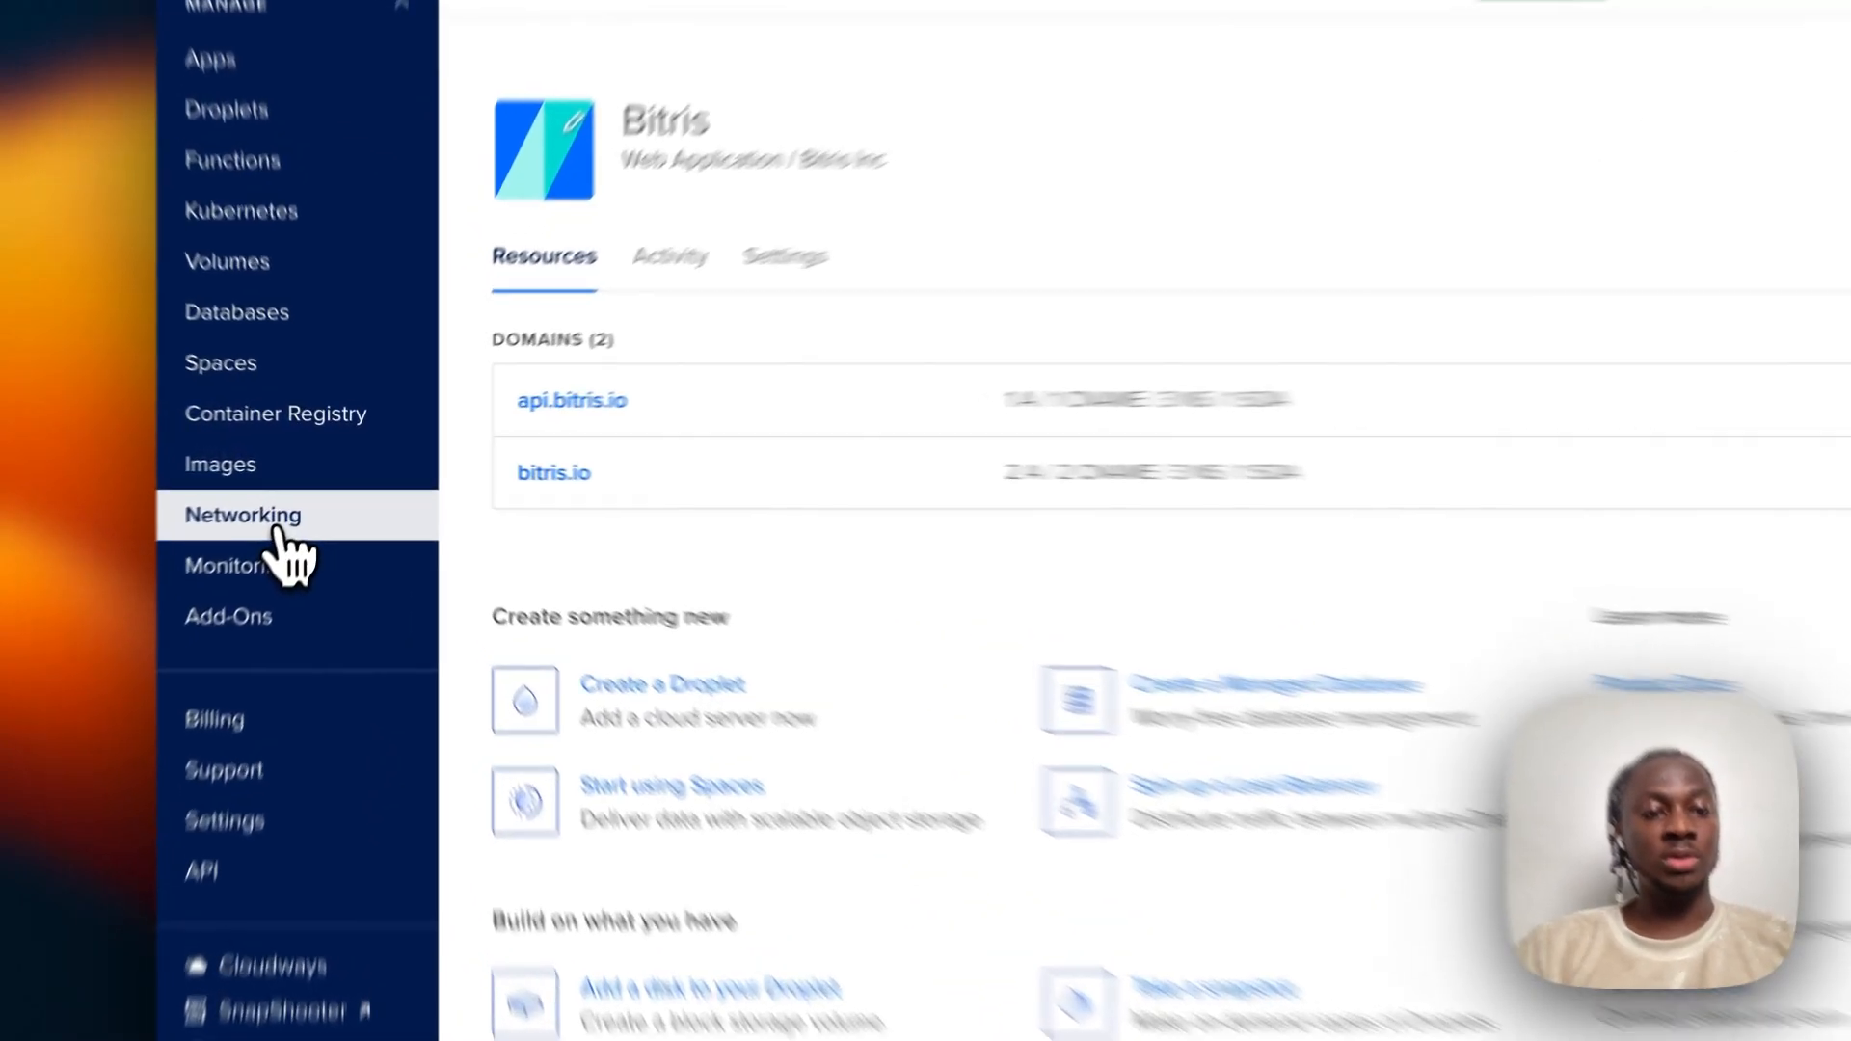
click(294, 496)
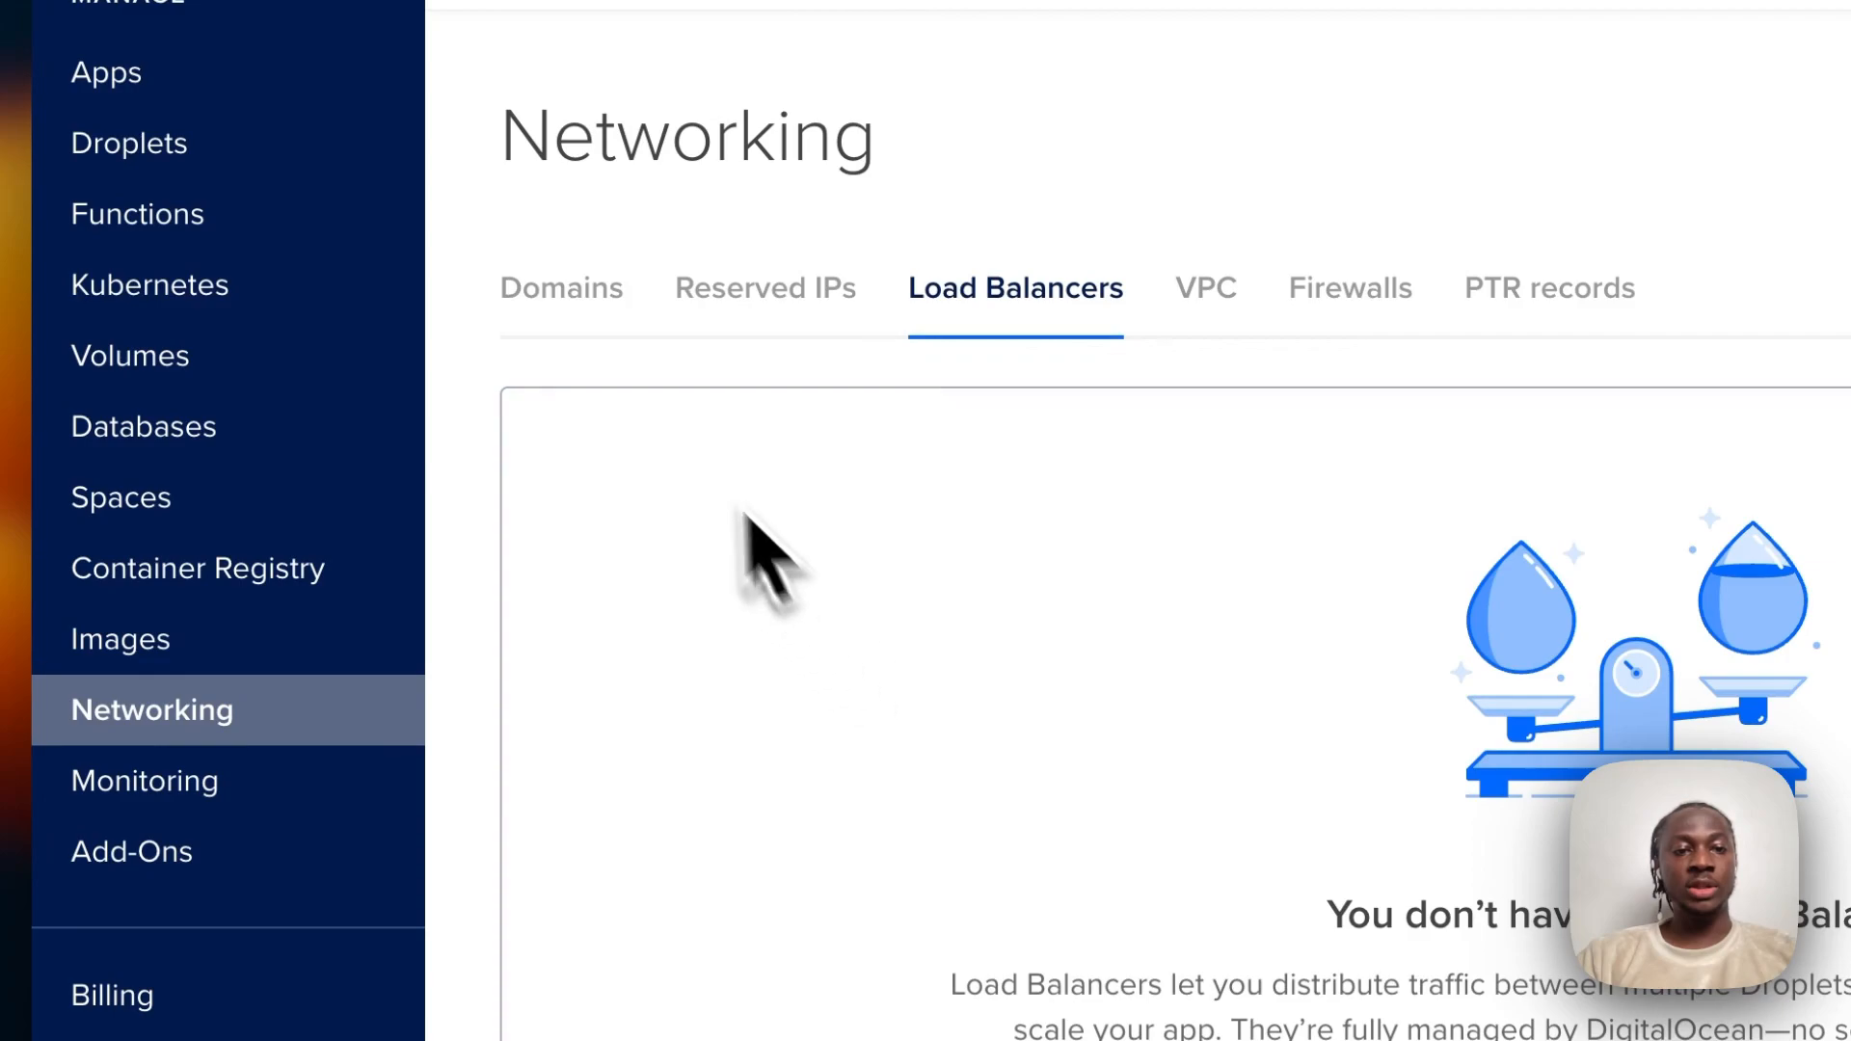
click(560, 294)
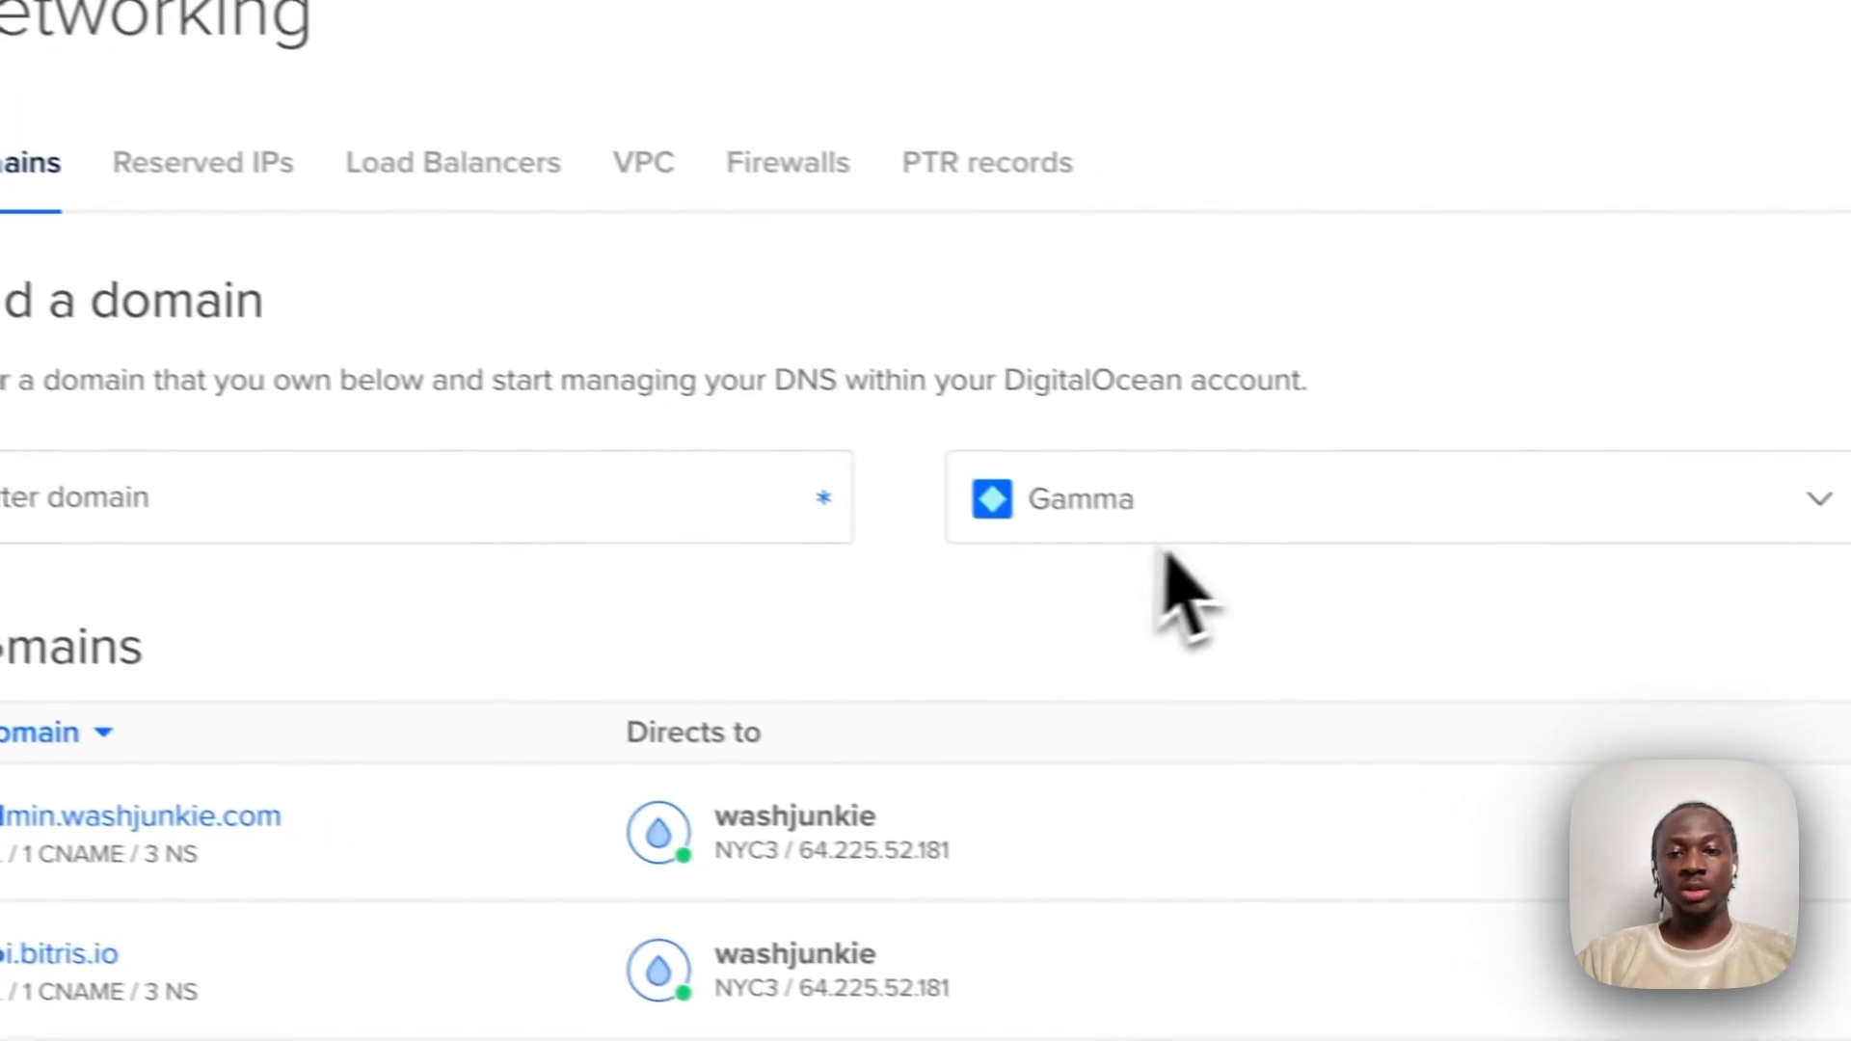
Enter bitris.xyz as the new domain, assign it to the Bitris project, and add it.
click(1232, 516)
scroll(1207, 737, up, 1)
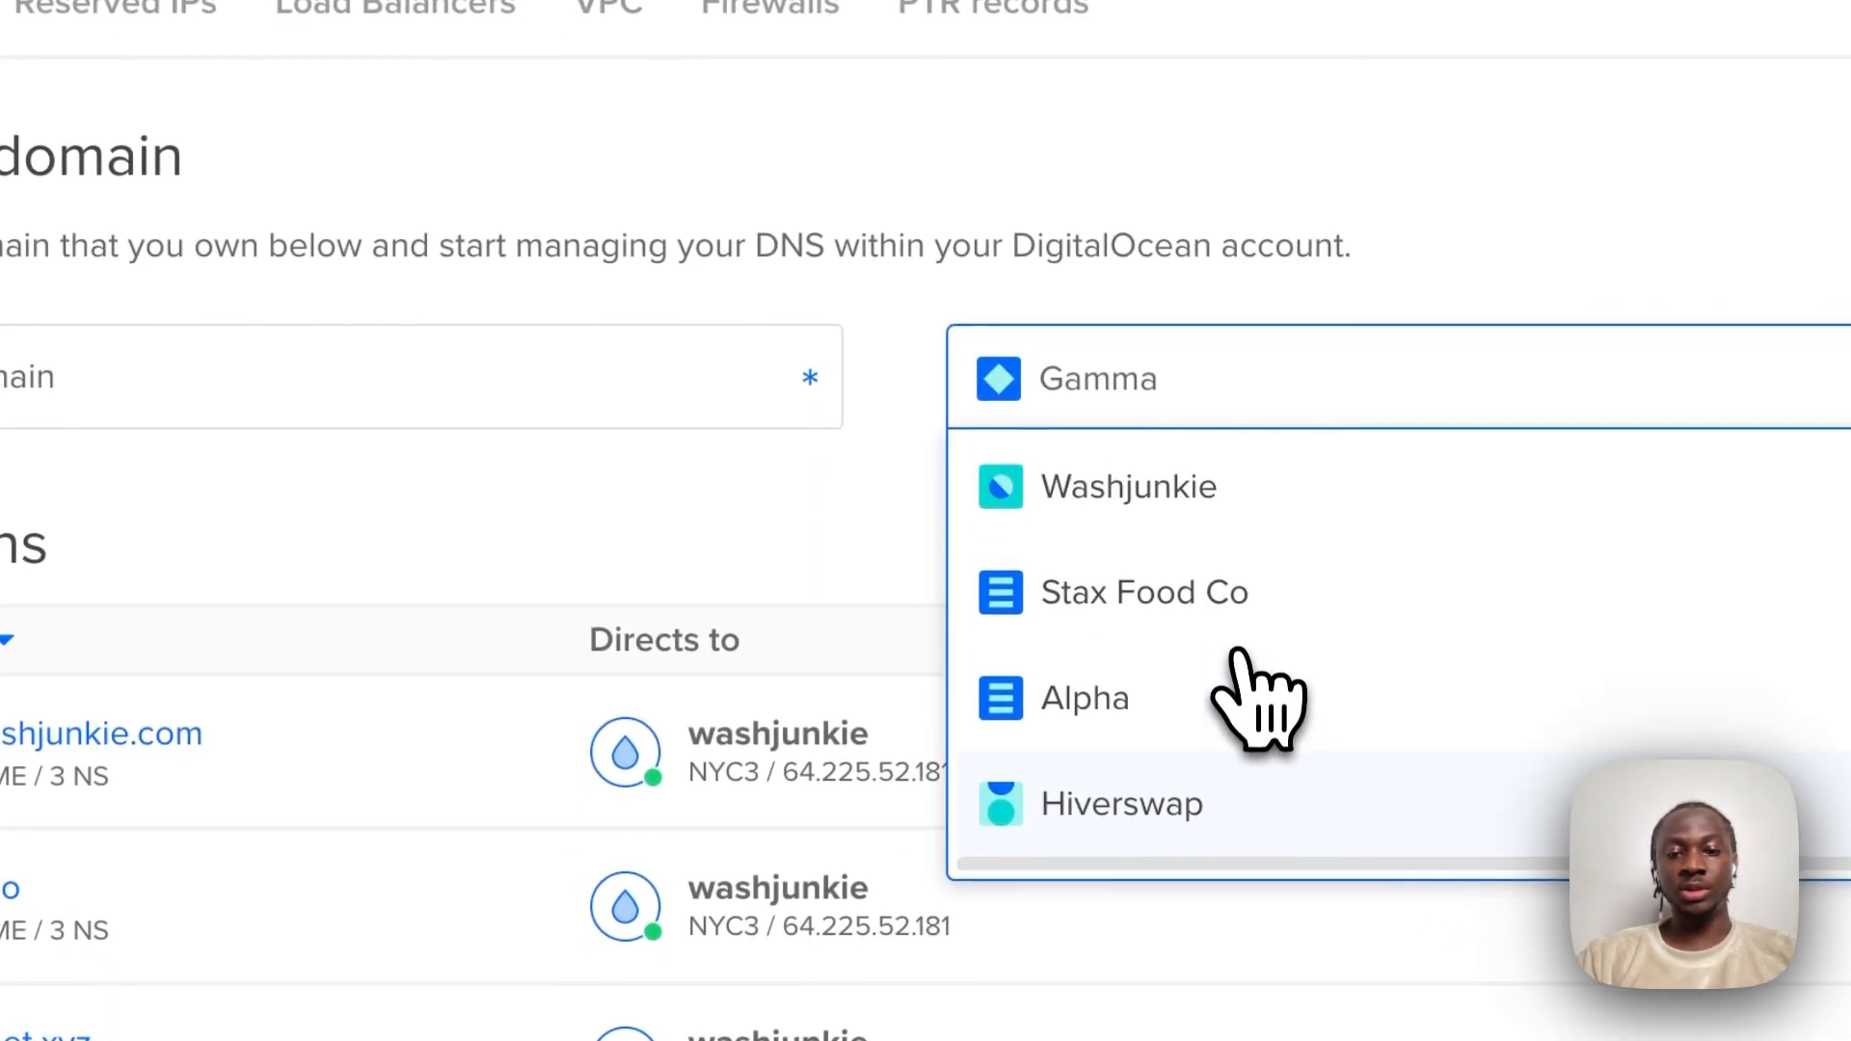
scroll(1254, 699, down, 5)
scroll(1236, 661, down, 5)
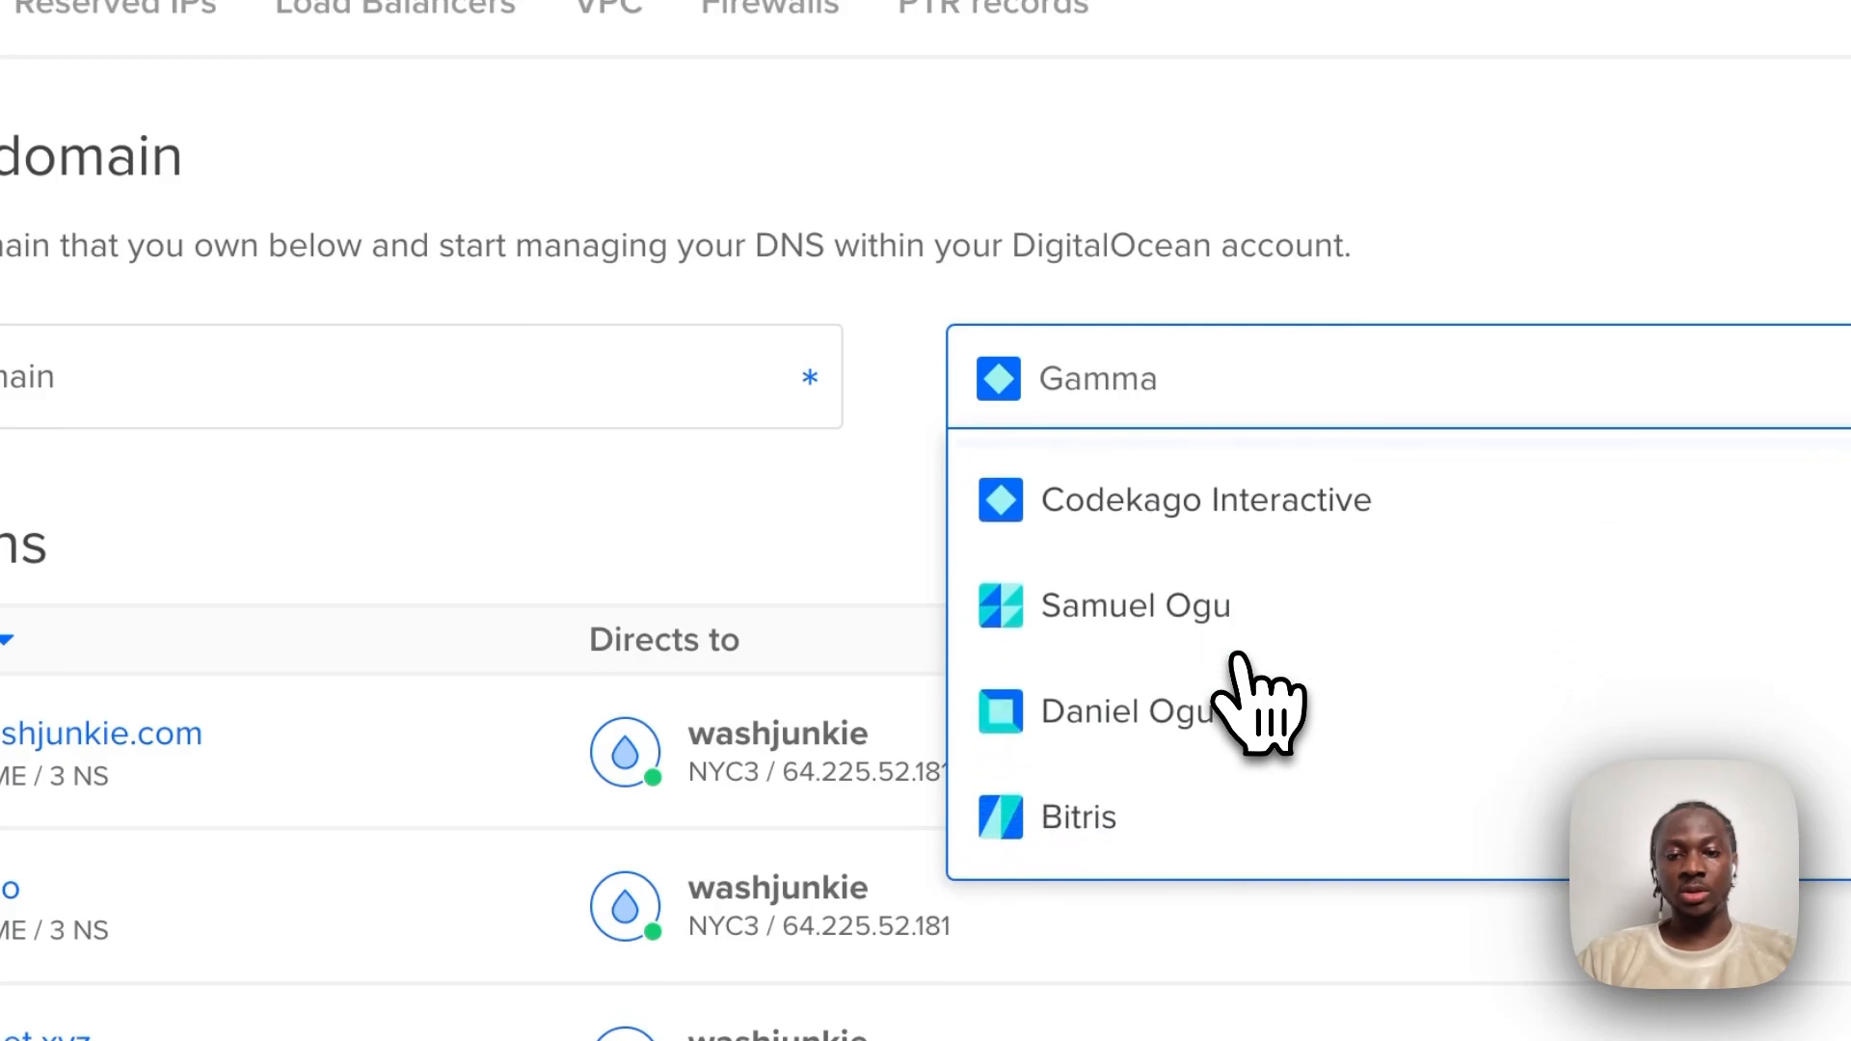
click(1217, 644)
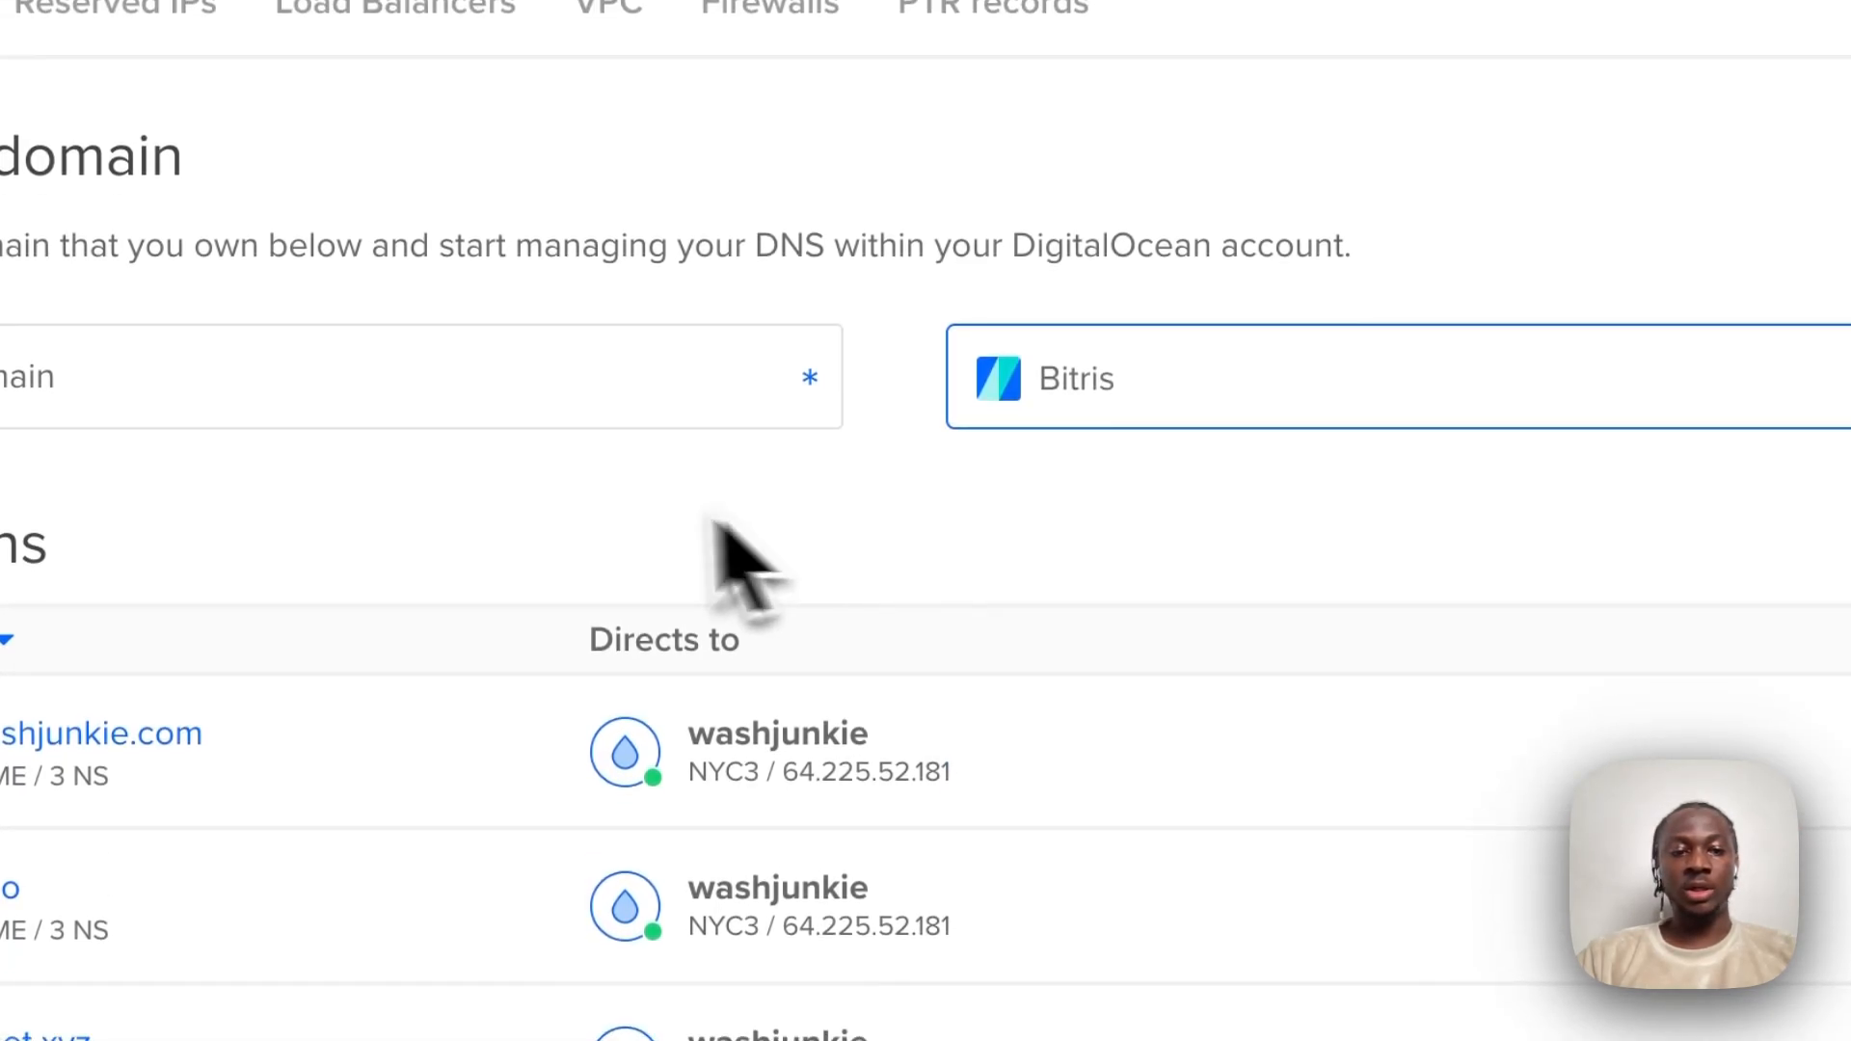
click(398, 376)
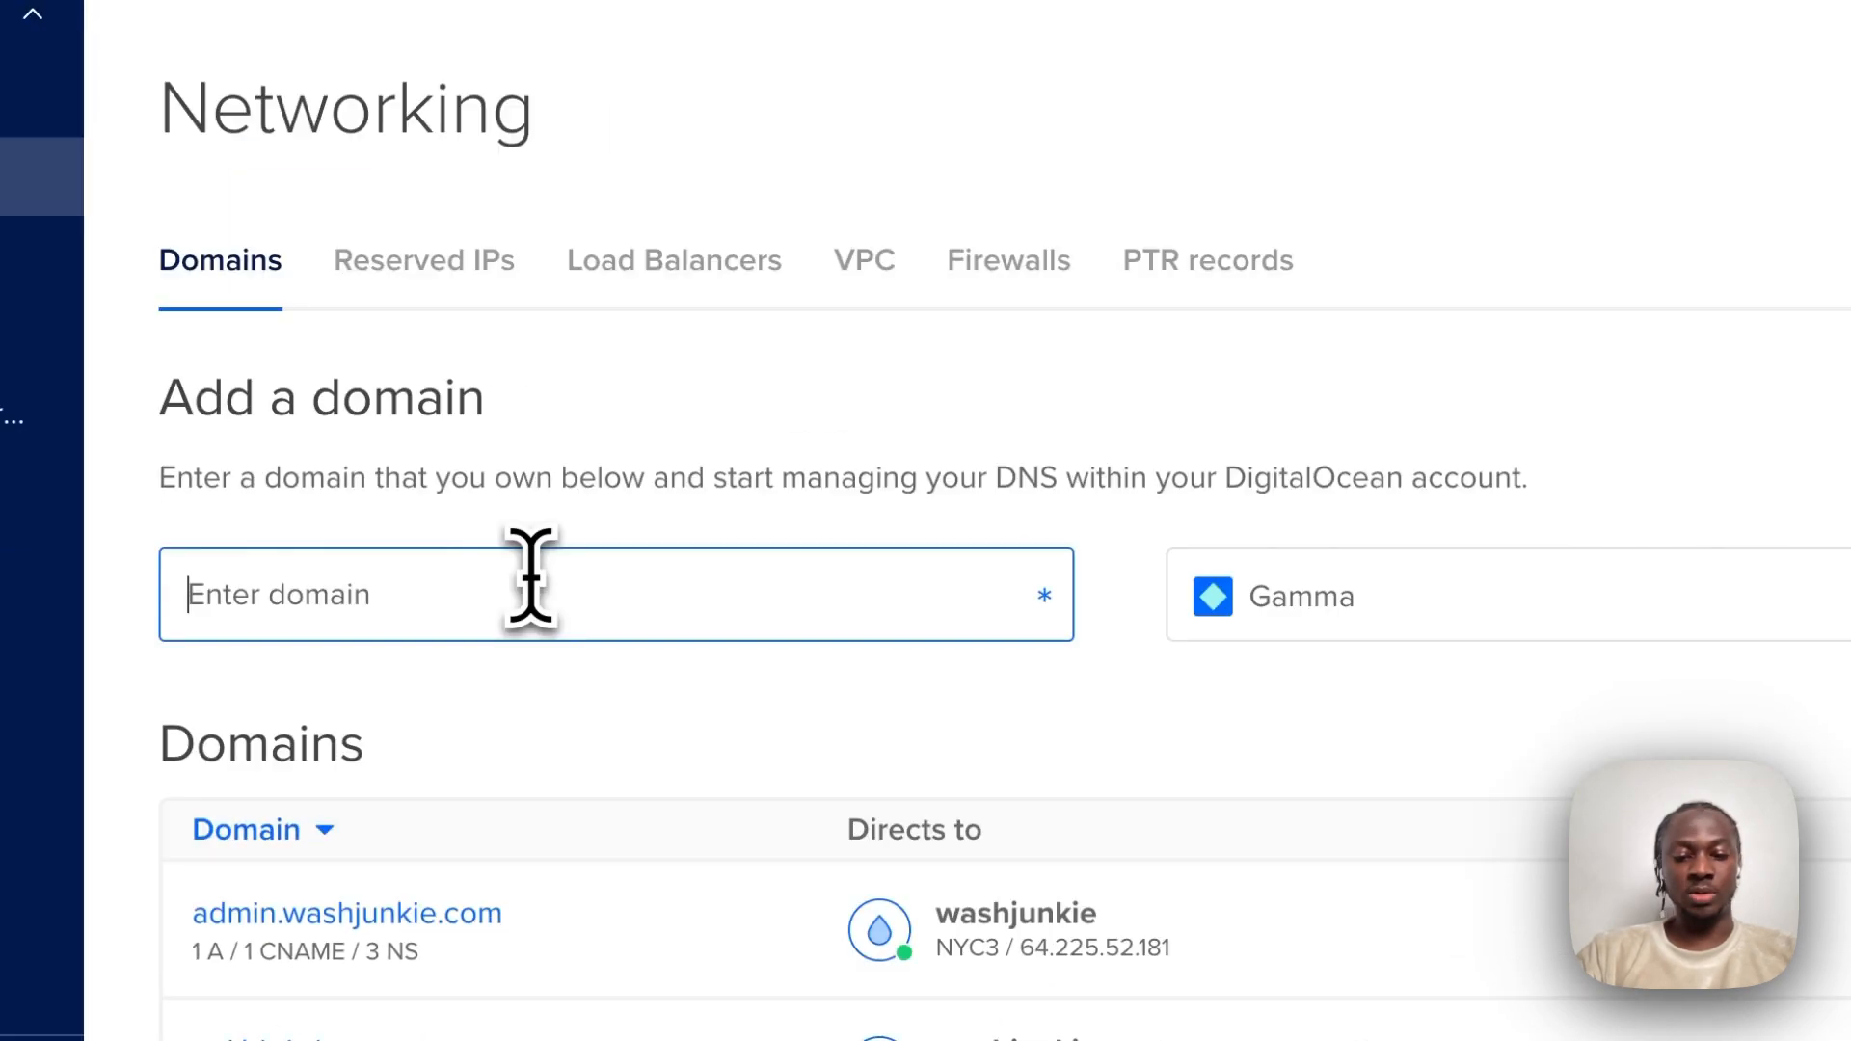
text(bitris.xy)
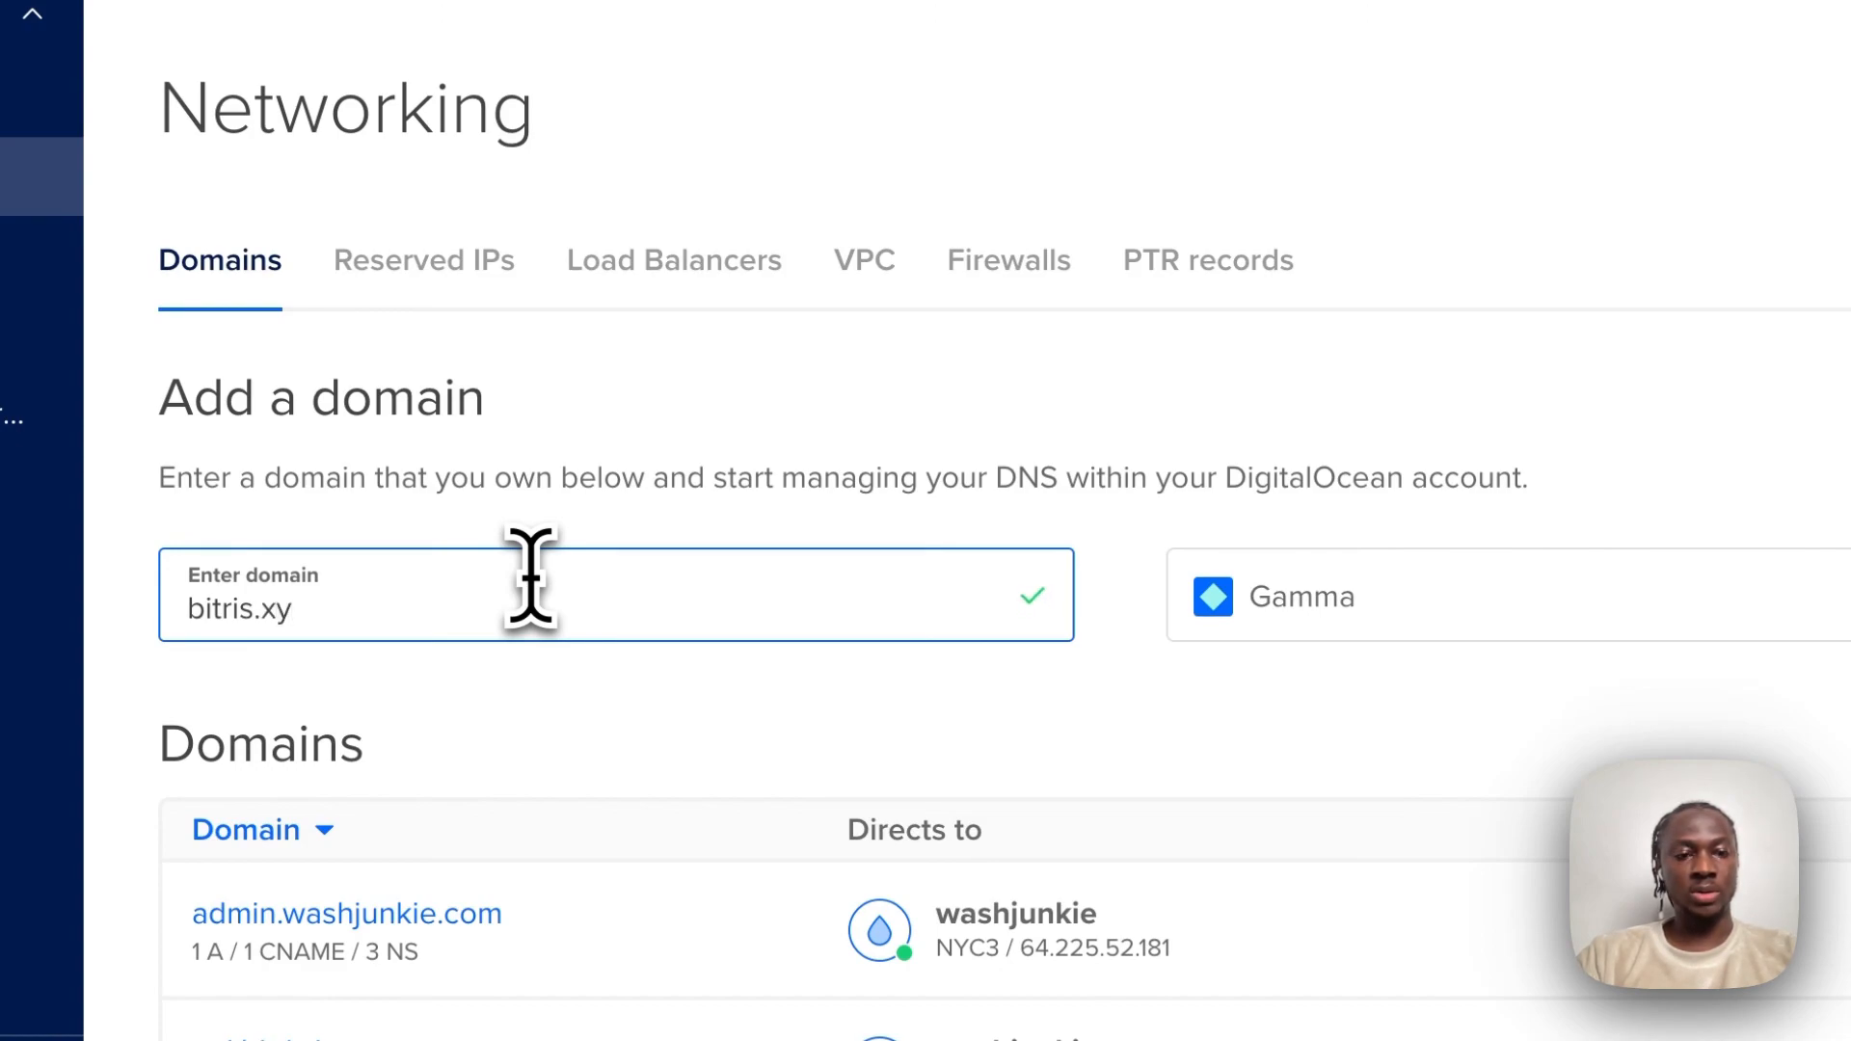
click(1379, 617)
scroll(1417, 858, down, 5)
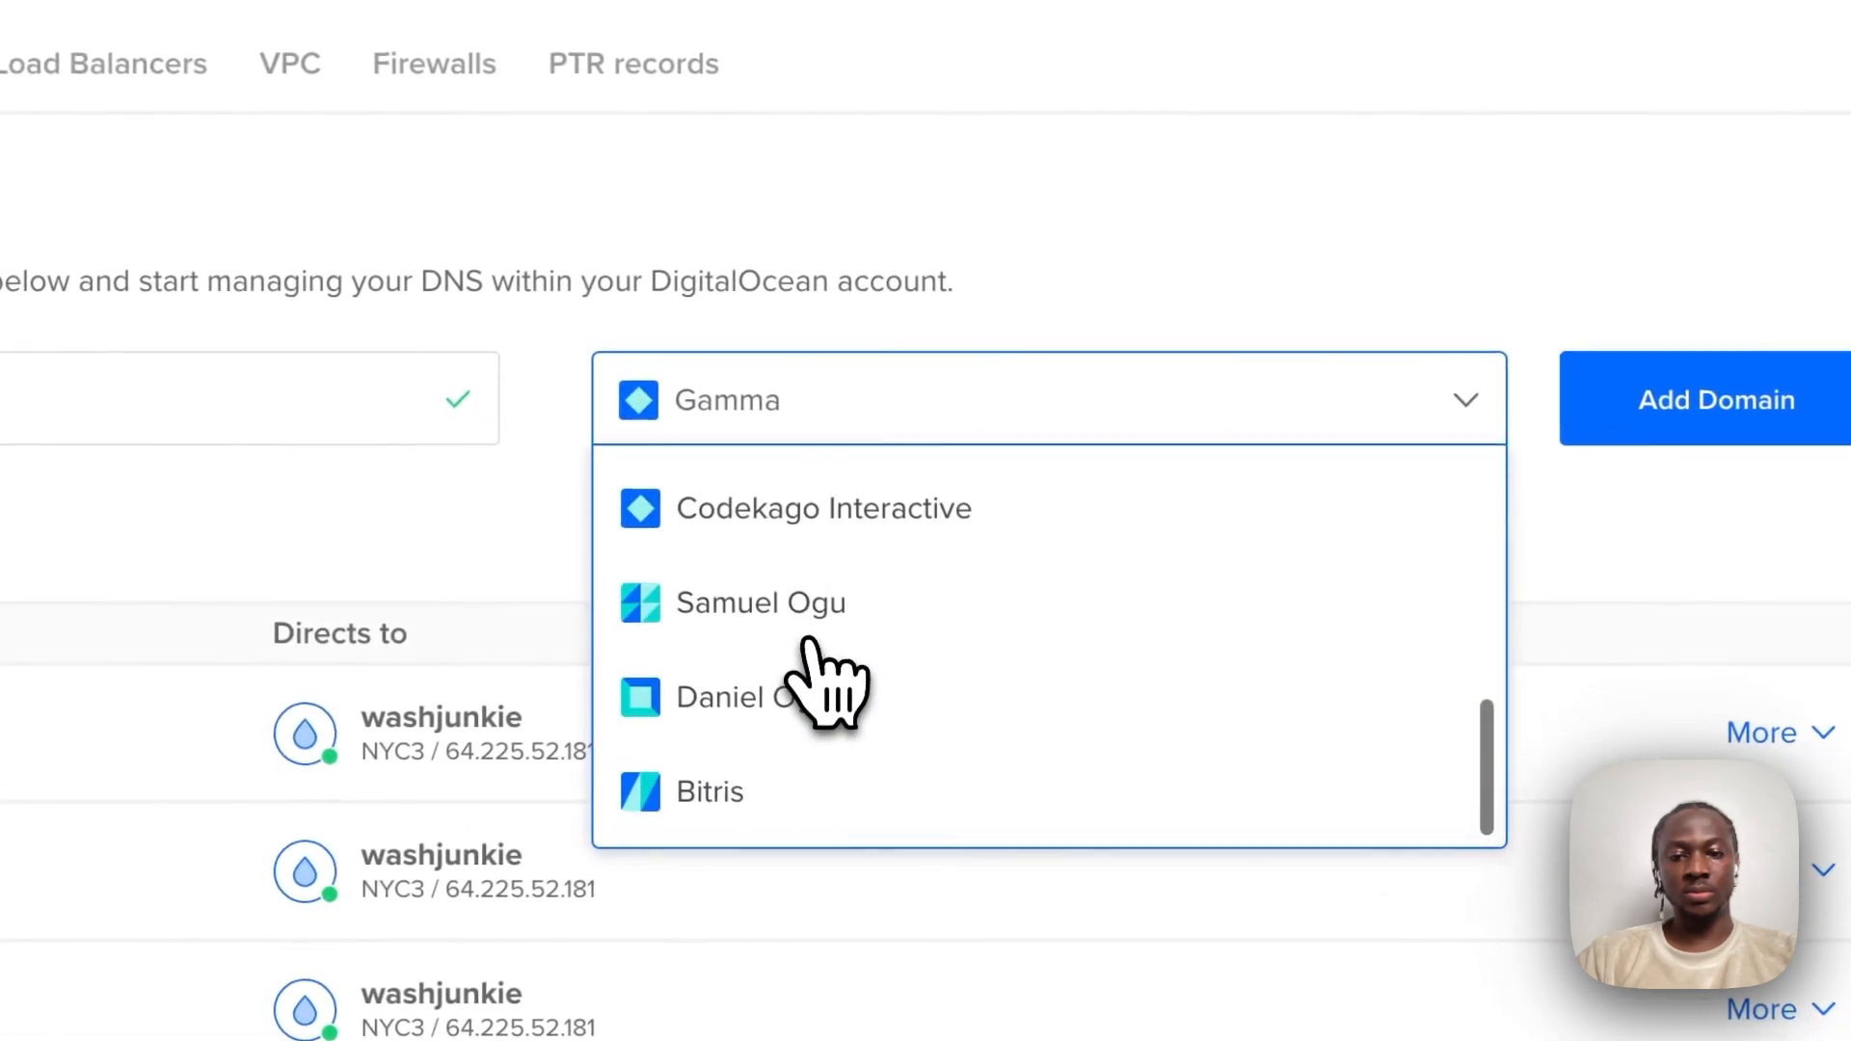
click(771, 786)
click(1727, 411)
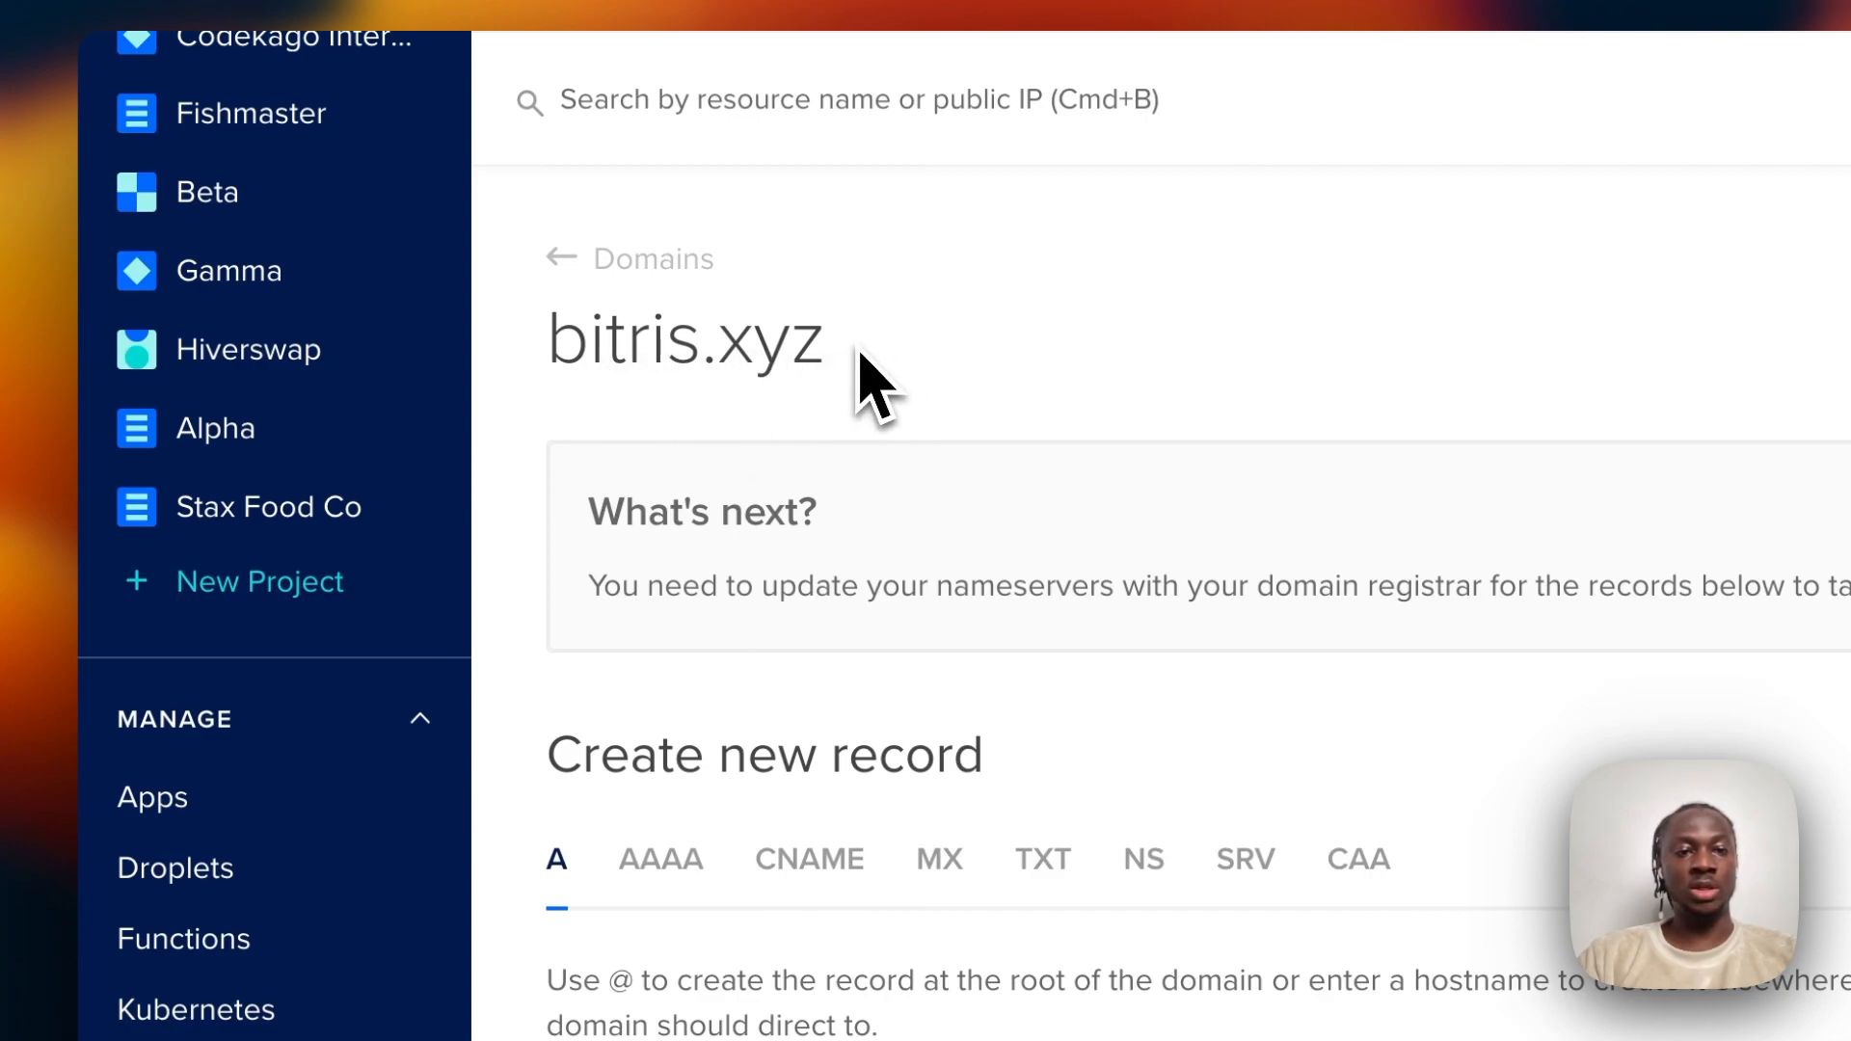
Compare bitris.xyz's NS records in DigitalOcean against the nameservers on Namecheap's domain details page.
drag(855, 360, 558, 344)
click(950, 364)
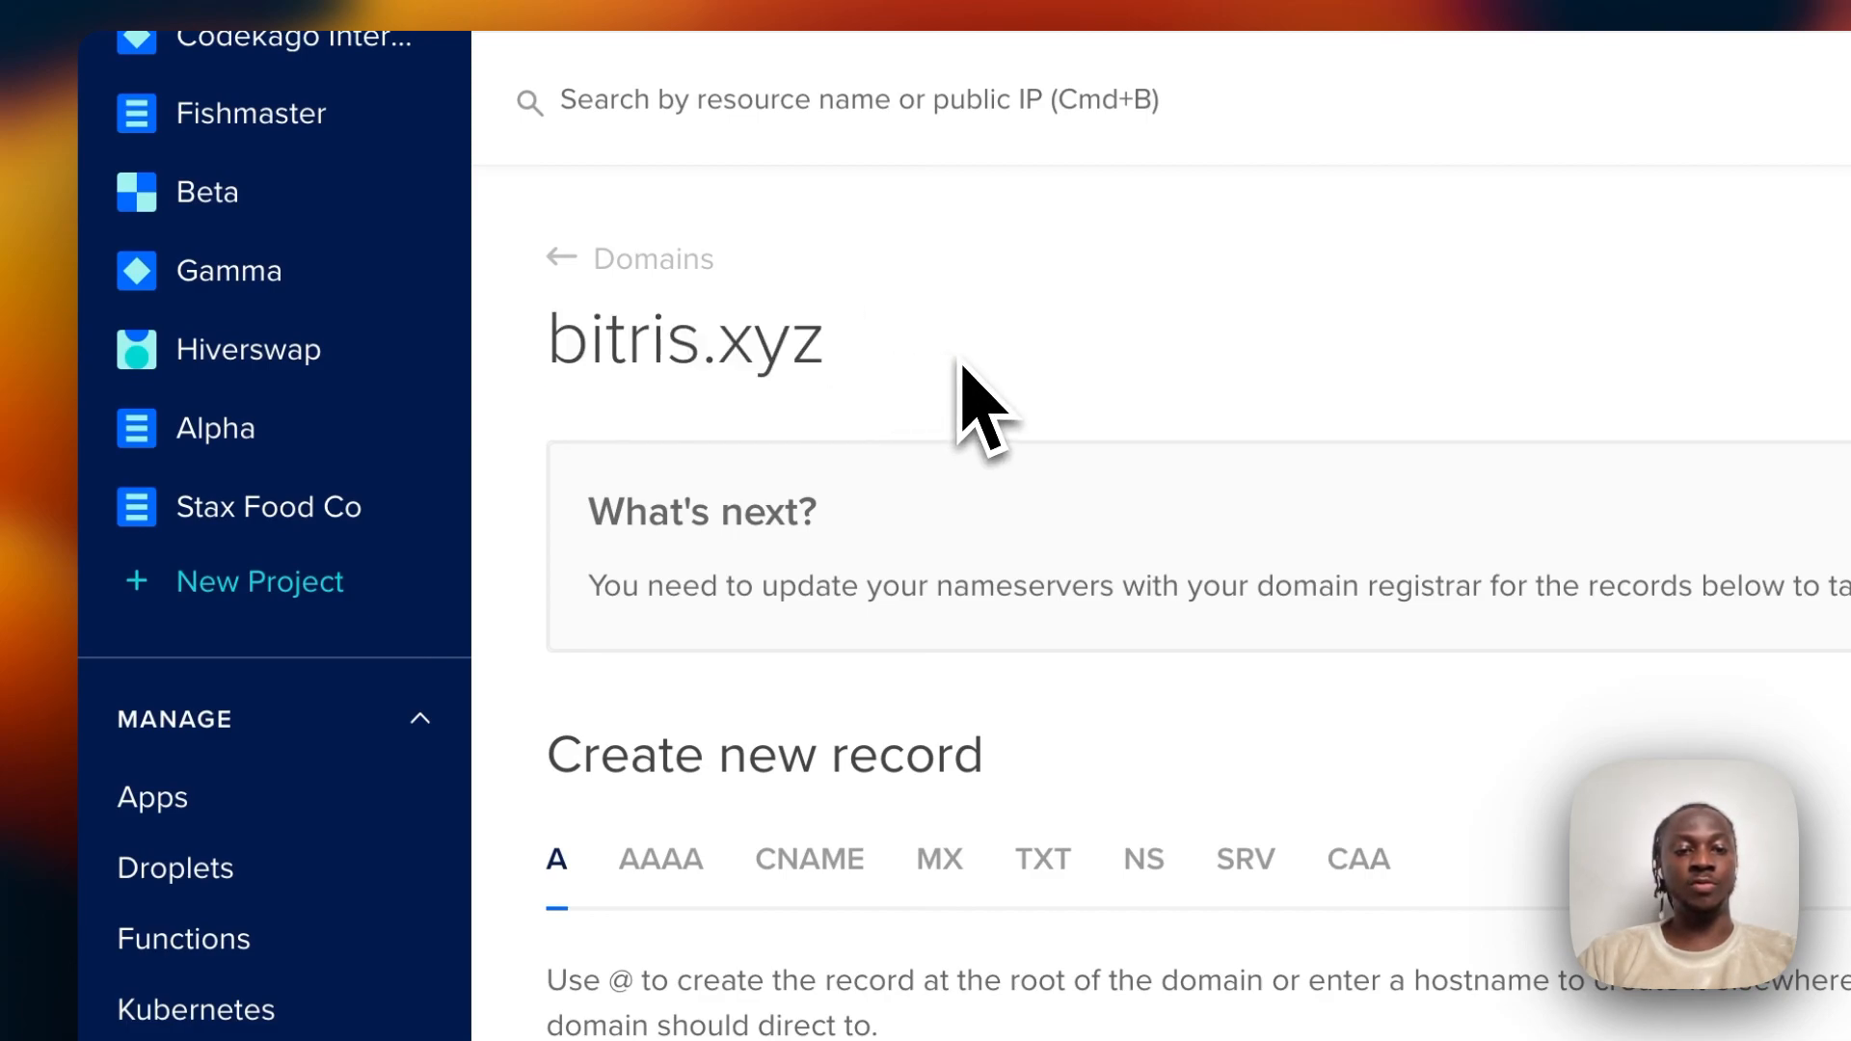
scroll(958, 364, down, 5)
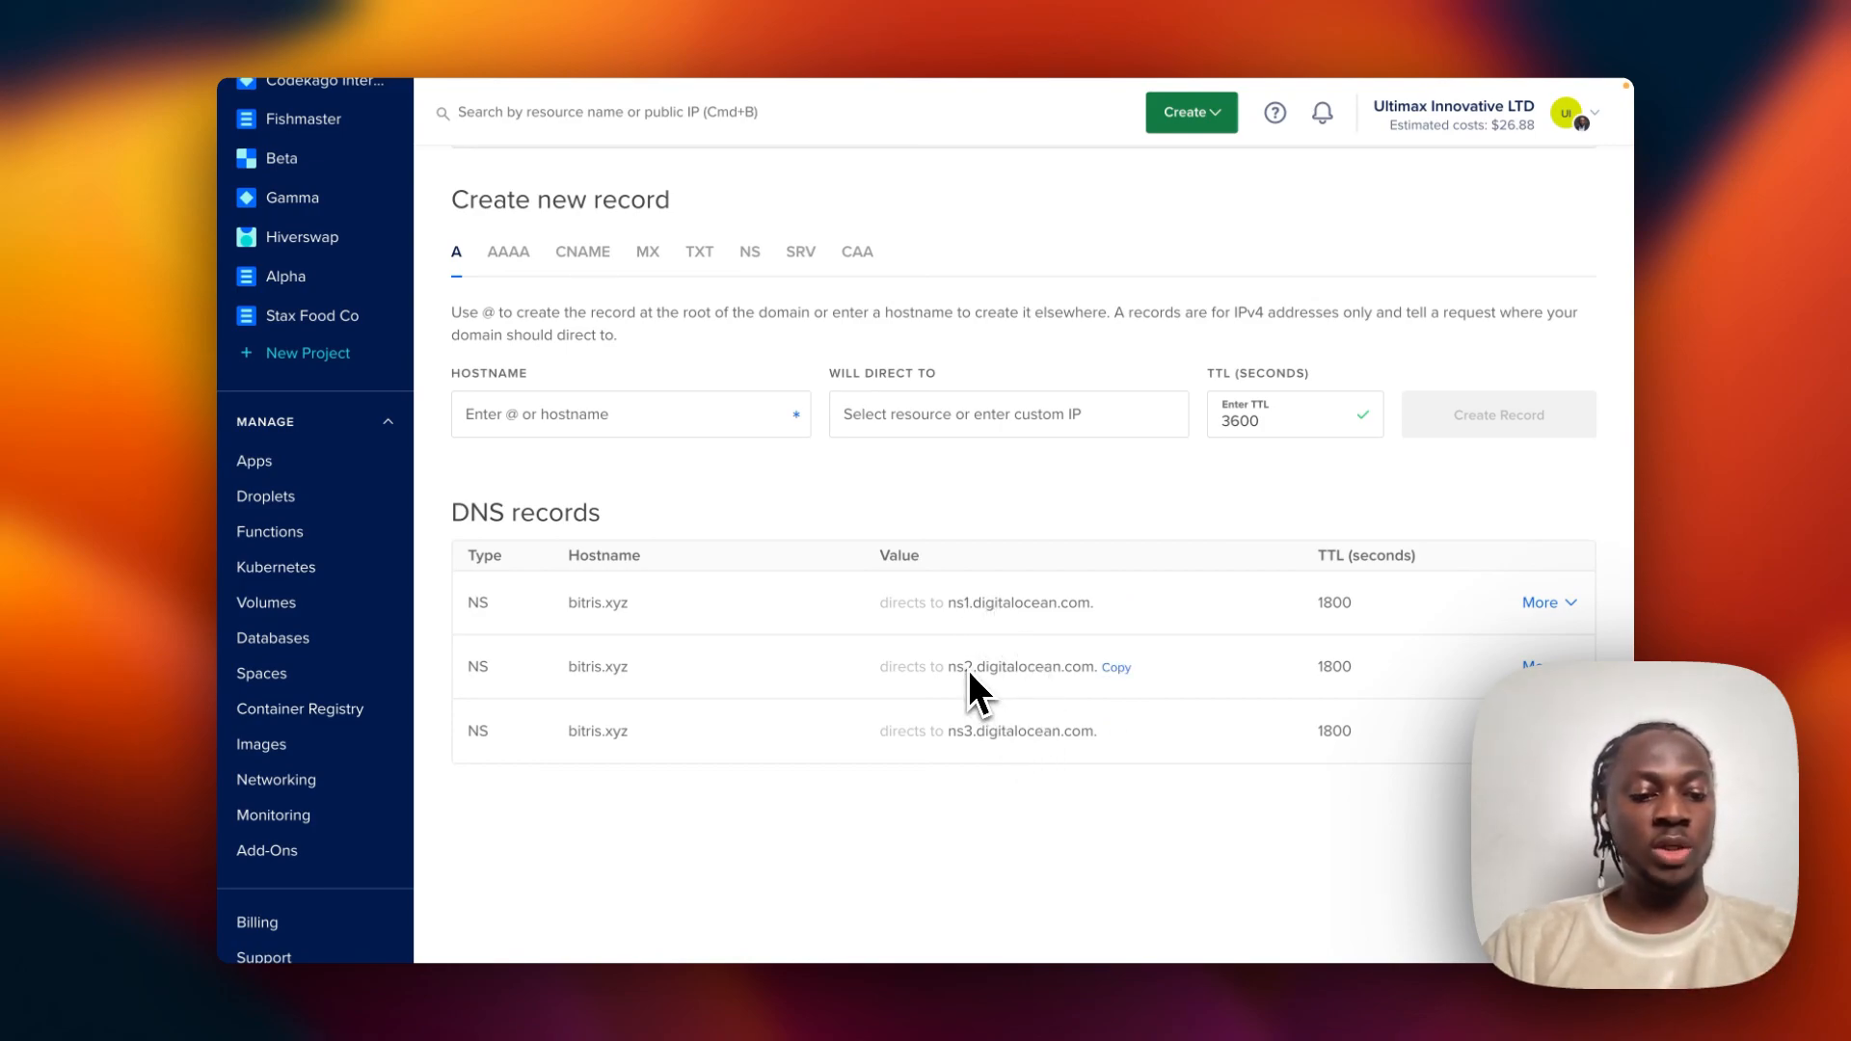
key(ctrl+Tab)
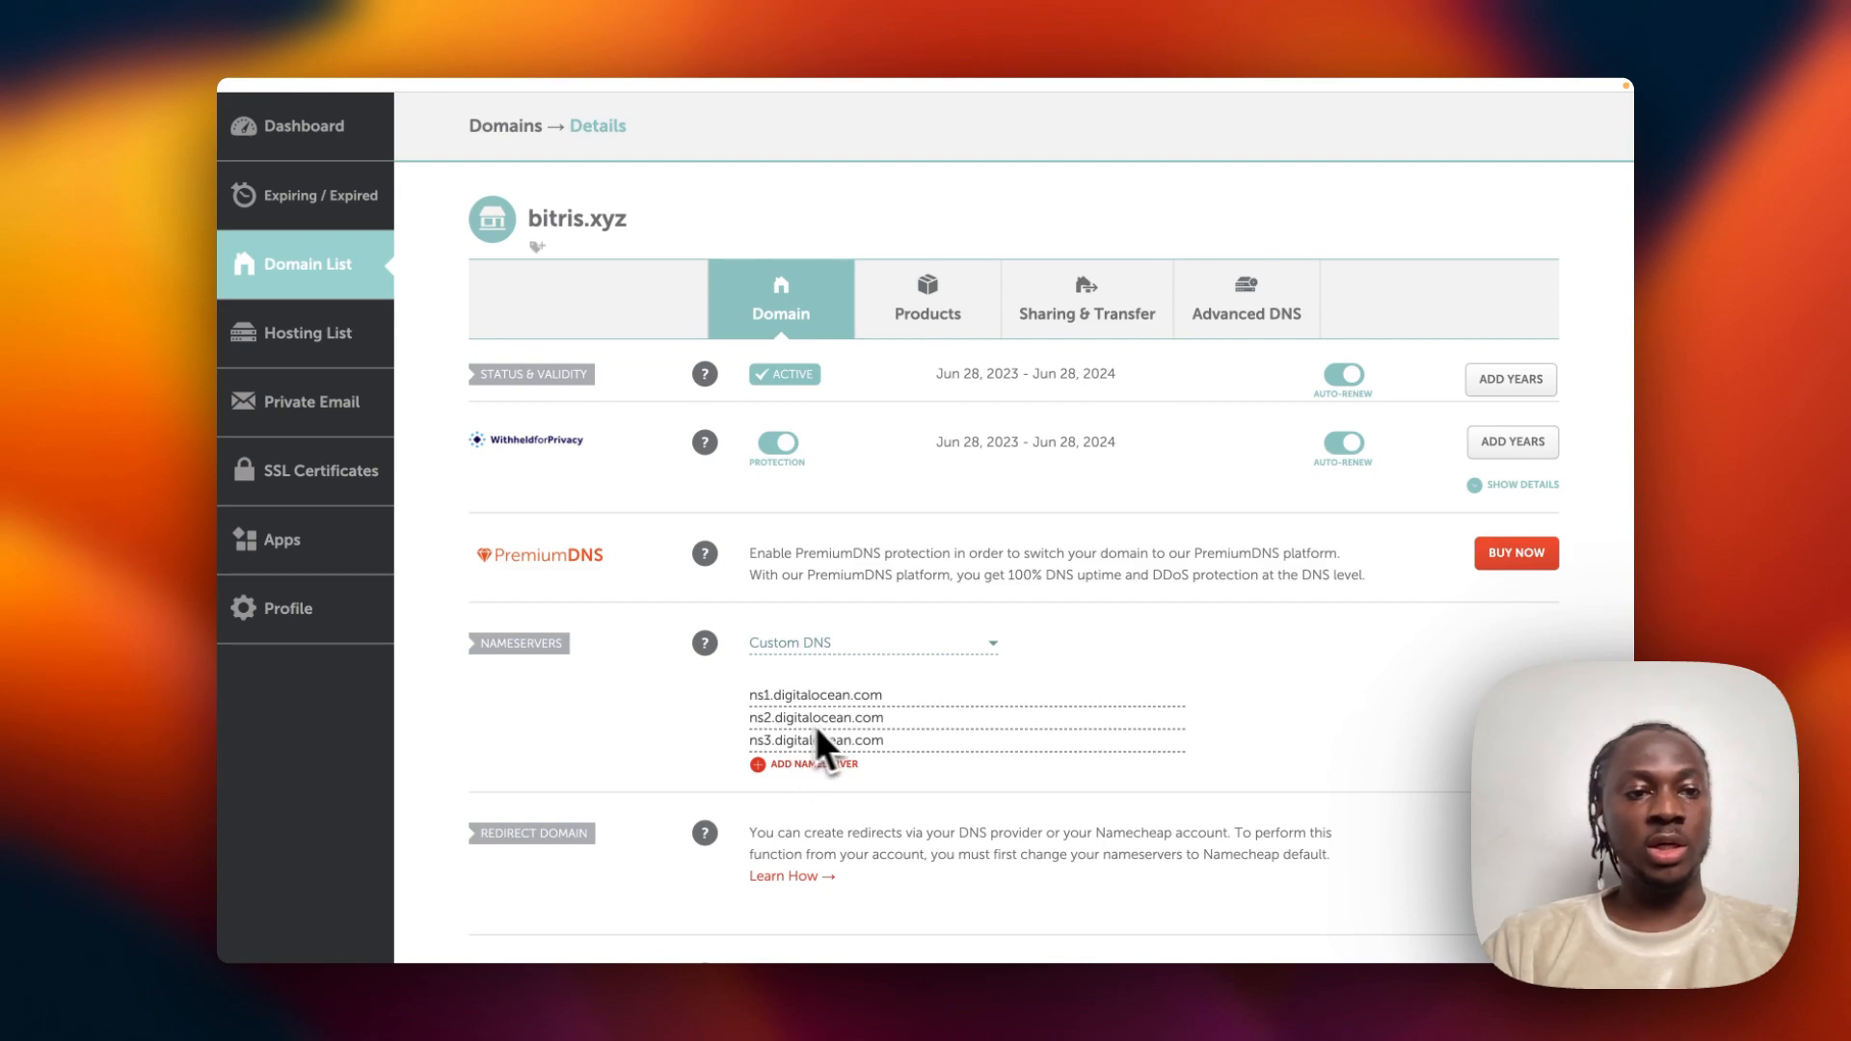
scroll(887, 694, up, 2)
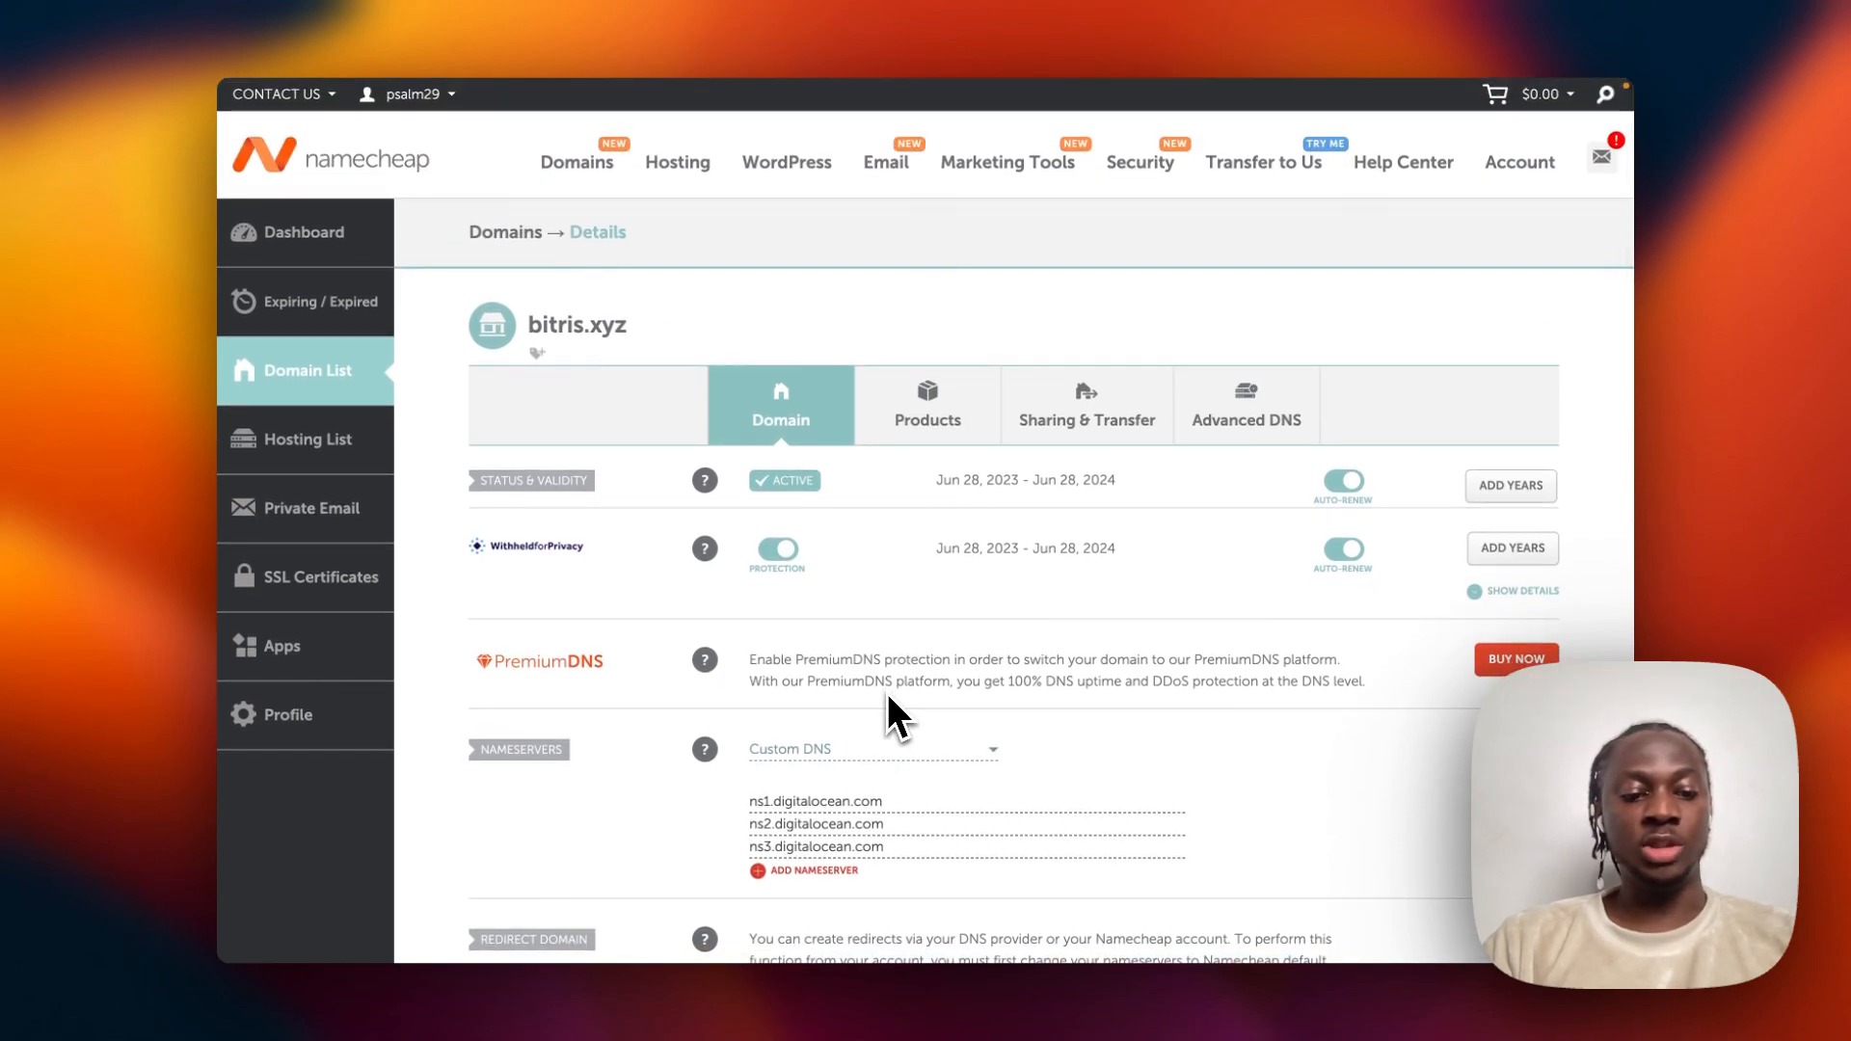
key(ctrl+shift+Tab)
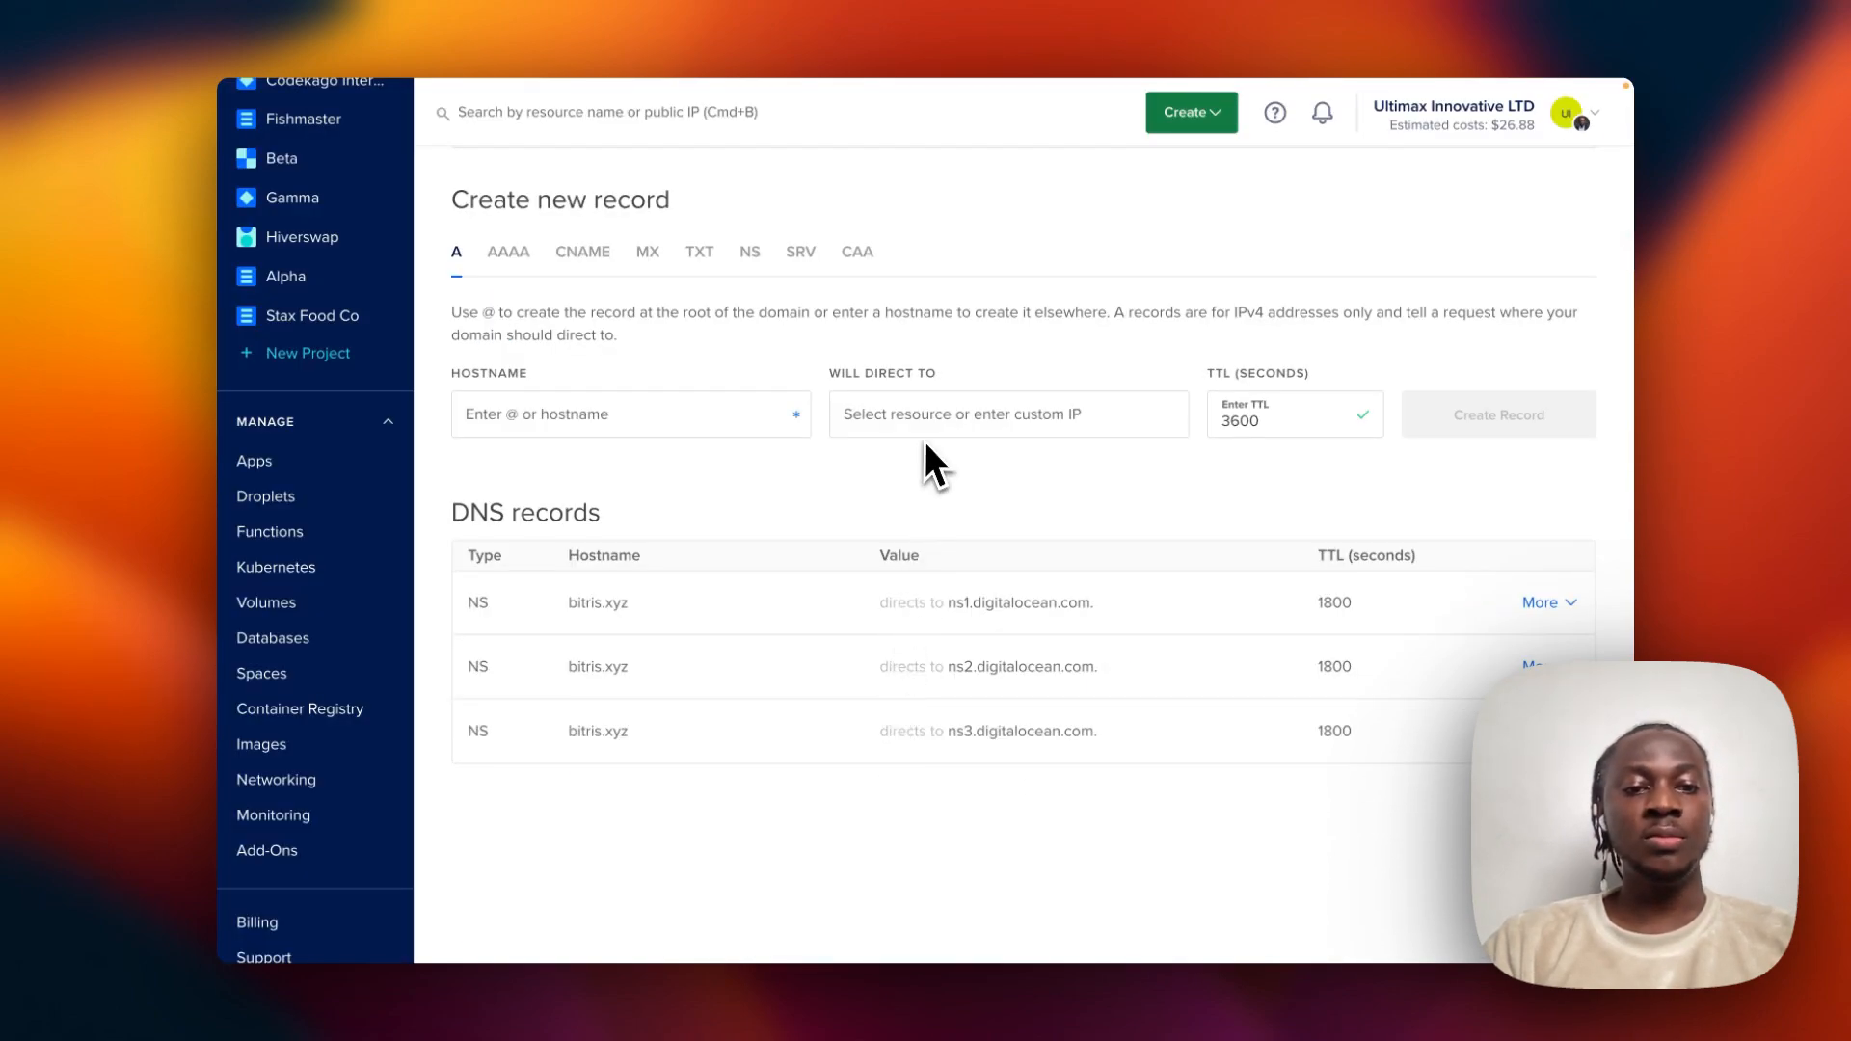
scroll(925, 444, up, 1)
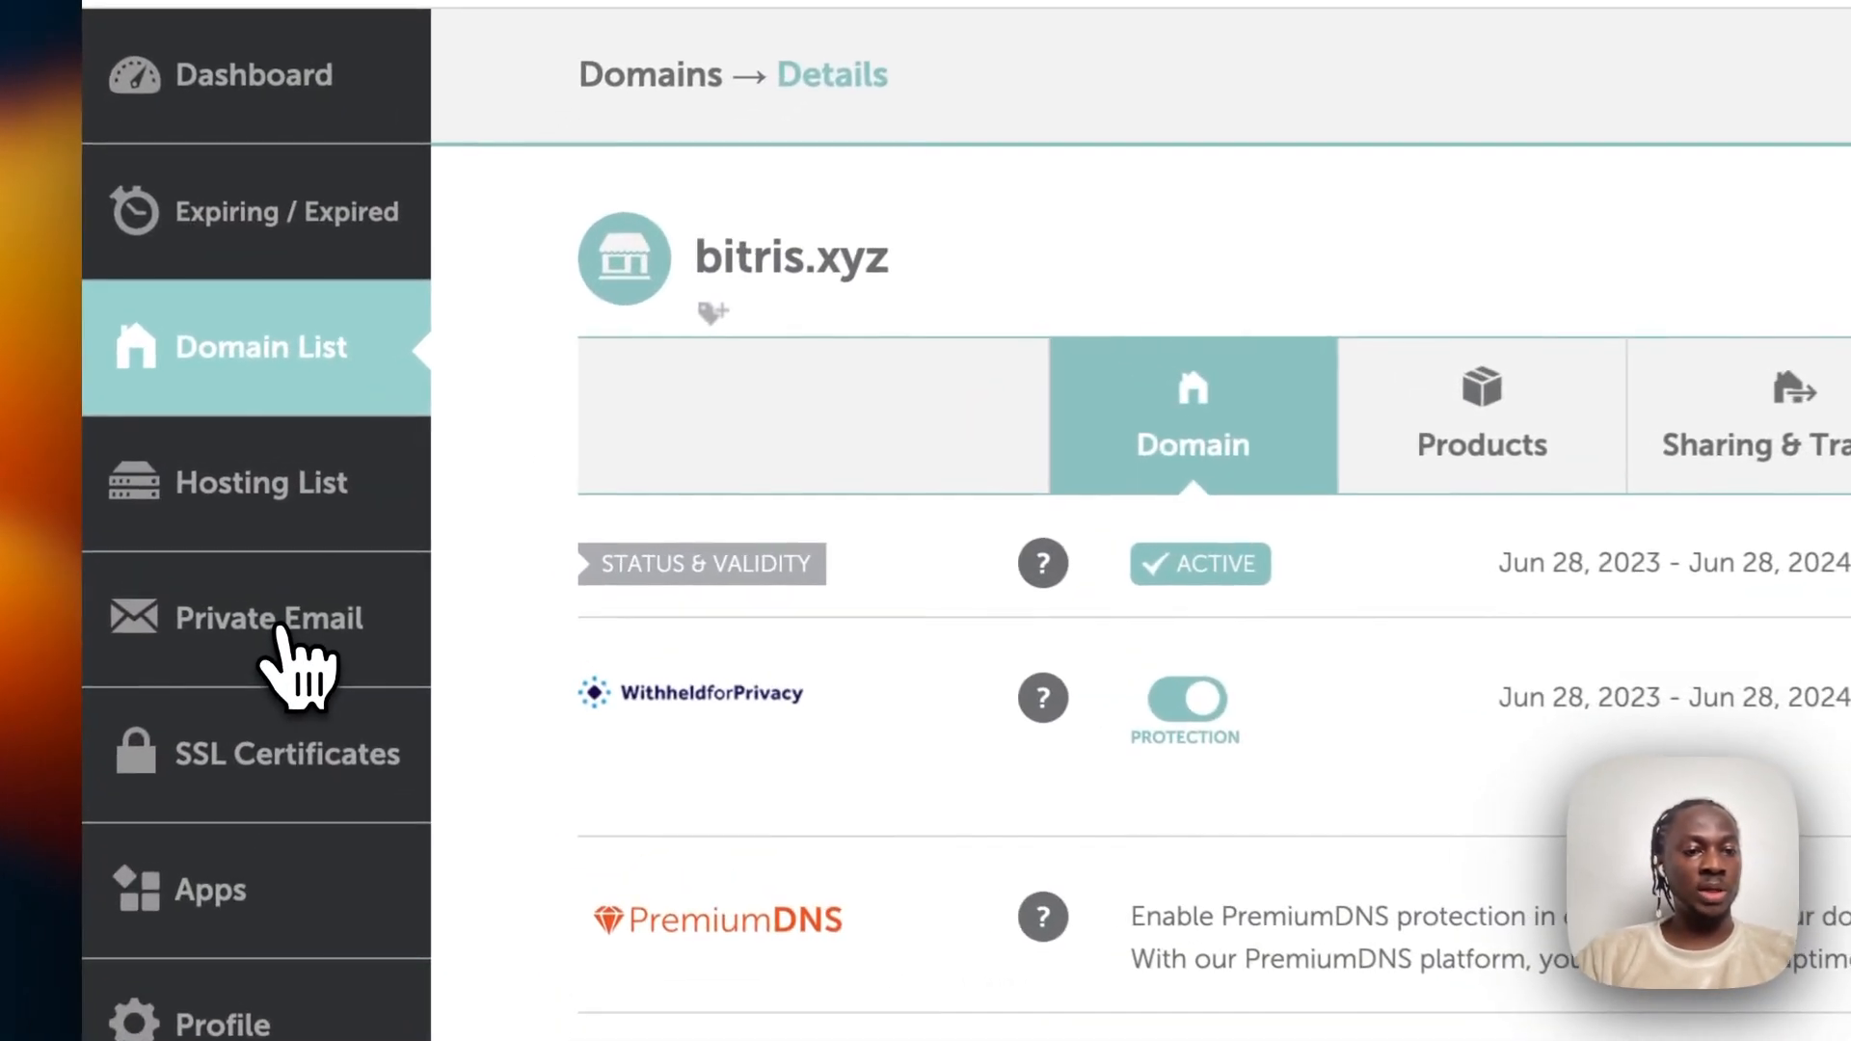
Copy mx1.privateemail.com from bitris.xyz's Private Email DNS table and choose MX in DigitalOcean.
click(280, 631)
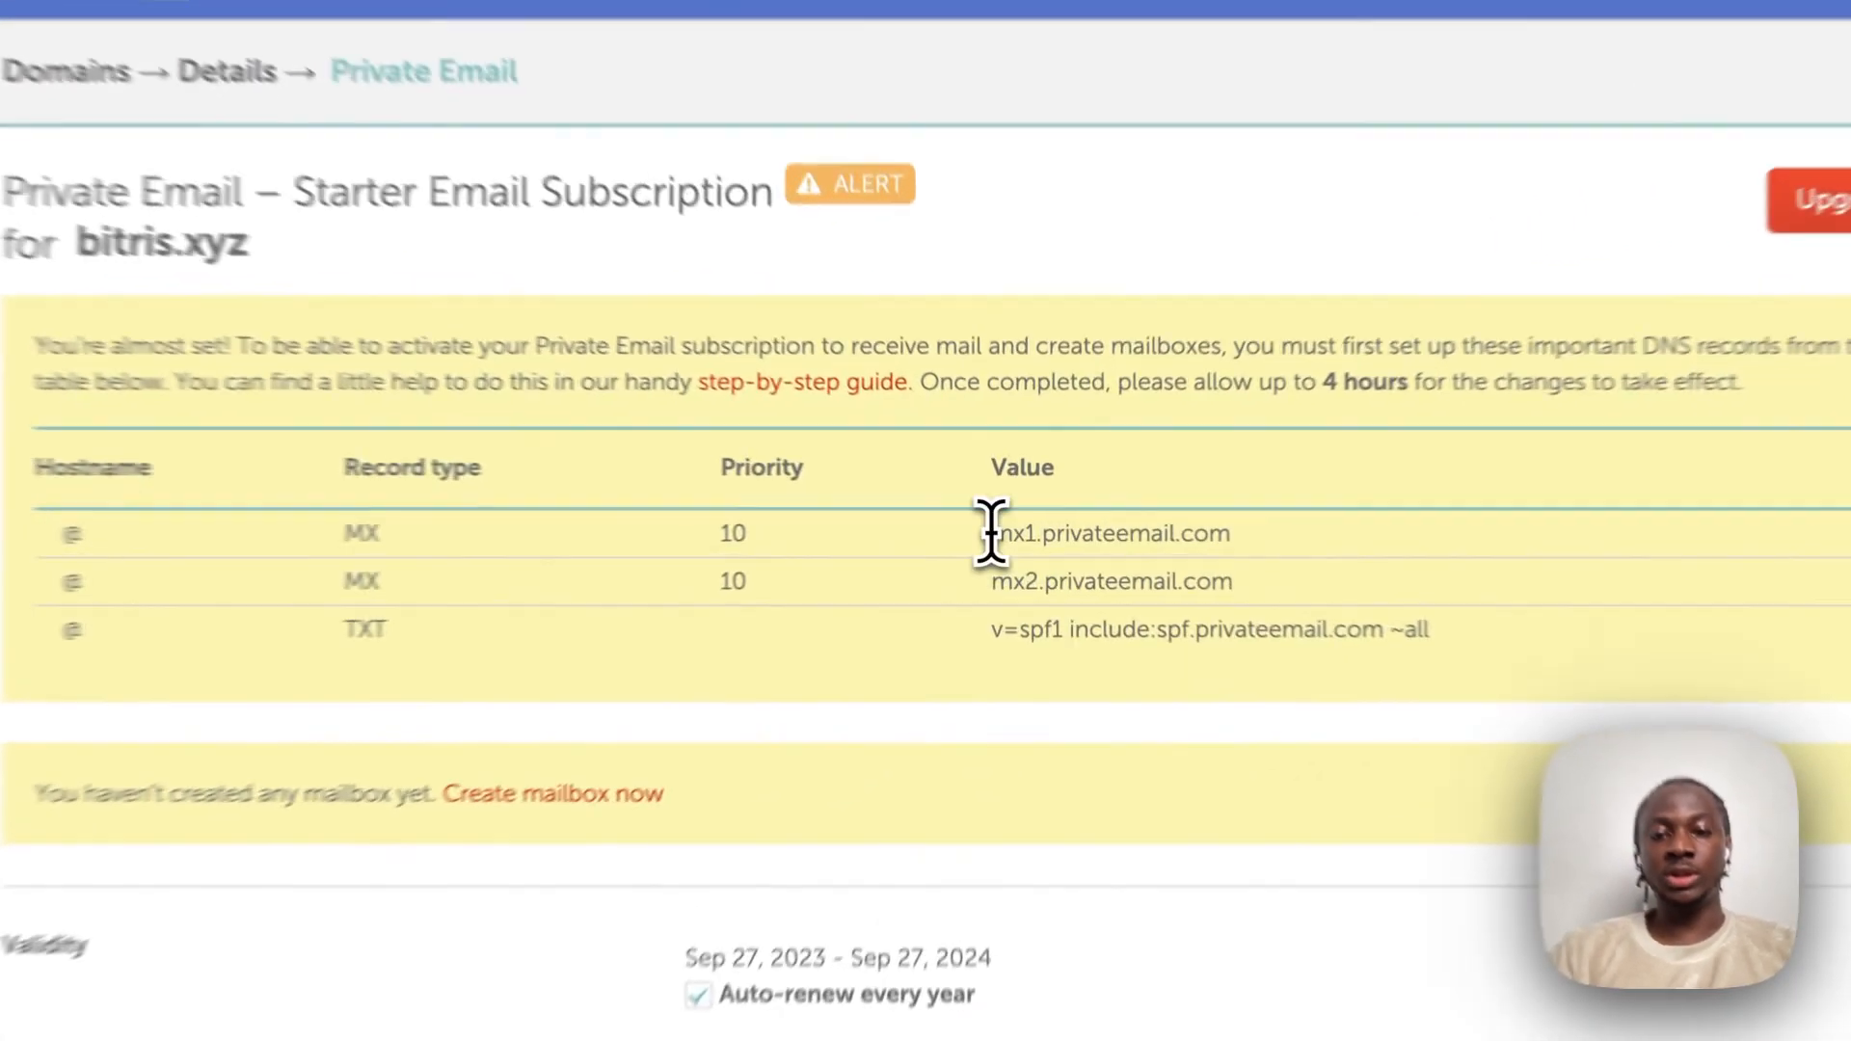
drag(1009, 526, 1150, 528)
key(super+c)
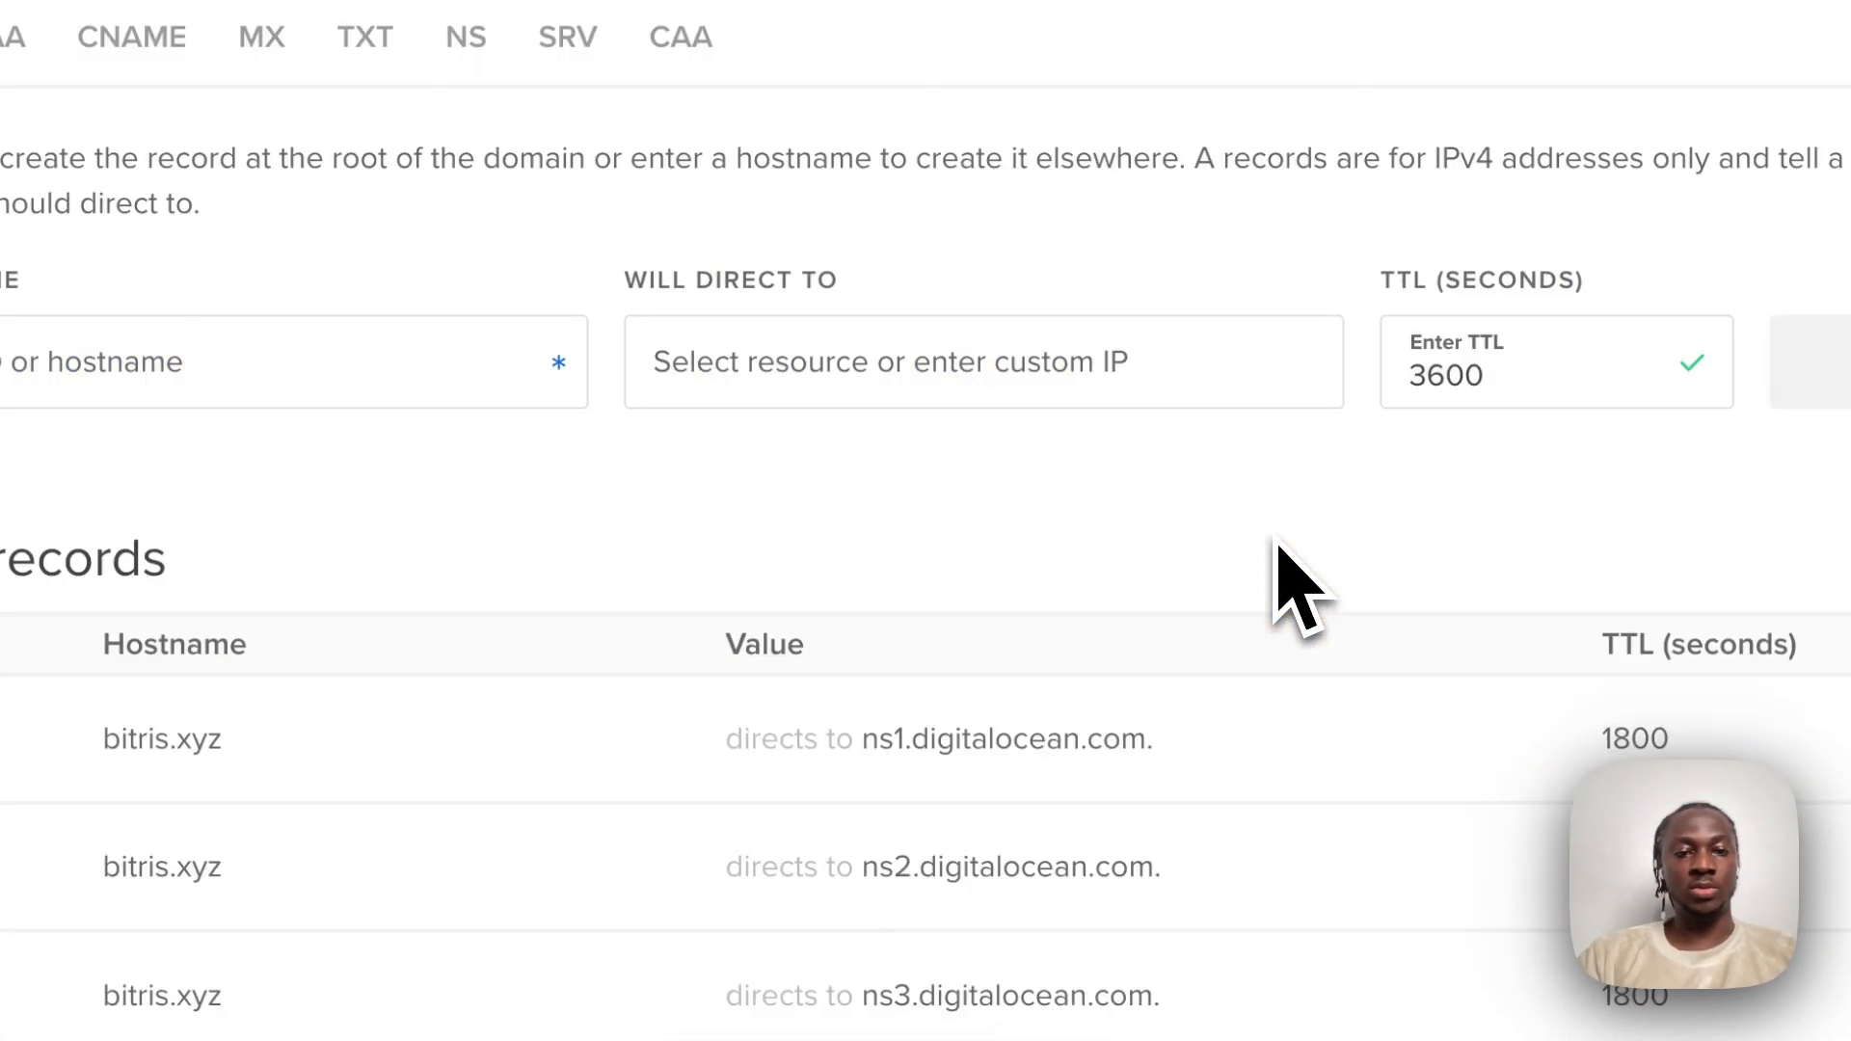
click(739, 322)
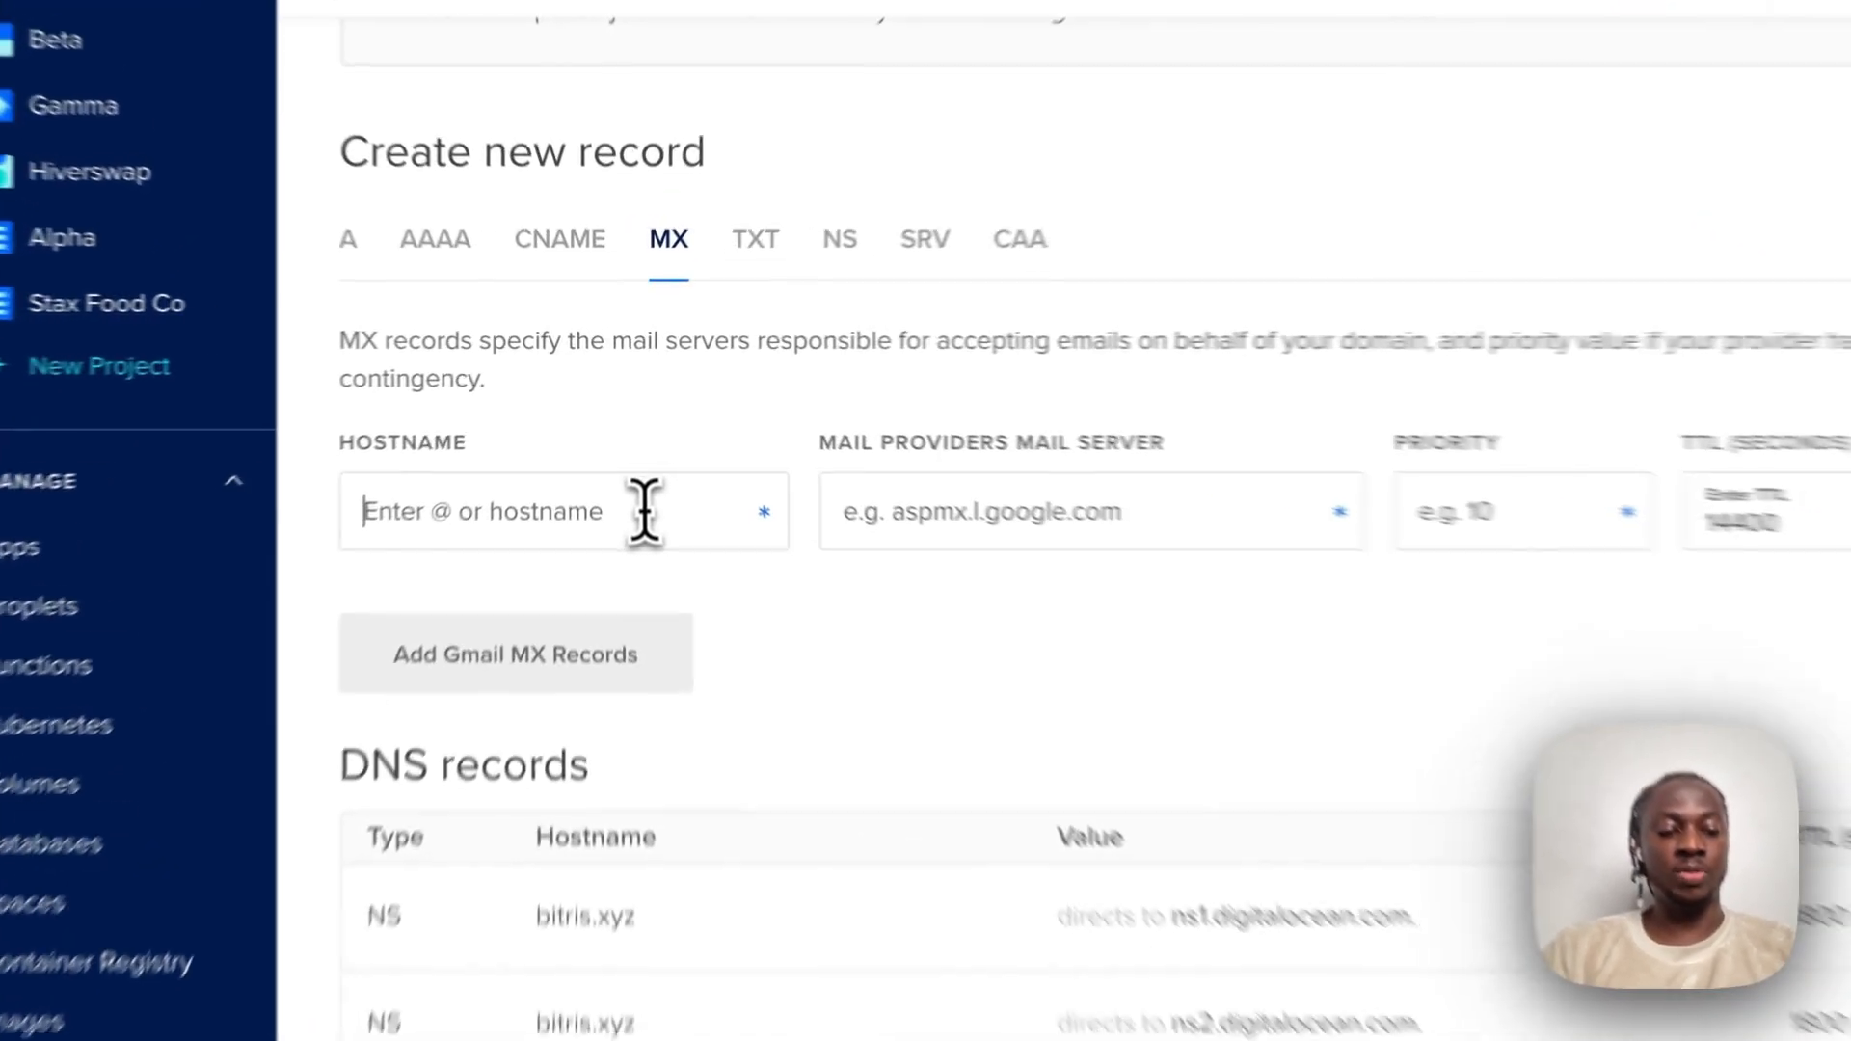
Create an MX record: hostname @, mail server mx1.privateemail.com, TTL 3600, priority 10.
click(631, 439)
text(@)
click(1045, 549)
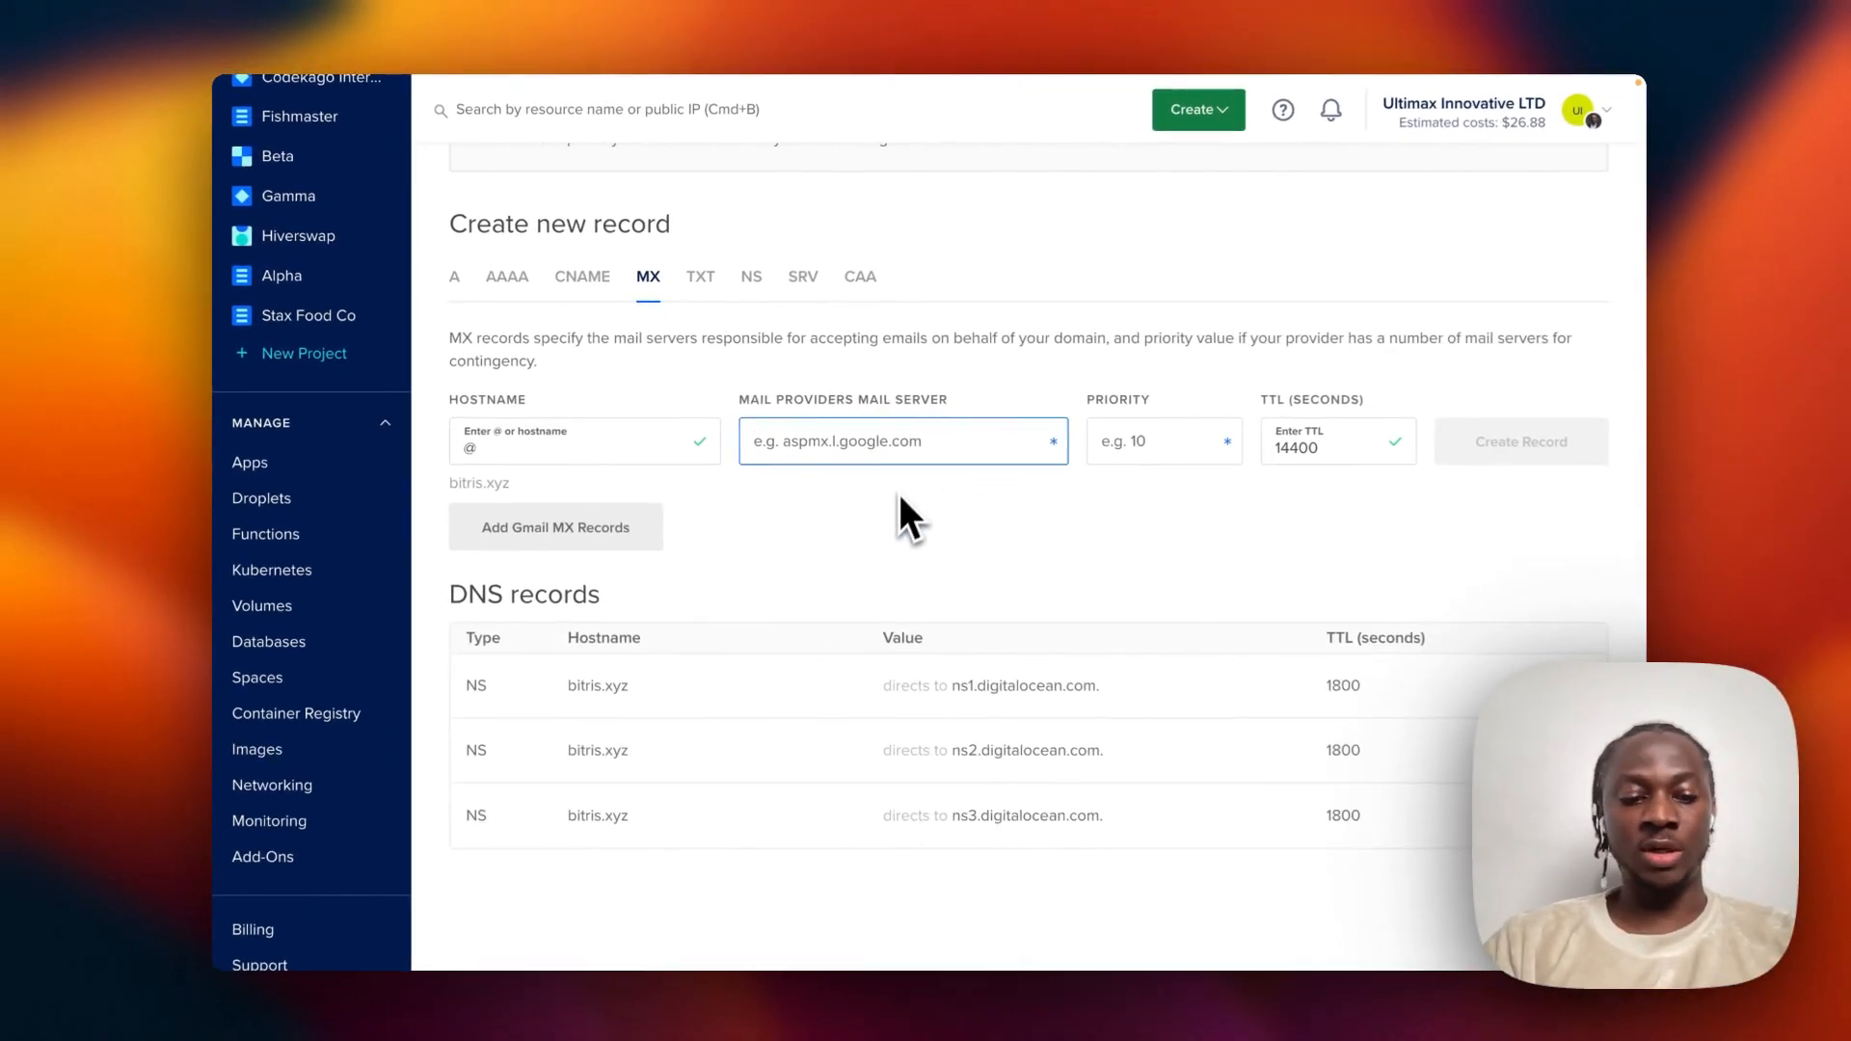
key(super+v)
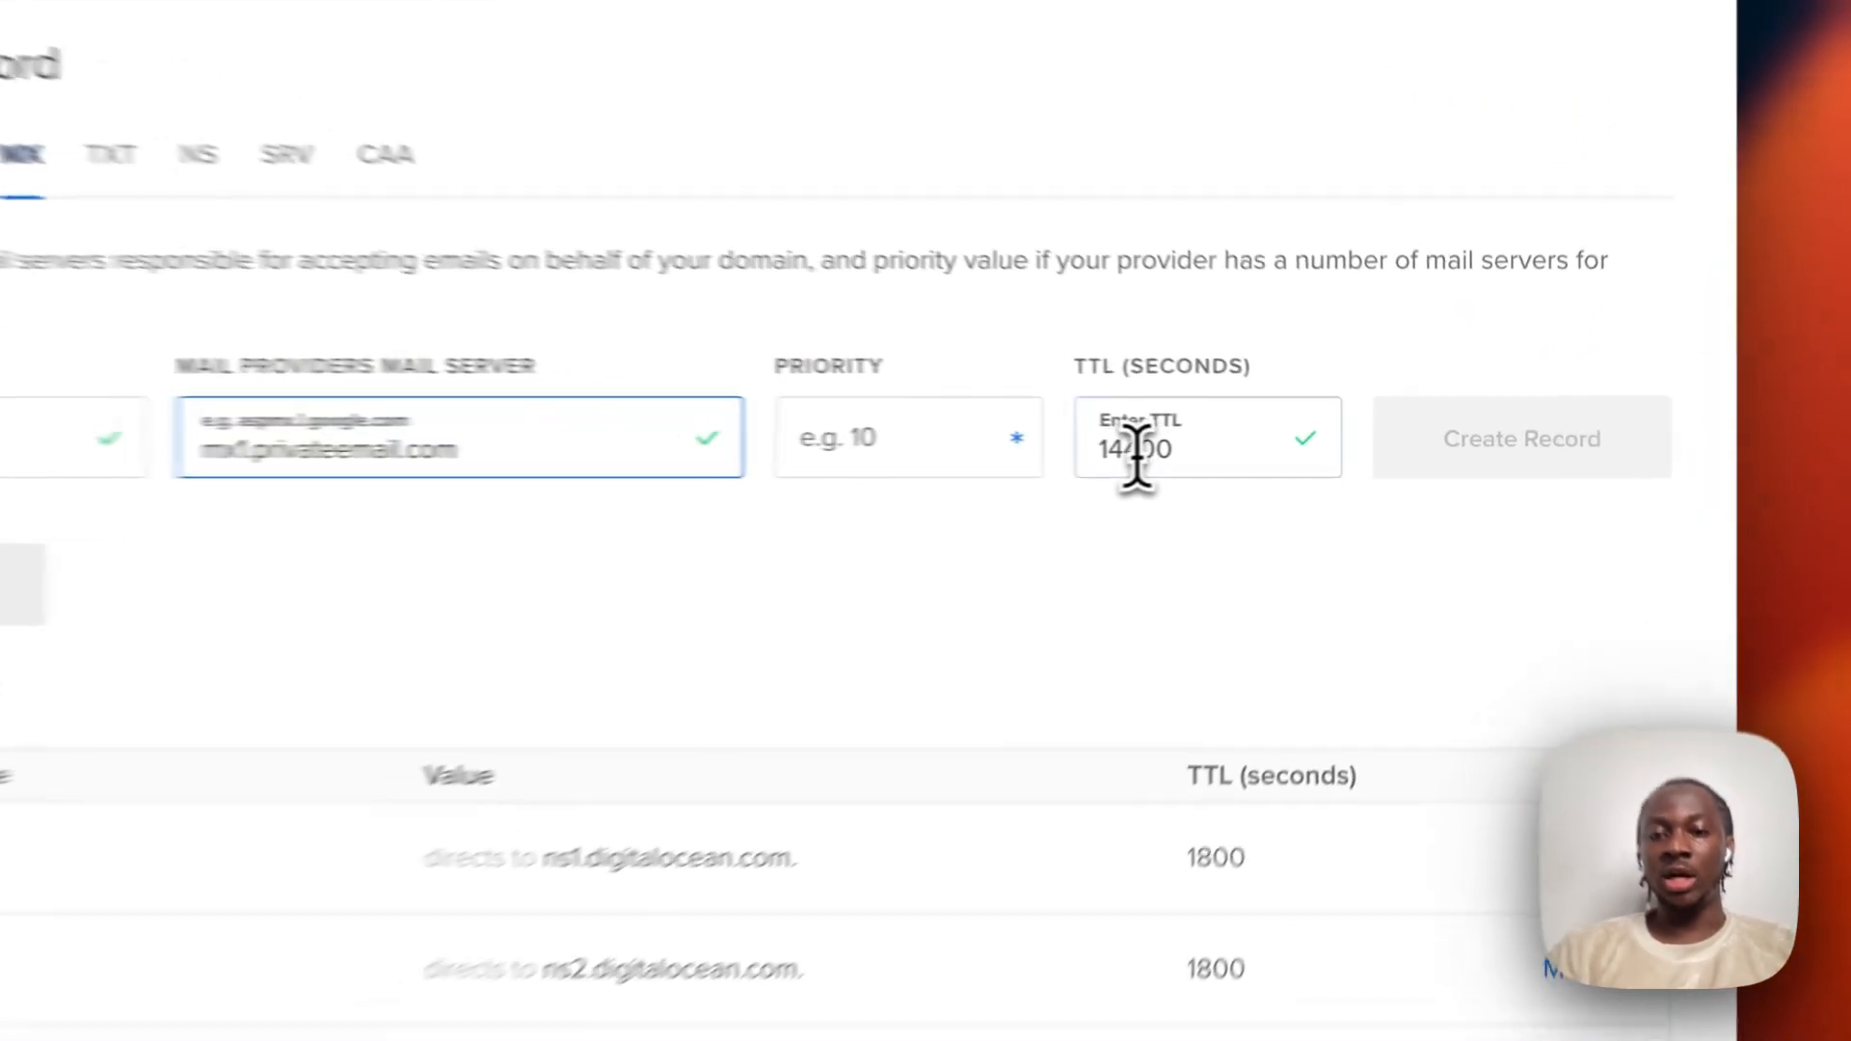
double_click(1136, 453)
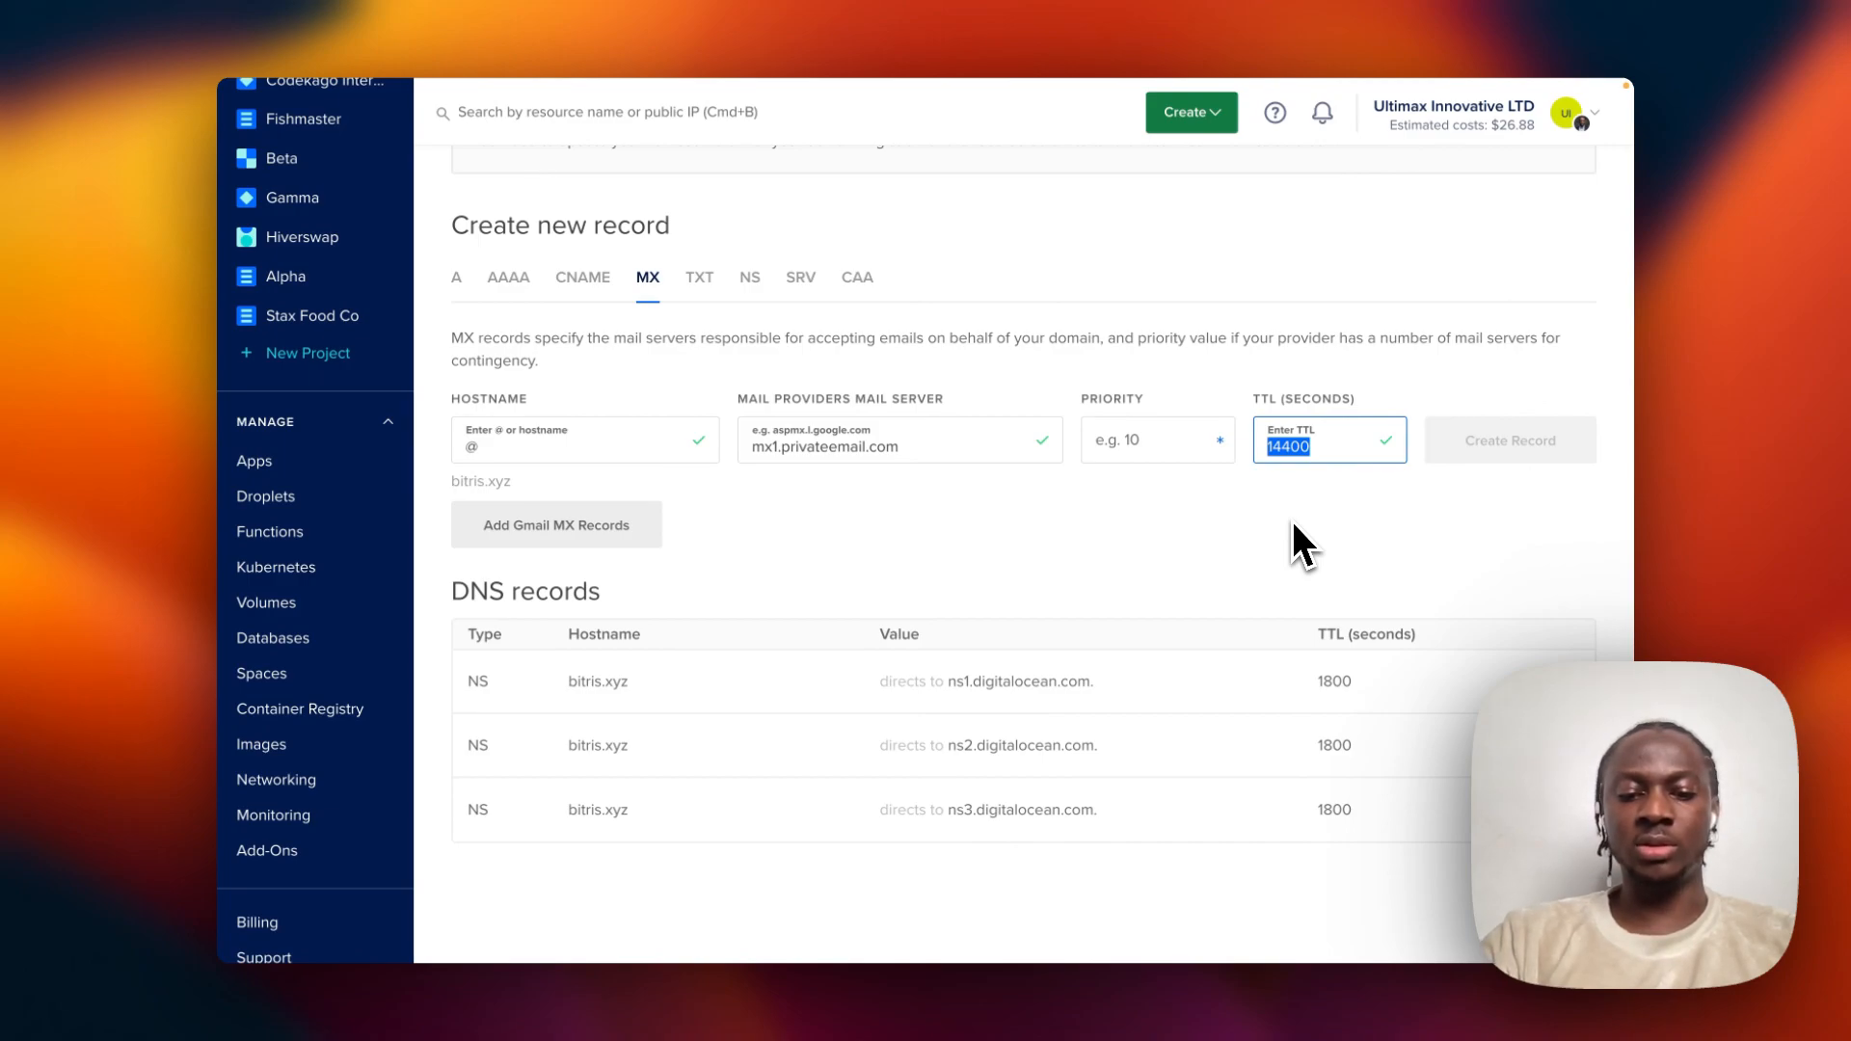
key(super+t)
text(tt)
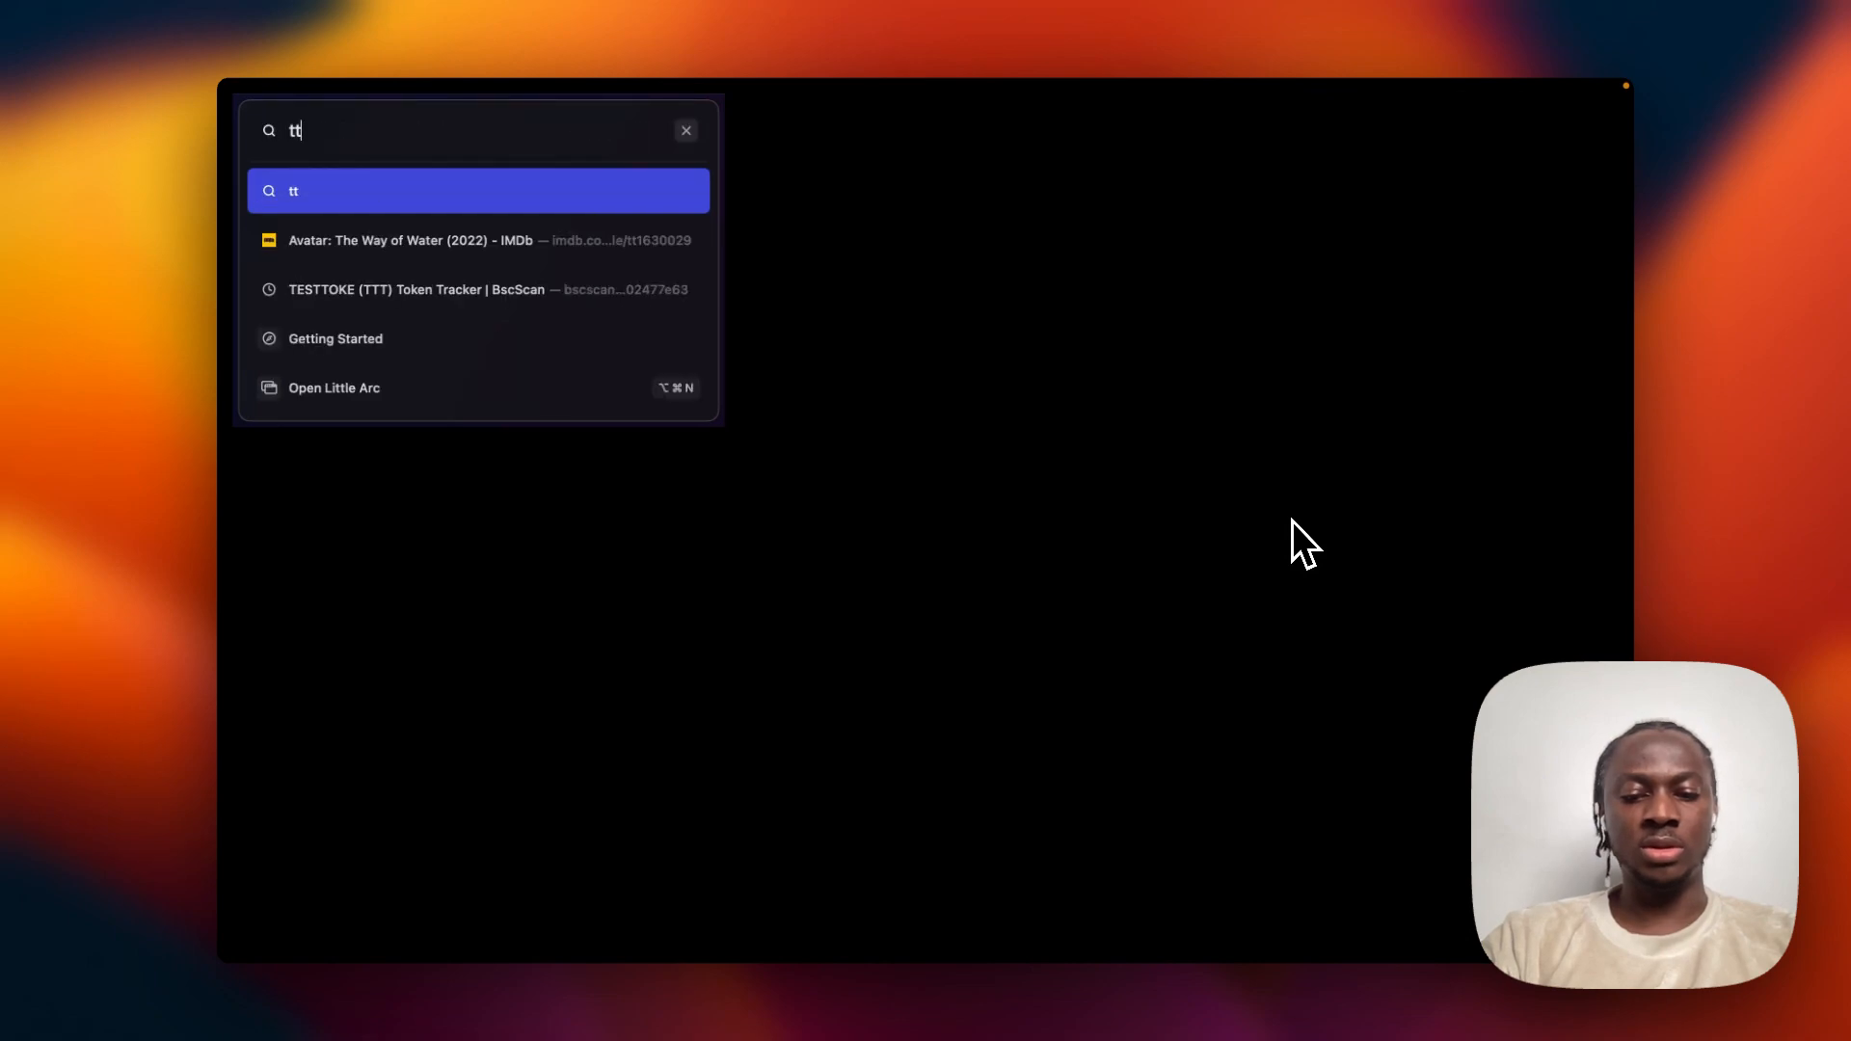
text(l)
key(Return)
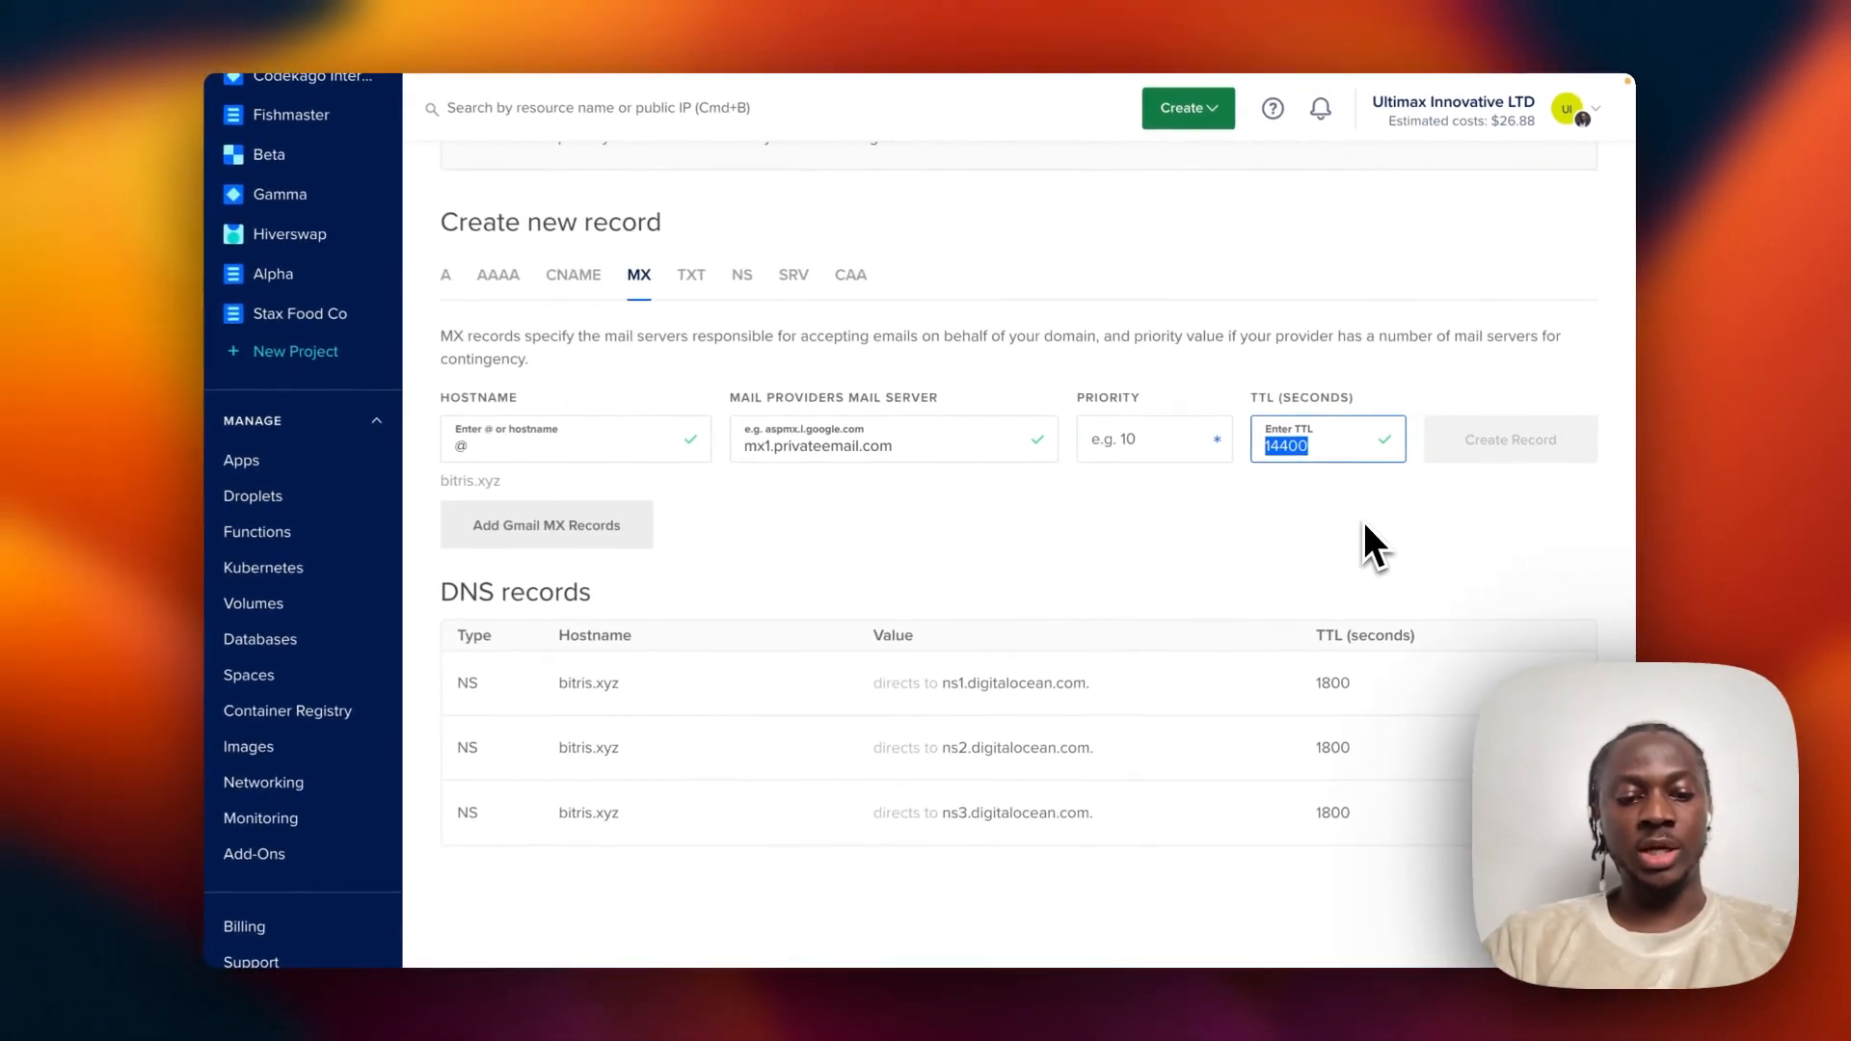
text(3600)
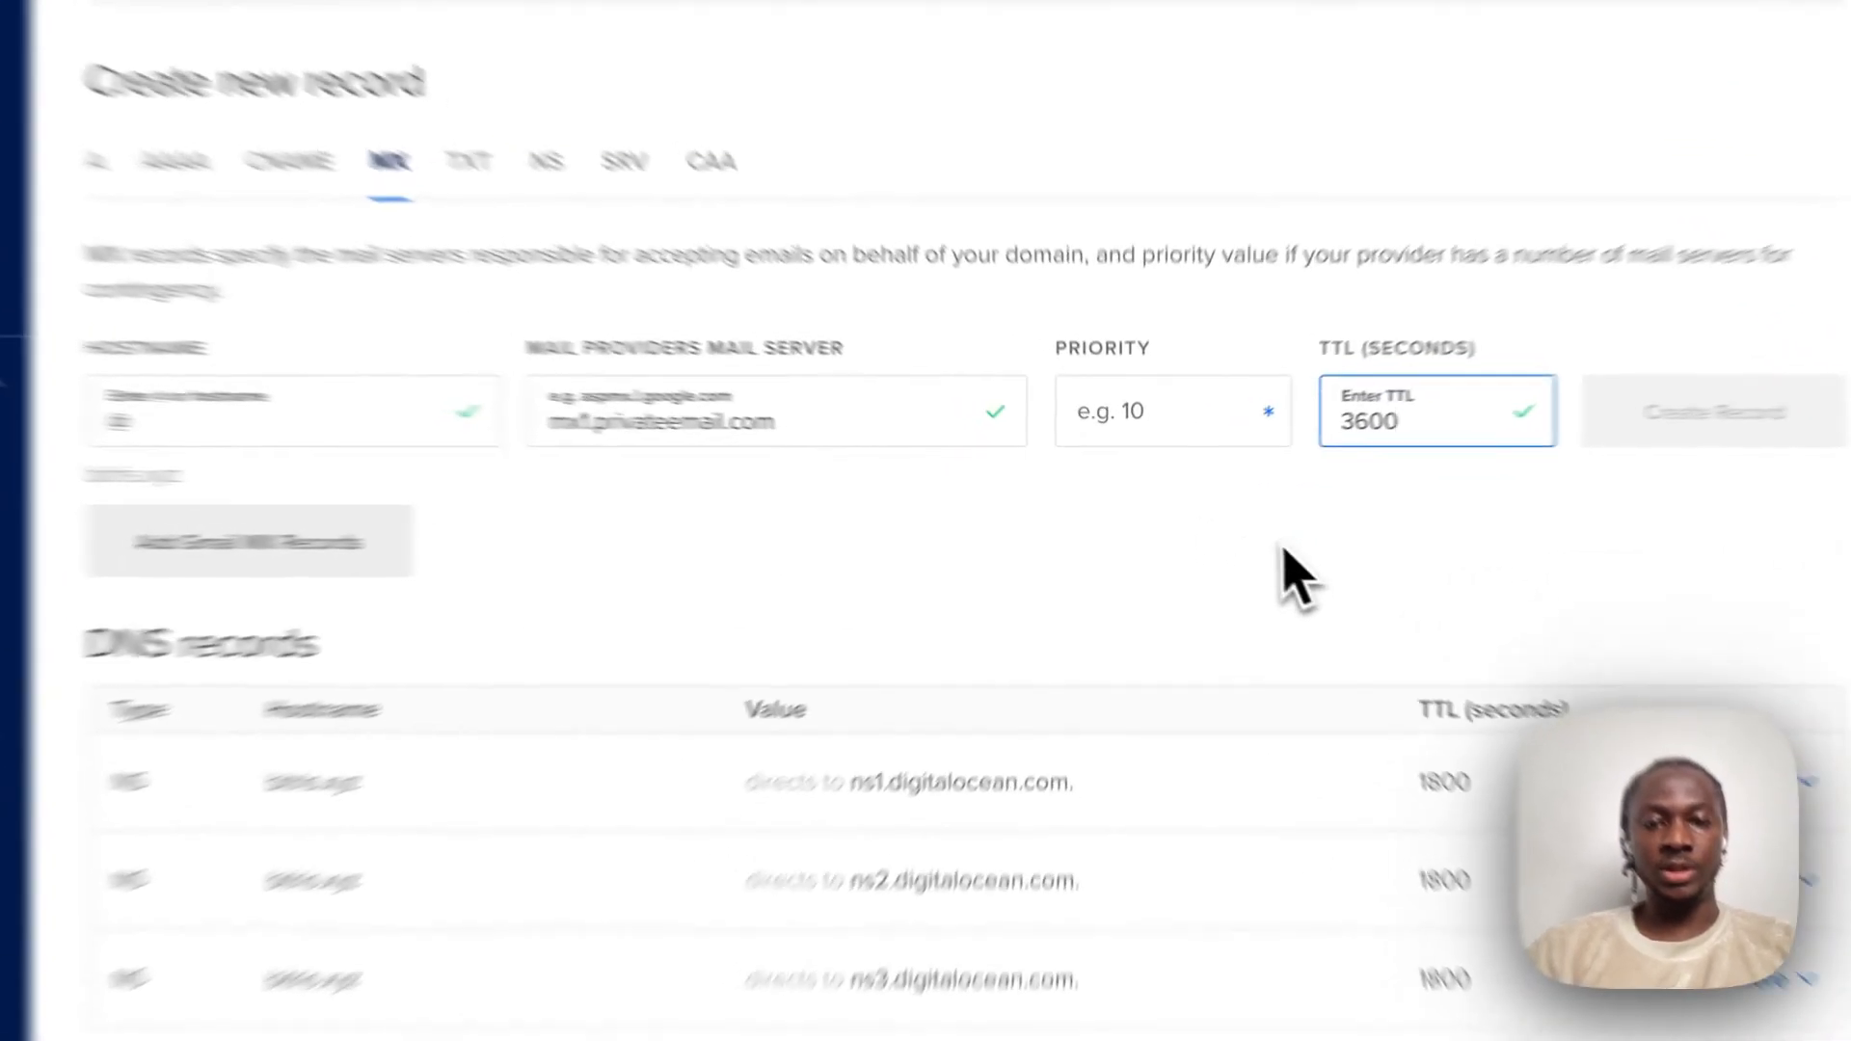
click(1223, 511)
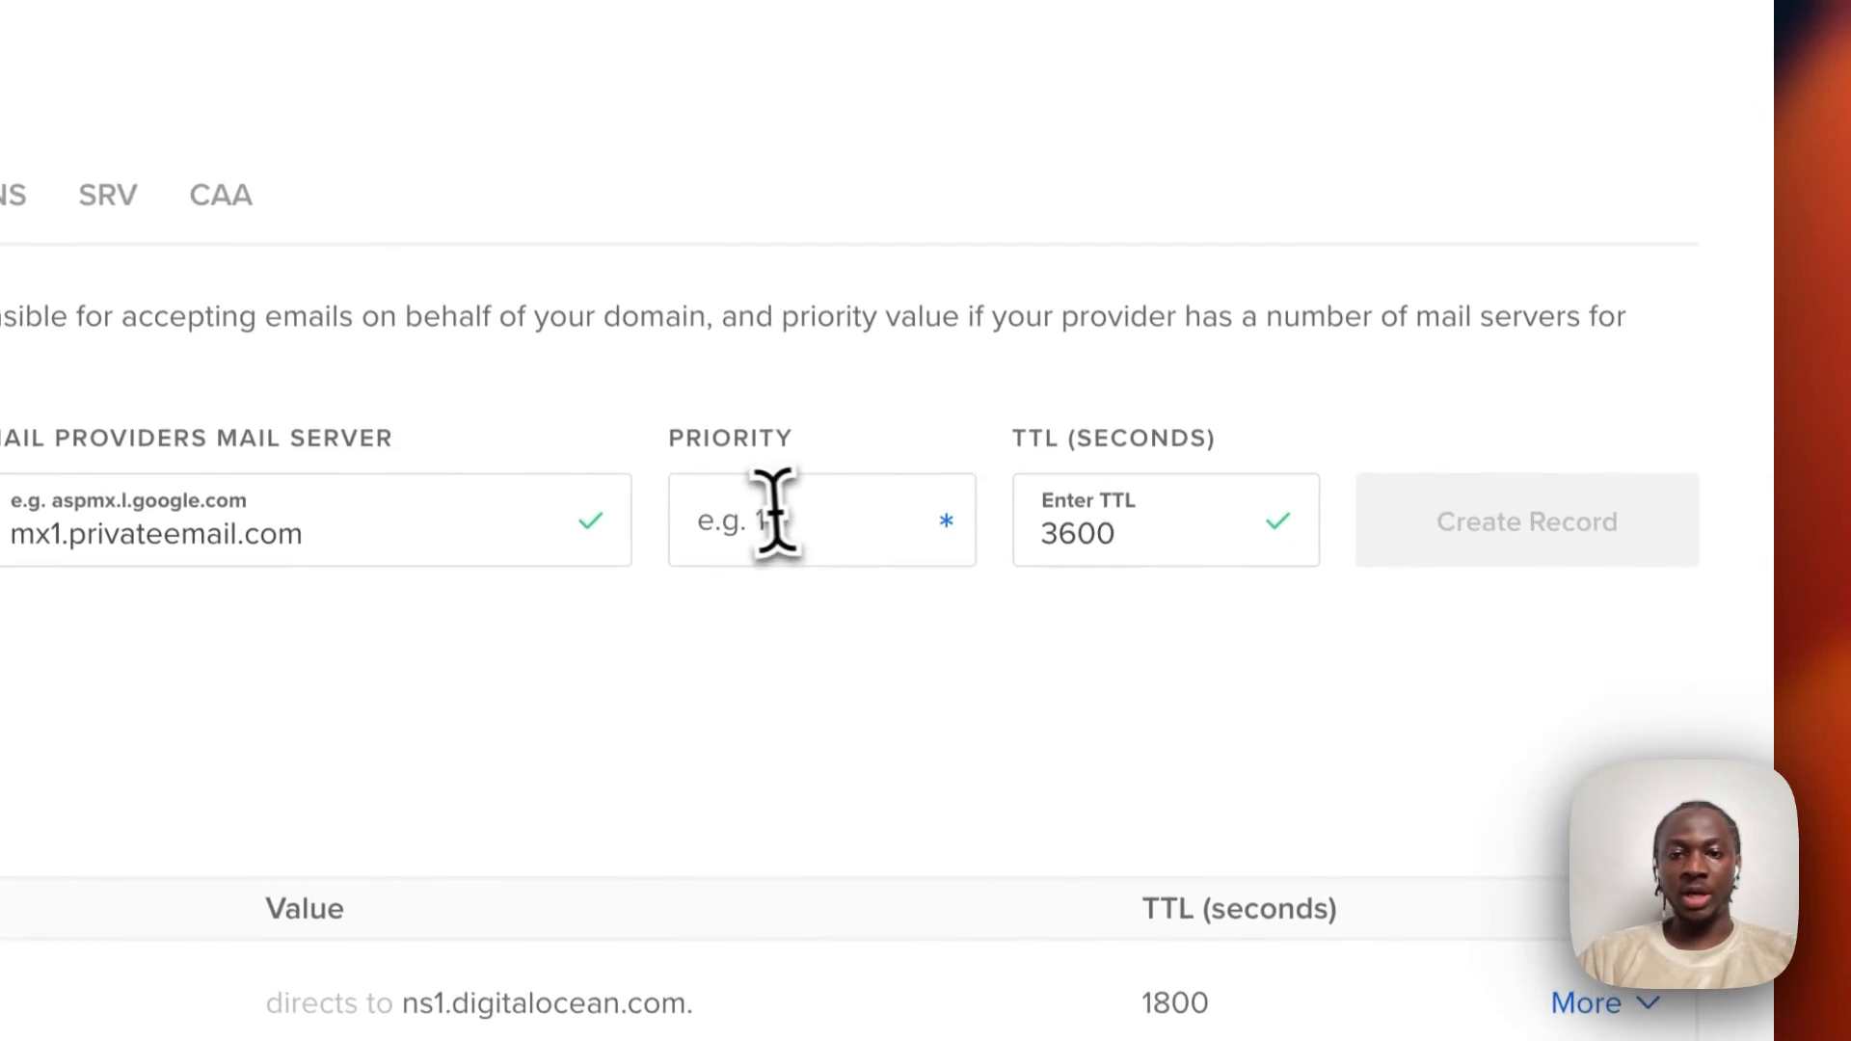
click(771, 511)
text(10)
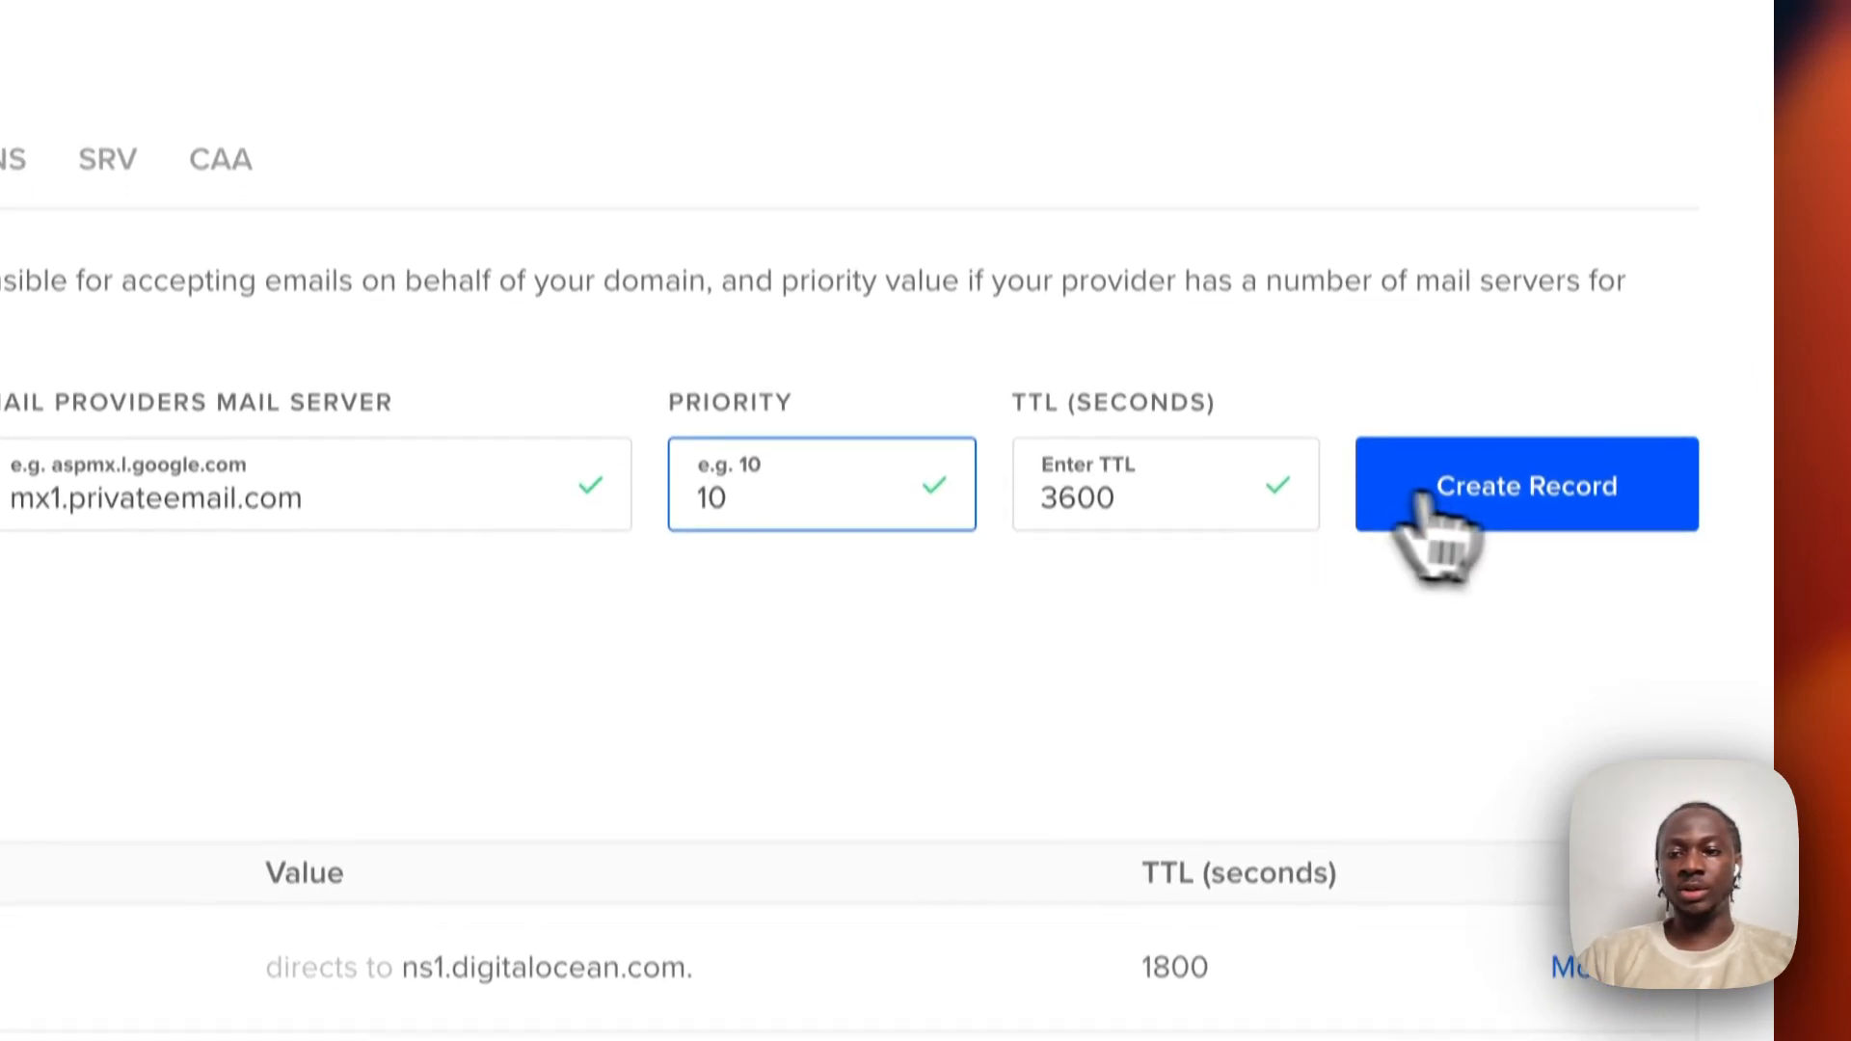
click(1408, 503)
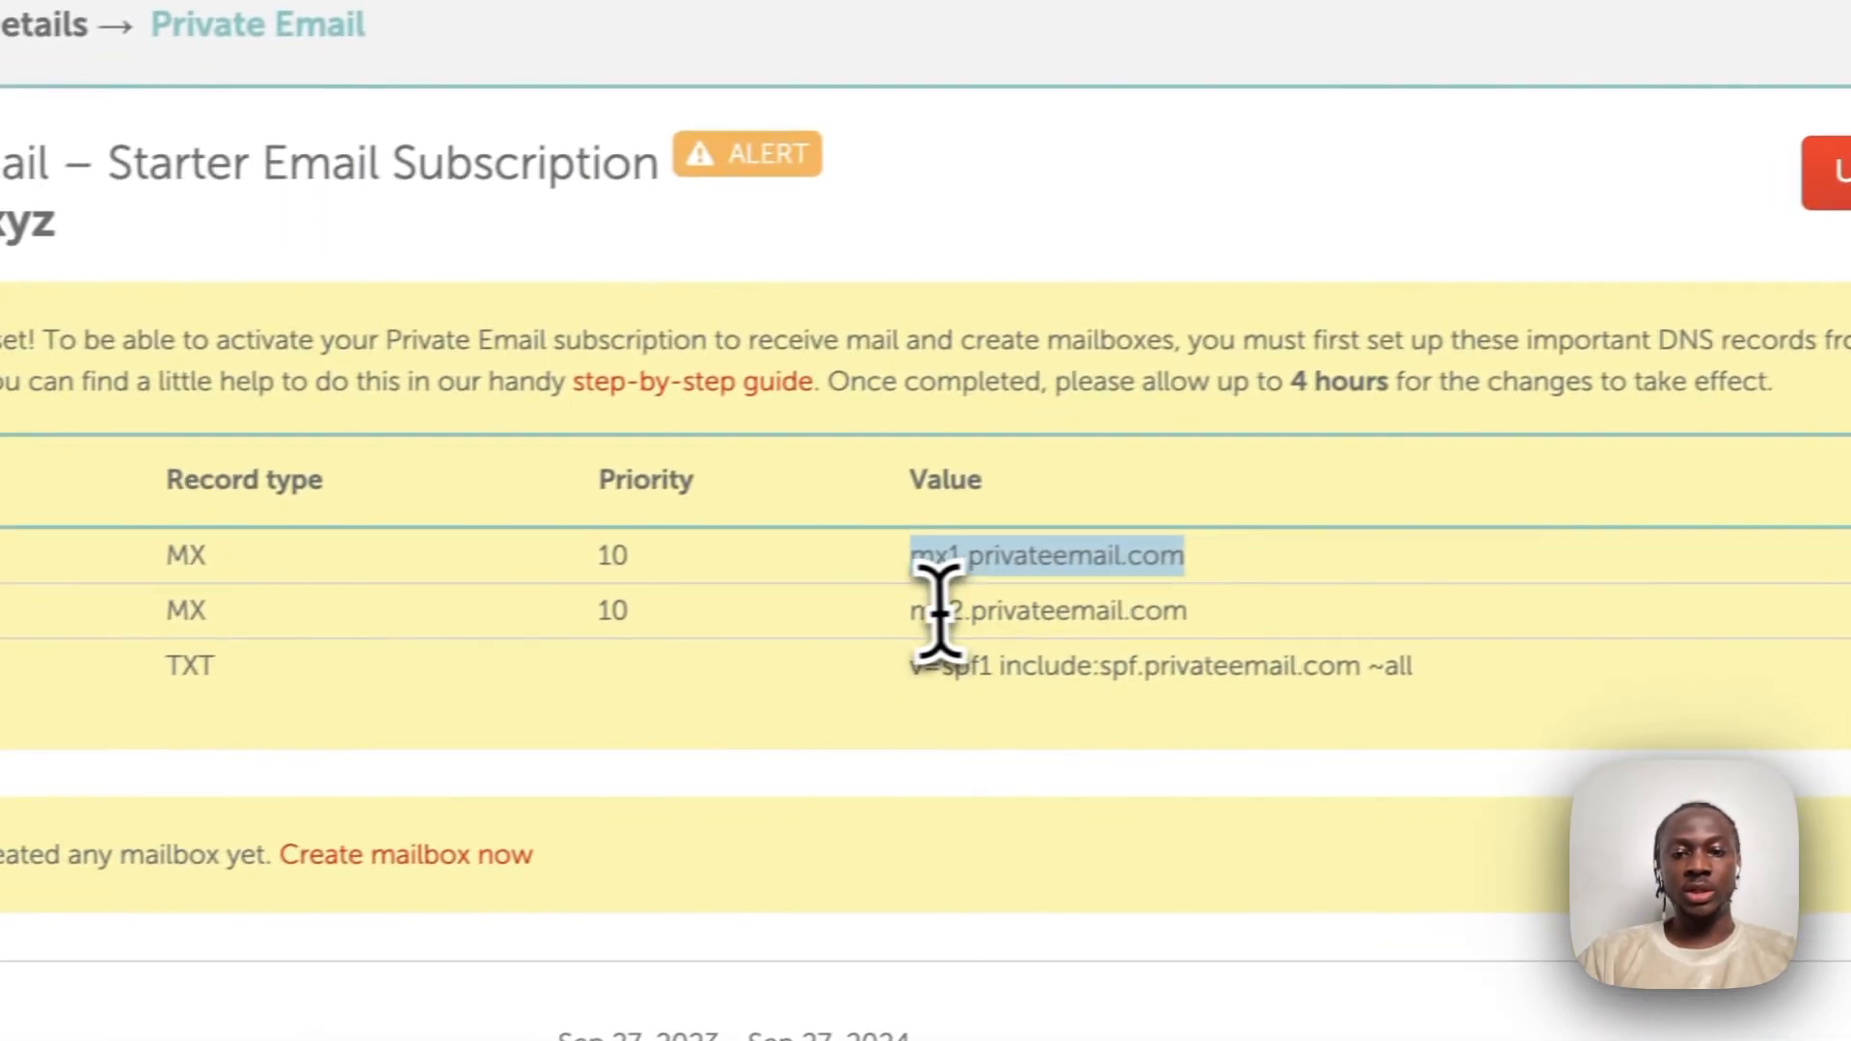
Copy mx2.privateemail.com and fill a second MX record with hostname @ and 3600.
drag(620, 650, 932, 687)
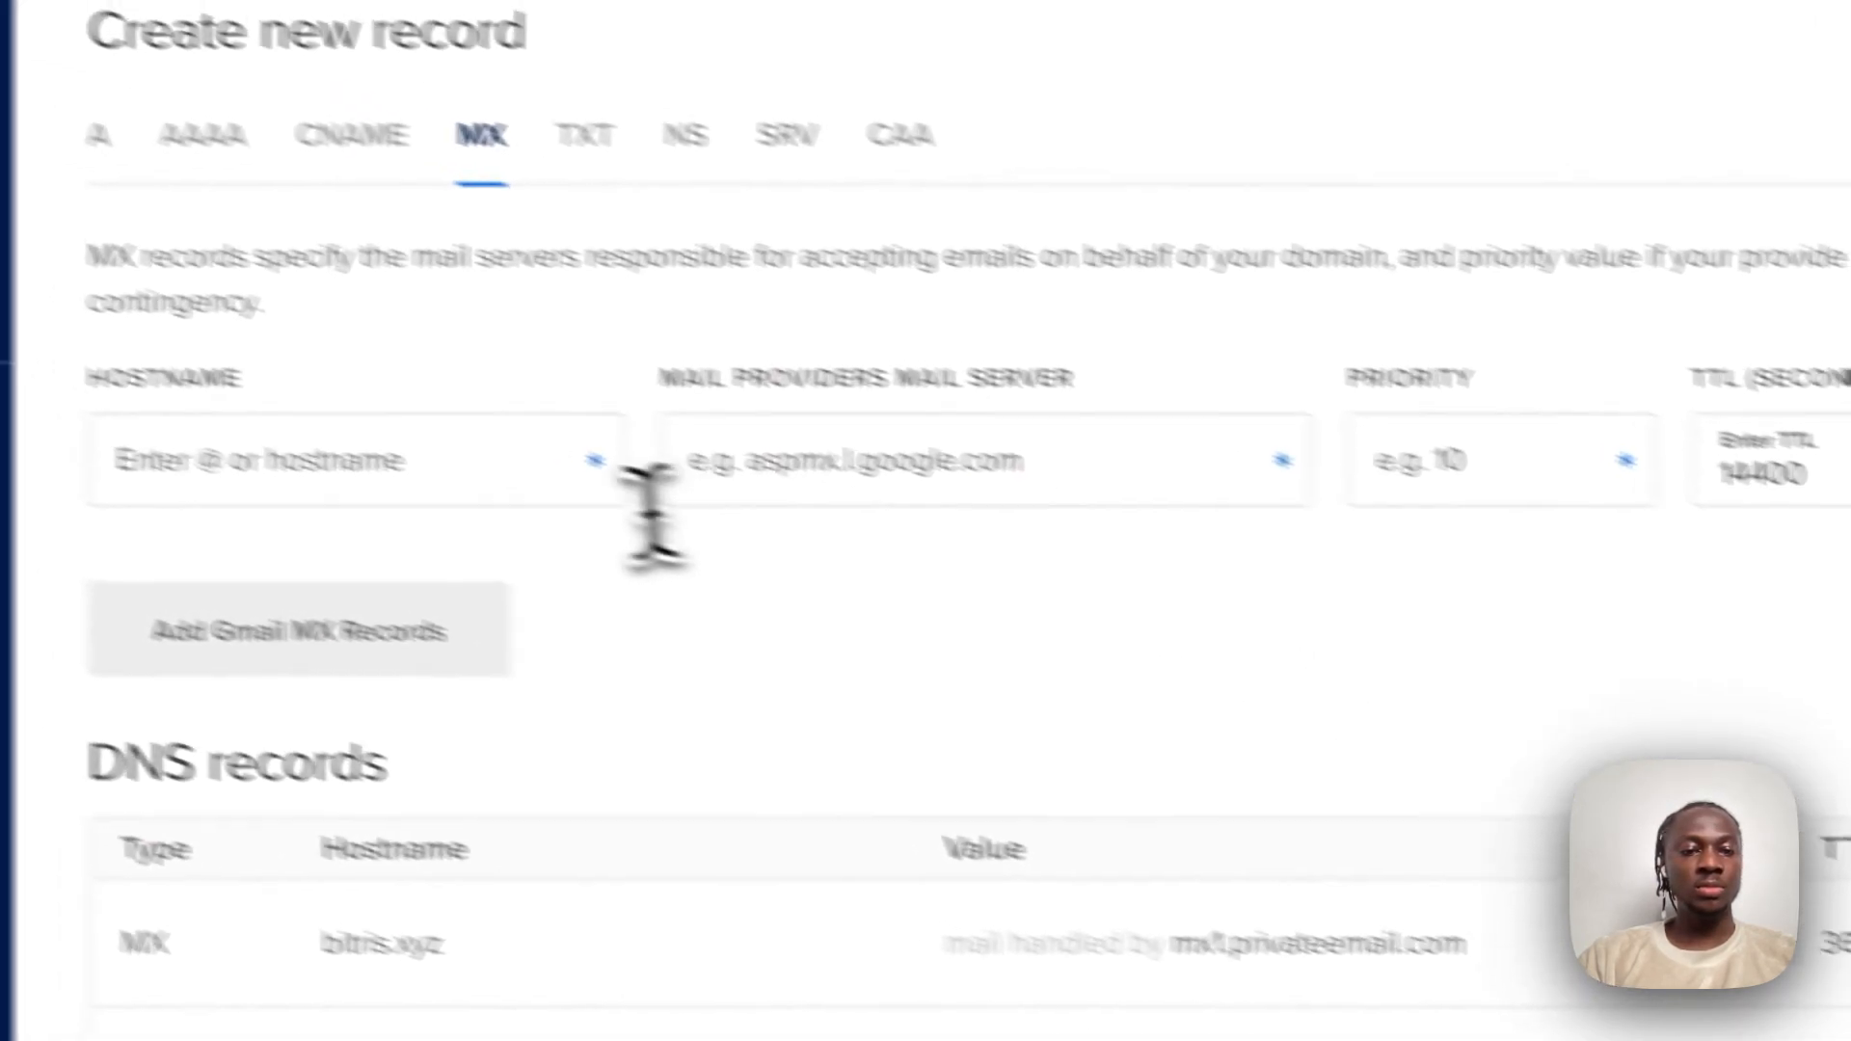
click(645, 512)
text(@)
click(864, 517)
key(Tab)
key(Tab)
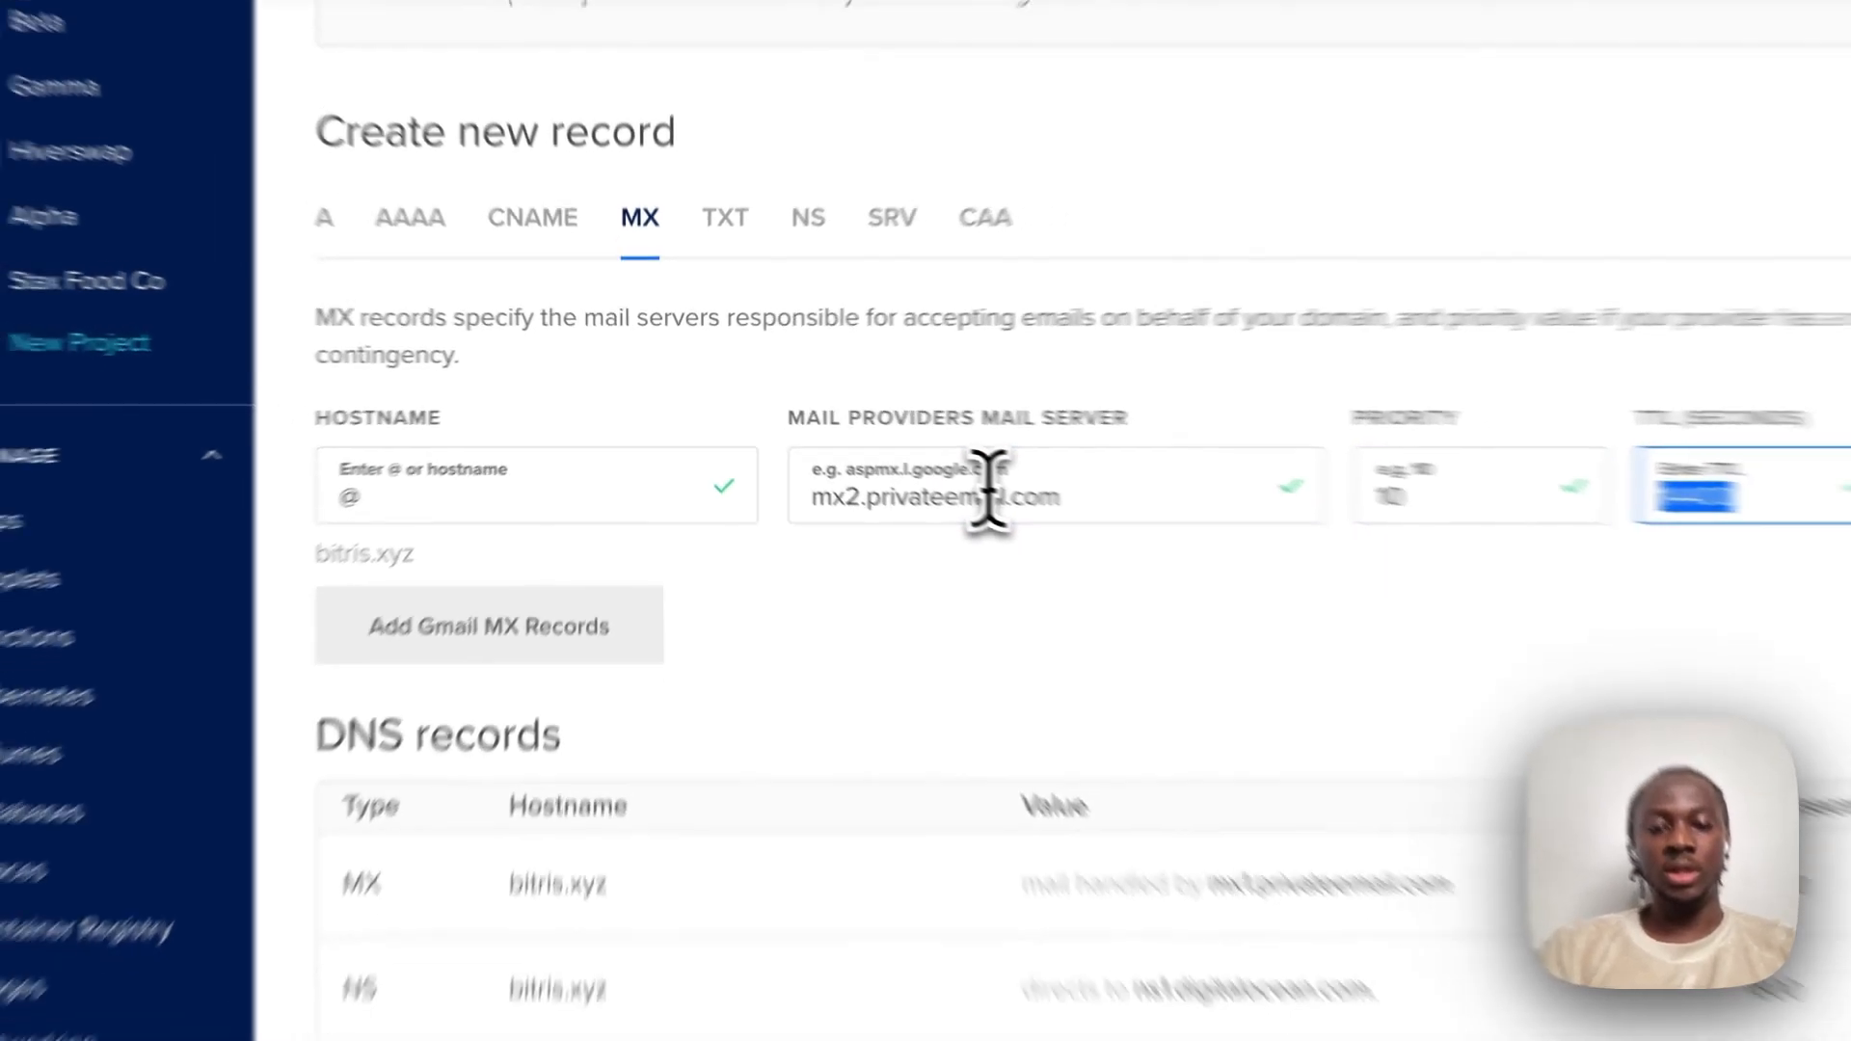
text(3600)
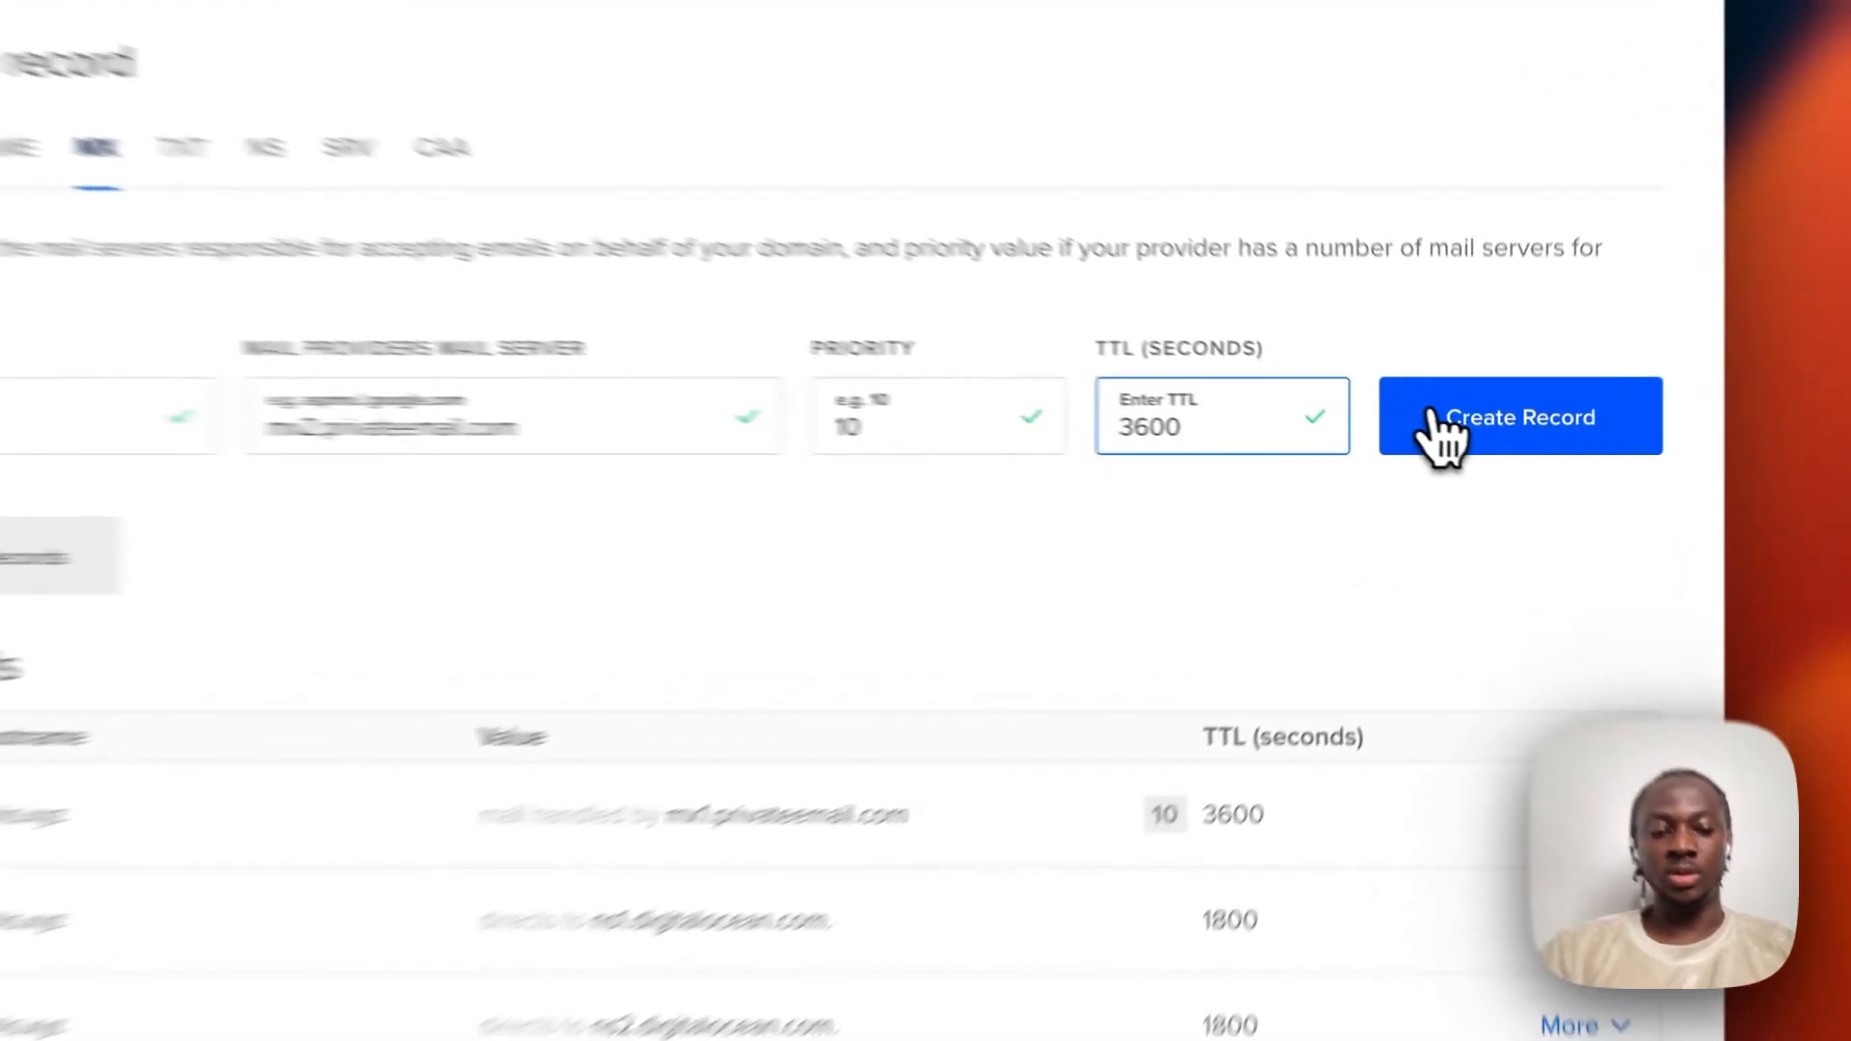
Save the mx2 MX record, then add TXT record @ with v=spf1 include:spf.privateemail.com ~all.
click(1457, 443)
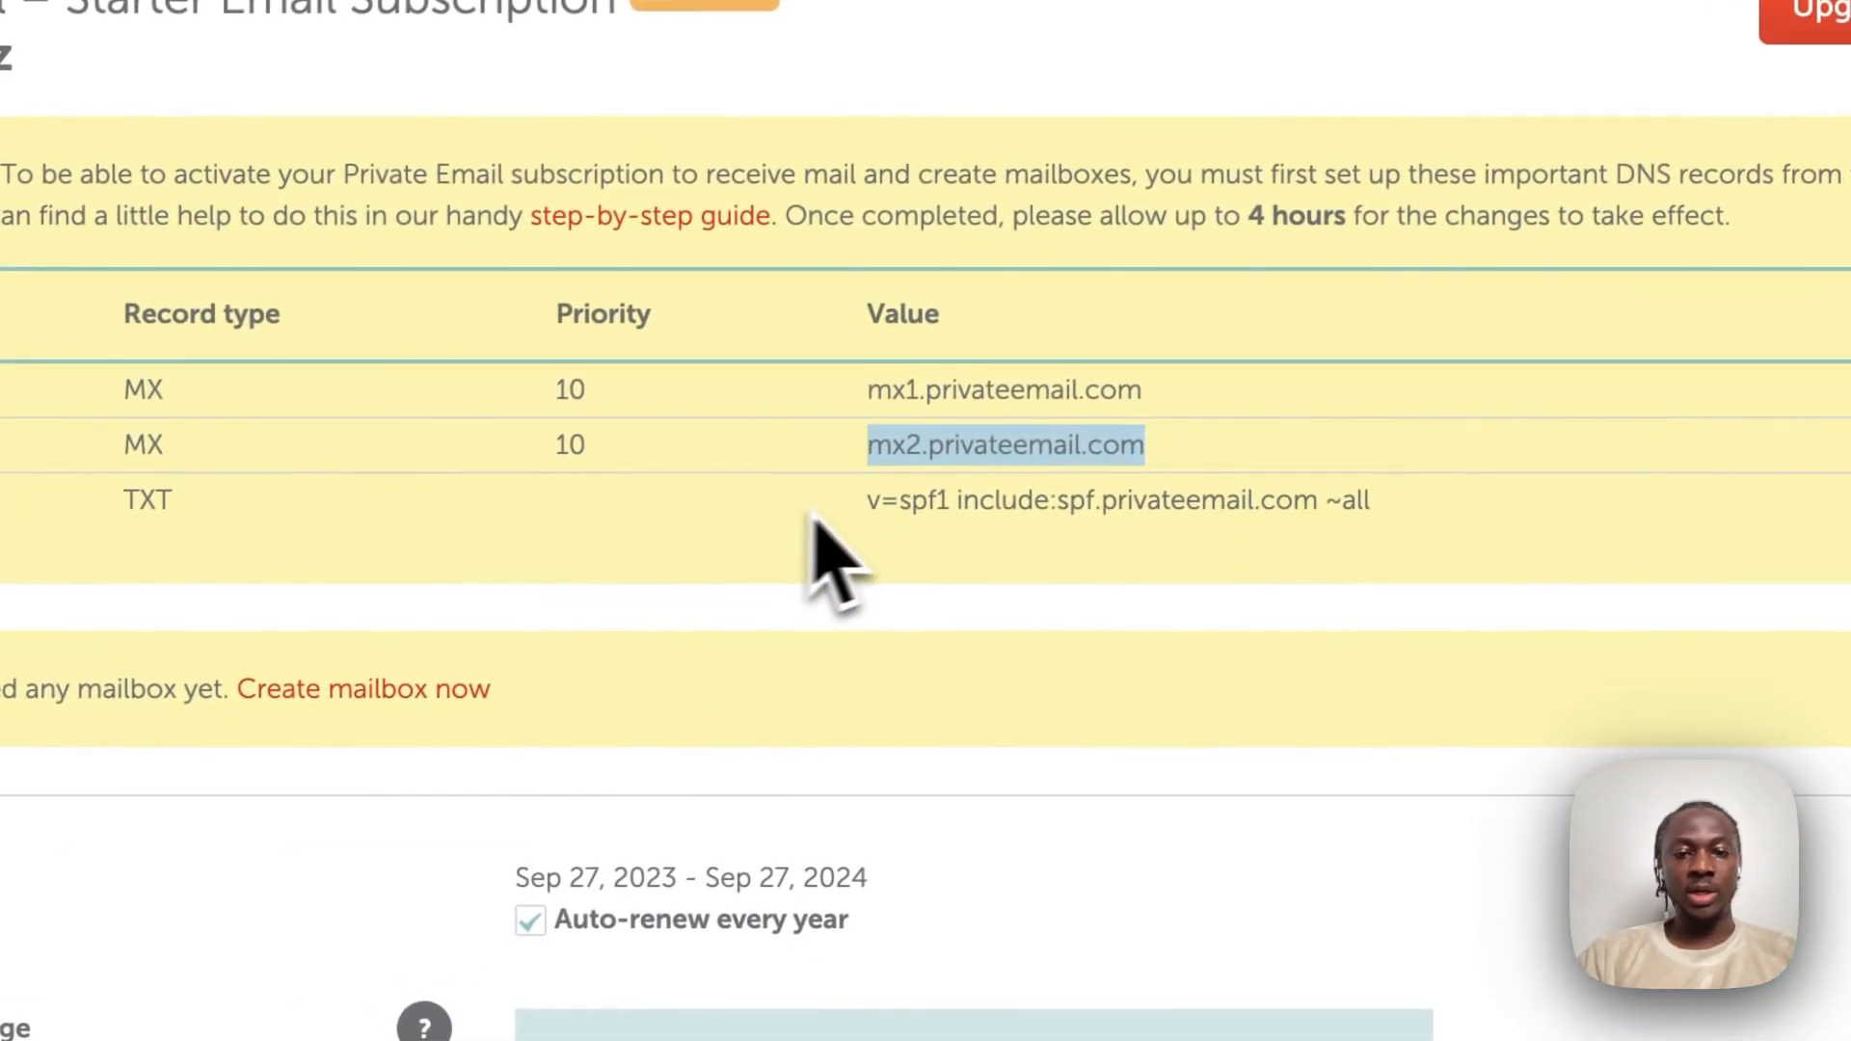
drag(874, 513, 1399, 520)
key(ctrl+c)
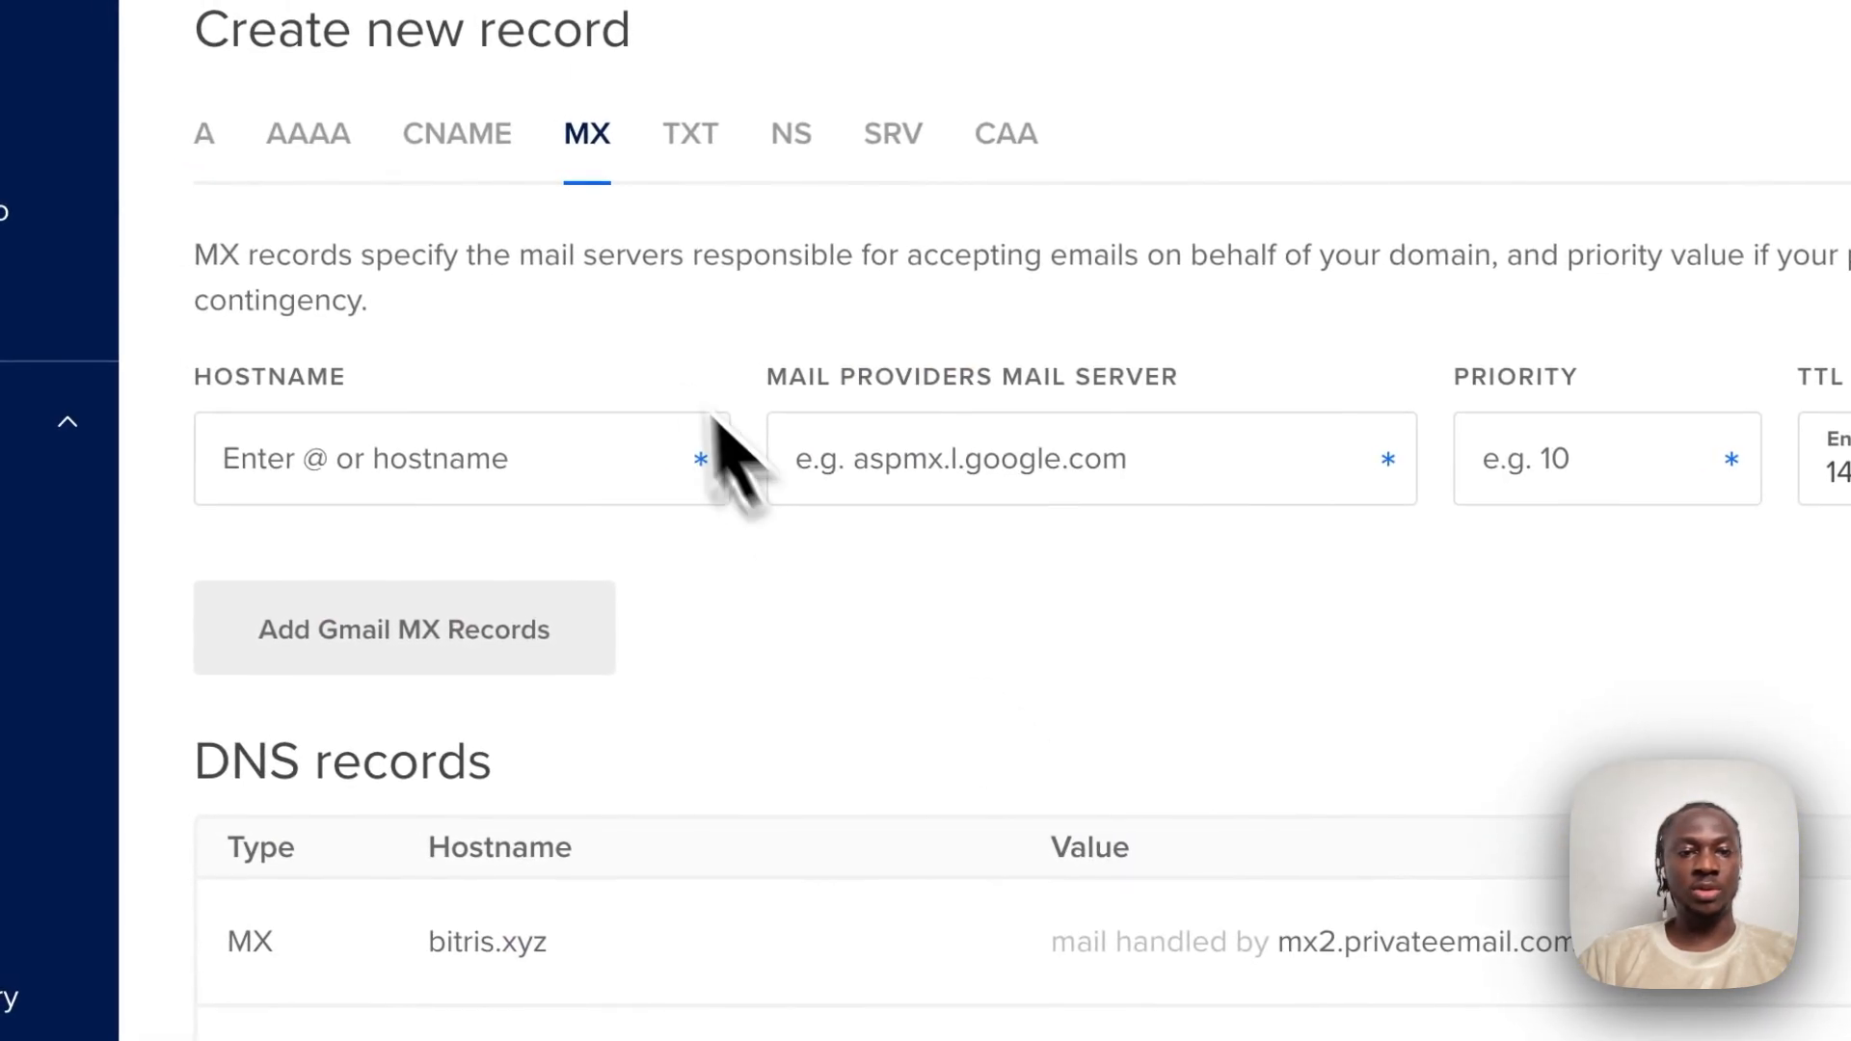
click(686, 143)
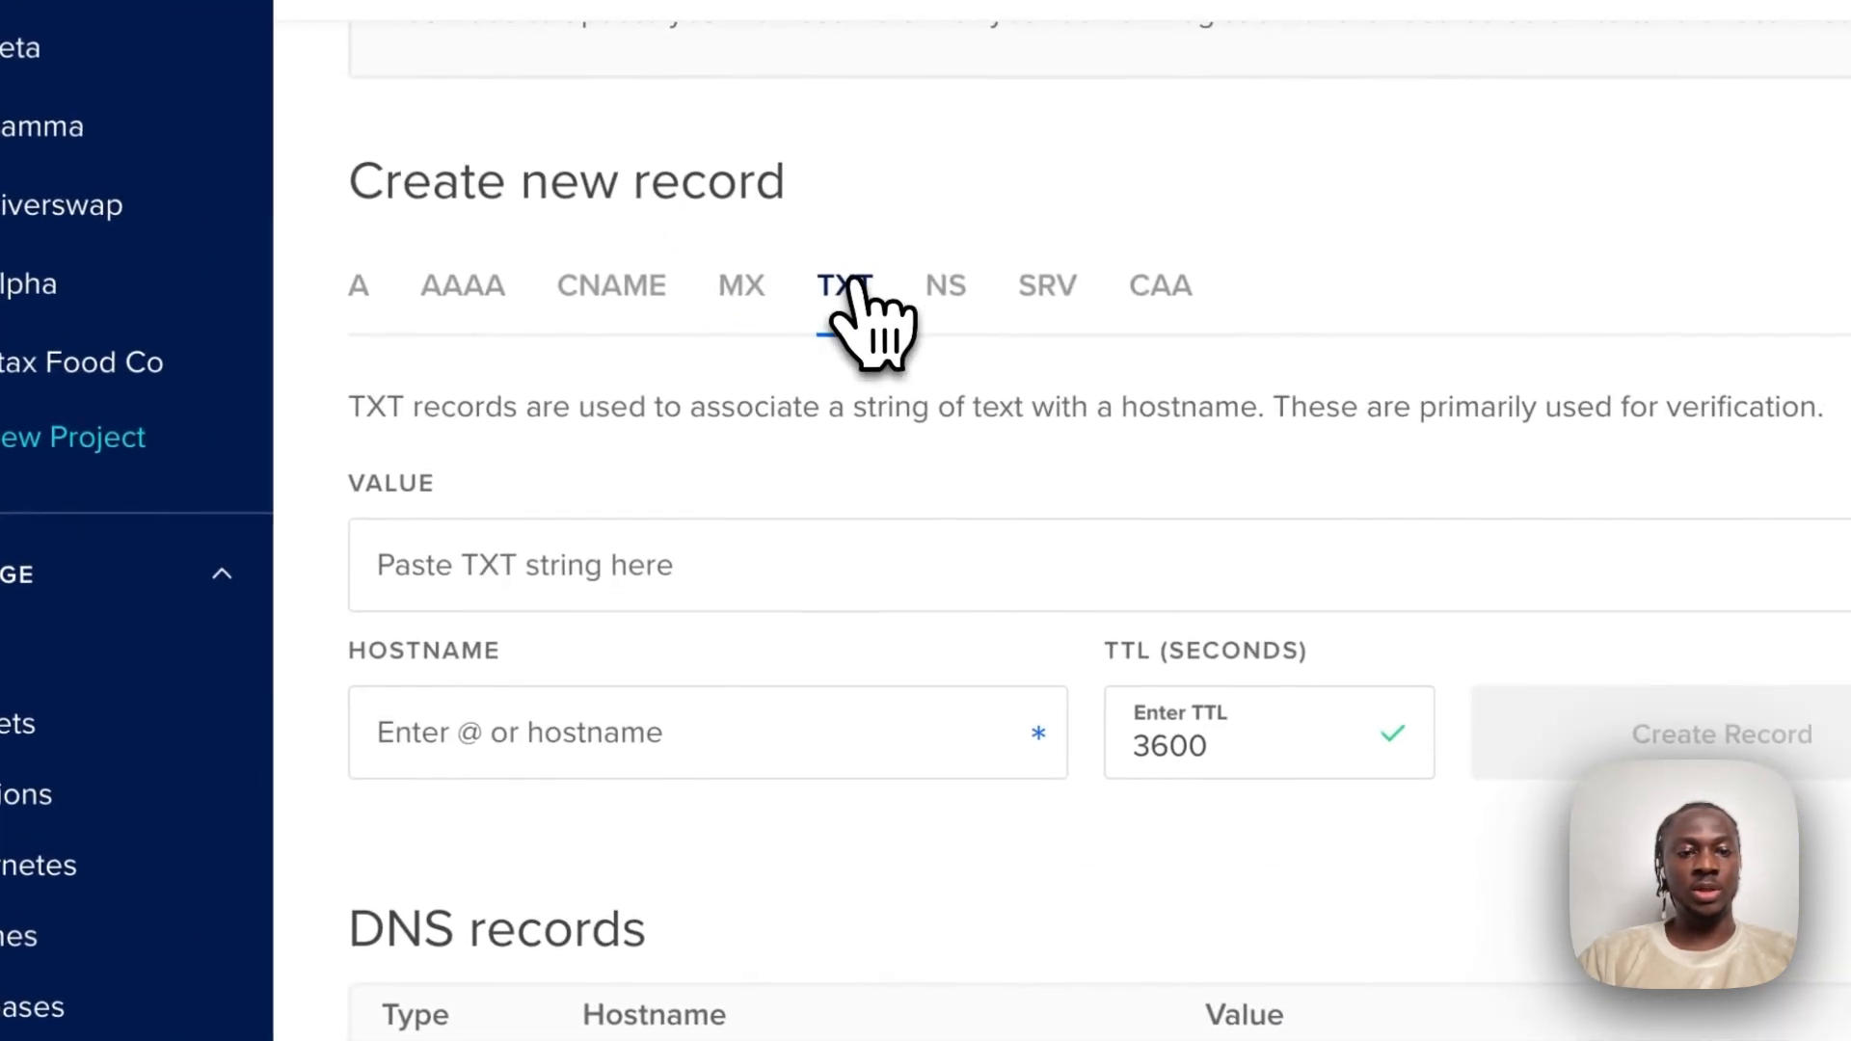
click(399, 421)
key(ctrl+v)
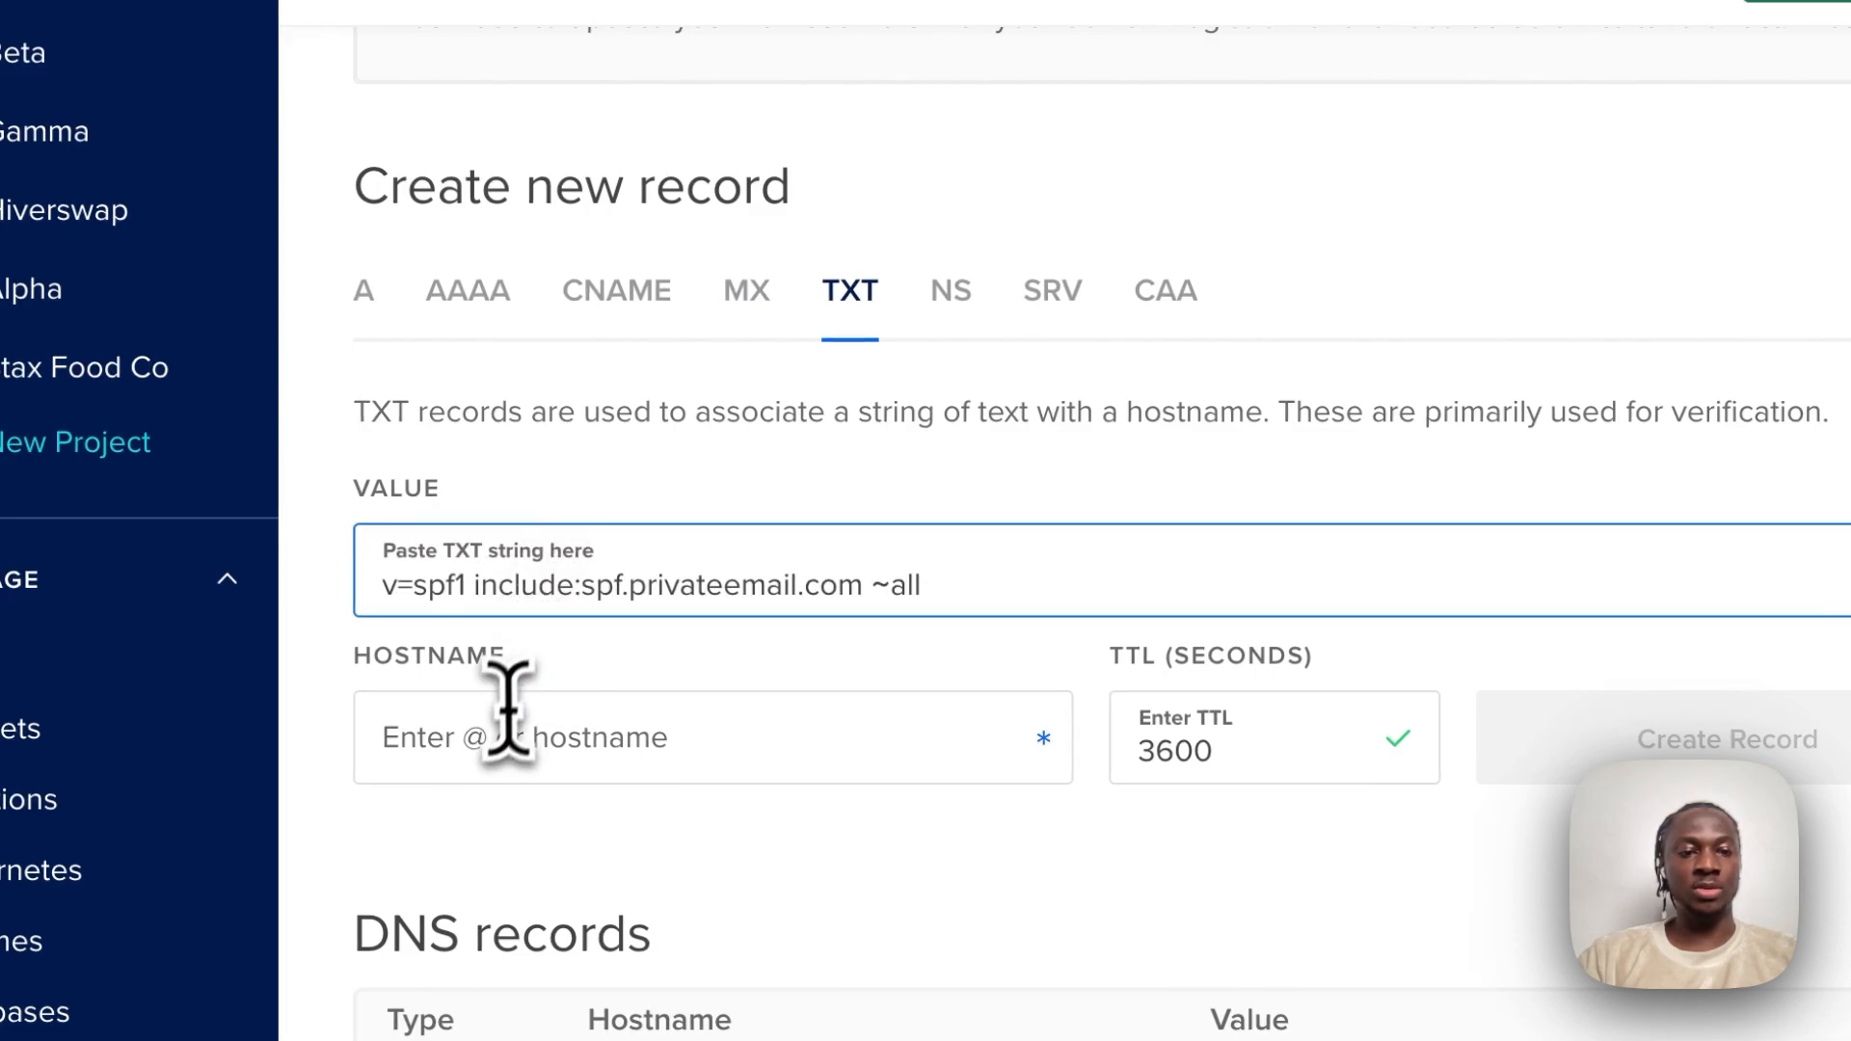
click(488, 754)
text(@)
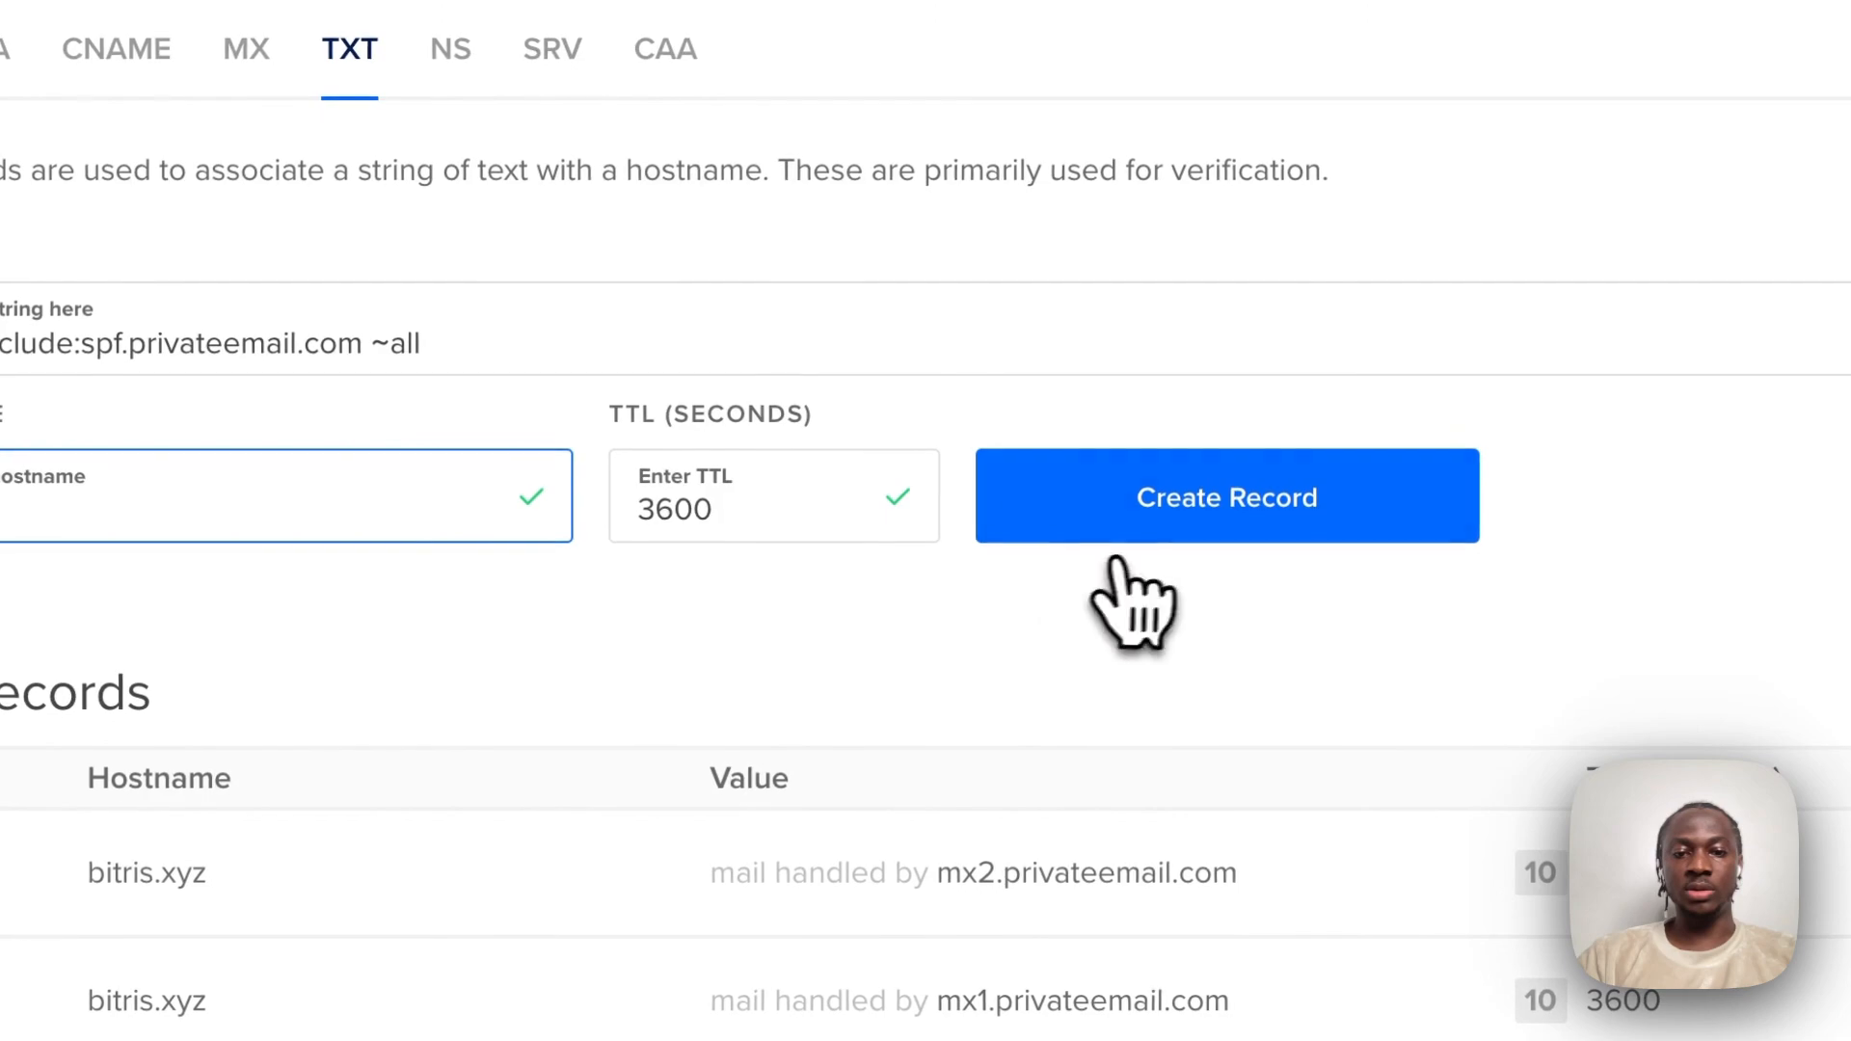
click(1275, 529)
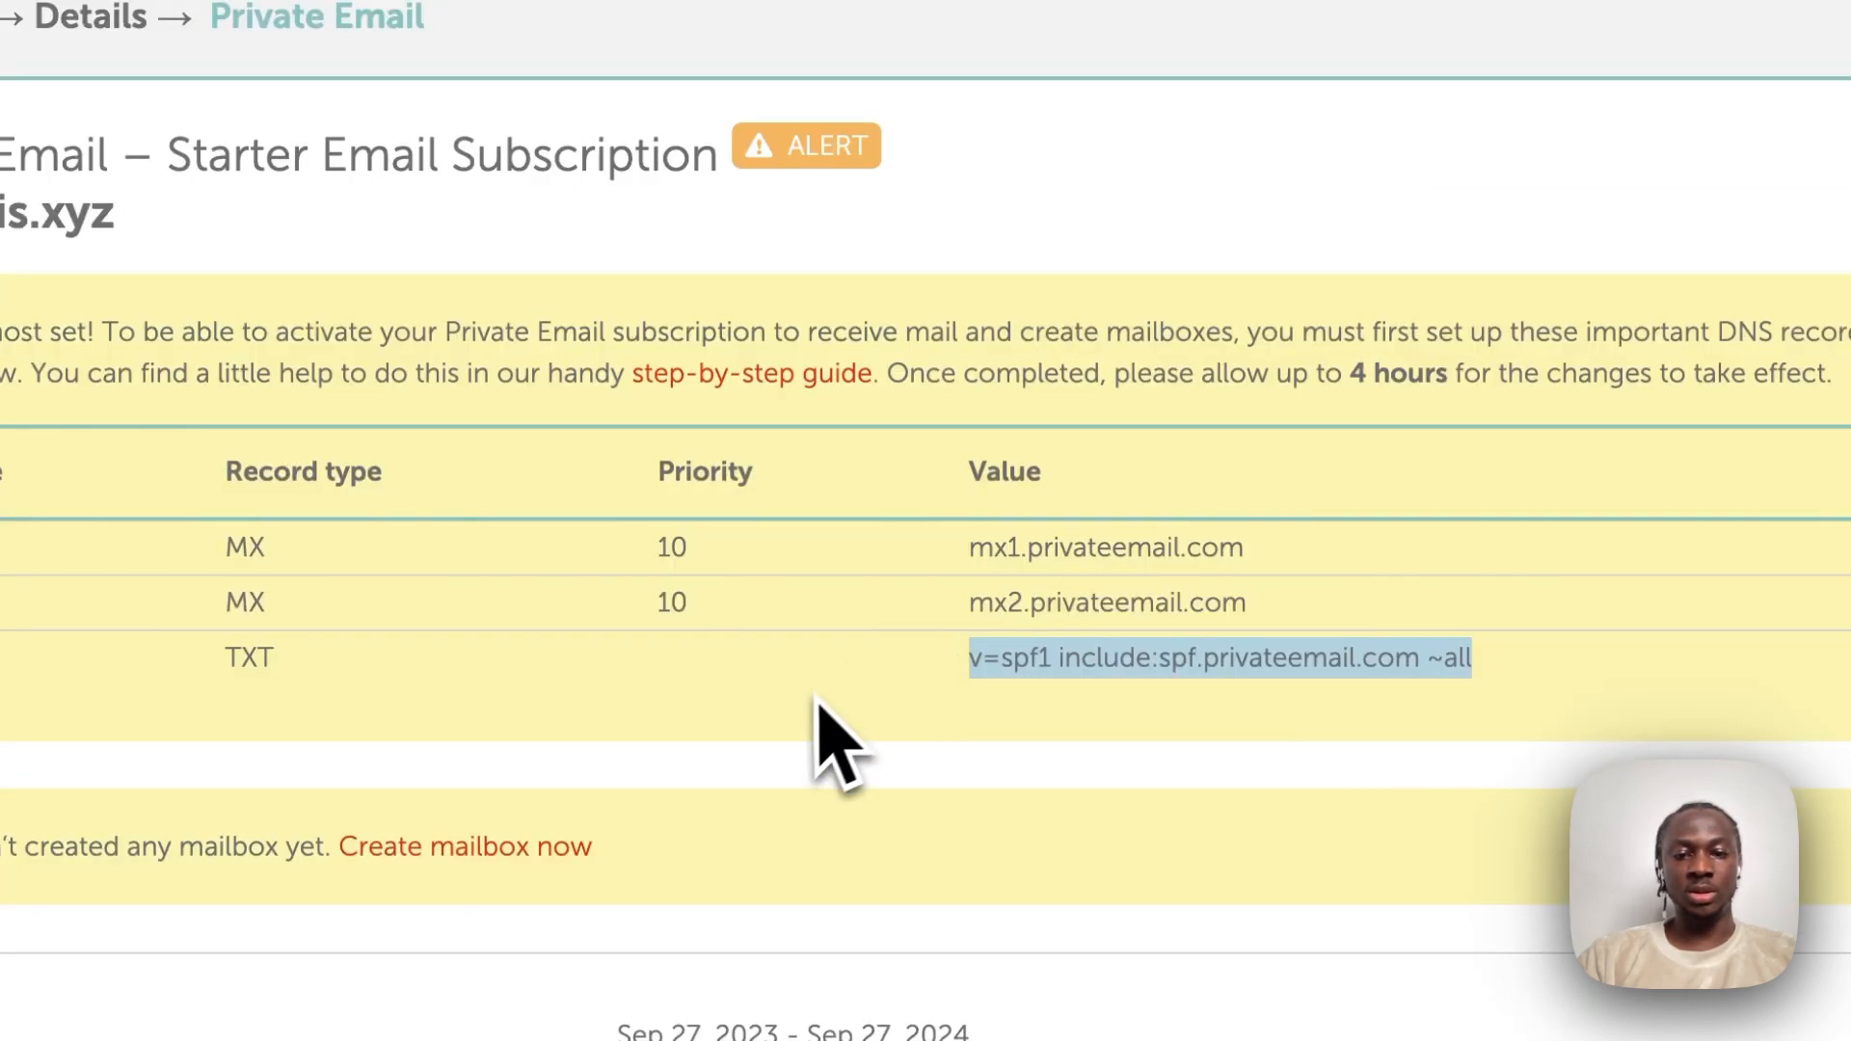
Scroll down through Namecheap's Private Email setup page.
click(808, 711)
scroll(808, 711, down, 1)
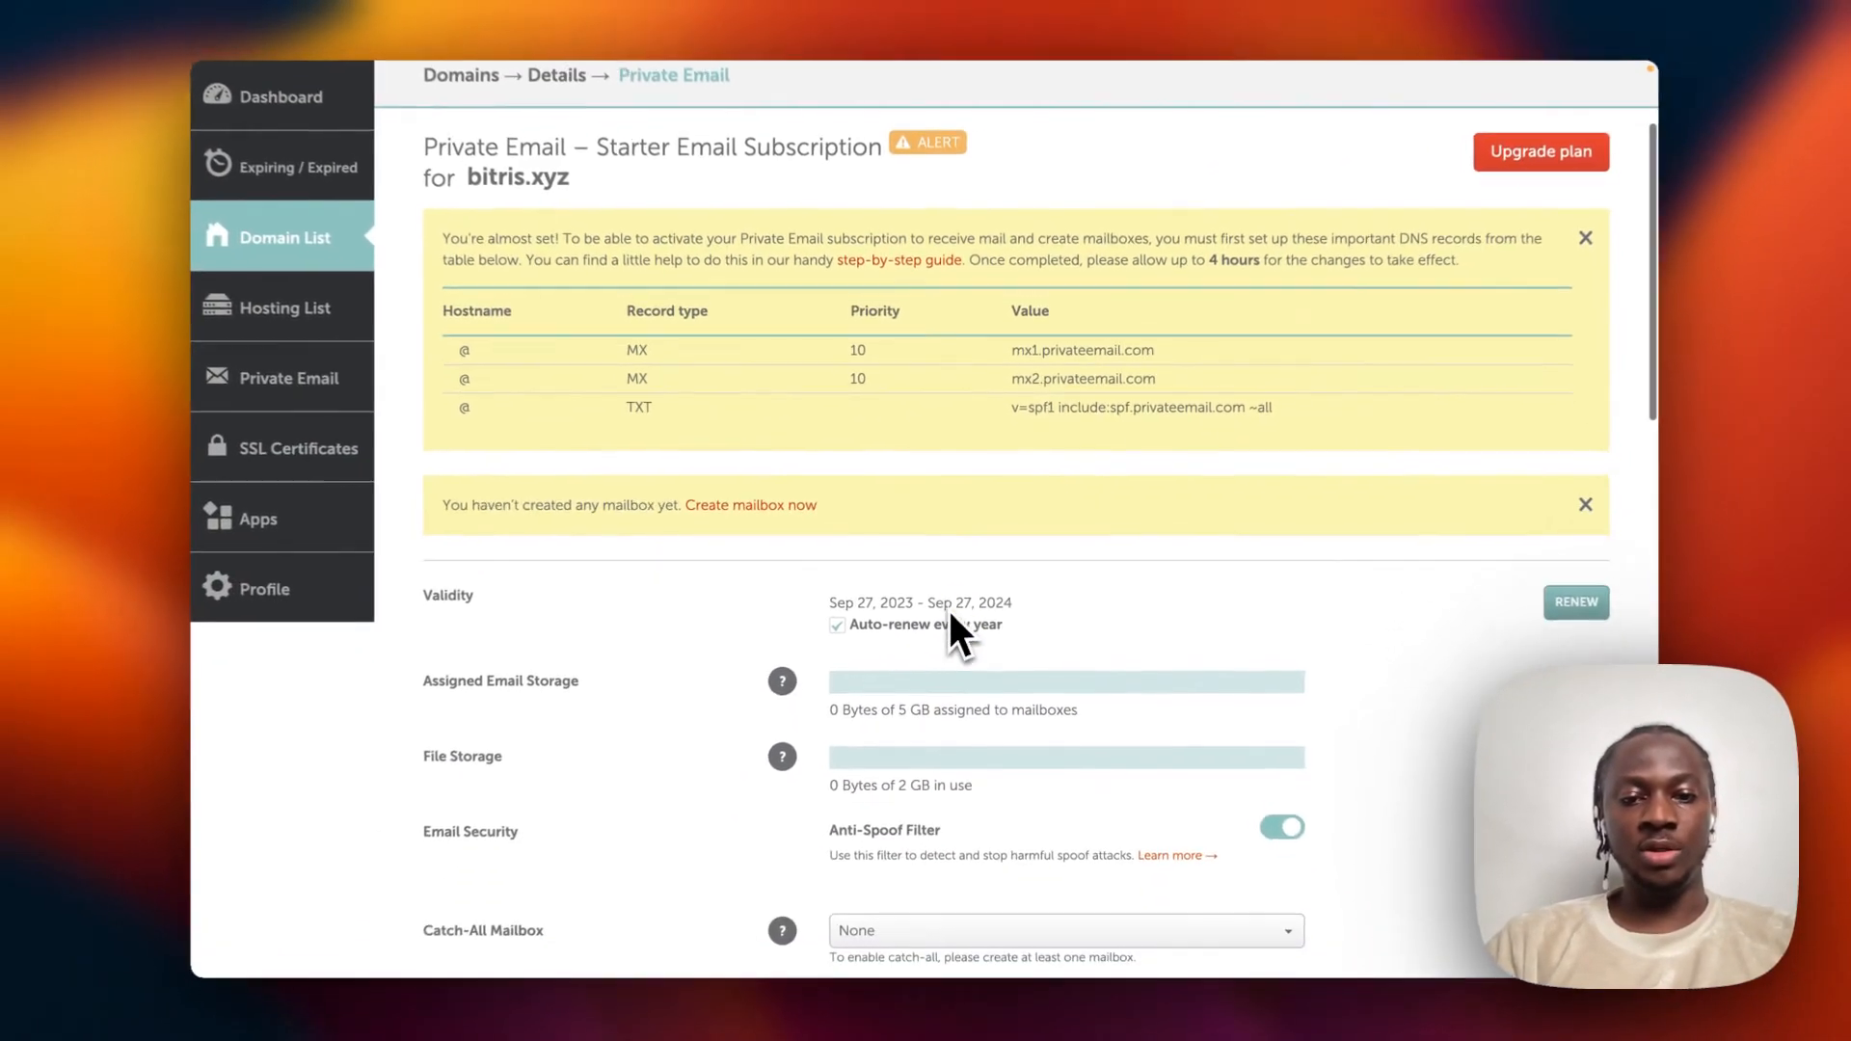
scroll(950, 761, down, 3)
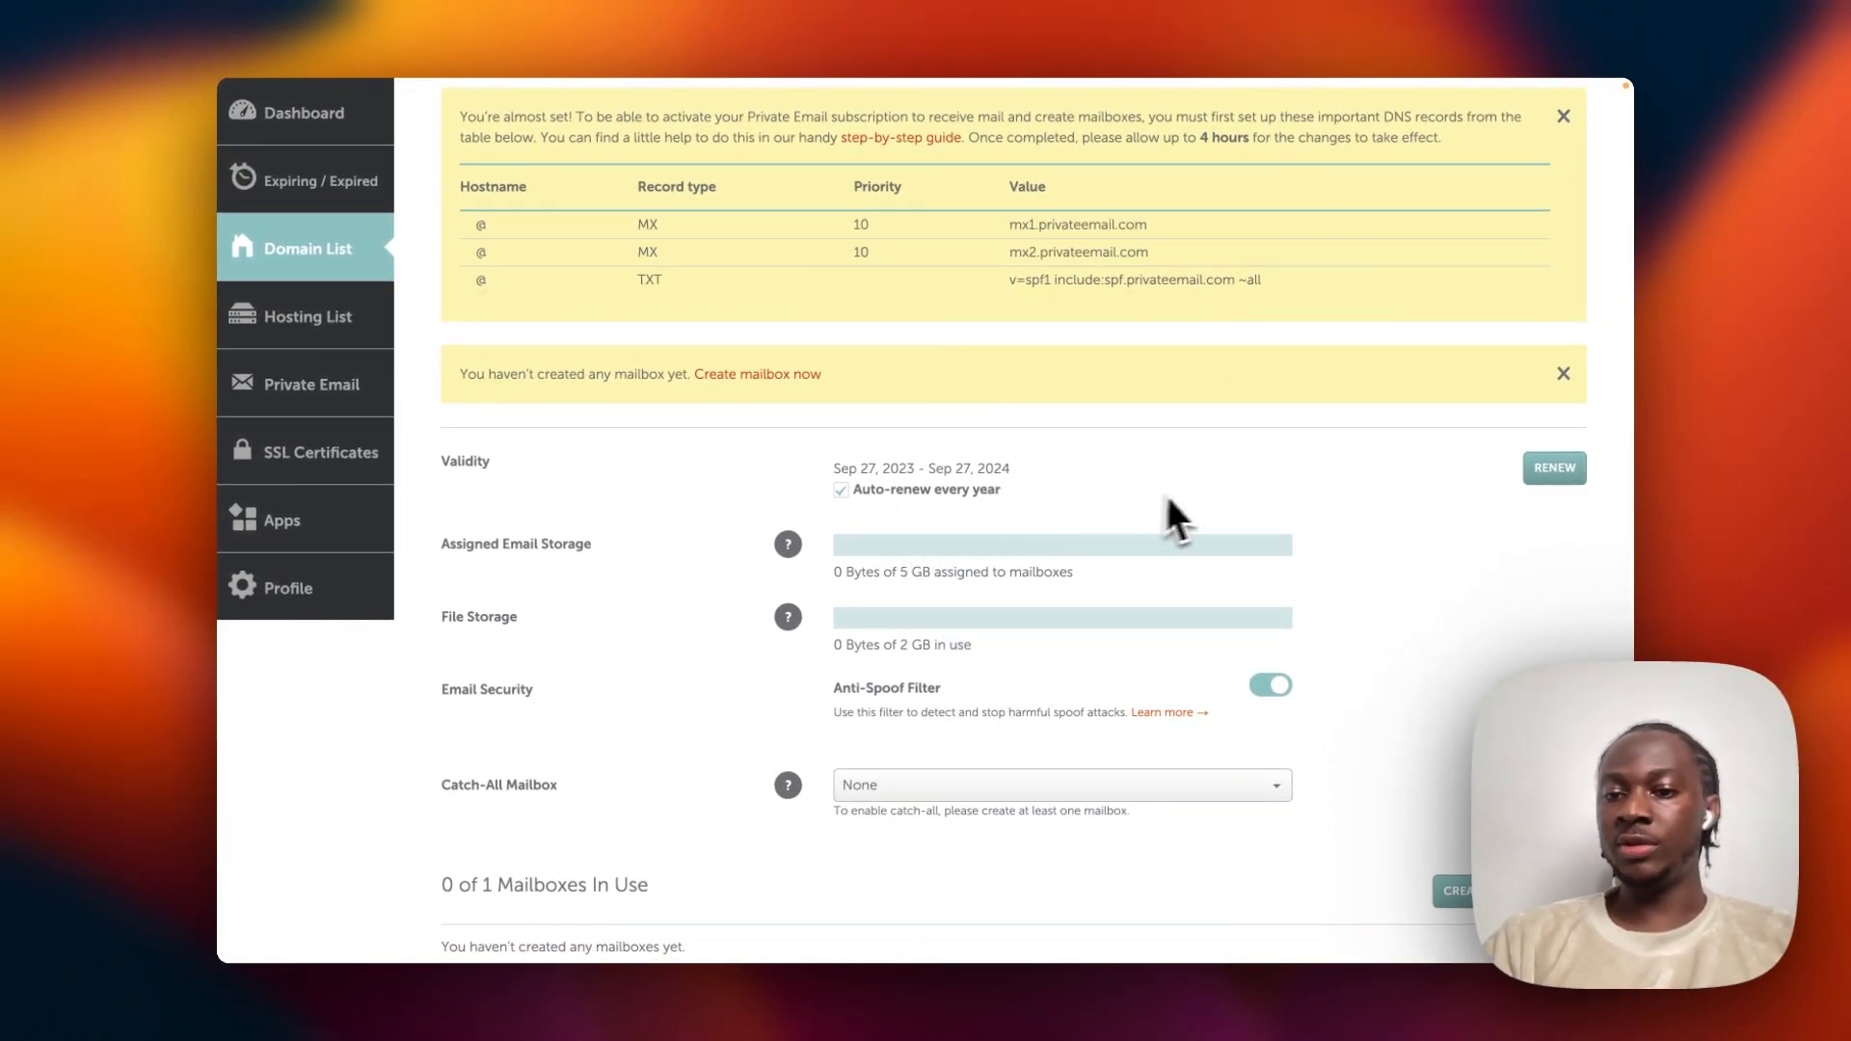
scroll(1203, 494, down, 3)
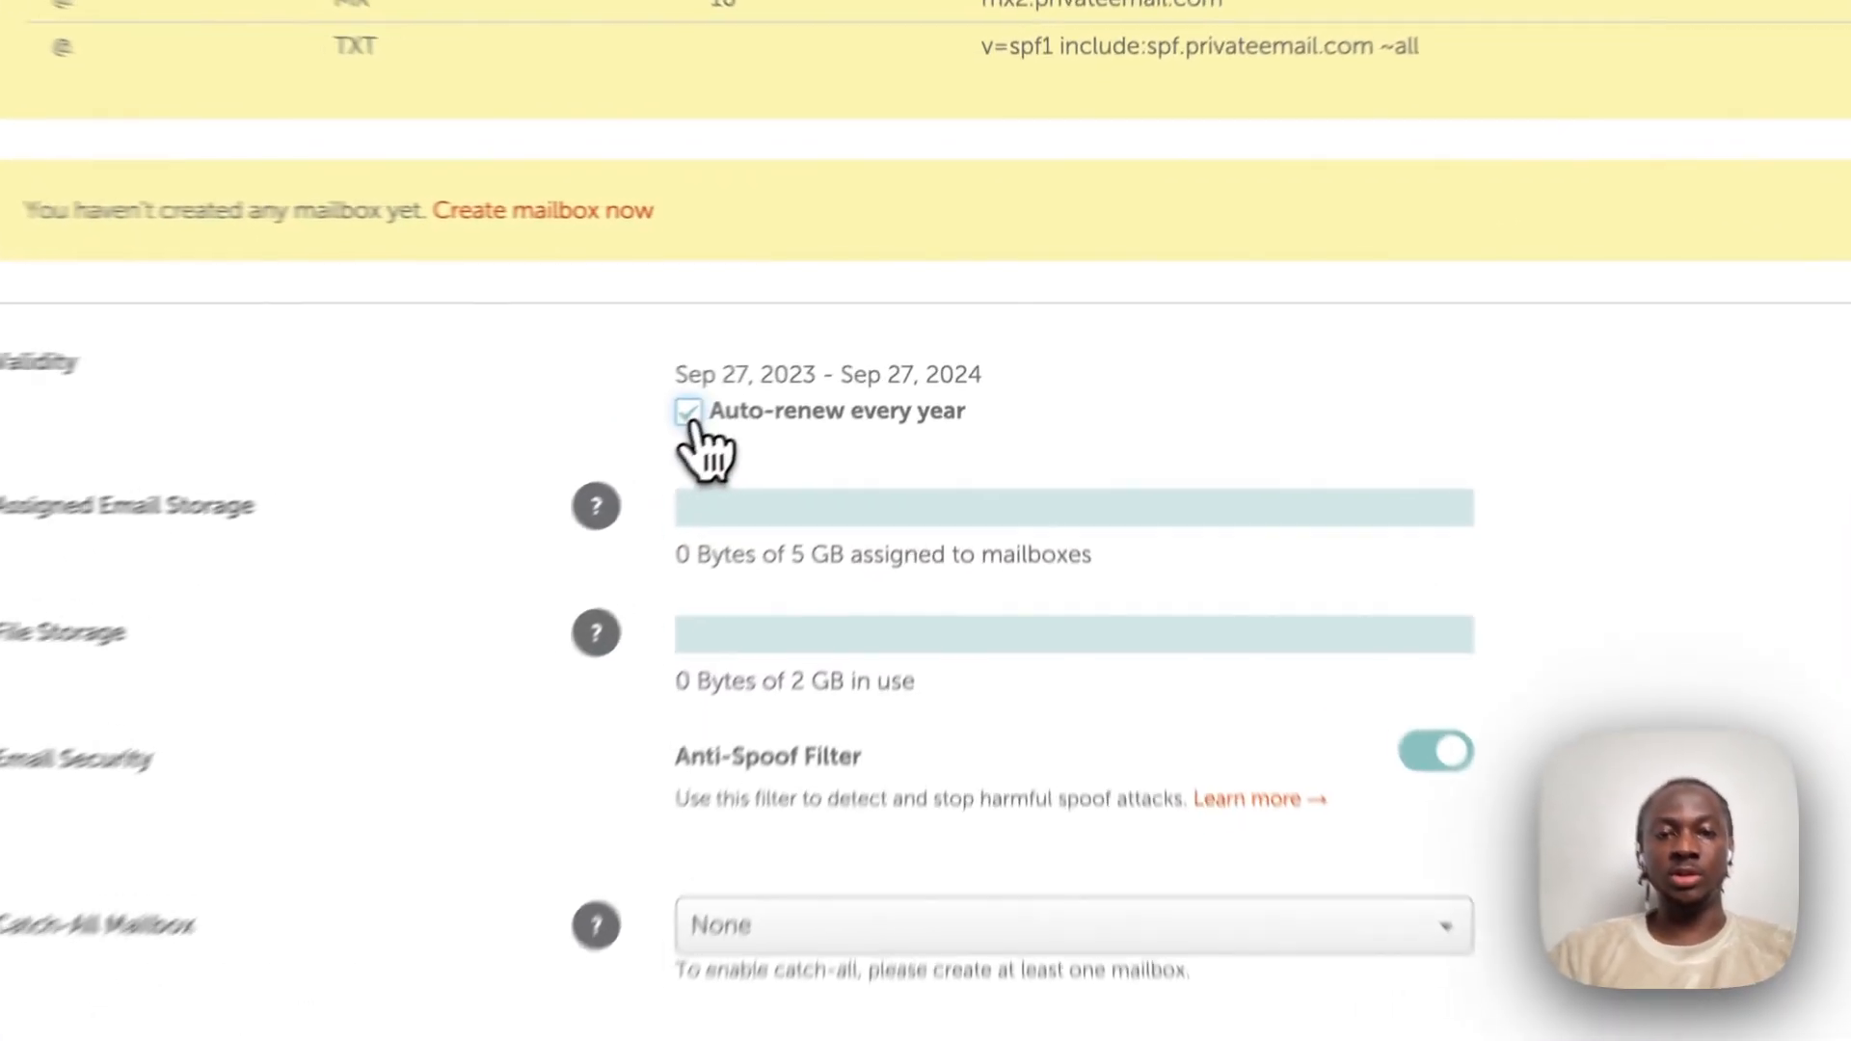
Uncheck 'Auto-renew every year' for the Starter Email subscription and note the one-mailbox allowance.
click(693, 415)
scroll(1250, 559, down, 1)
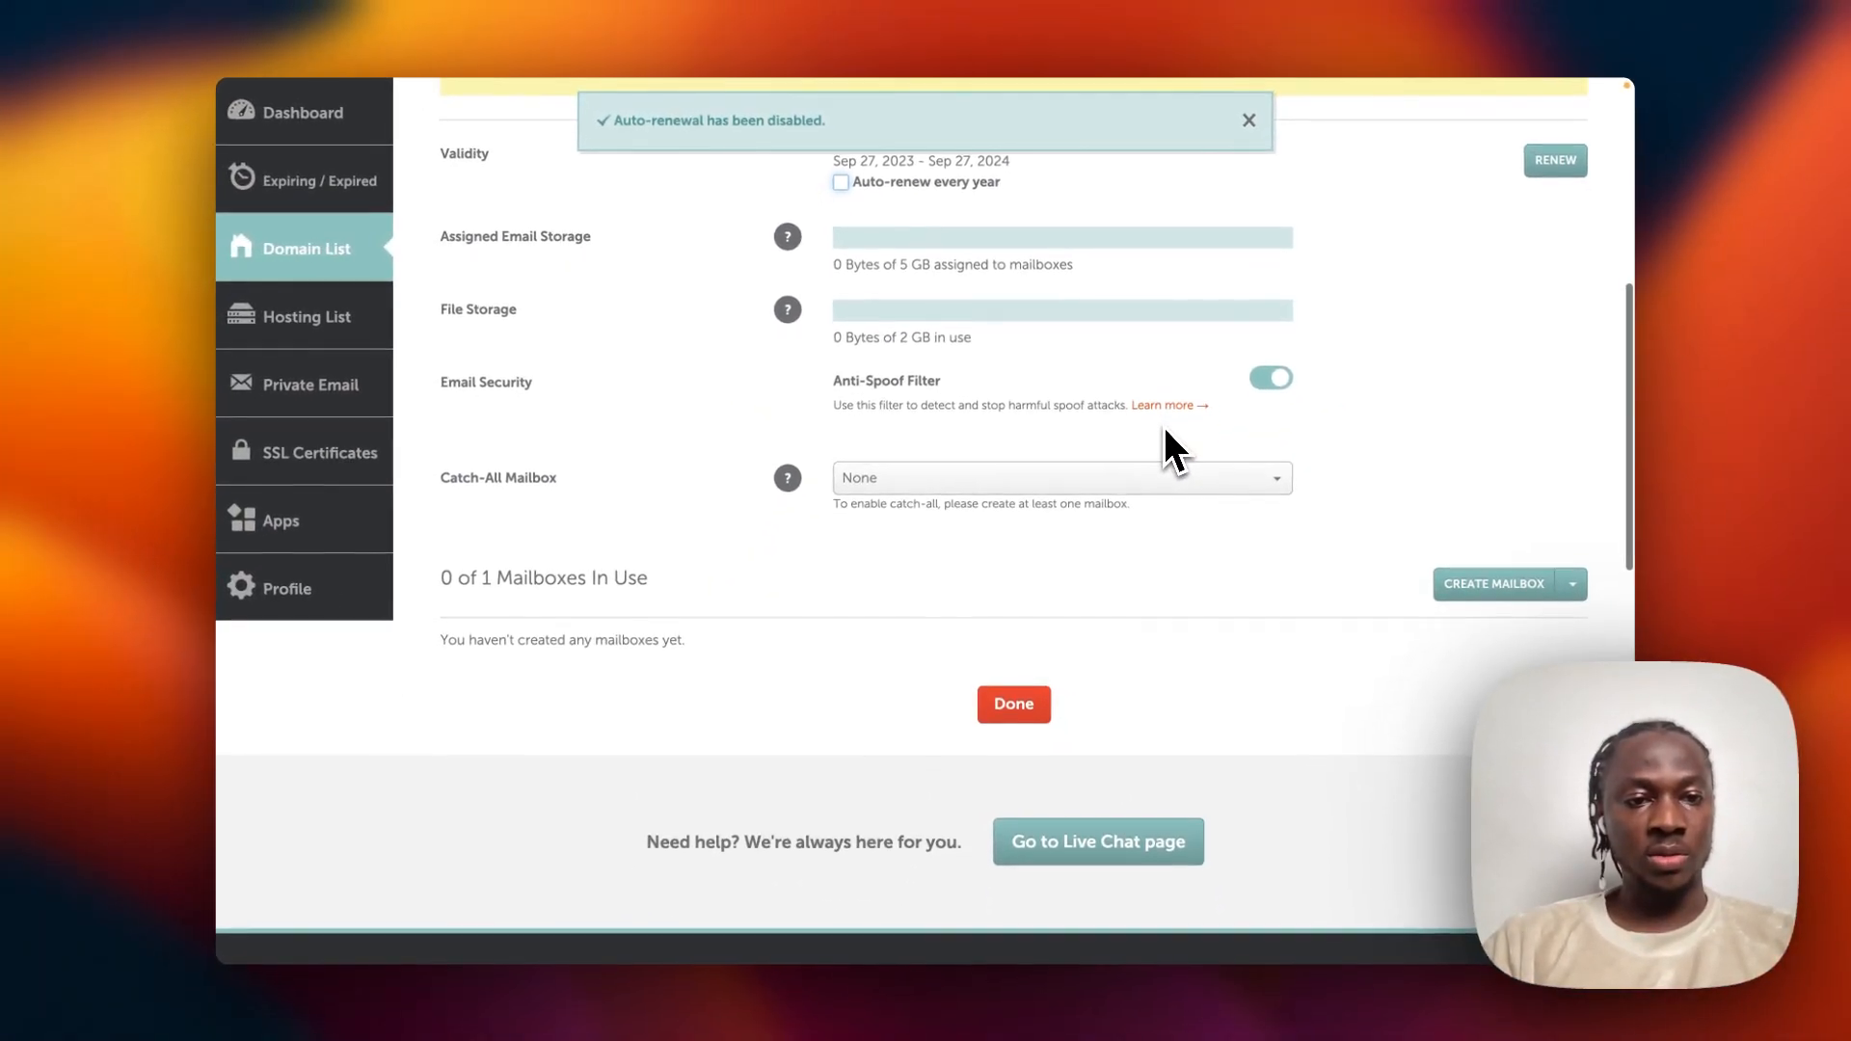
scroll(1164, 426, down, 1)
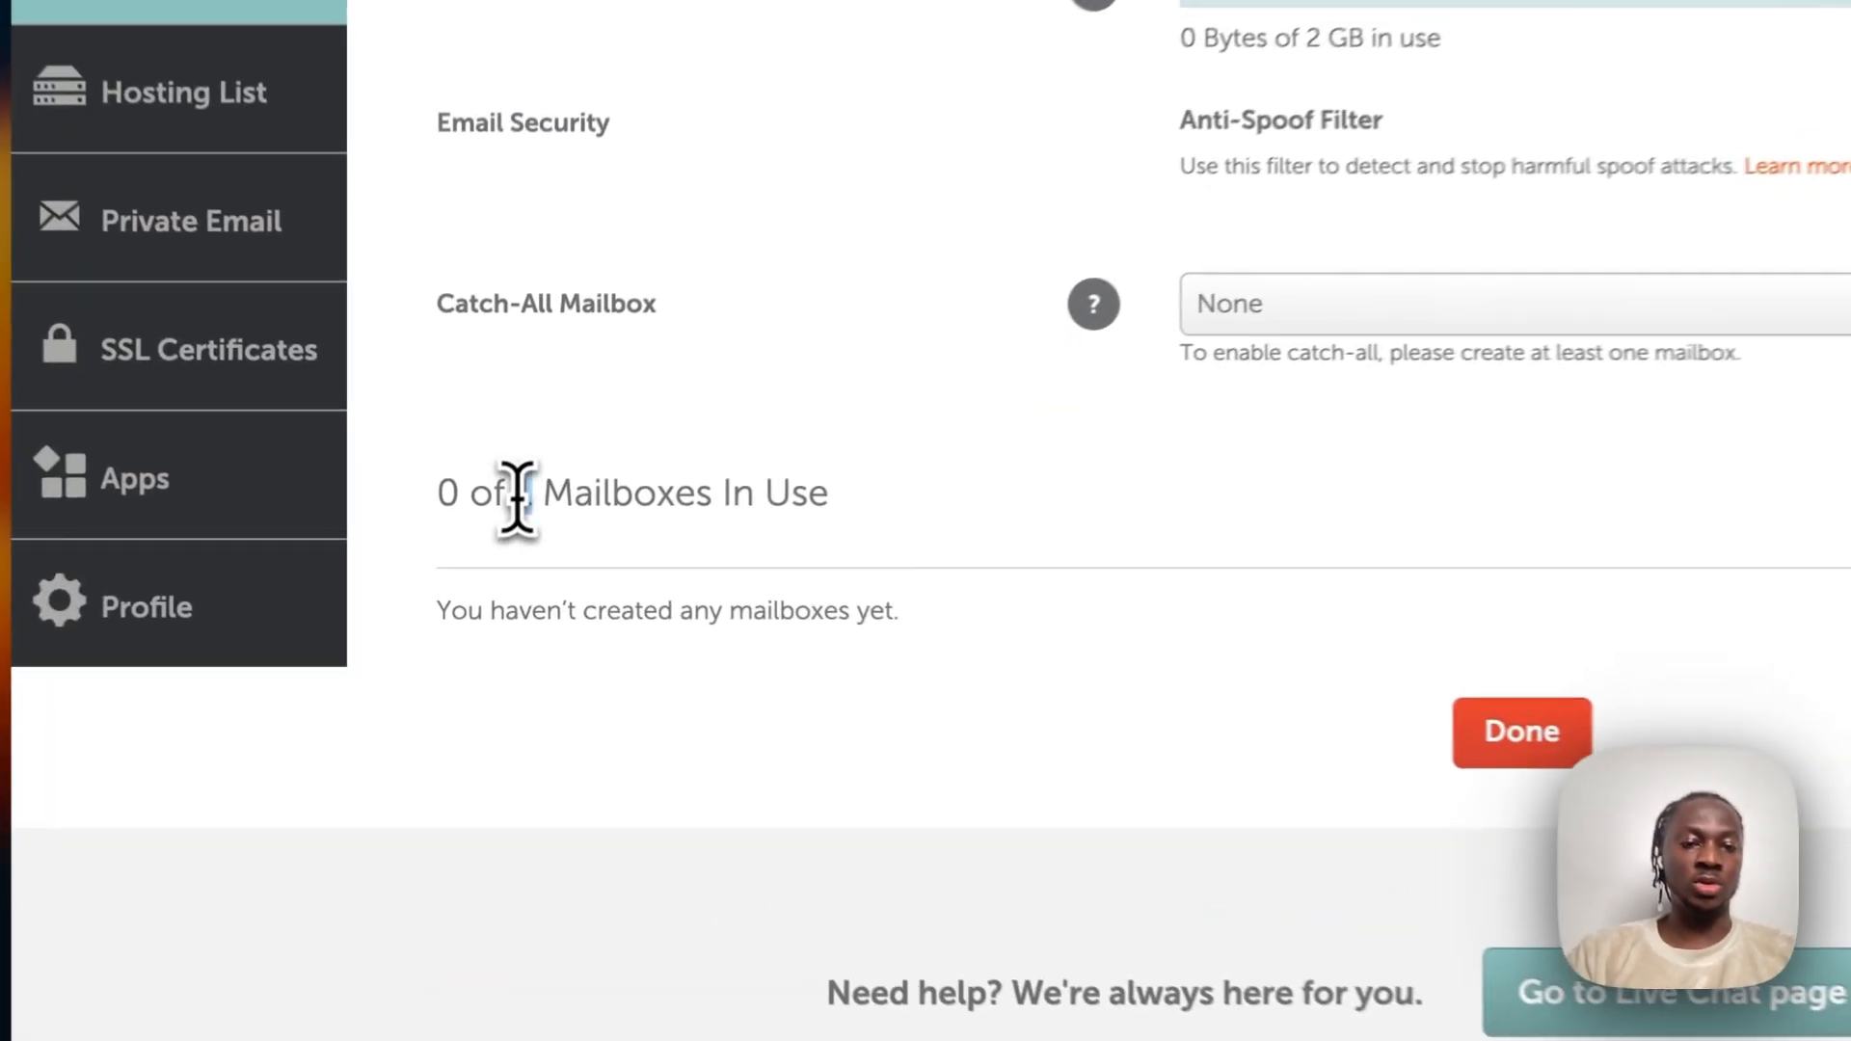
drag(484, 530, 589, 530)
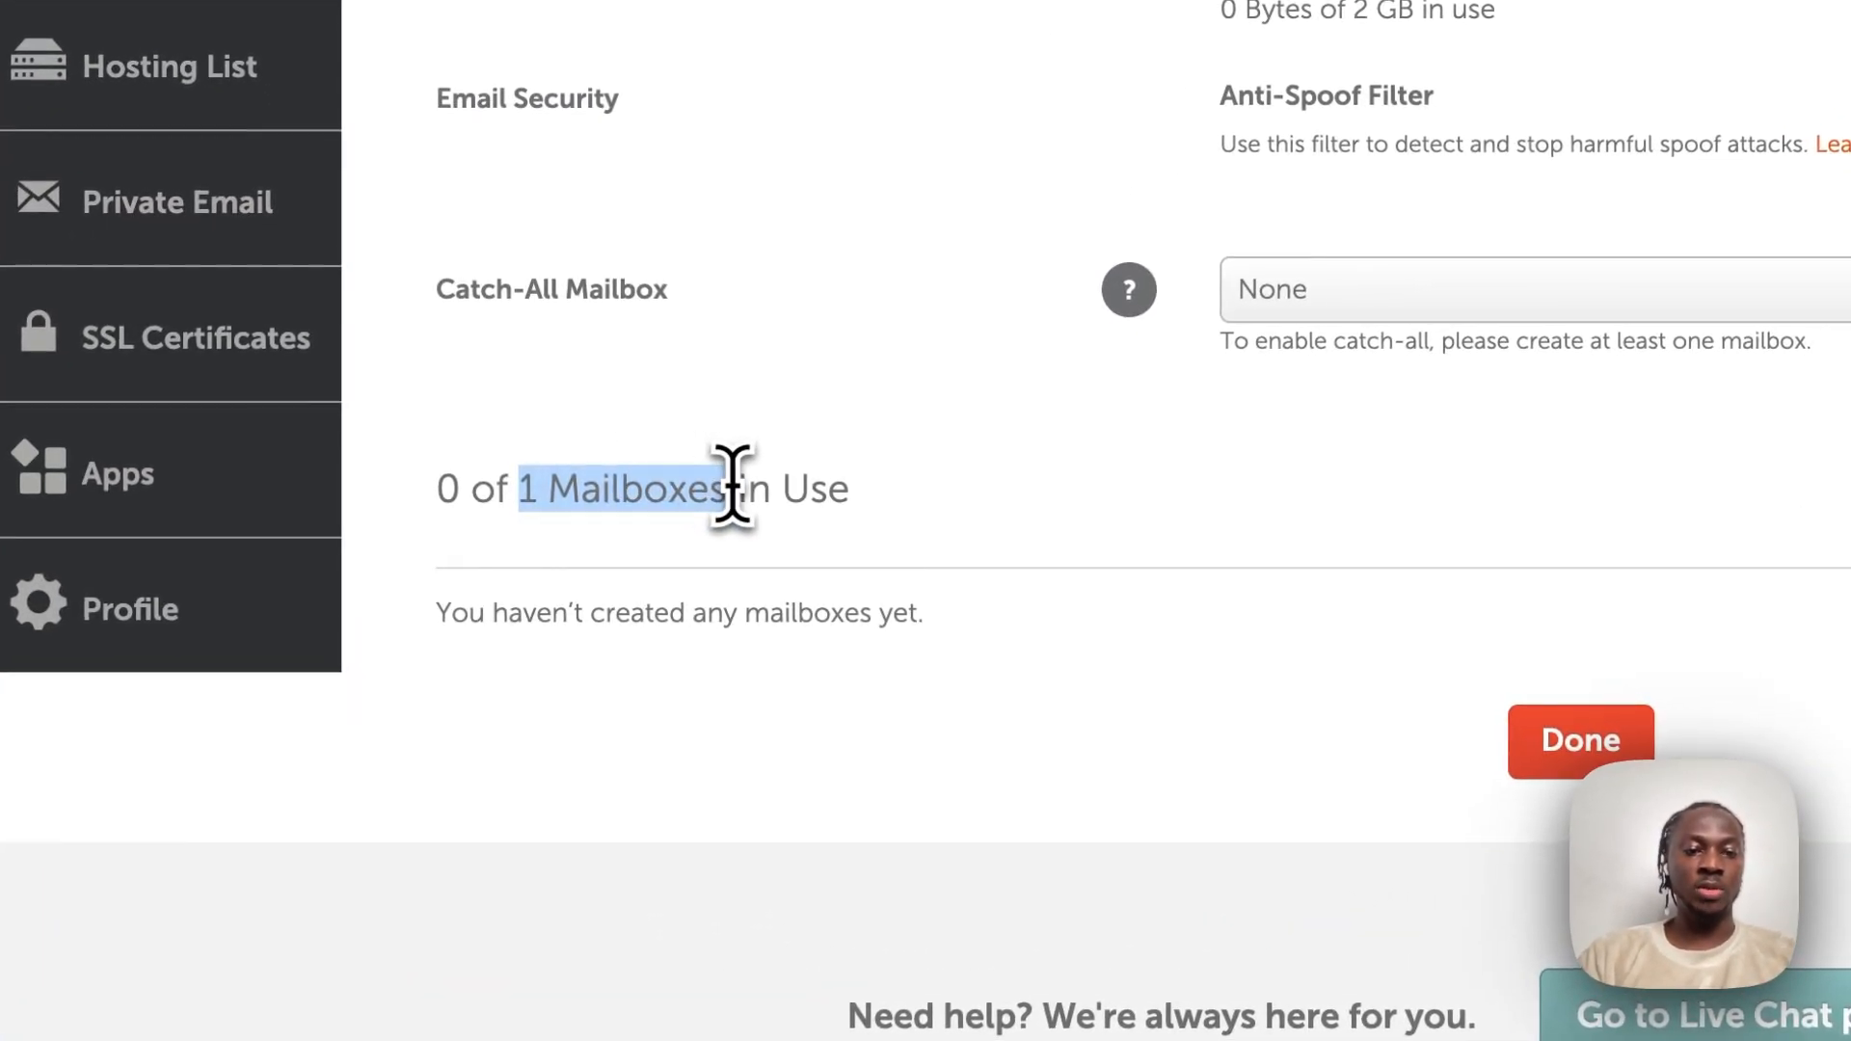
click(1665, 557)
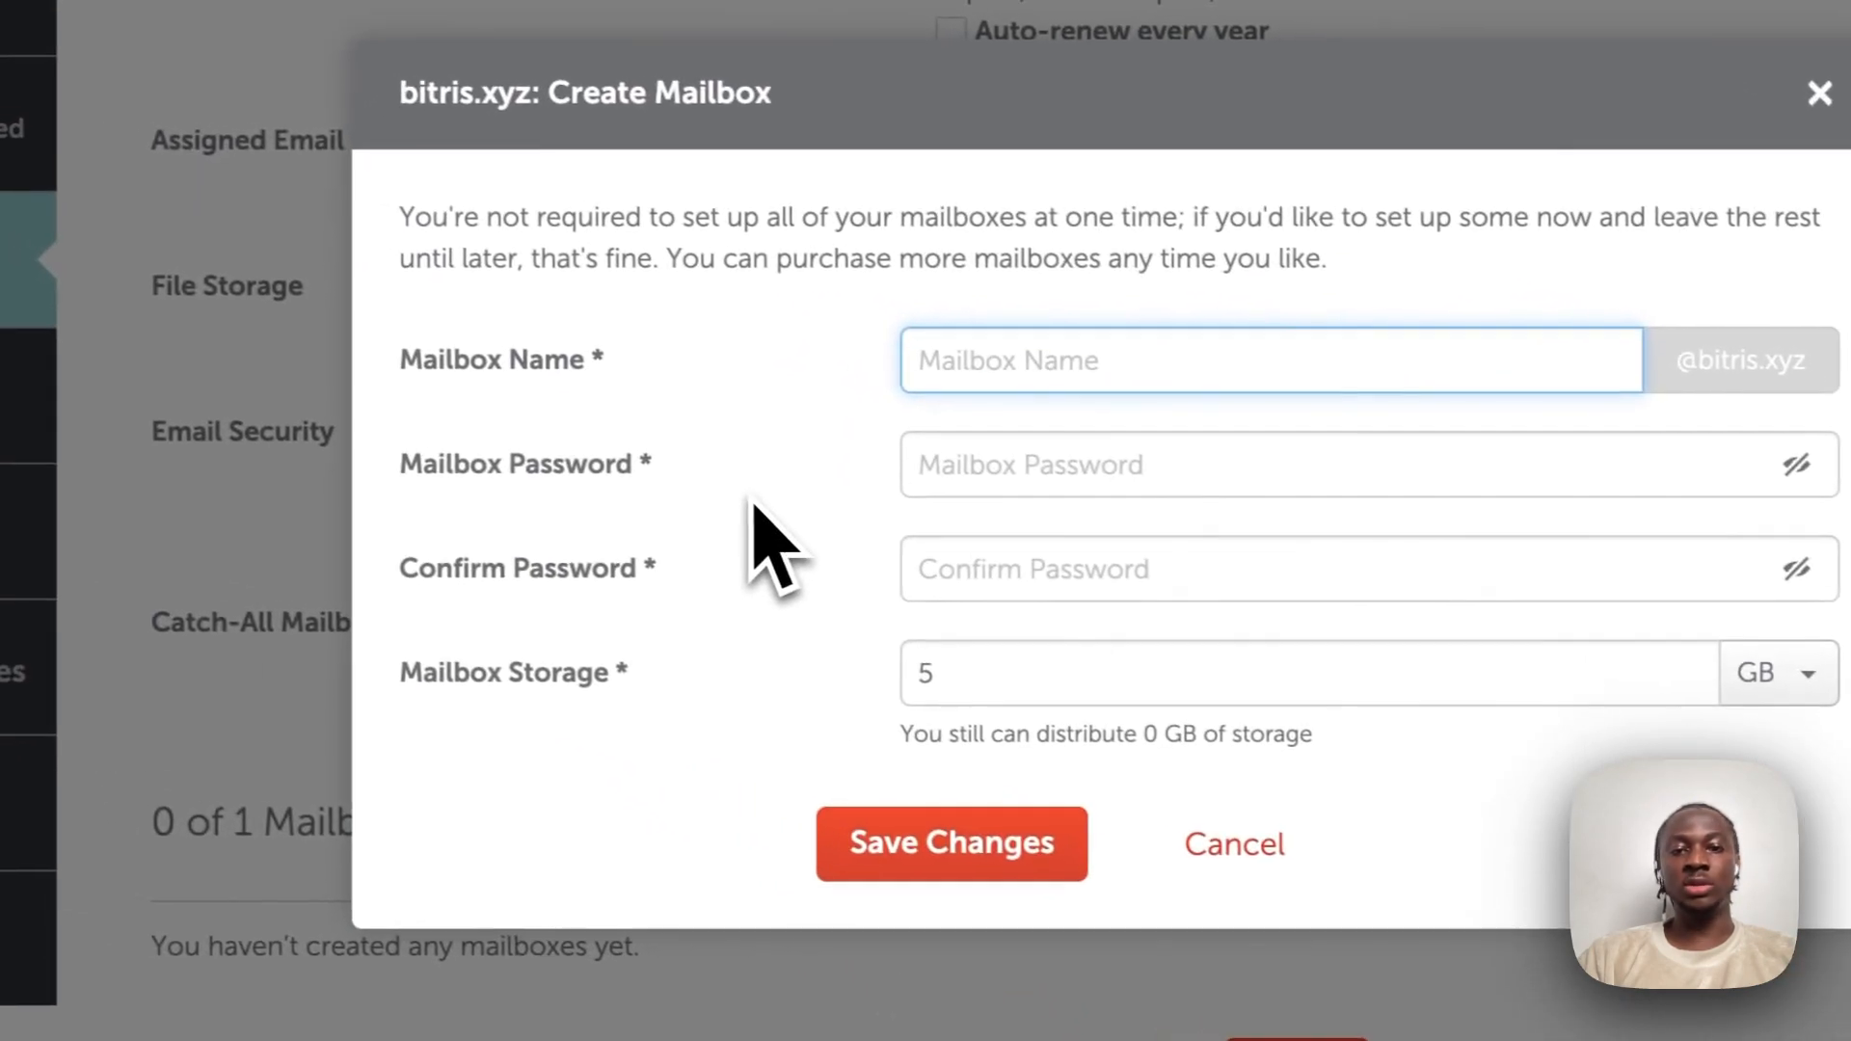
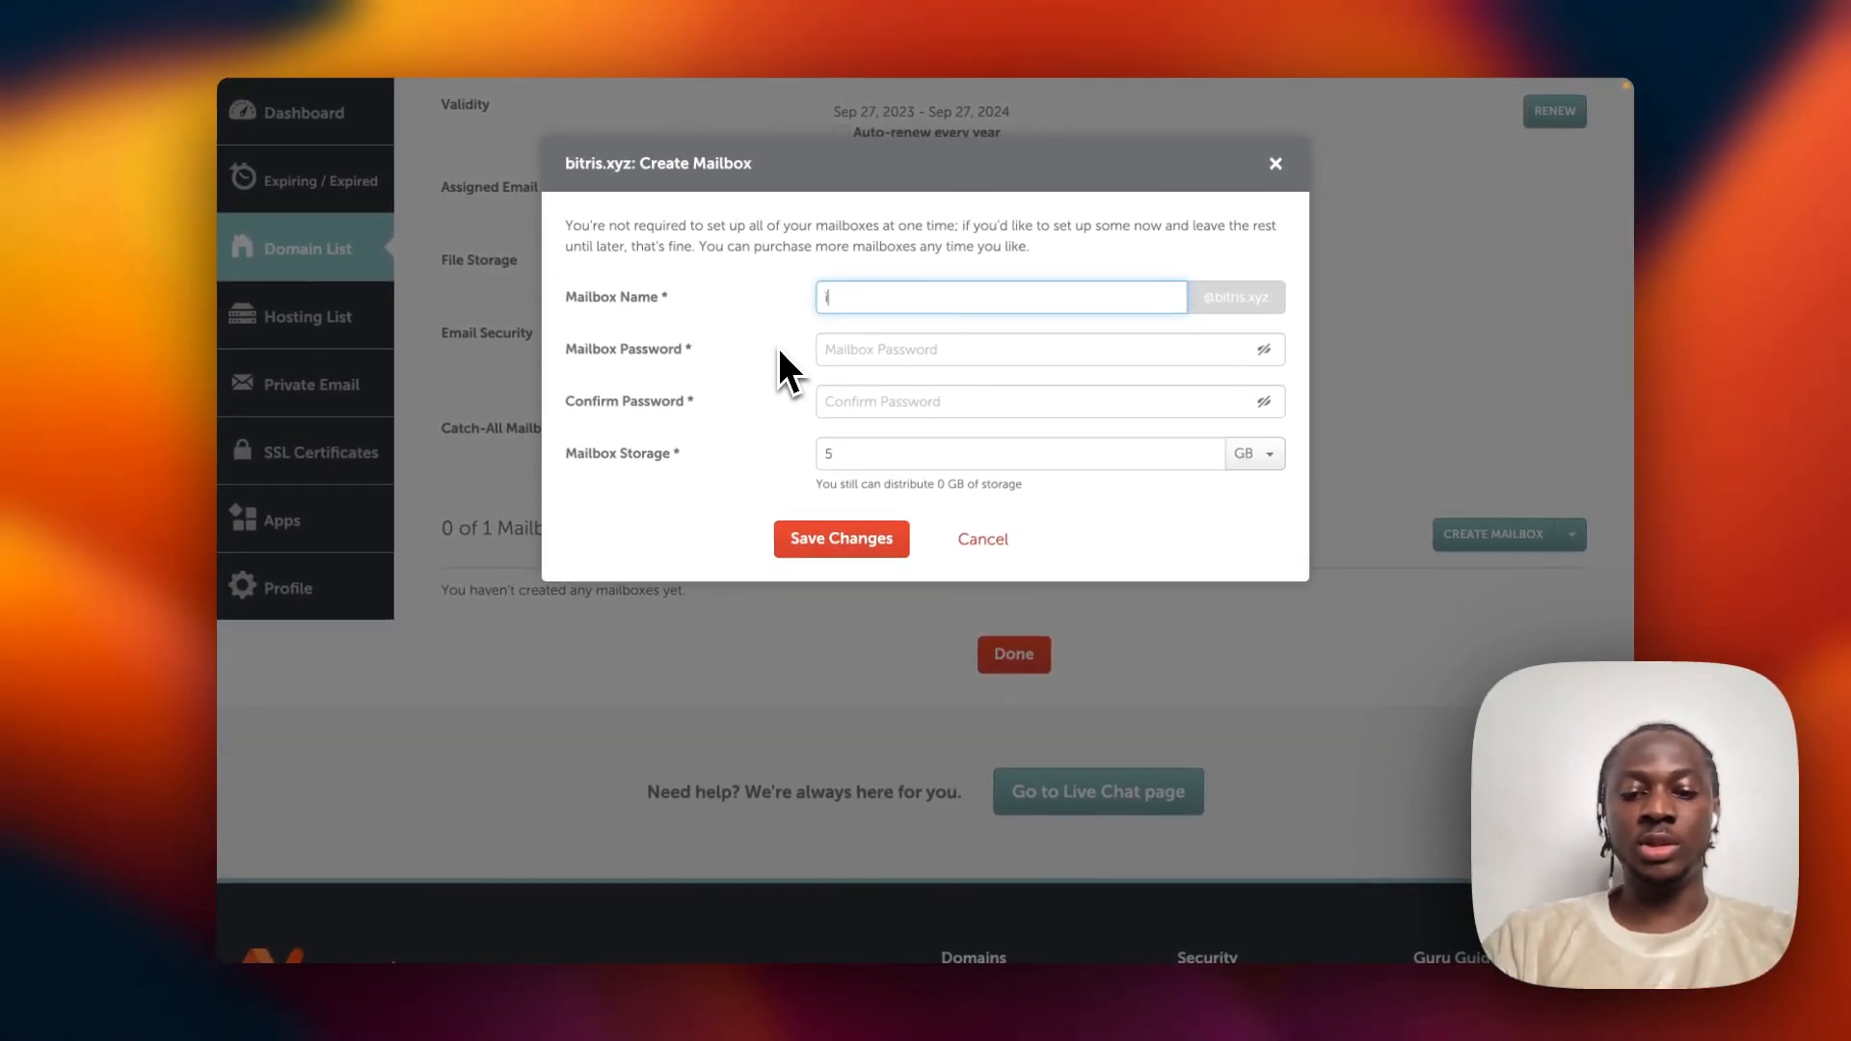
click(863, 350)
text(*******)
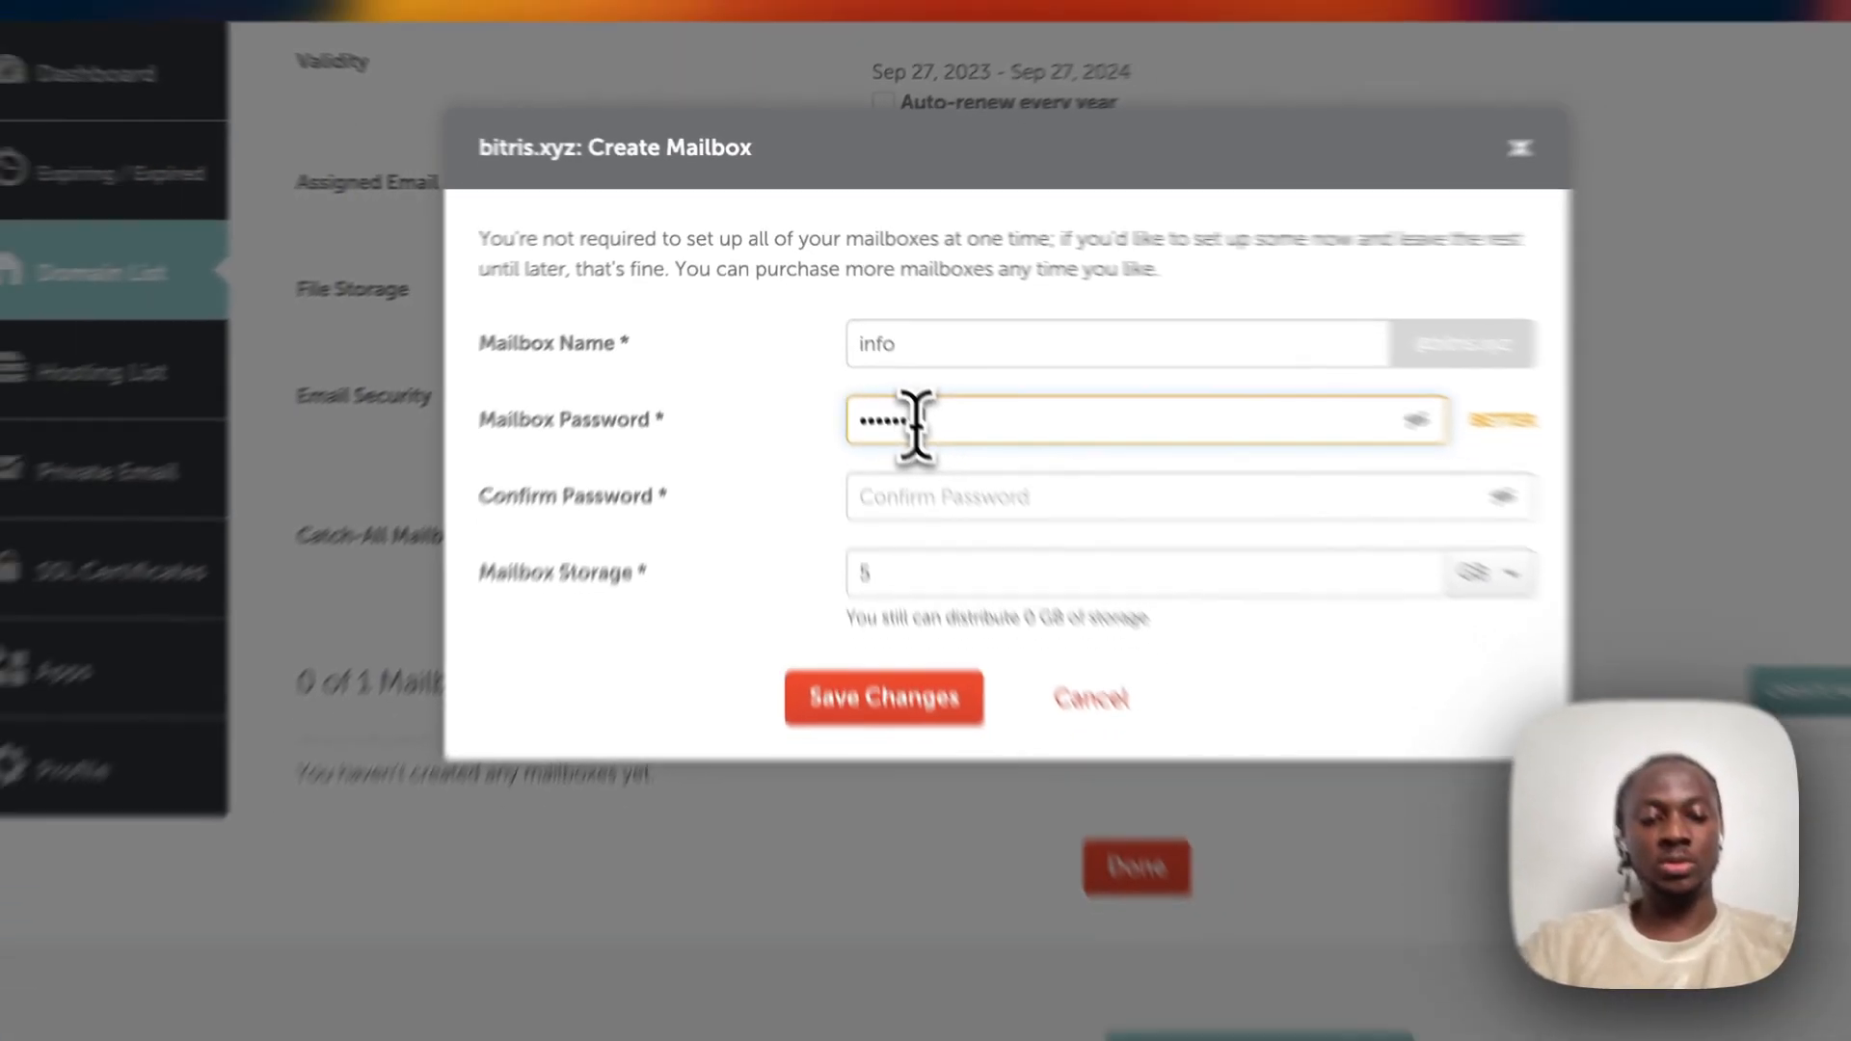
text(***)
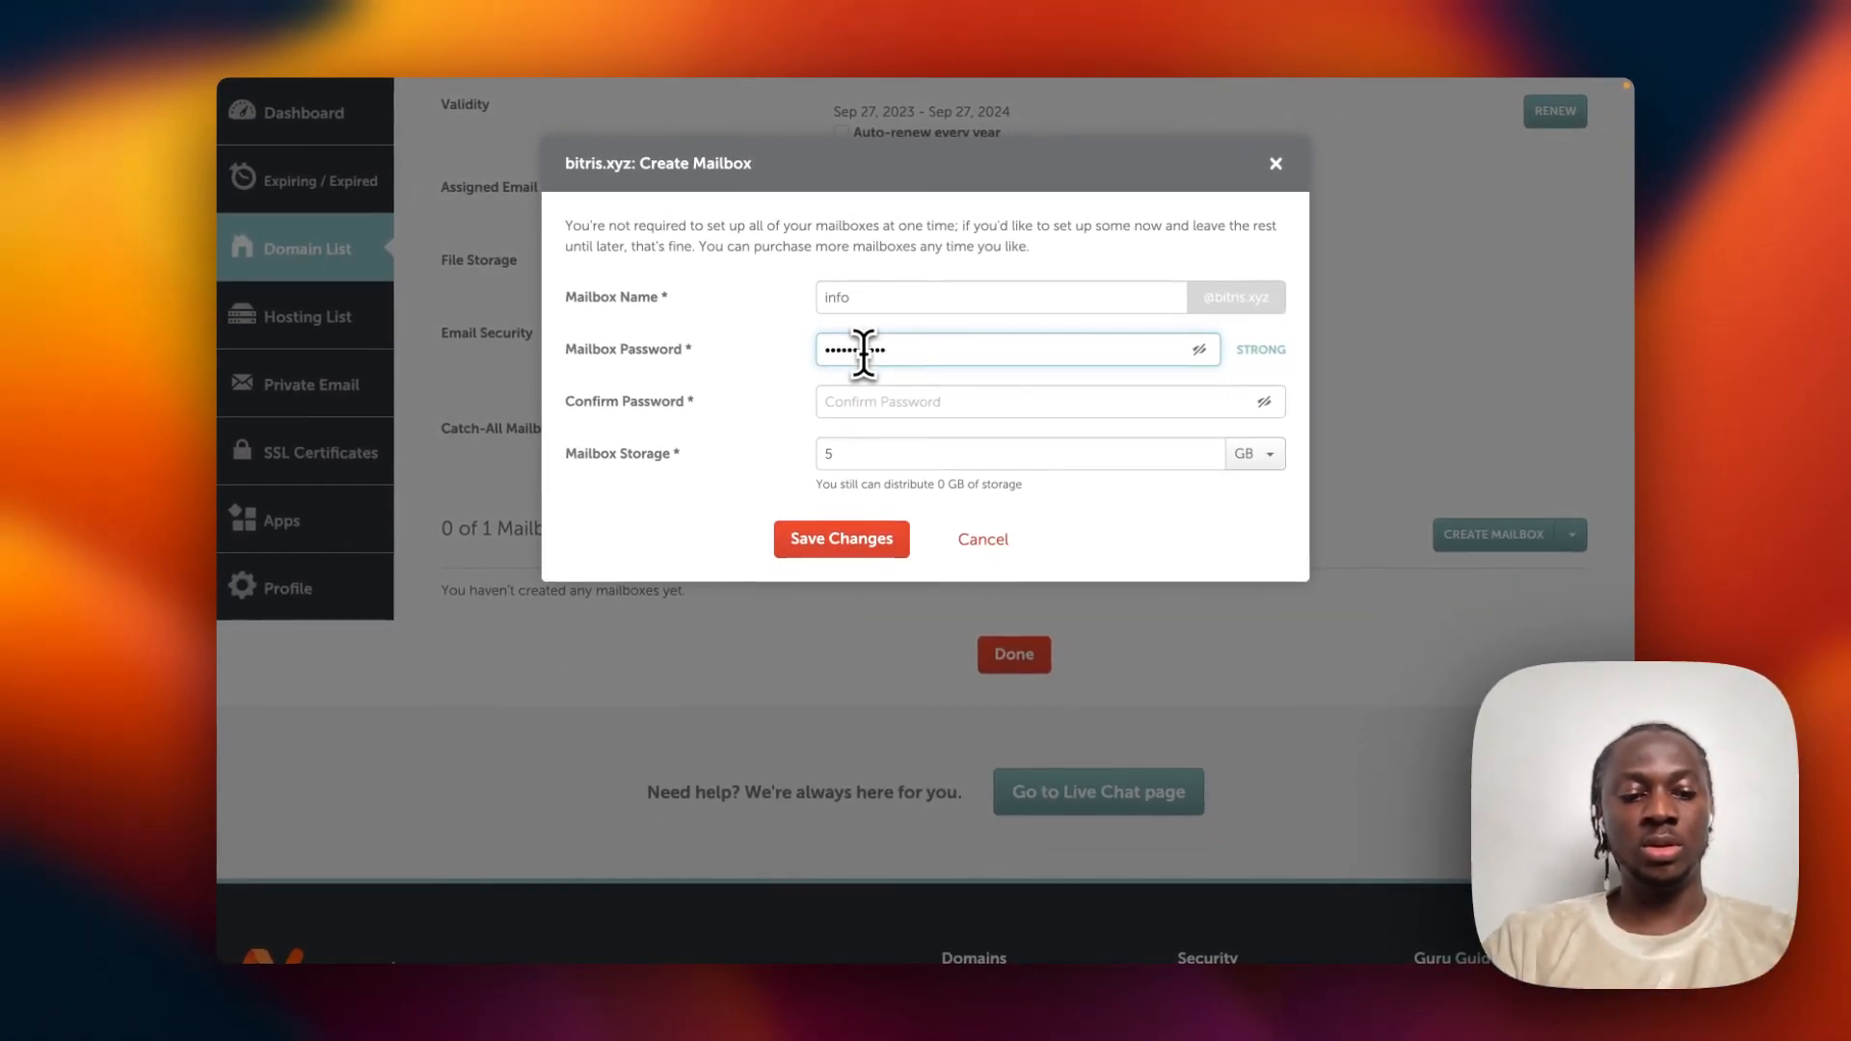
key(Tab)
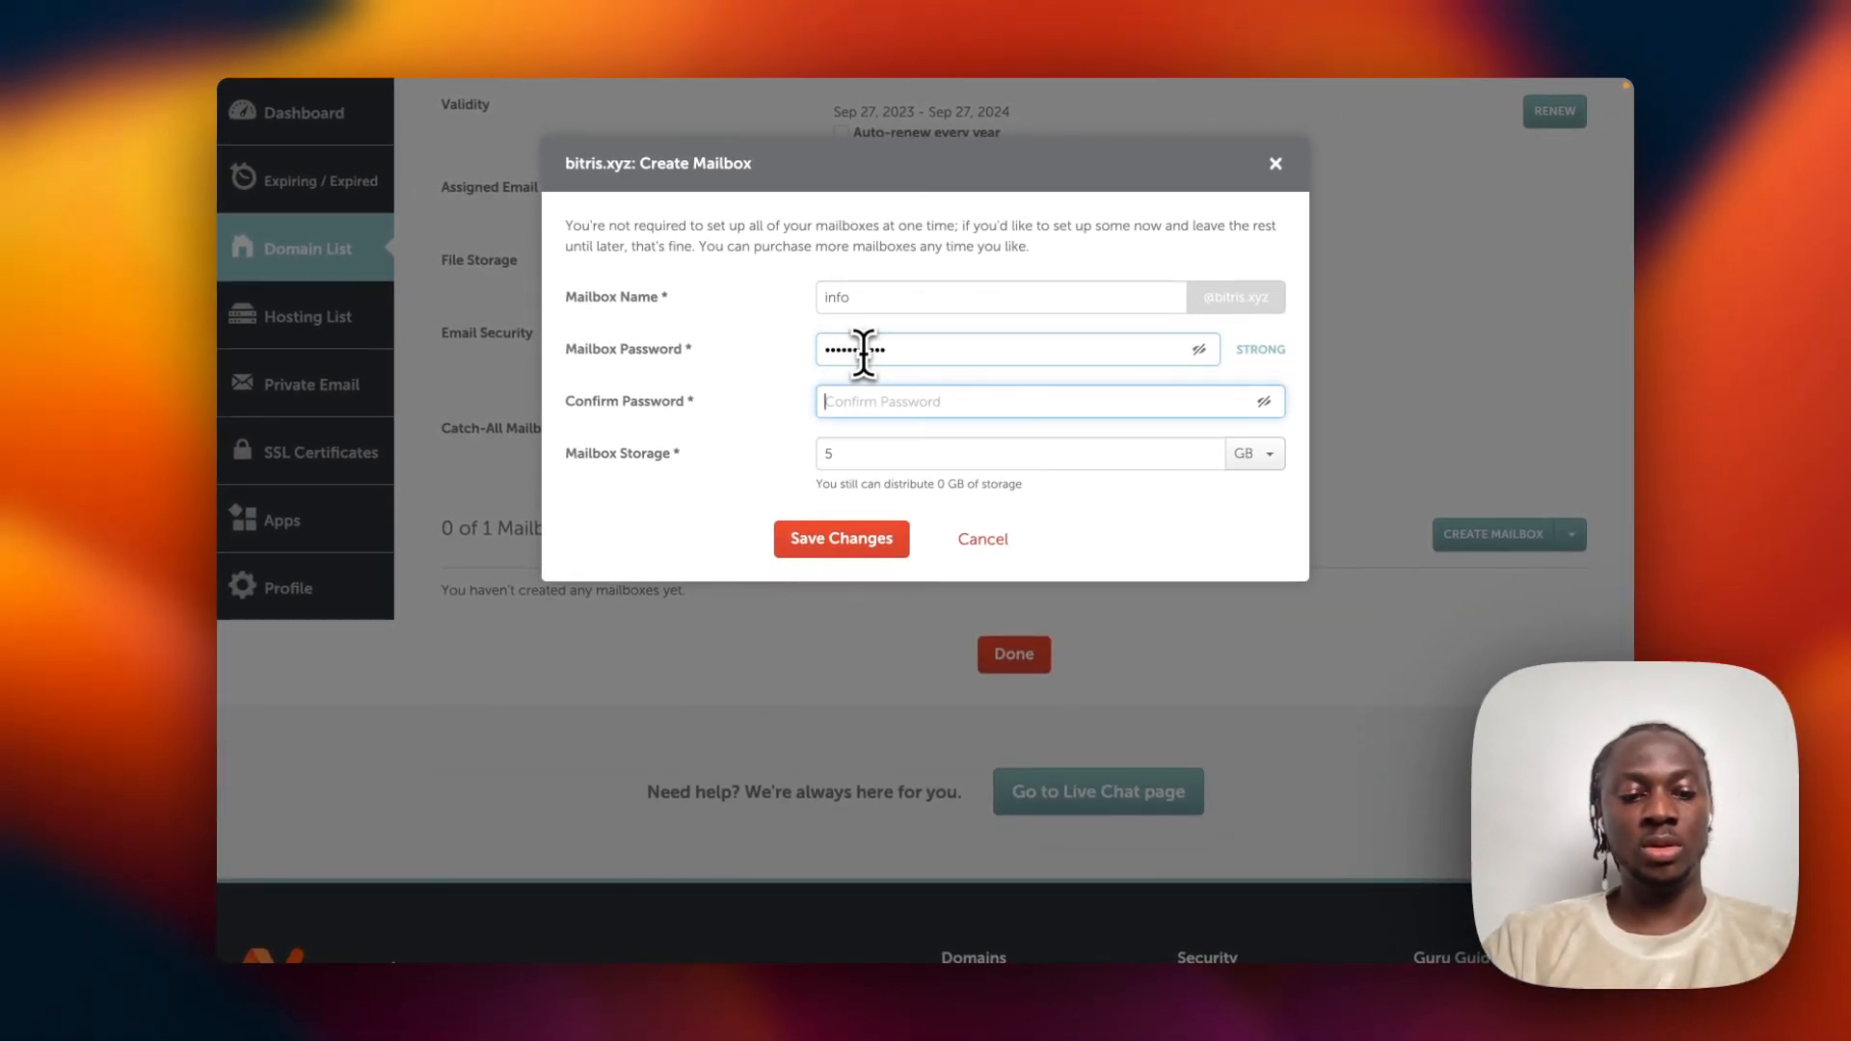
text(•)
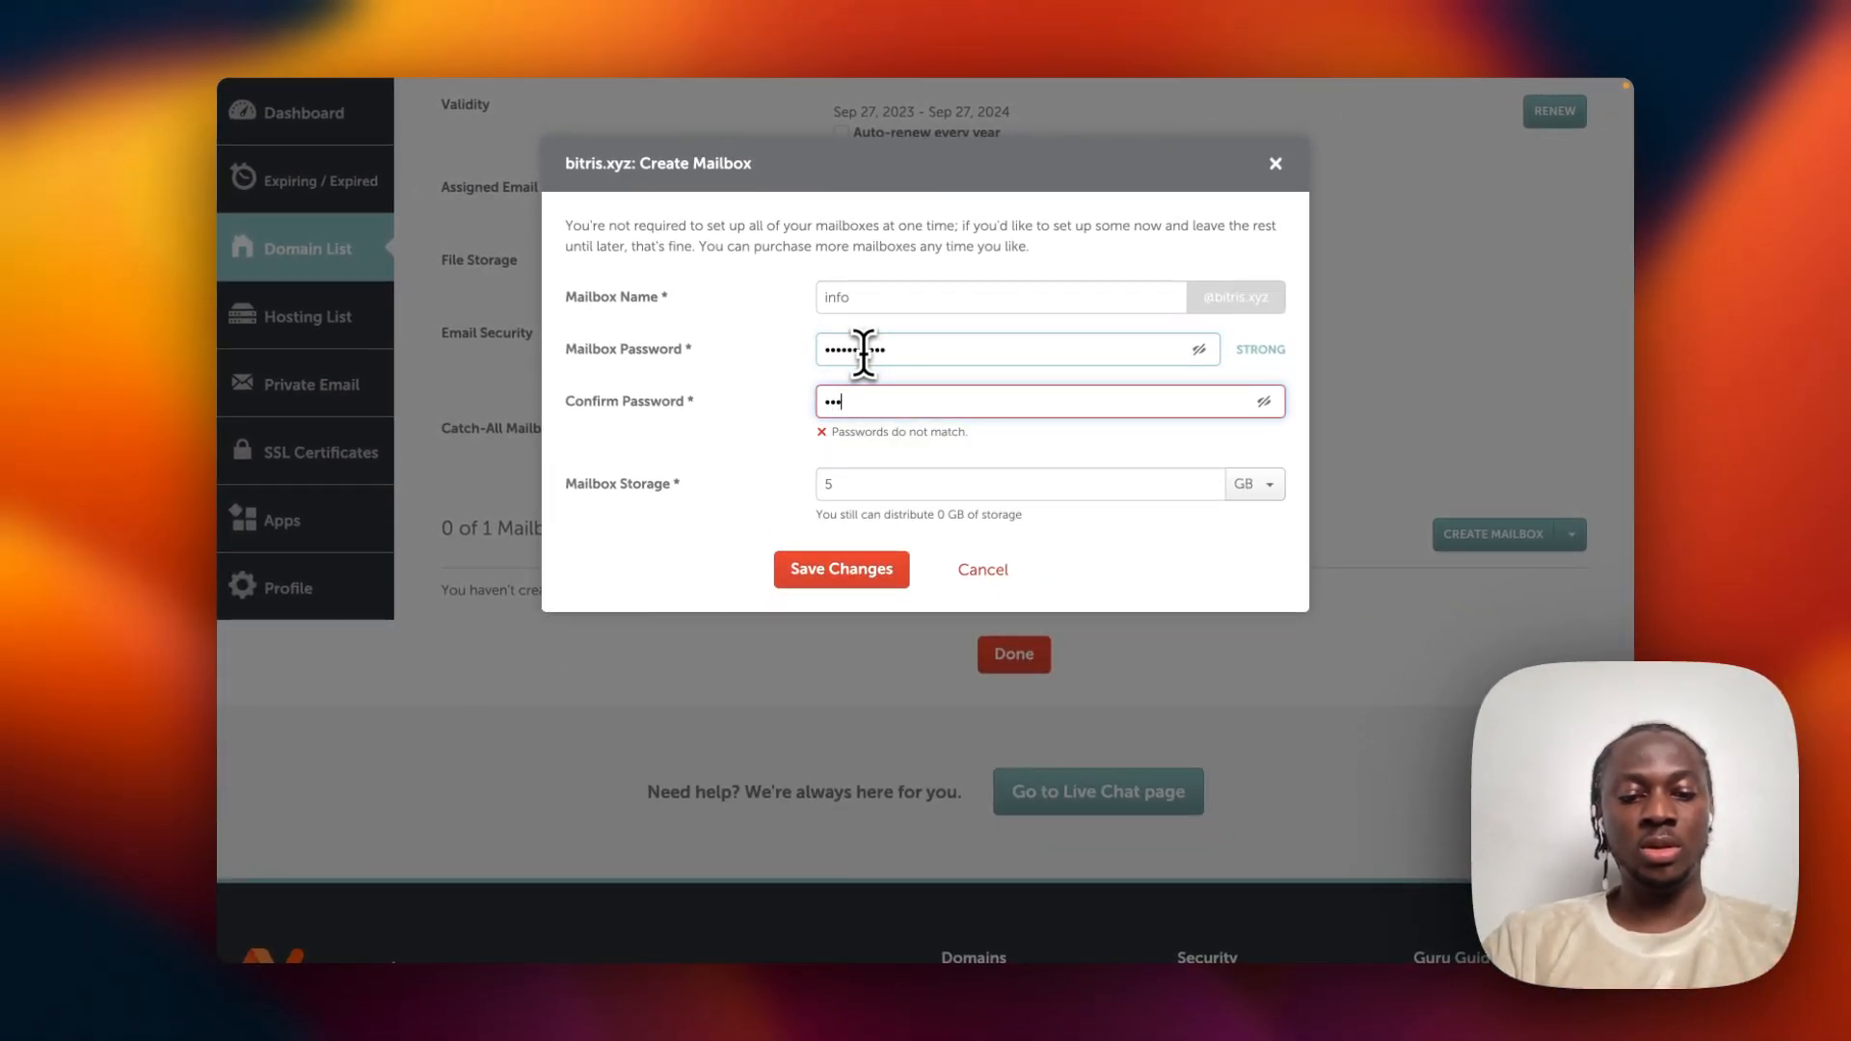
text(••••••••••)
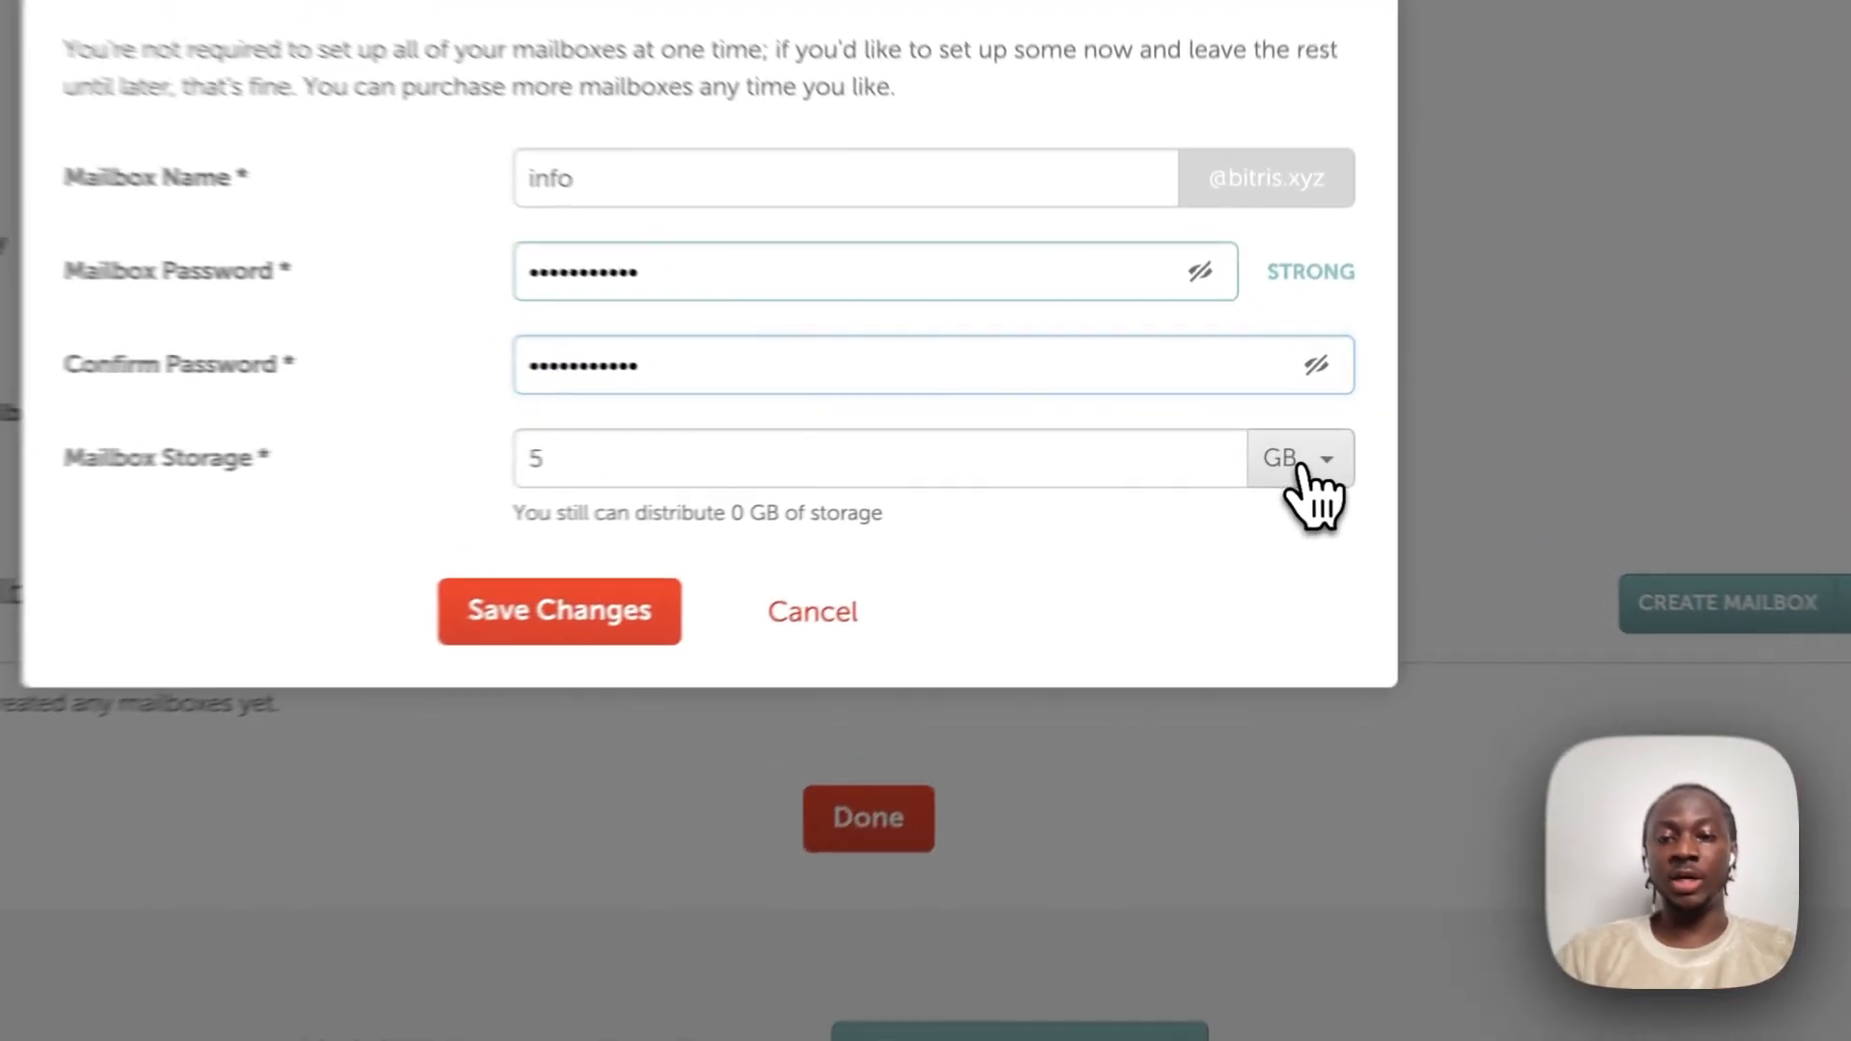
click(1257, 460)
click(1256, 460)
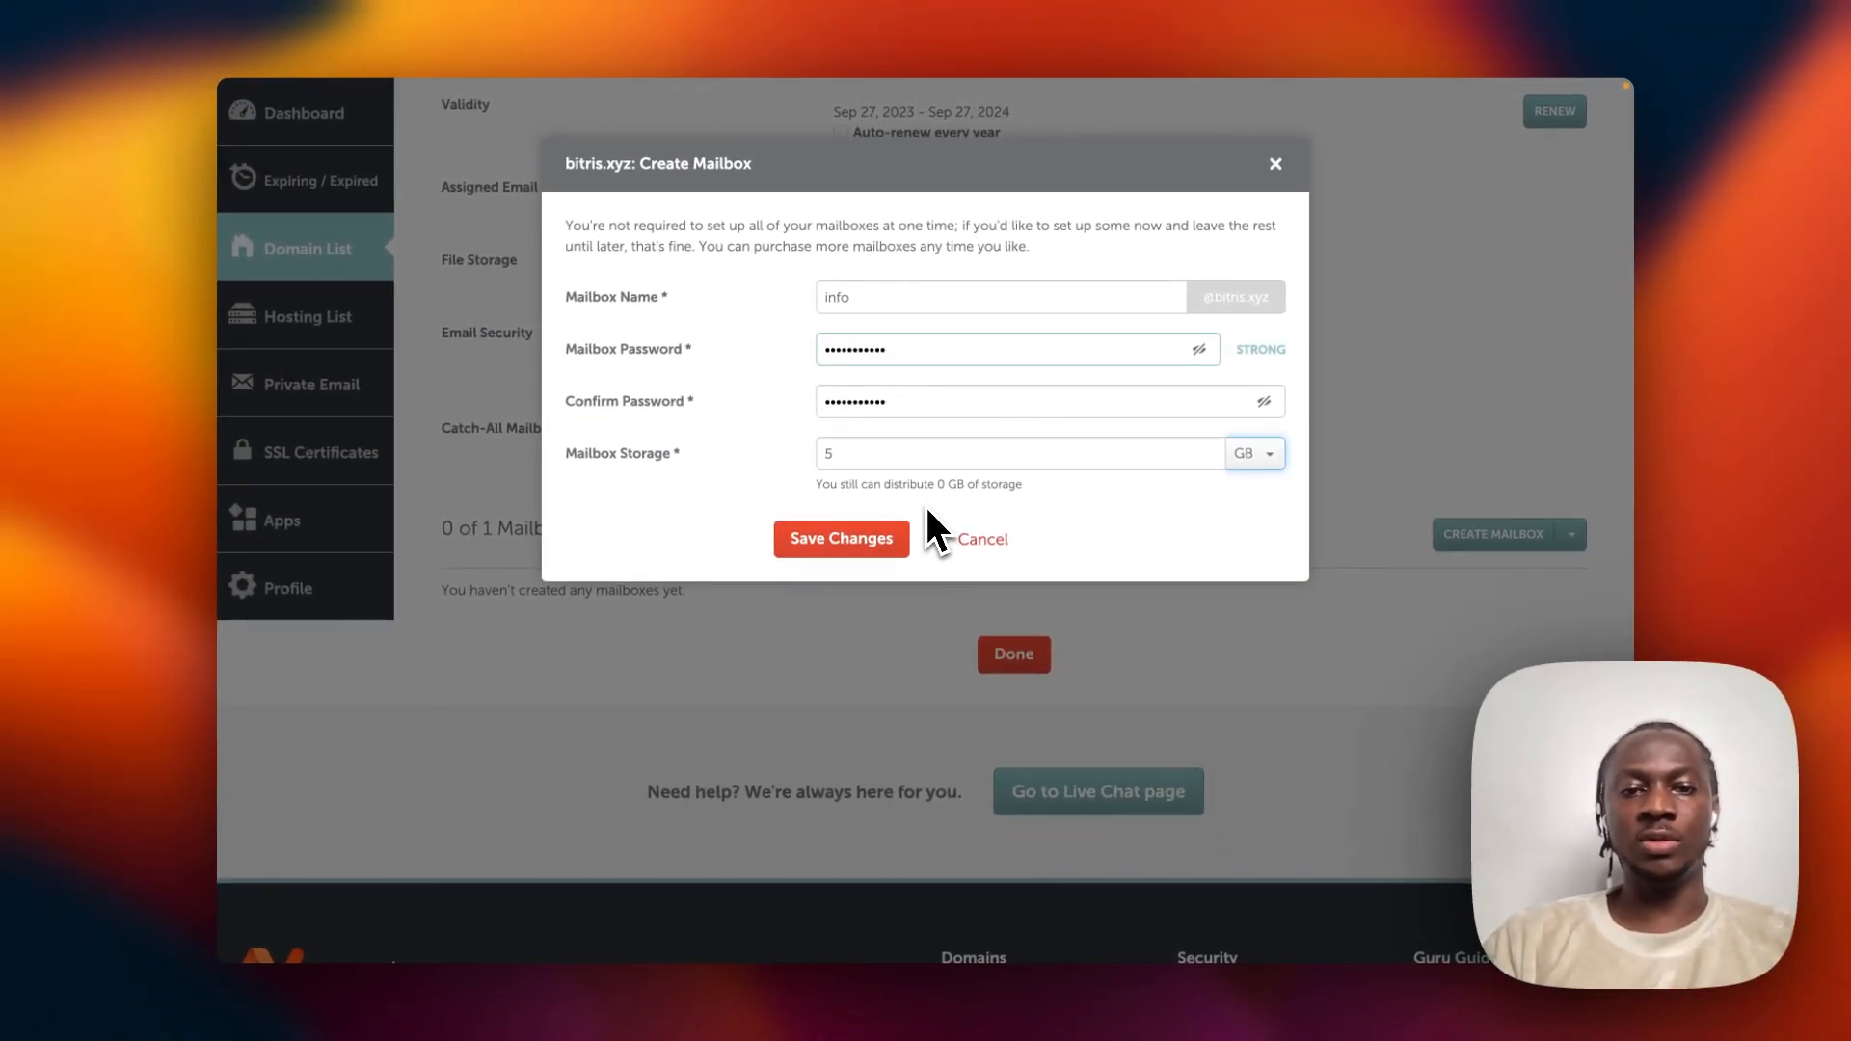
click(852, 545)
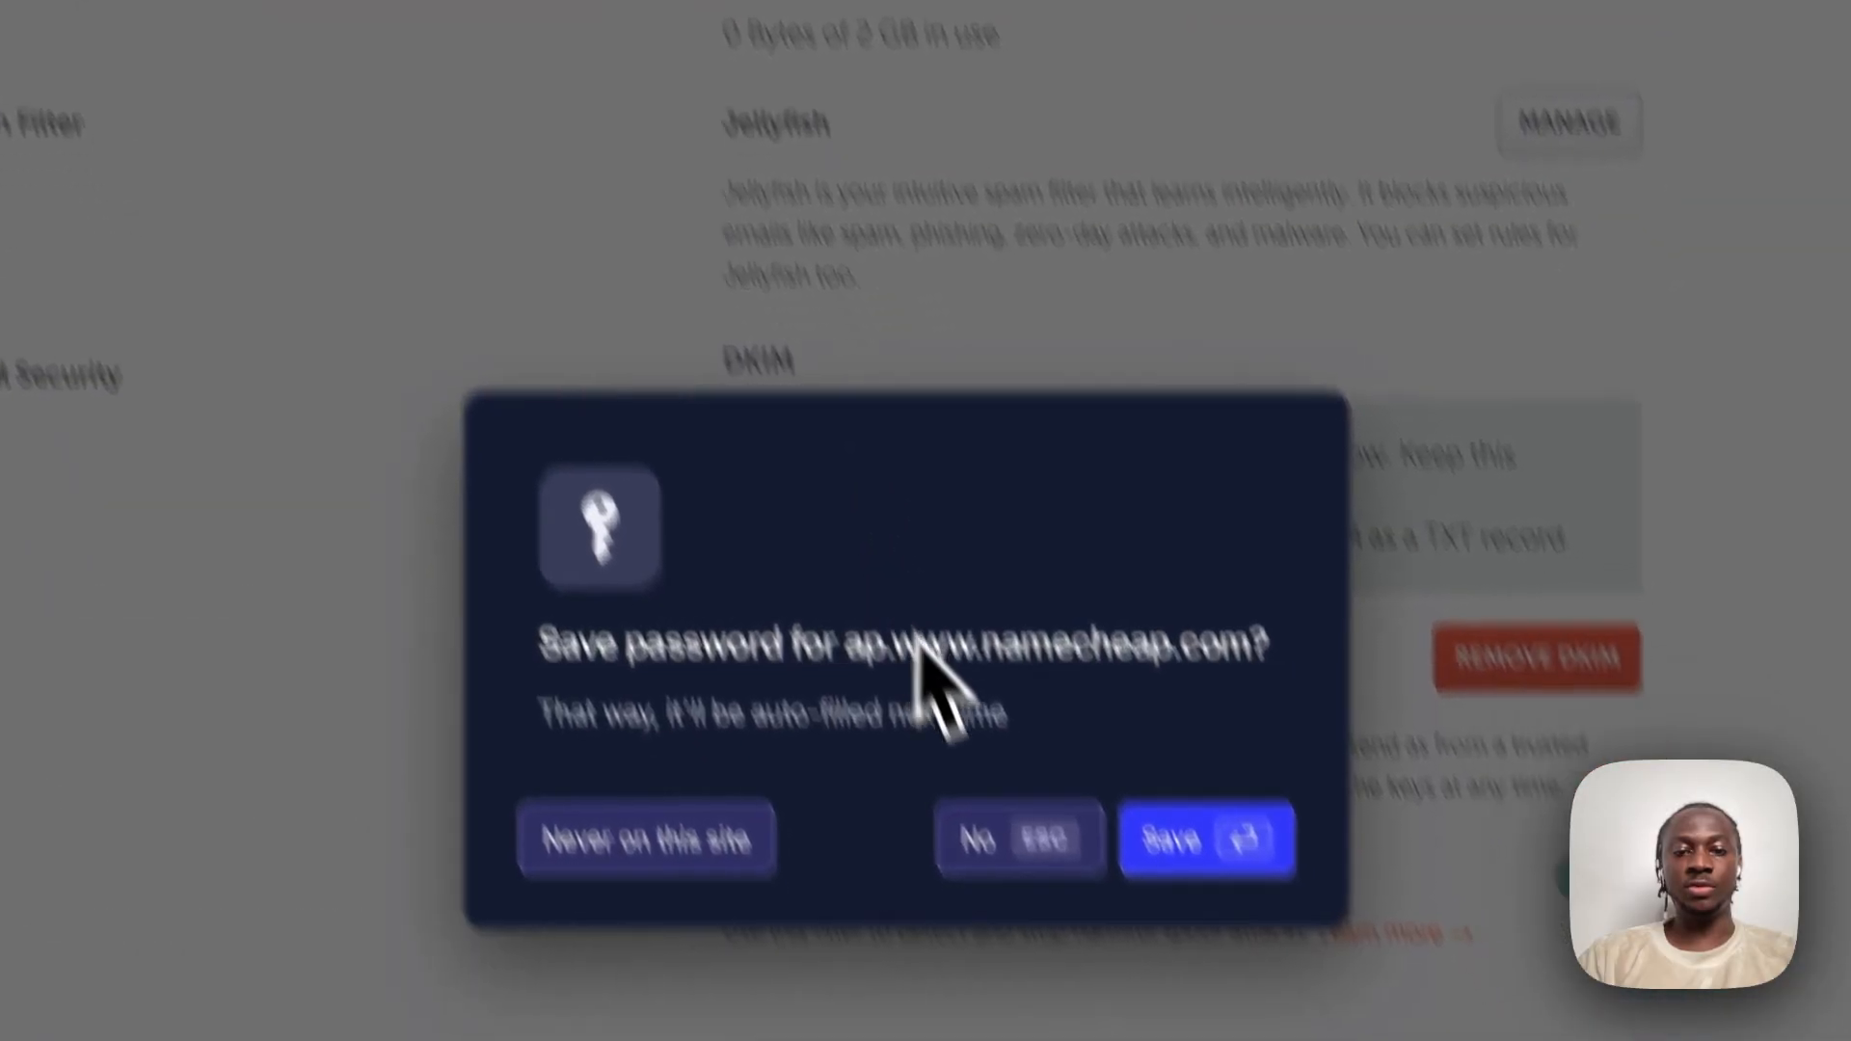
click(1196, 854)
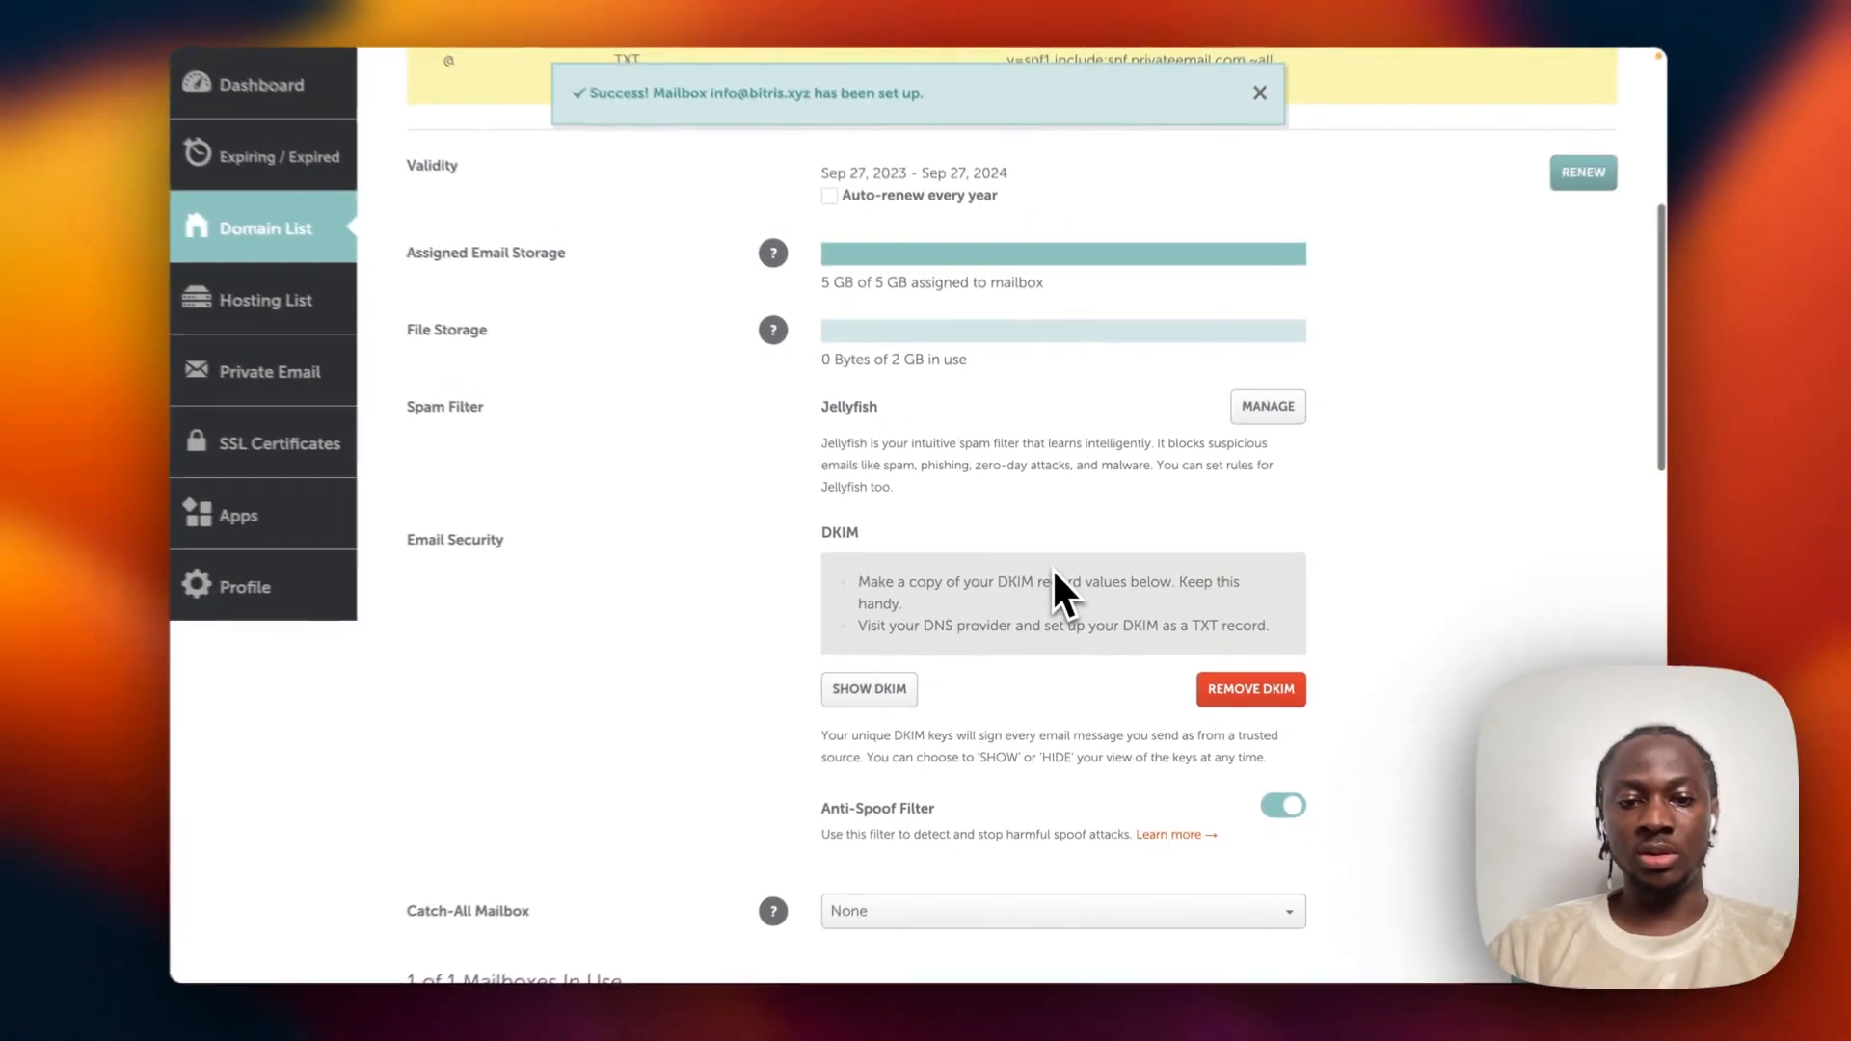
scroll(1053, 571, down, 2)
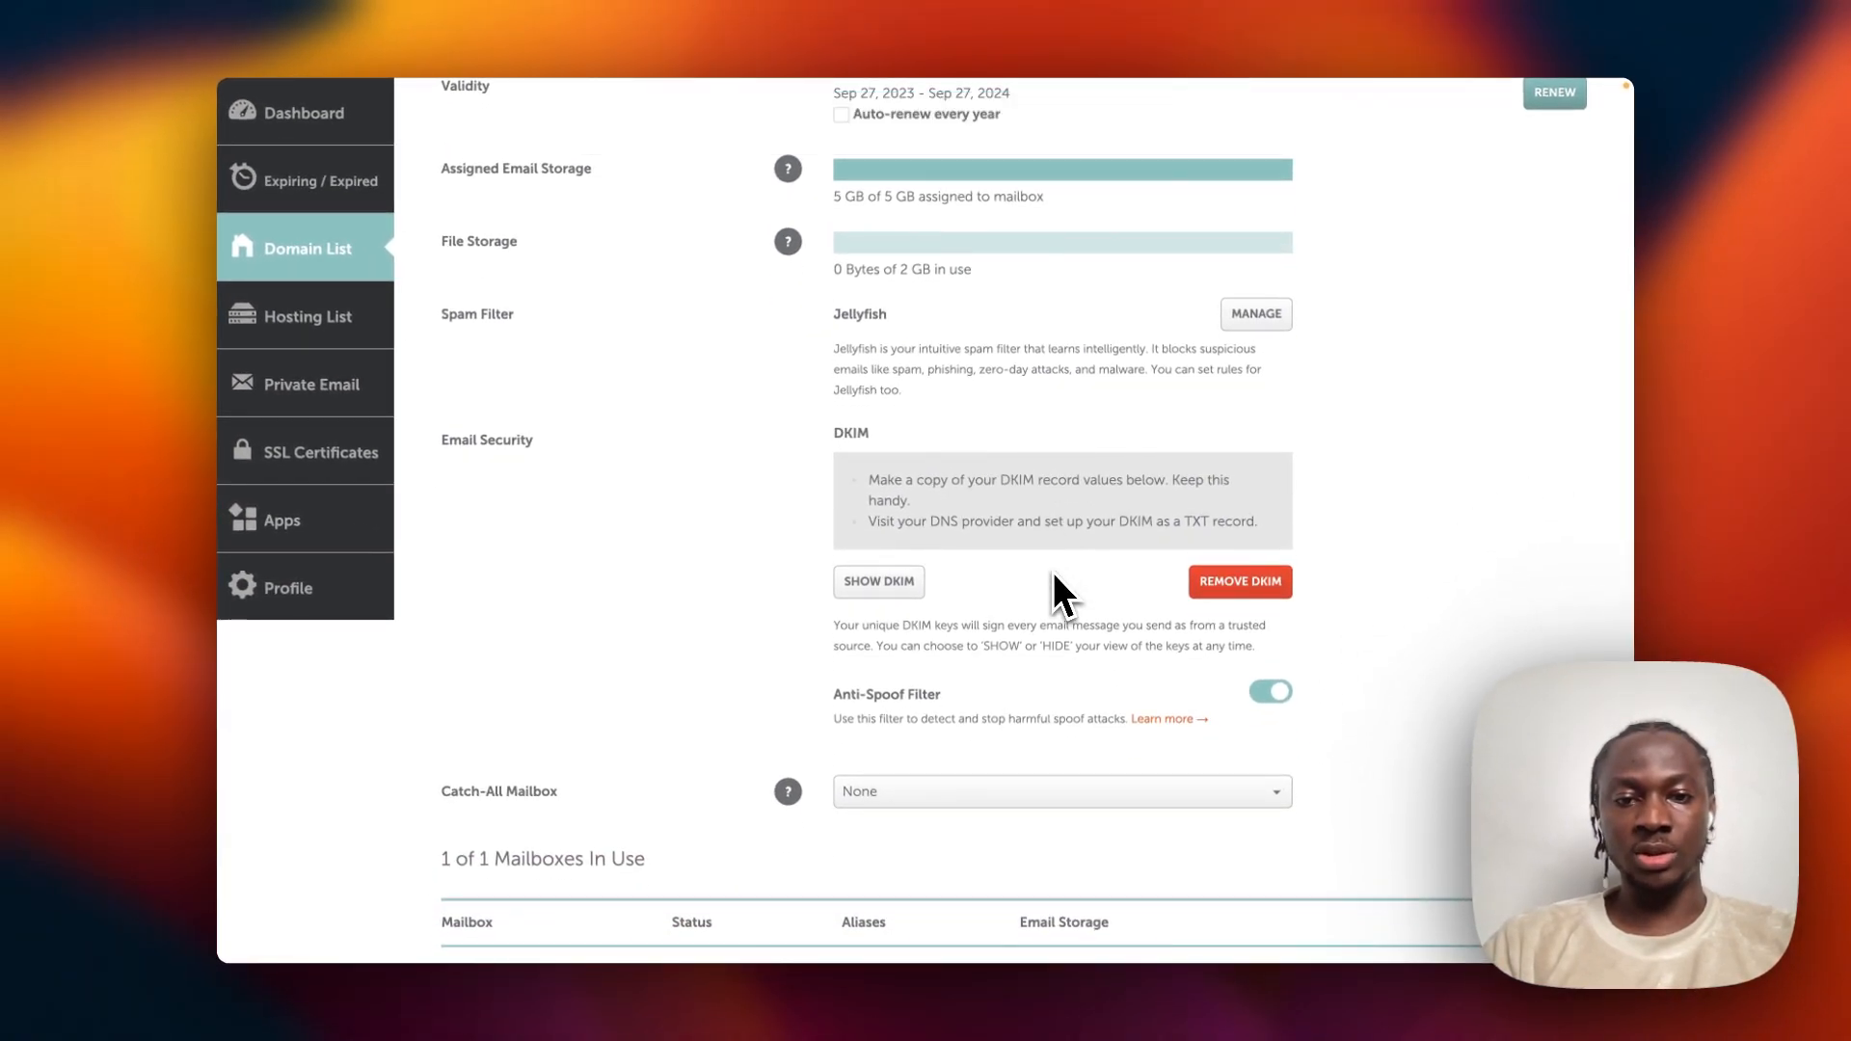
scroll(978, 540, down, 3)
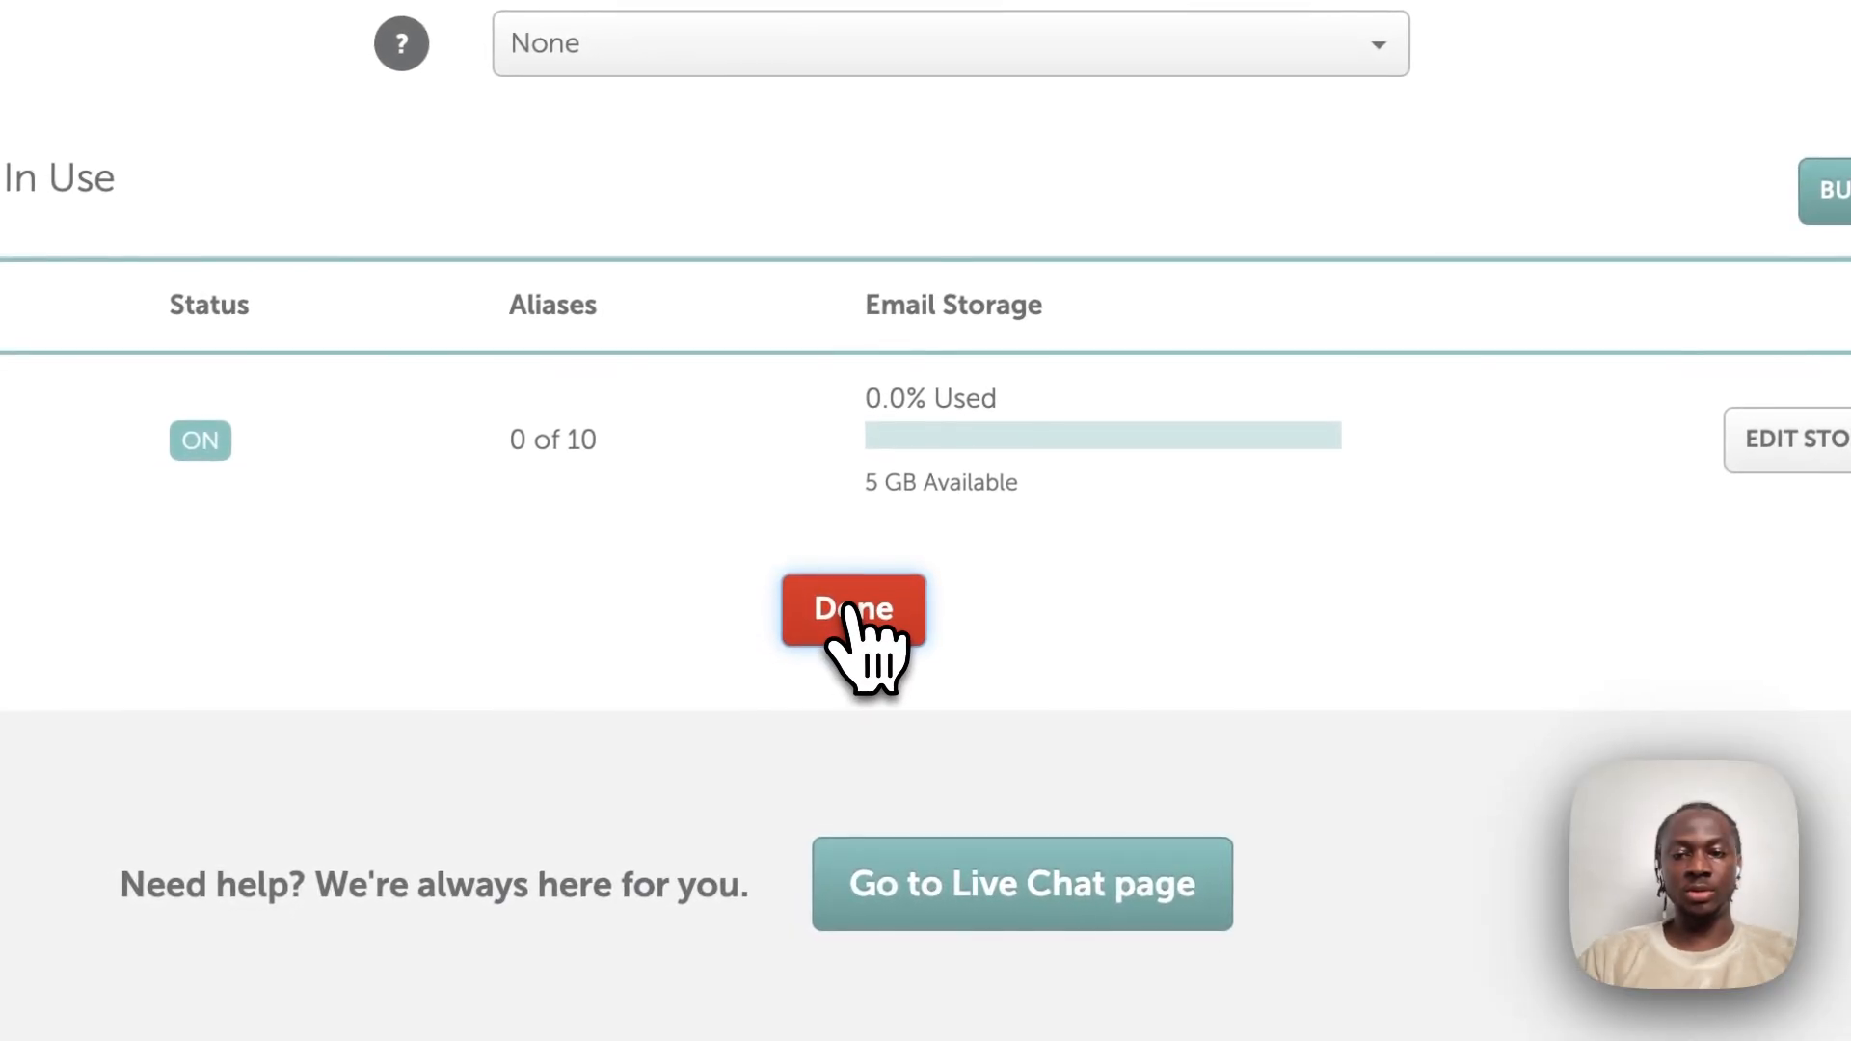
click(850, 609)
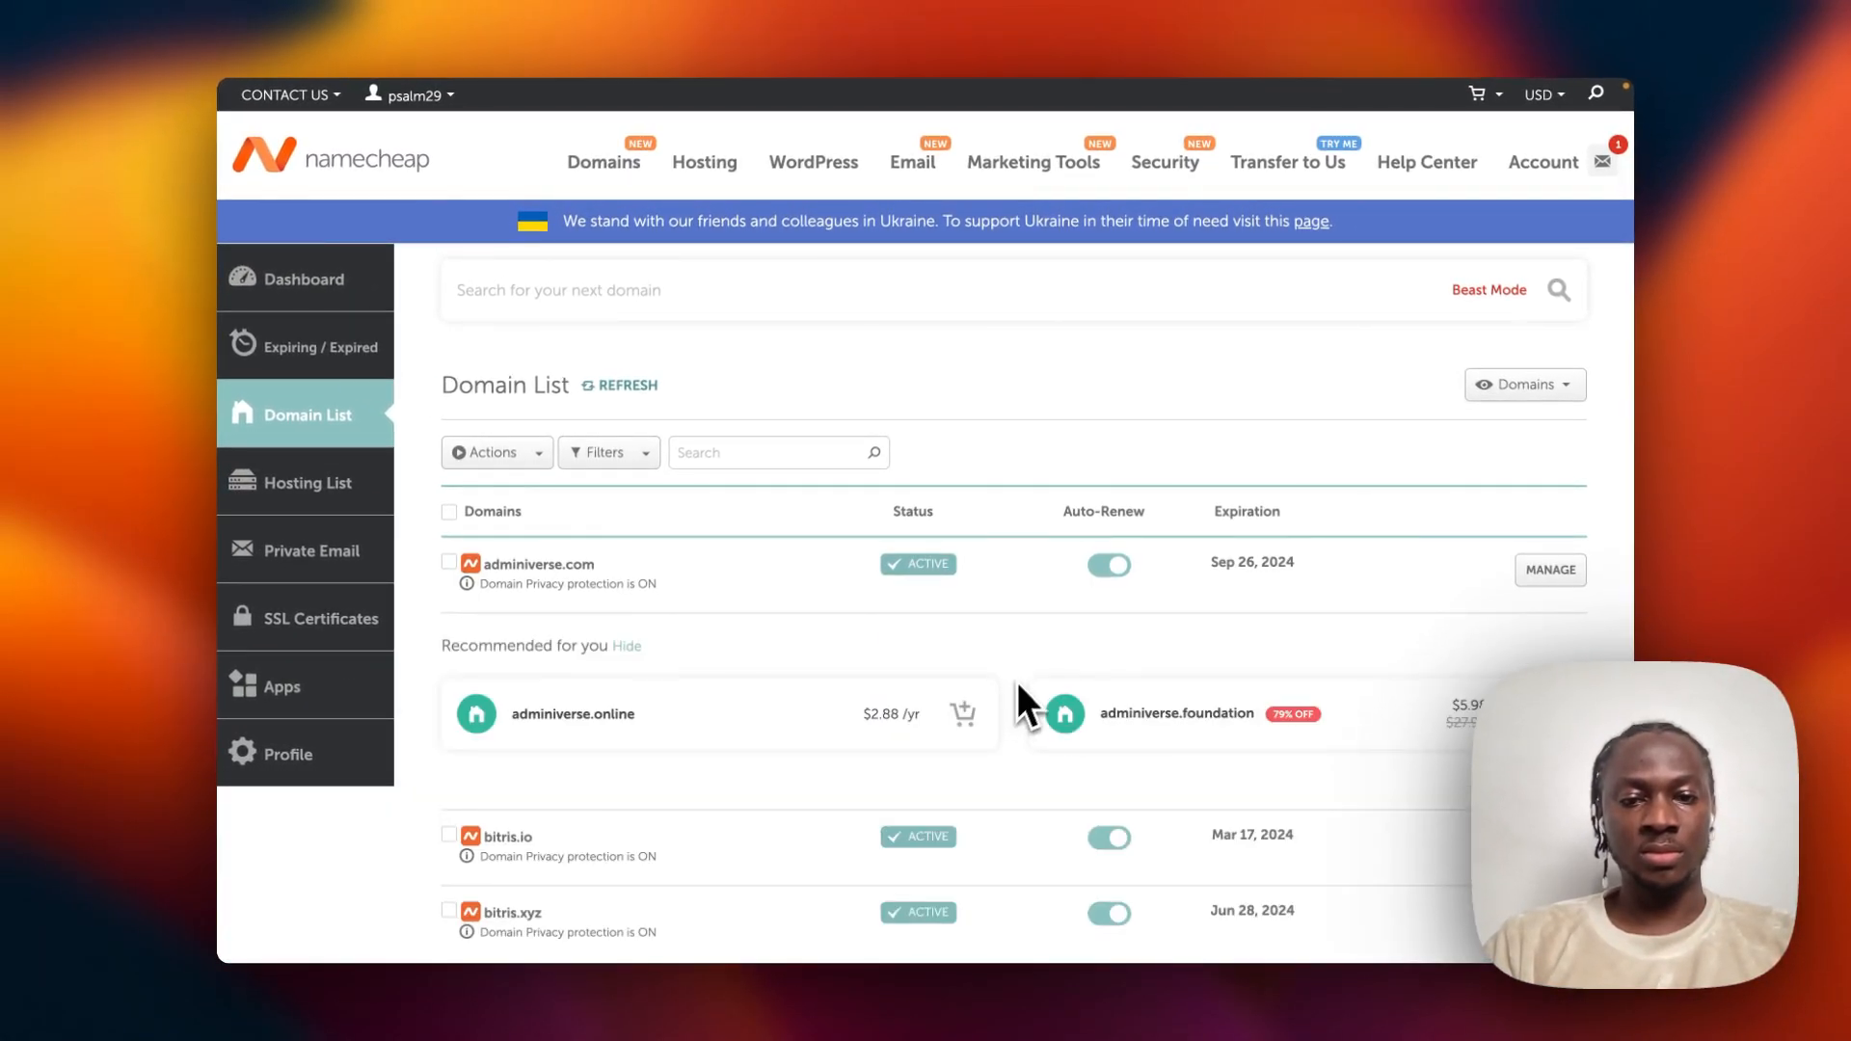
scroll(1043, 622, down, 3)
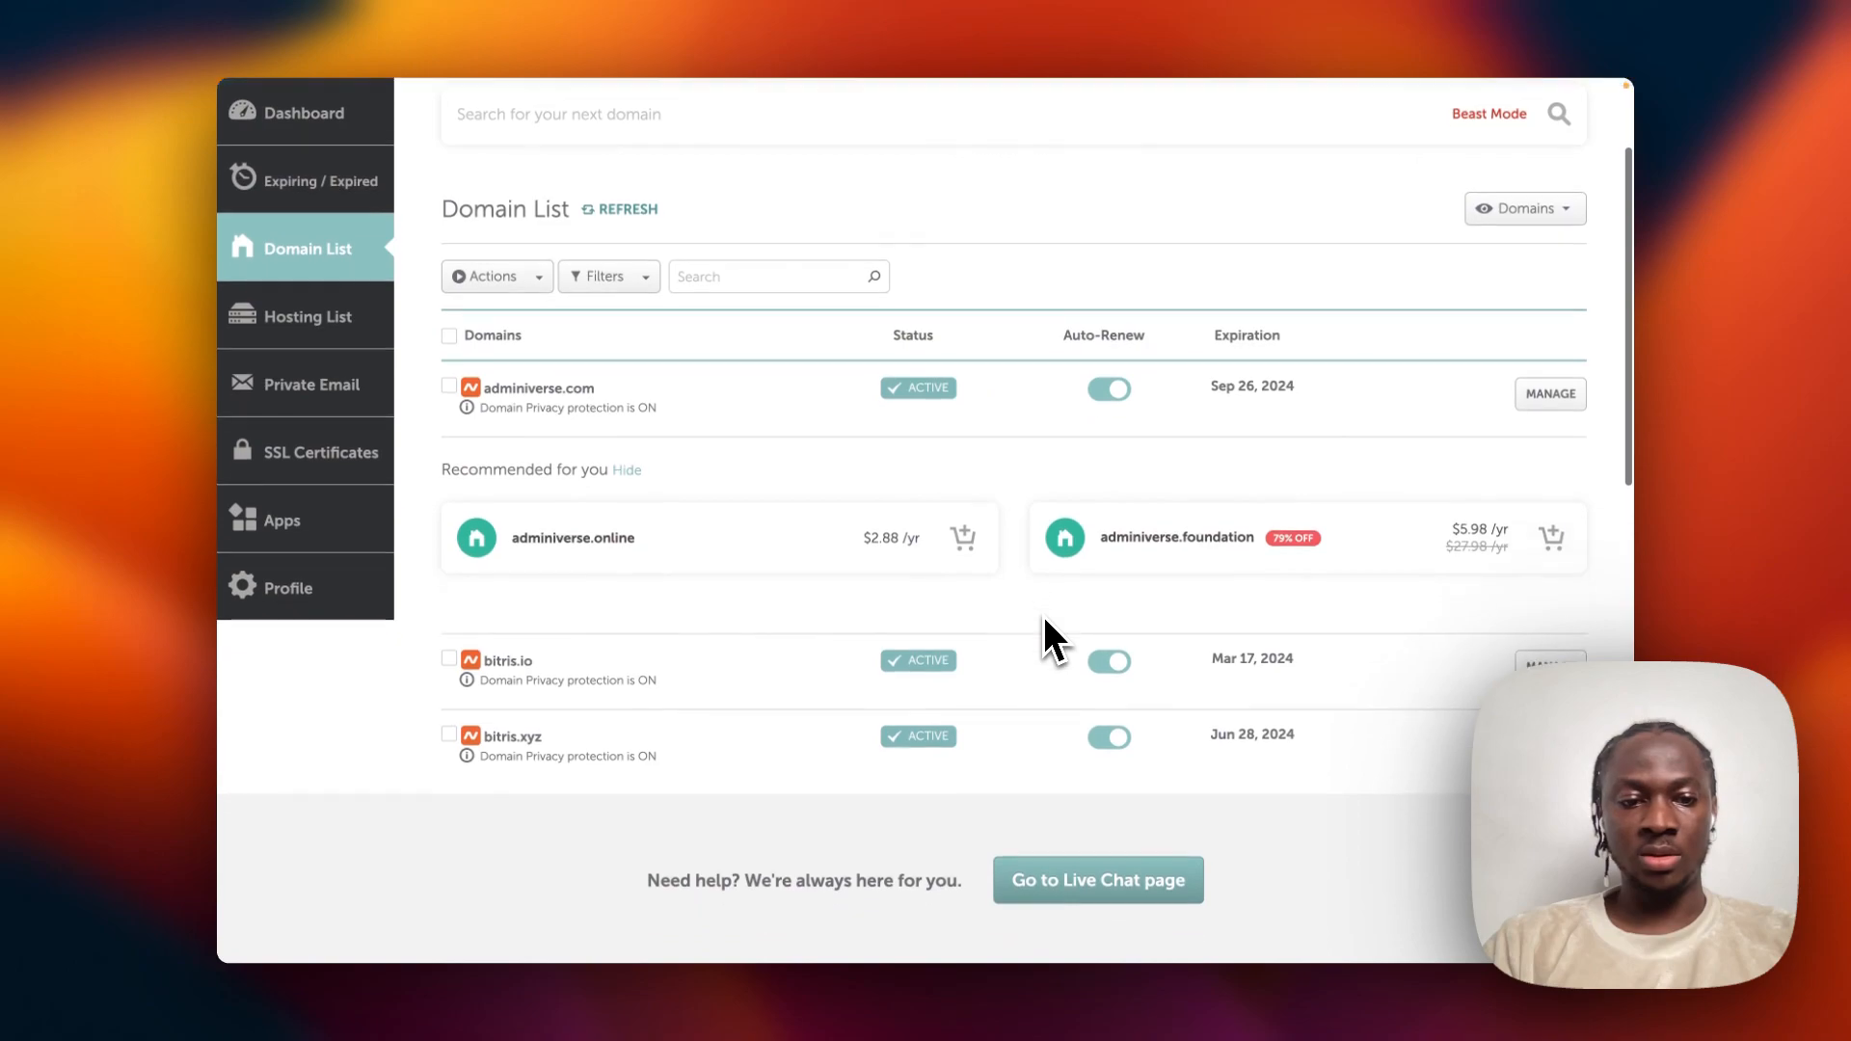
scroll(1045, 620, up, 2)
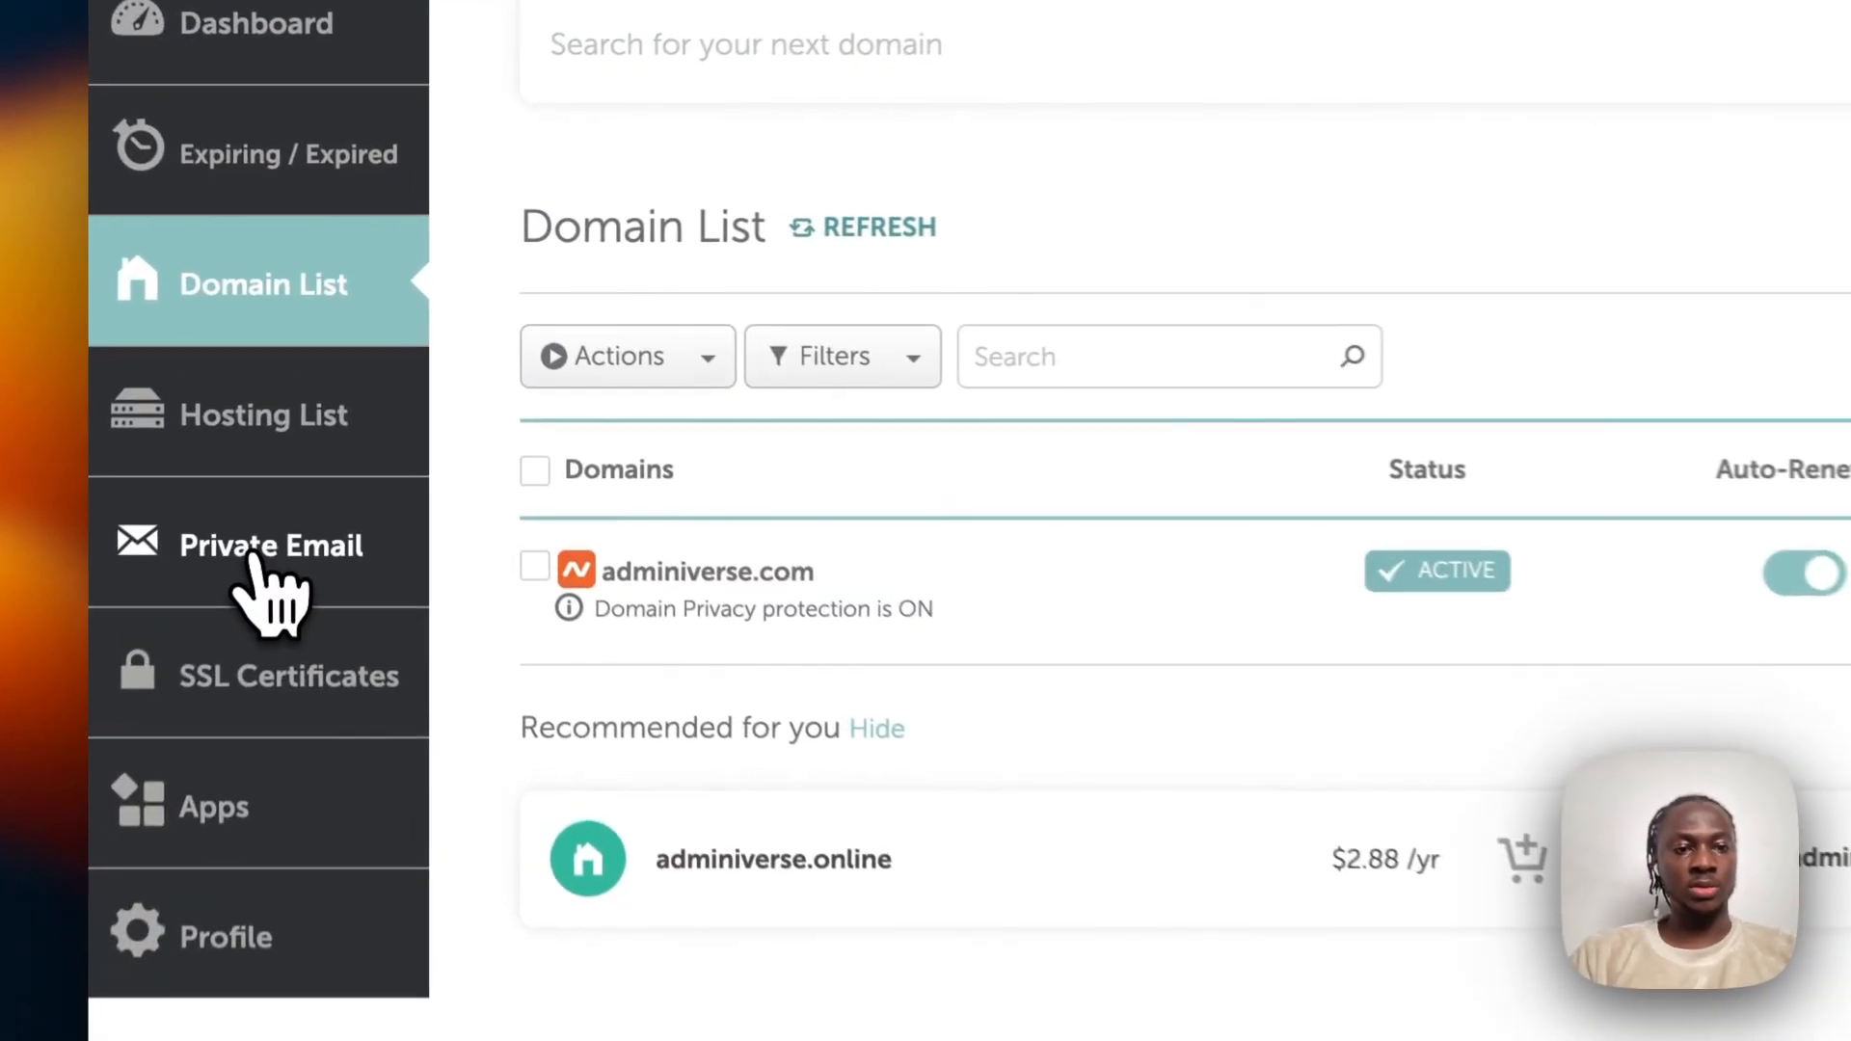
click(294, 453)
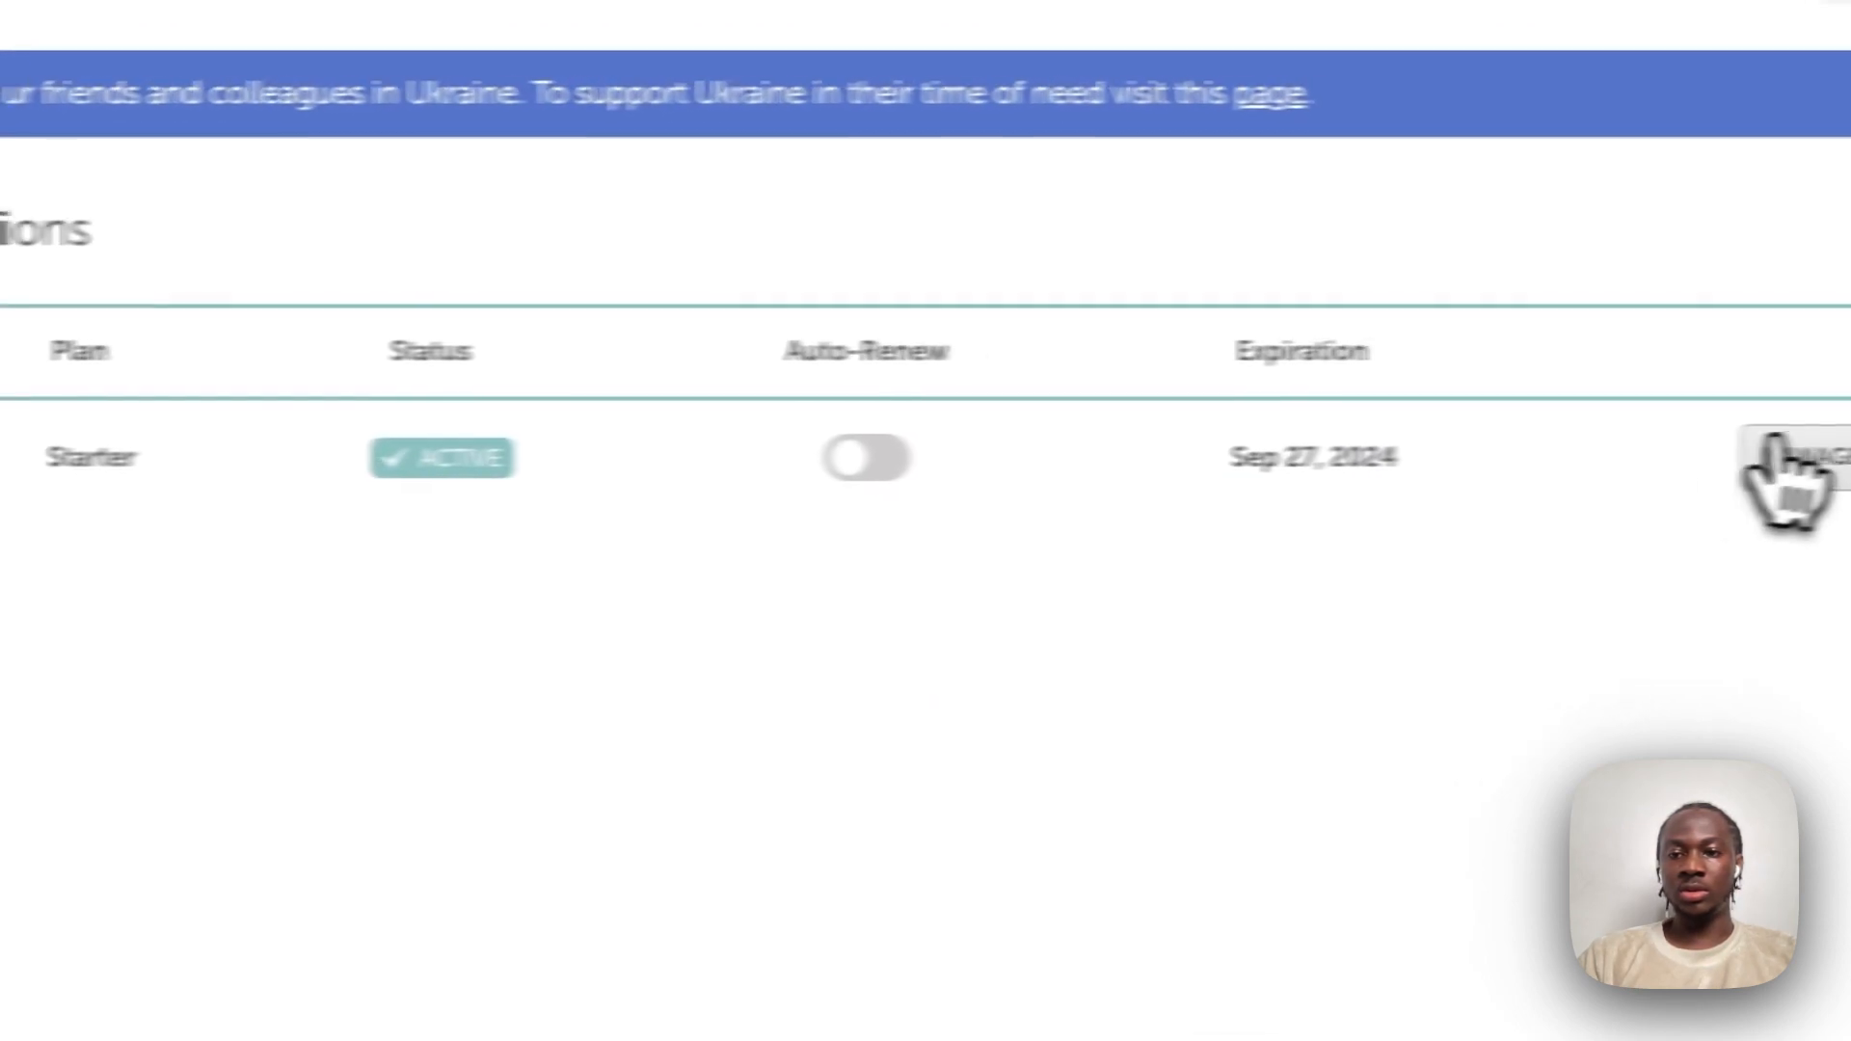
click(1694, 463)
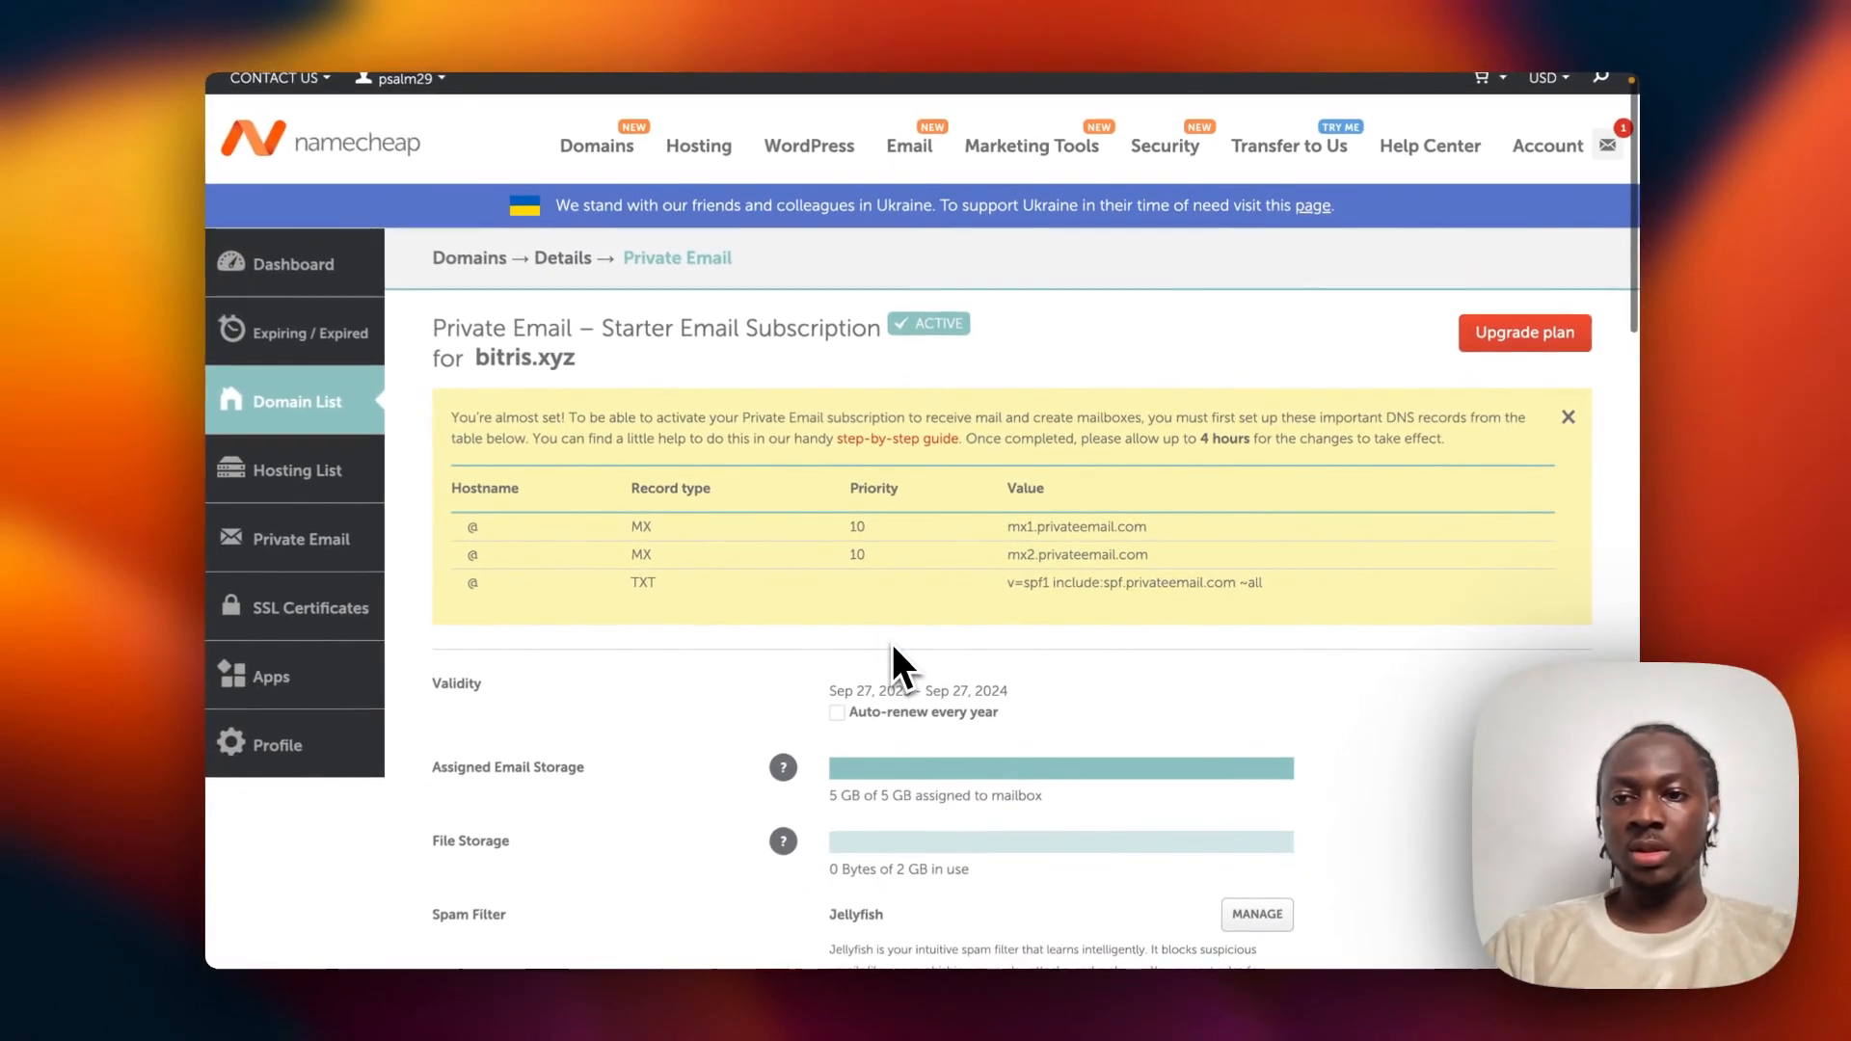
scroll(895, 642, down, 10)
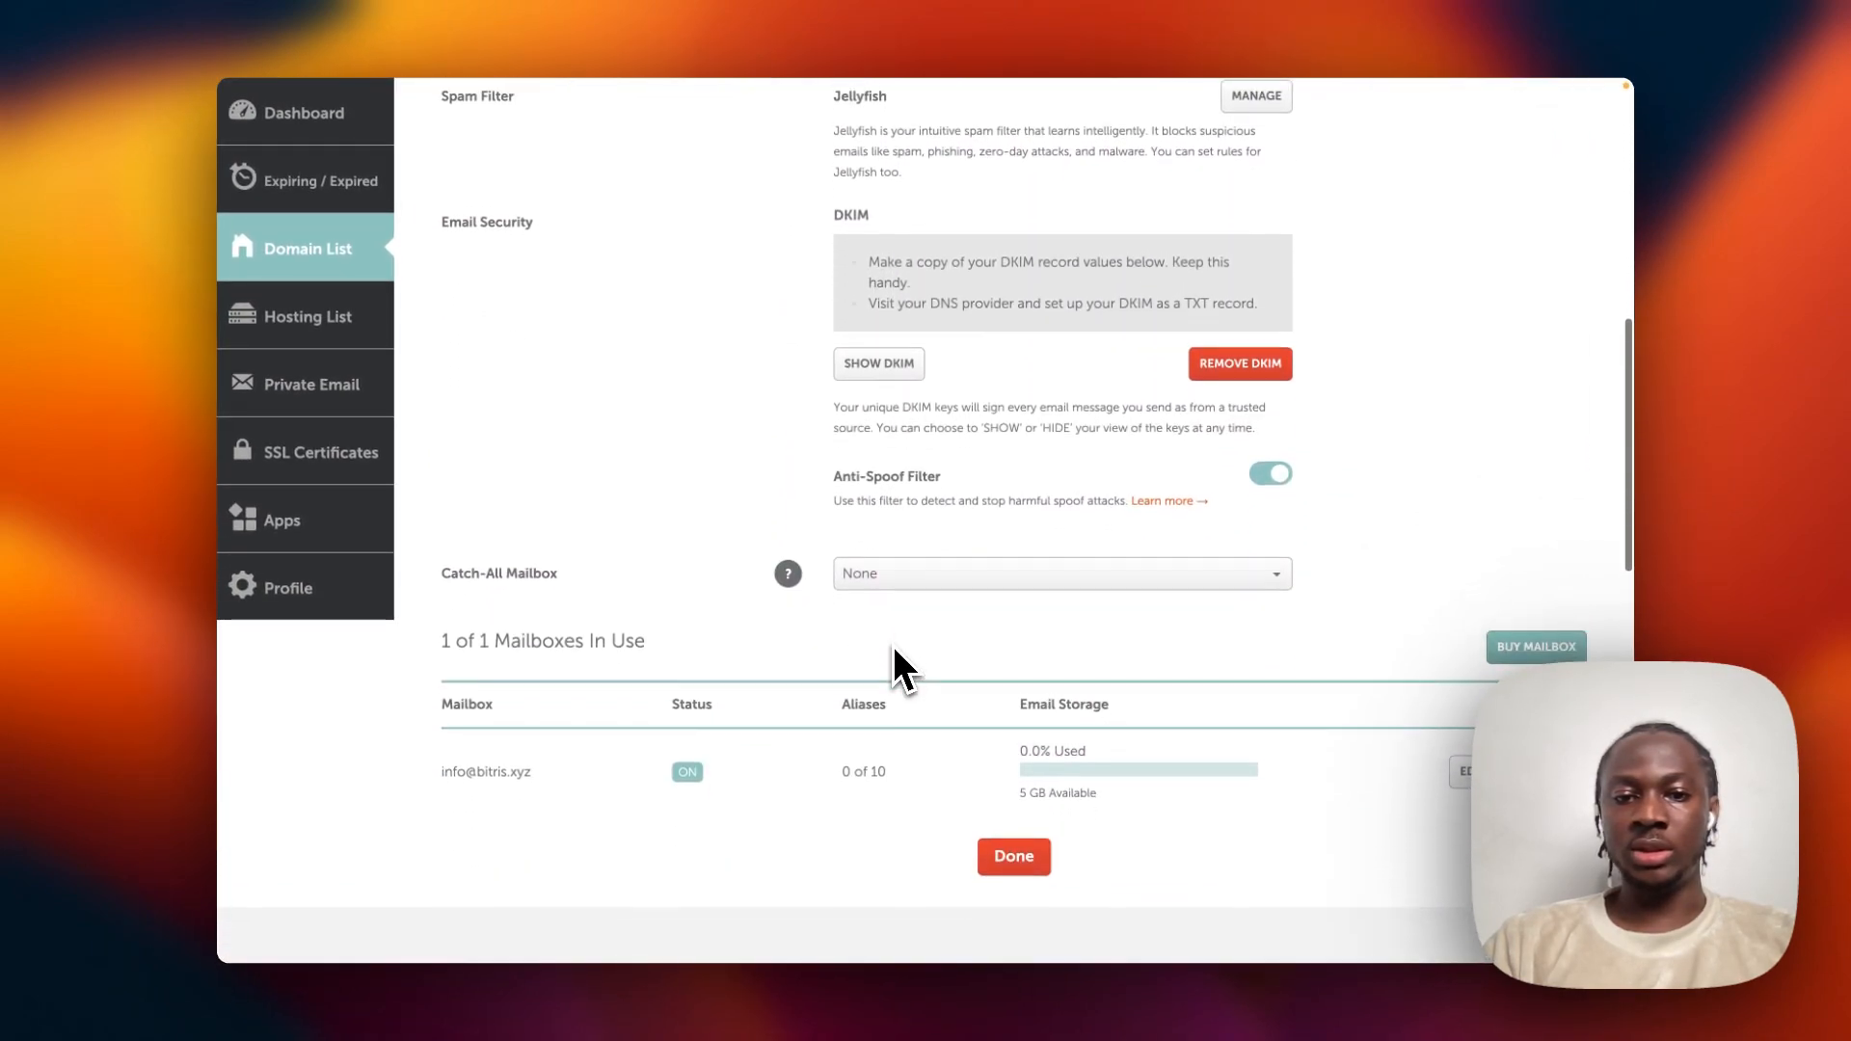
scroll(893, 645, down, 3)
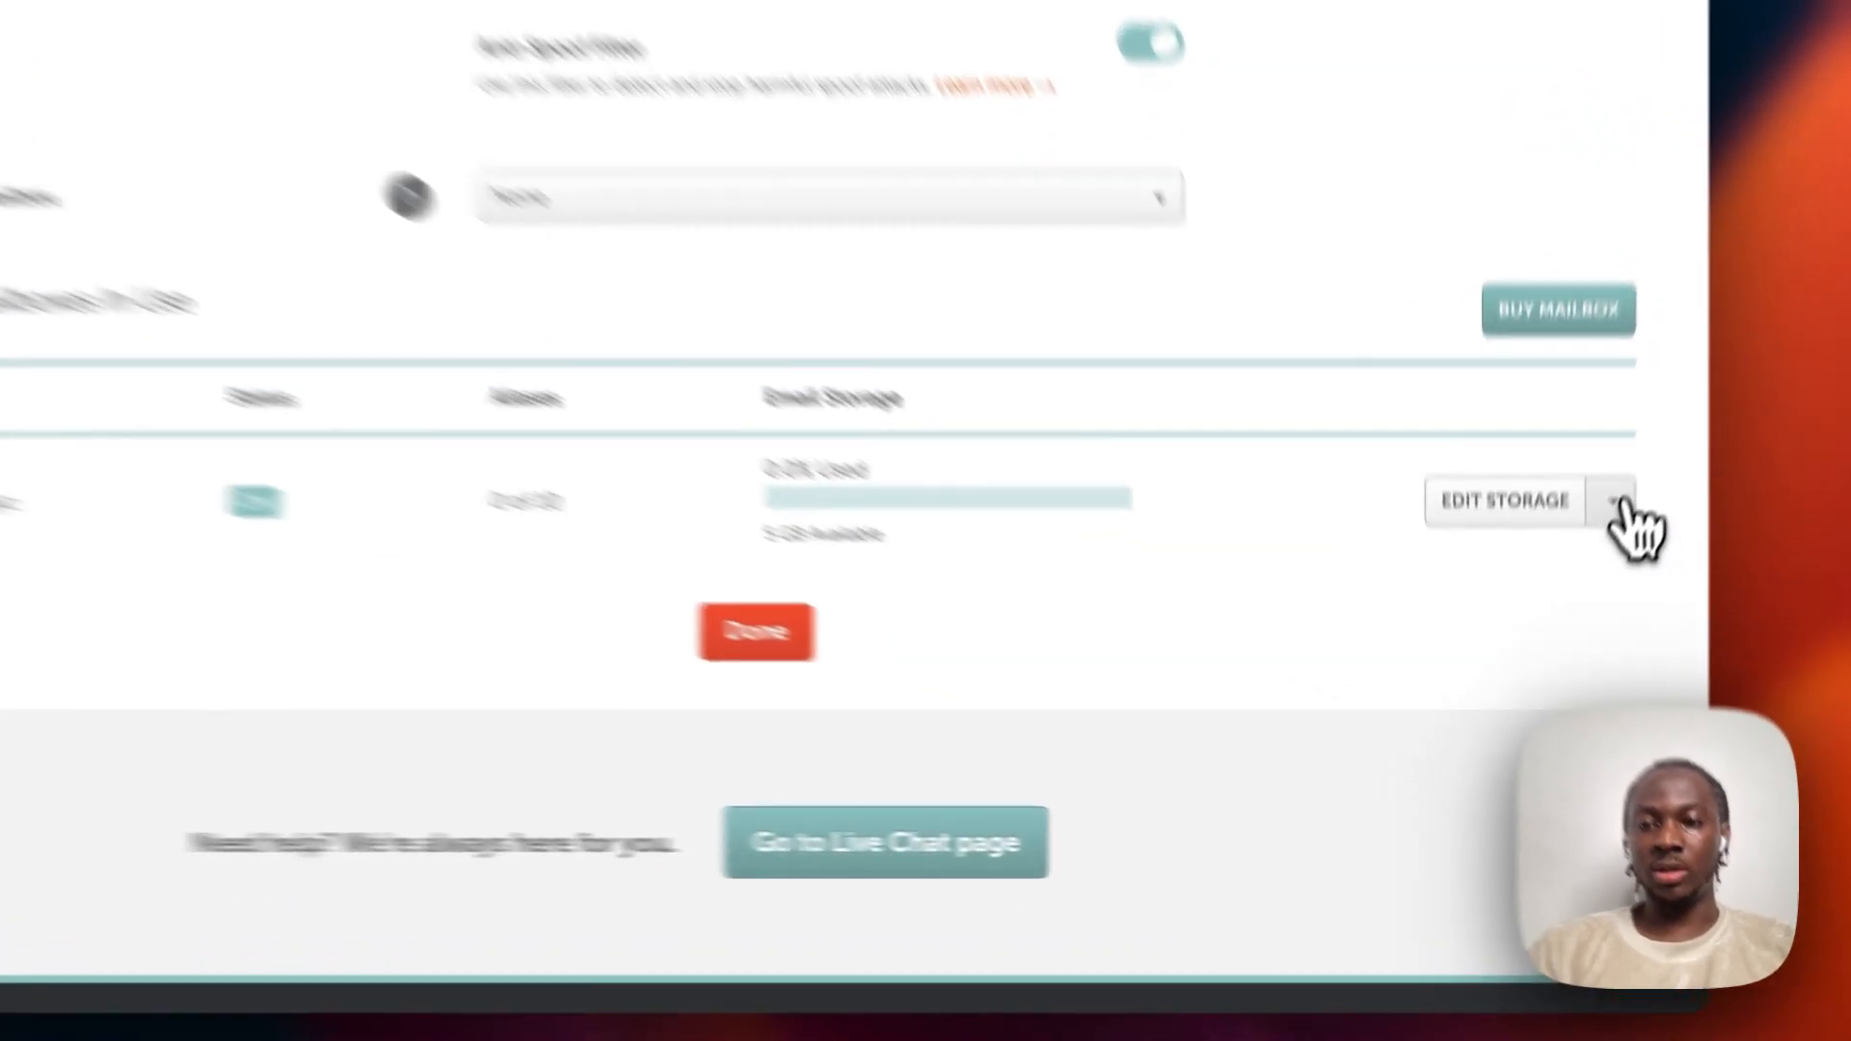
click(1572, 629)
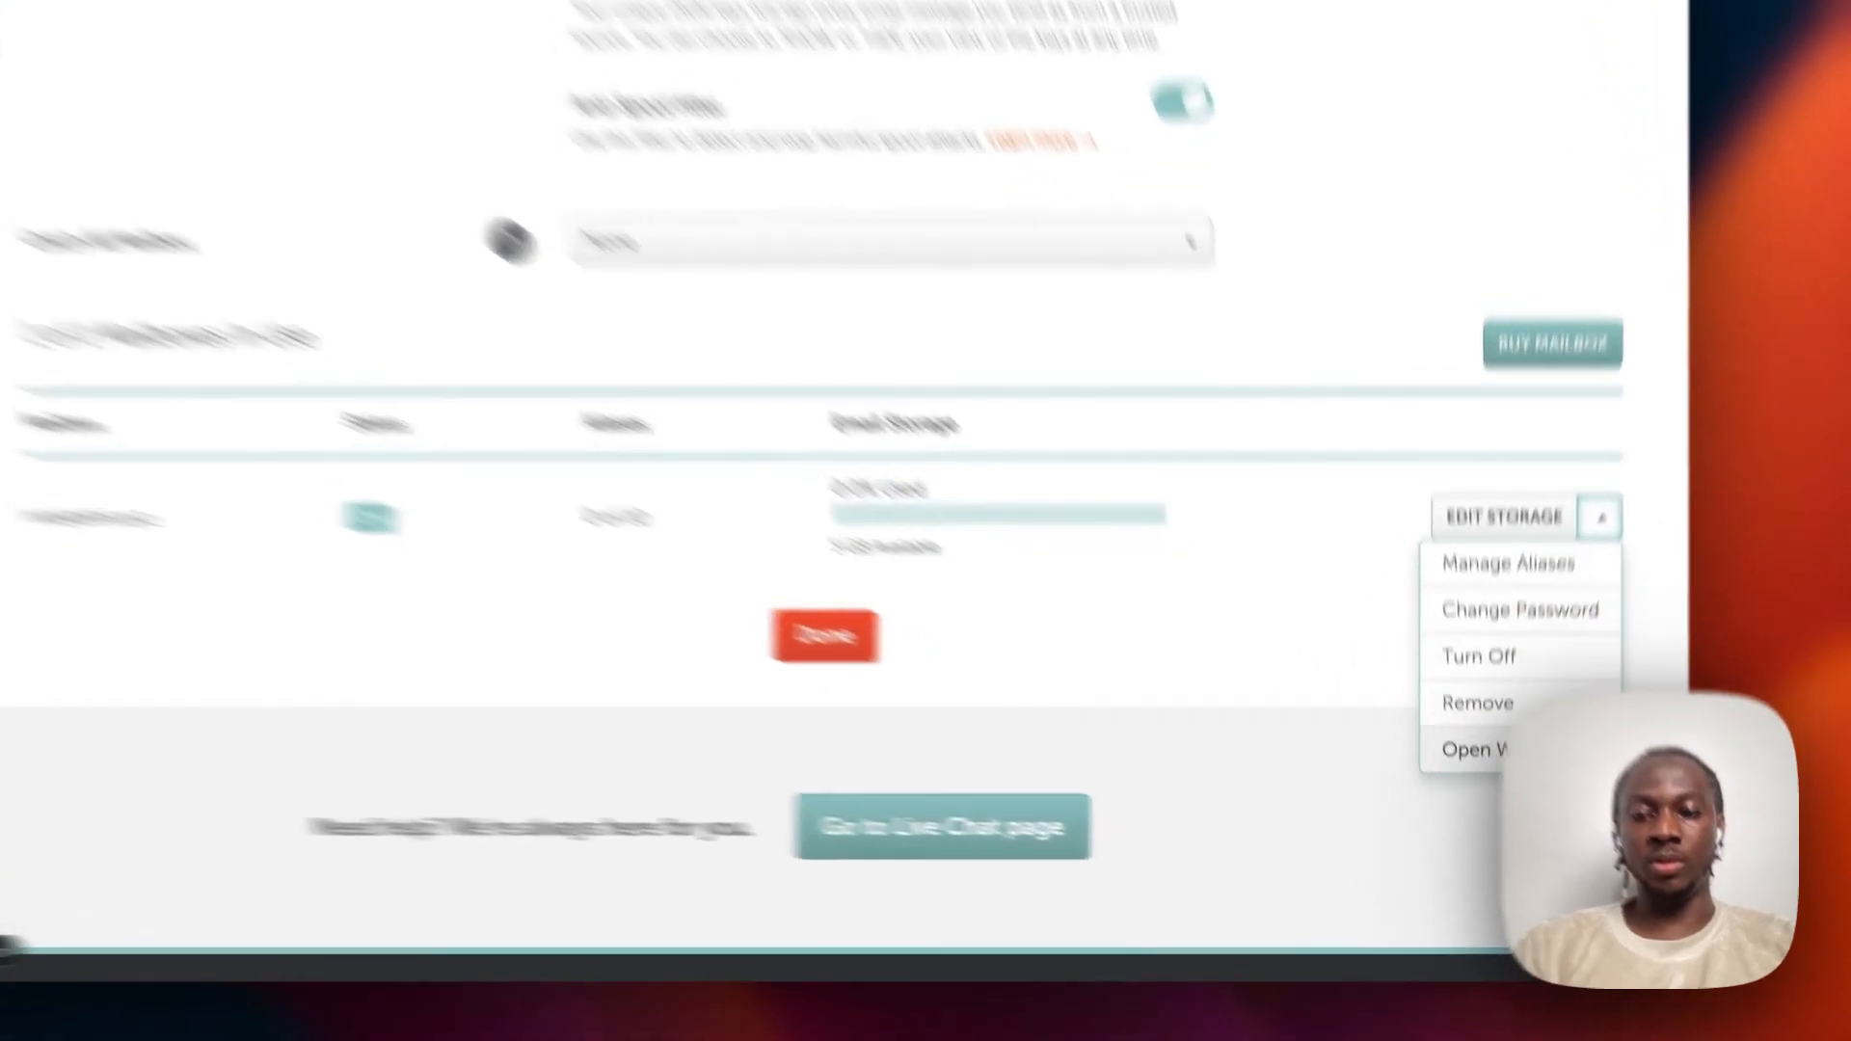
click(1475, 797)
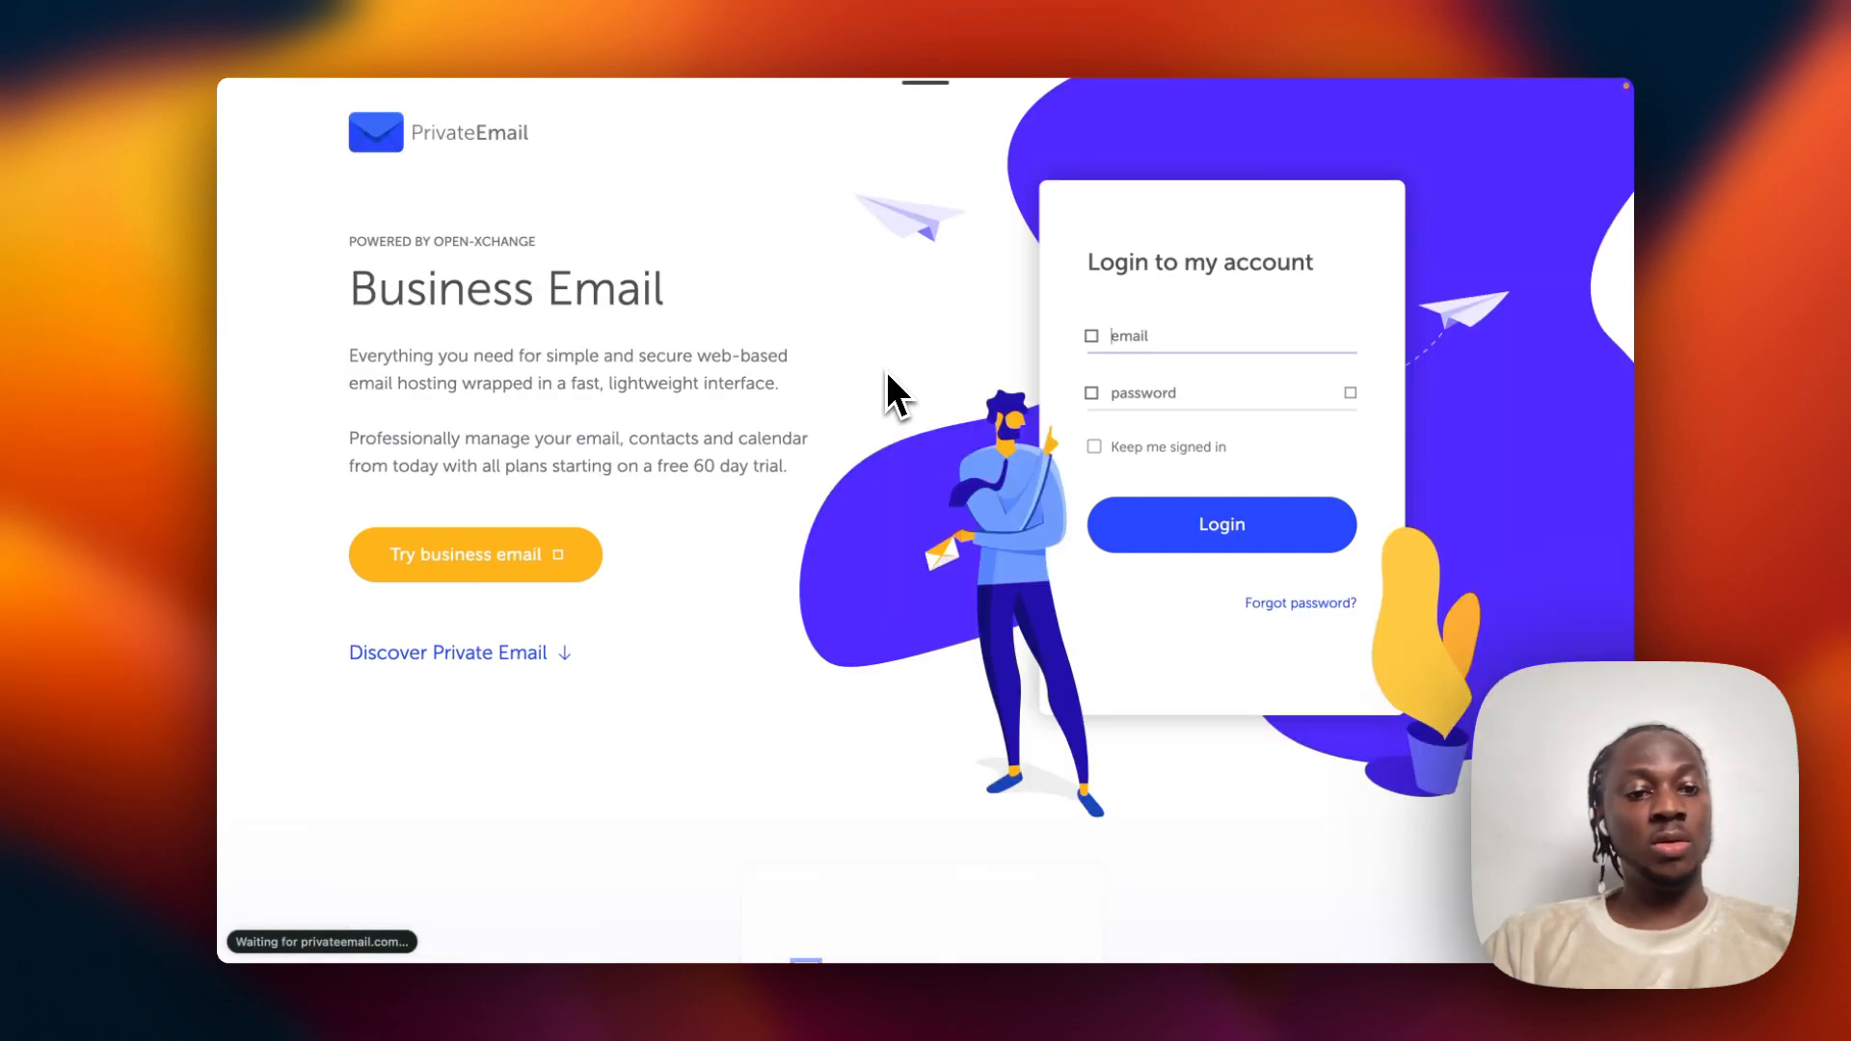
click(1270, 337)
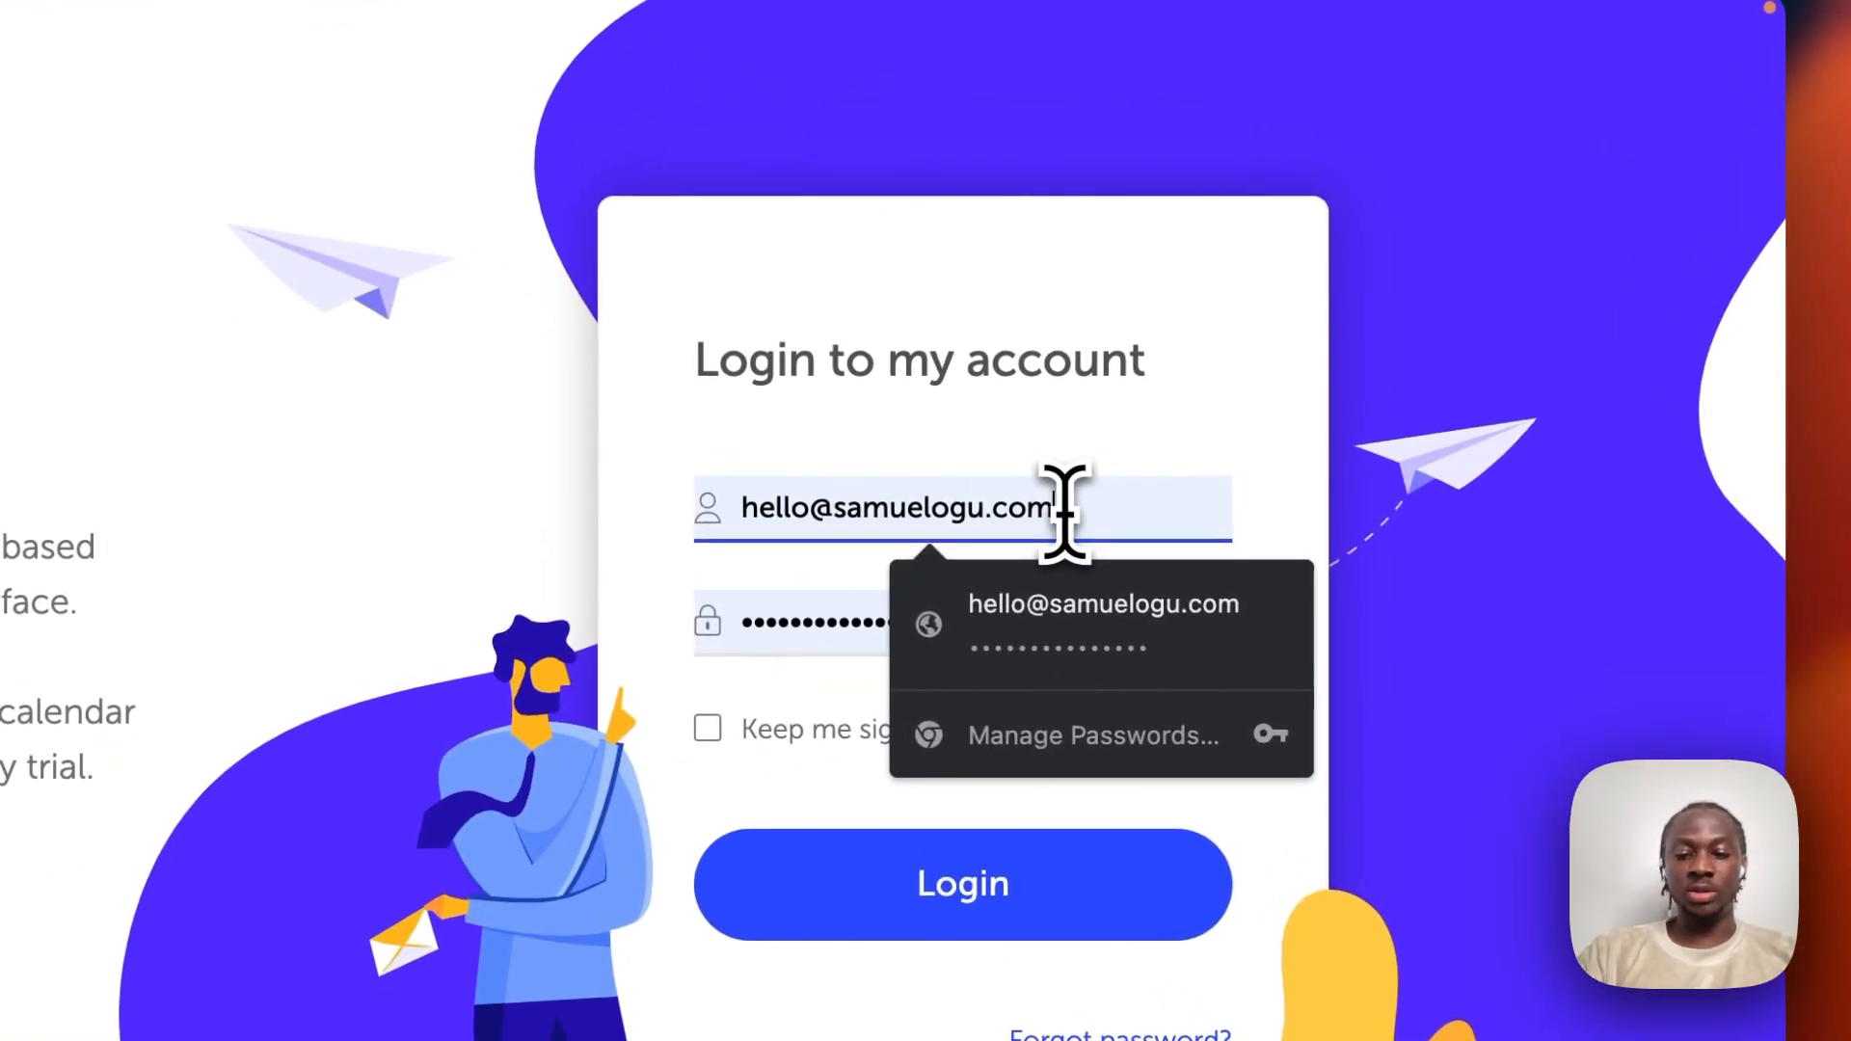
key(super+a)
key(BackSpace)
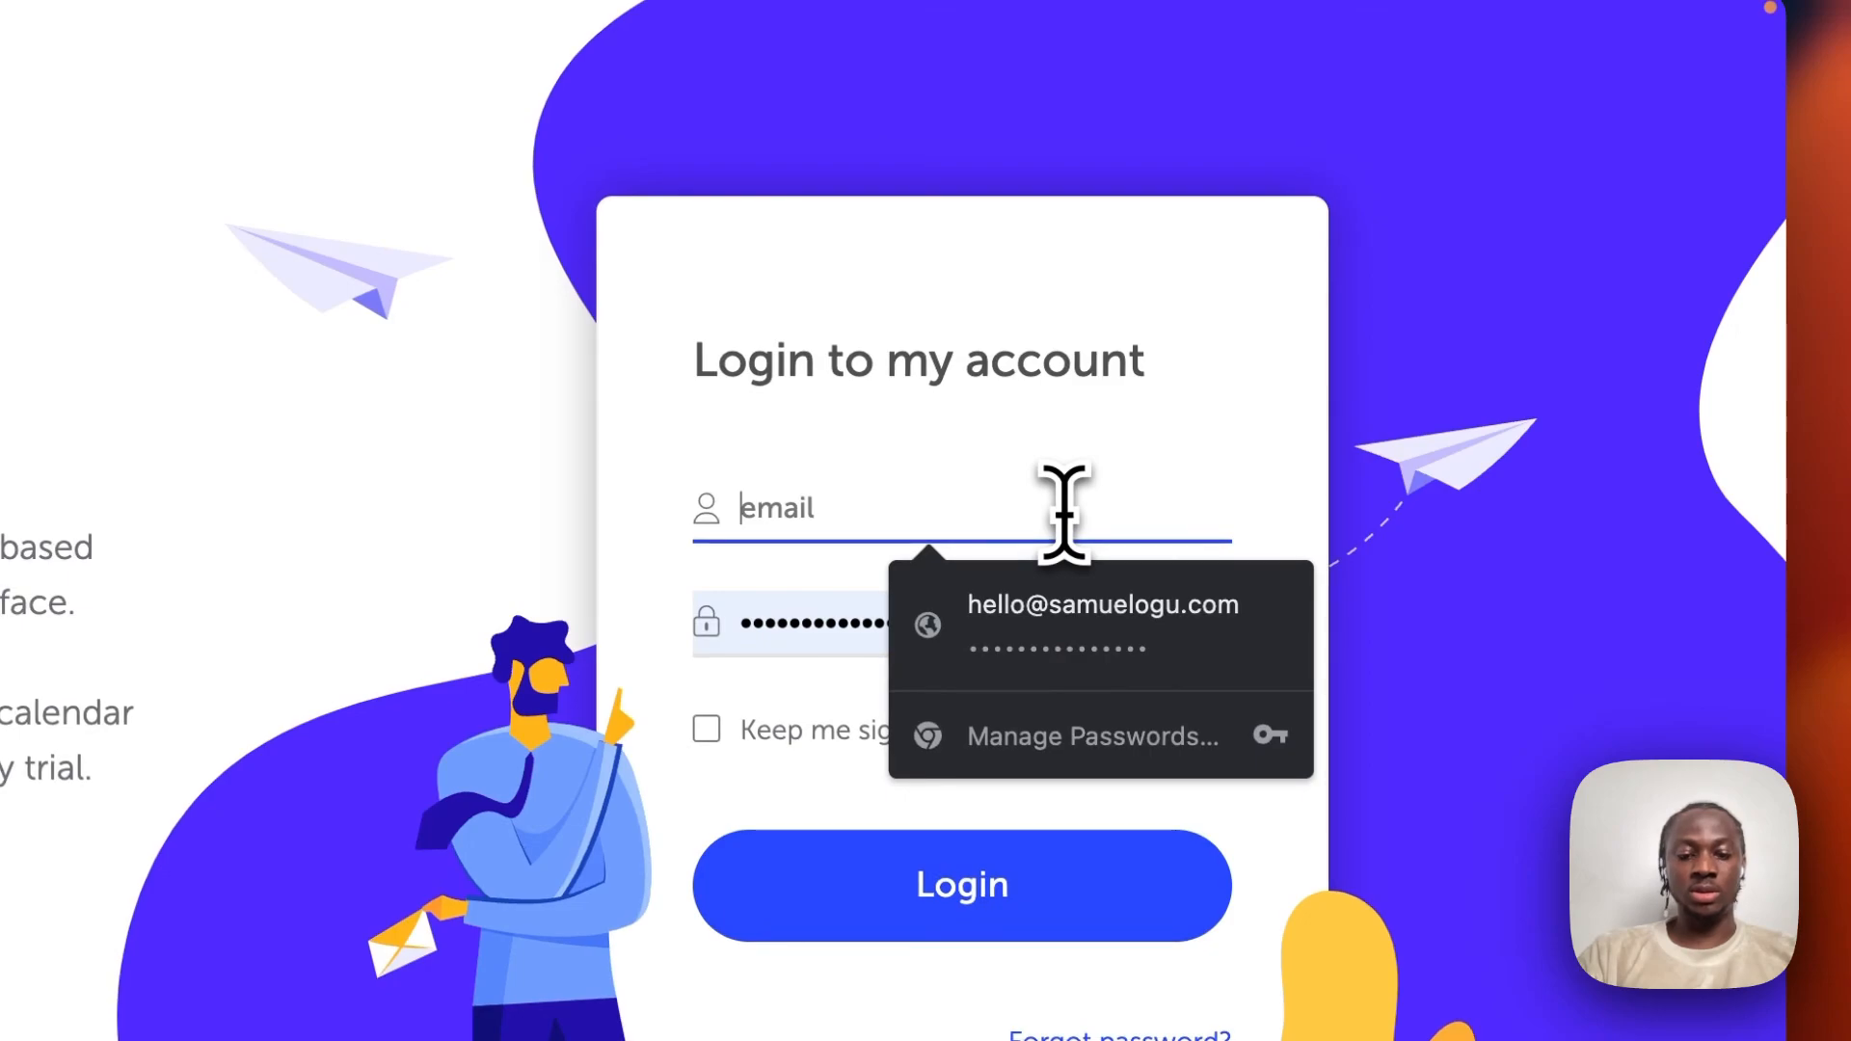
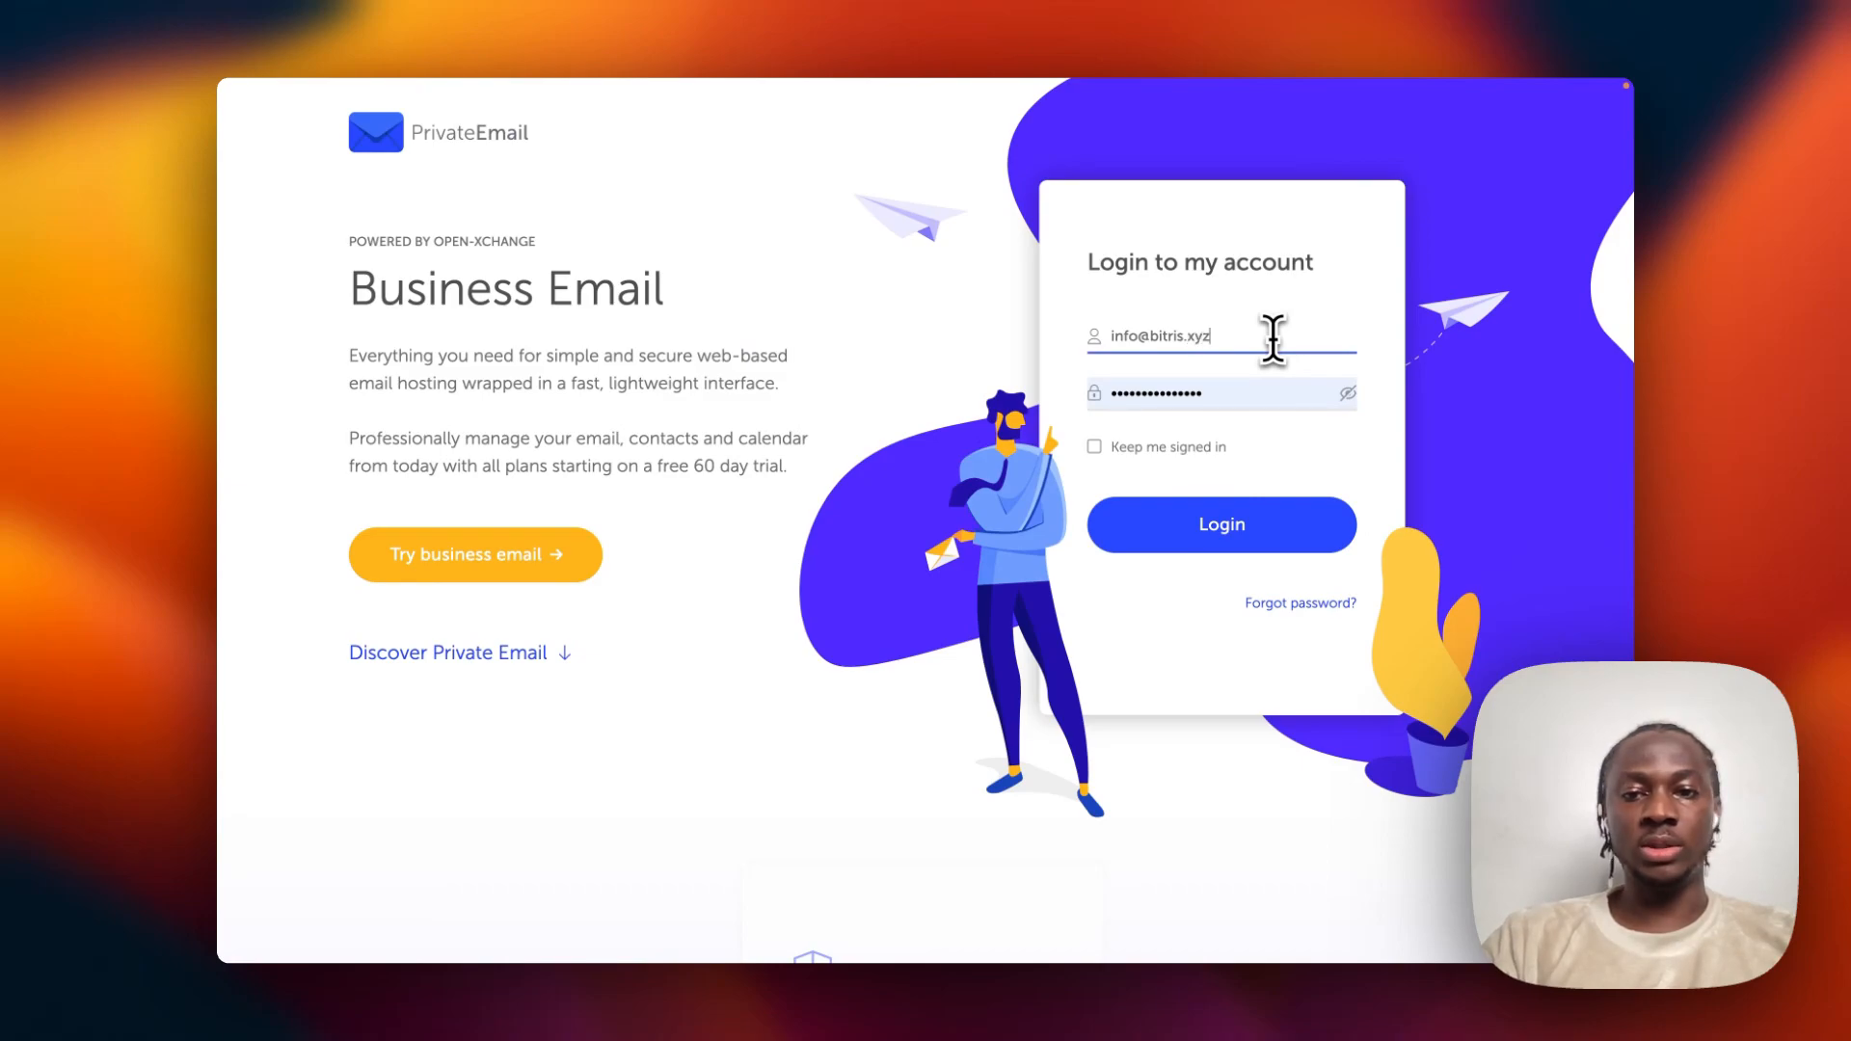
key(Tab)
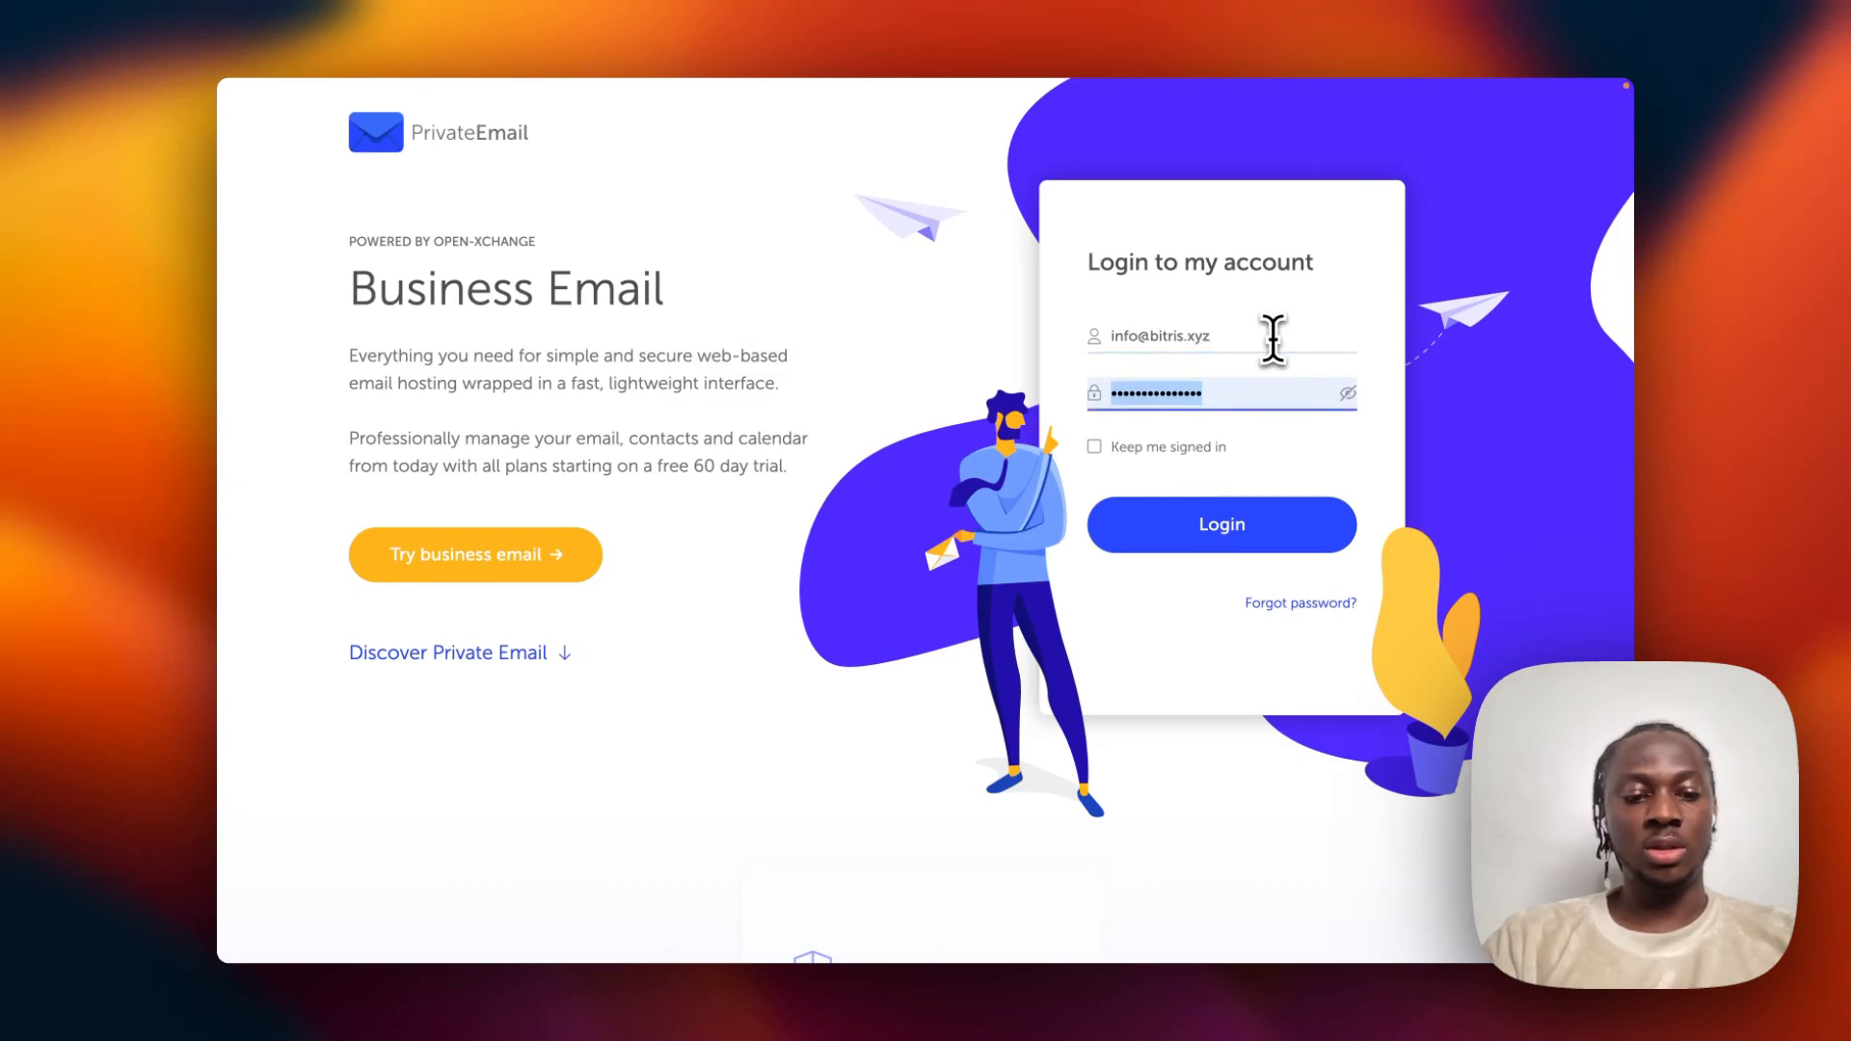
text(•)
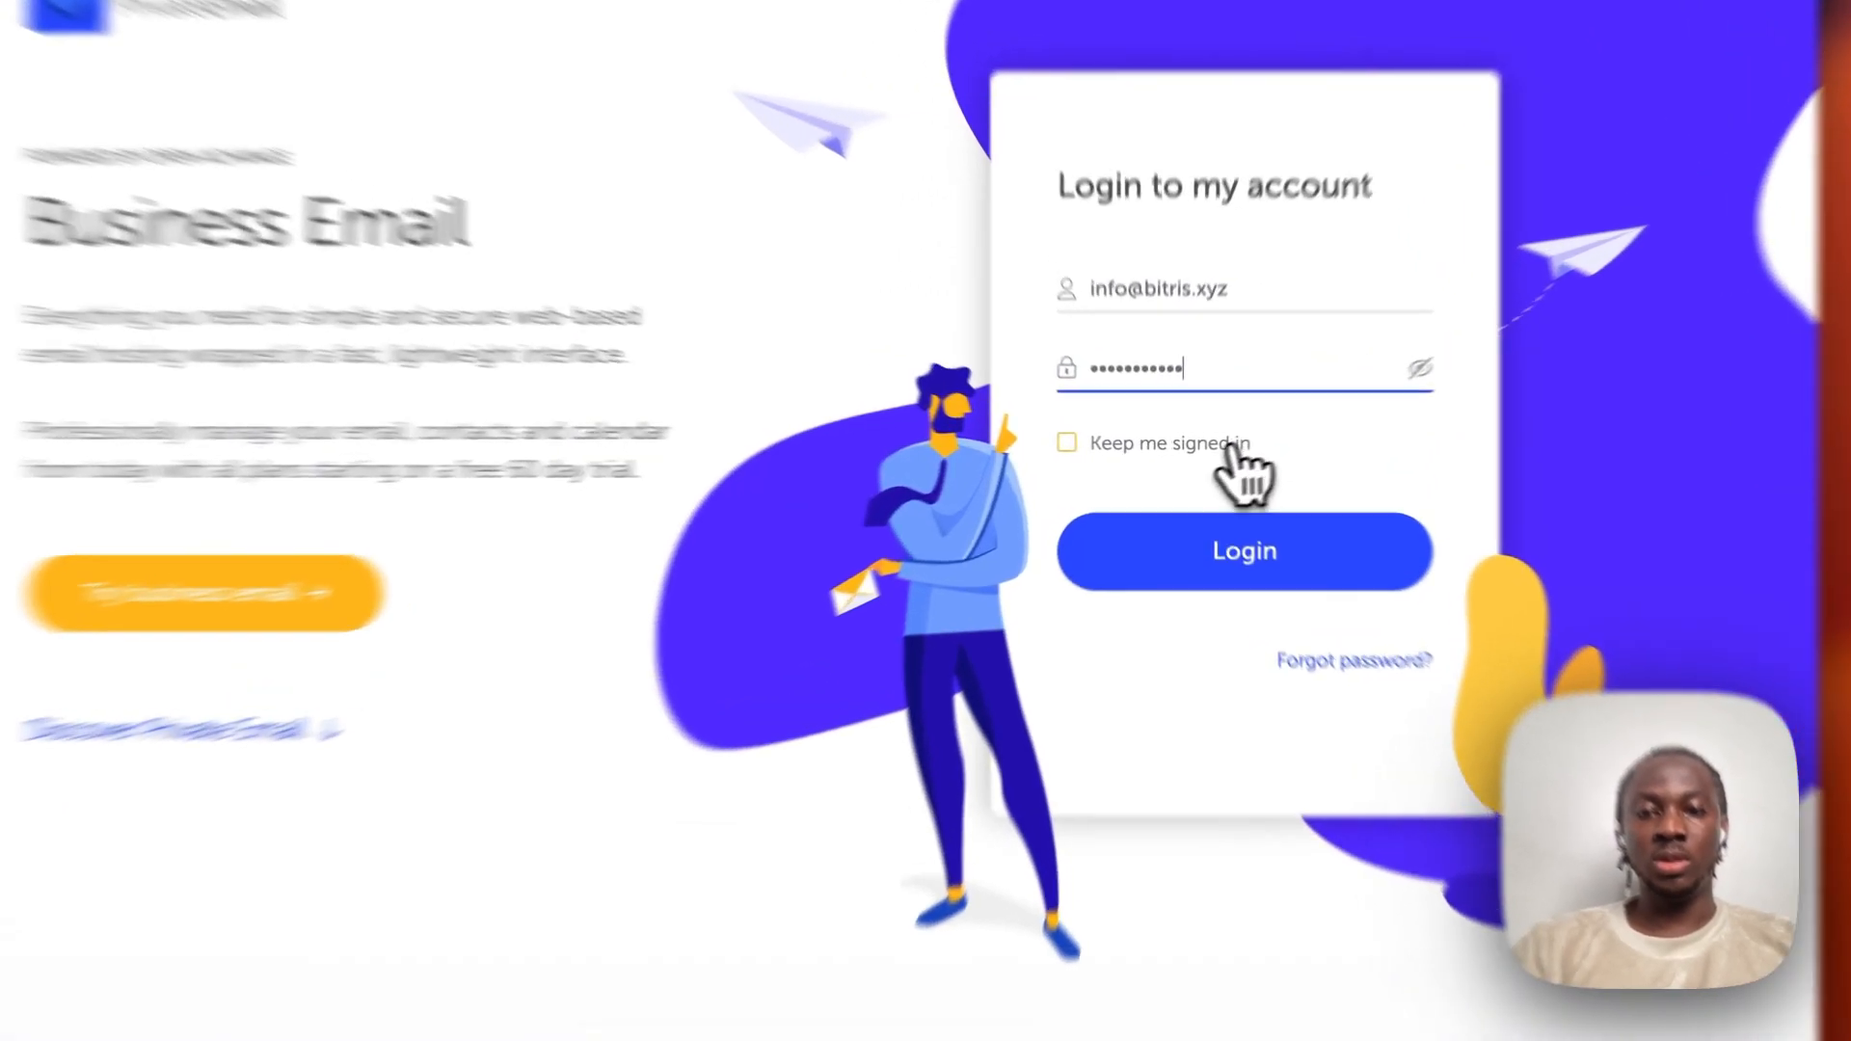
click(1191, 449)
click(1206, 627)
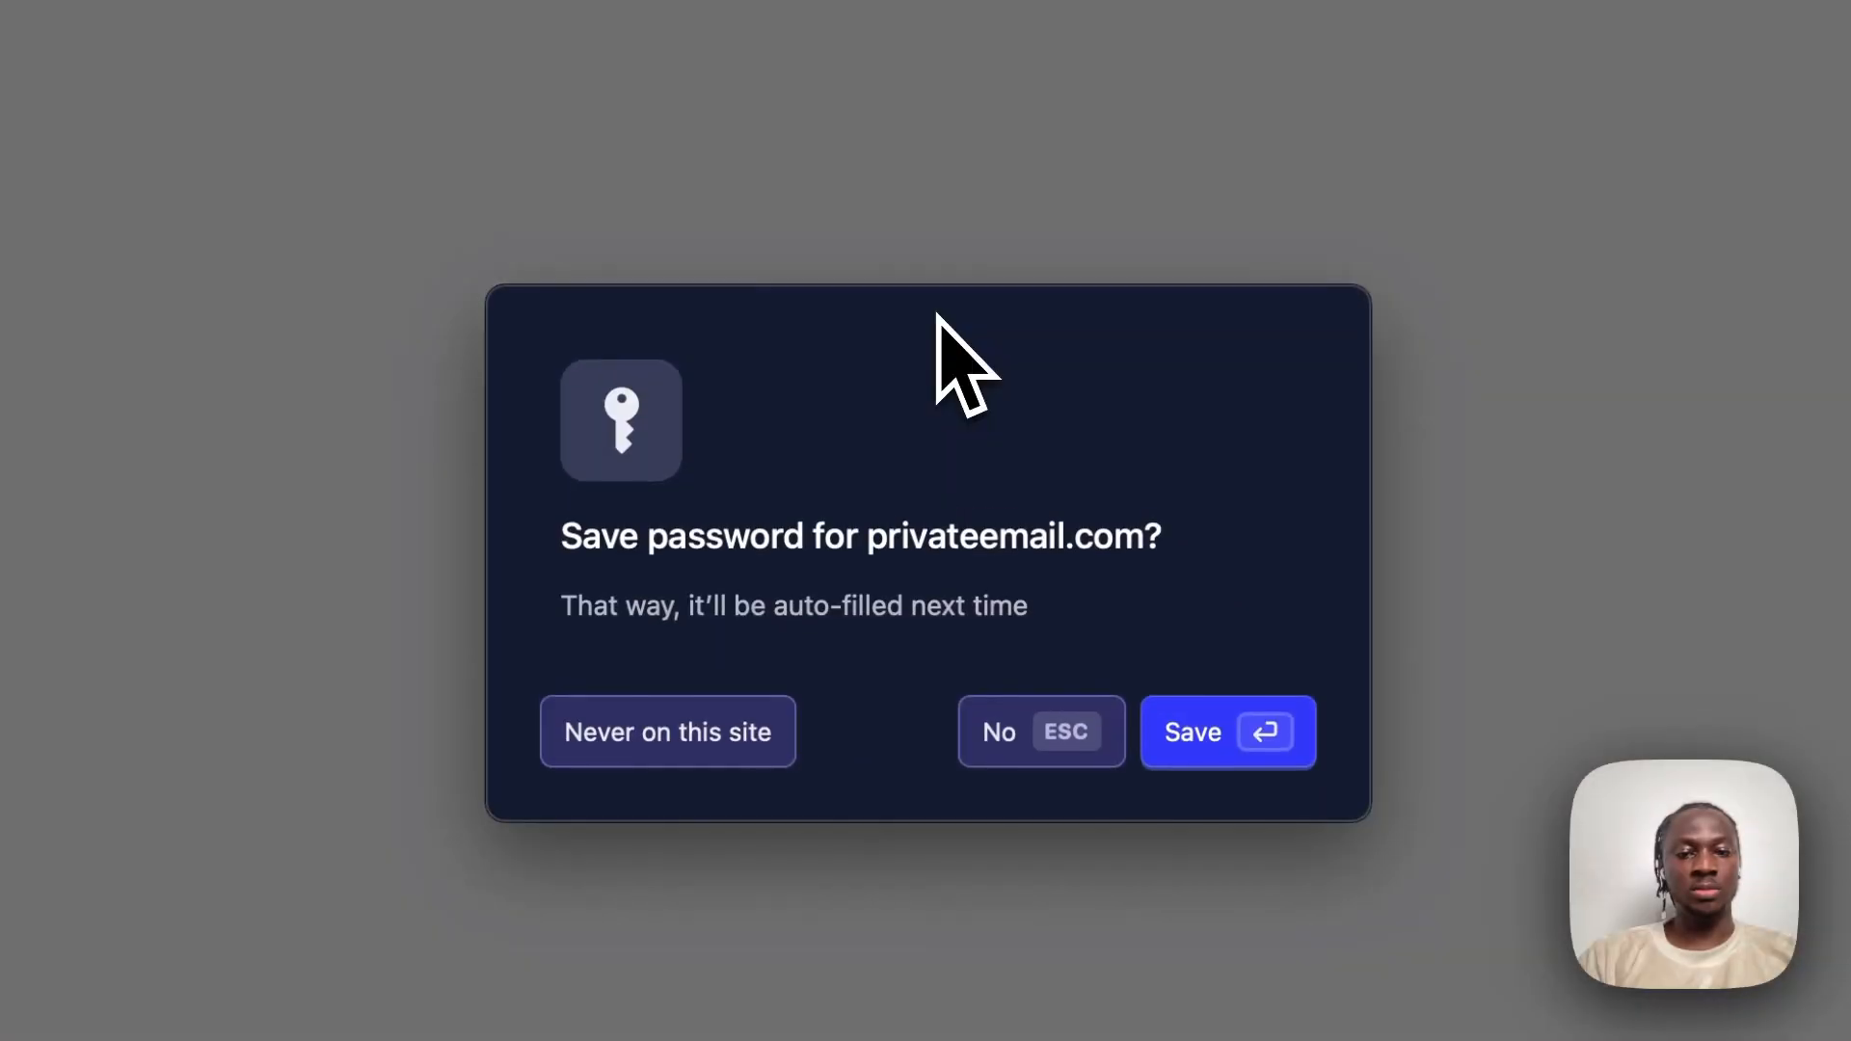
click(1237, 752)
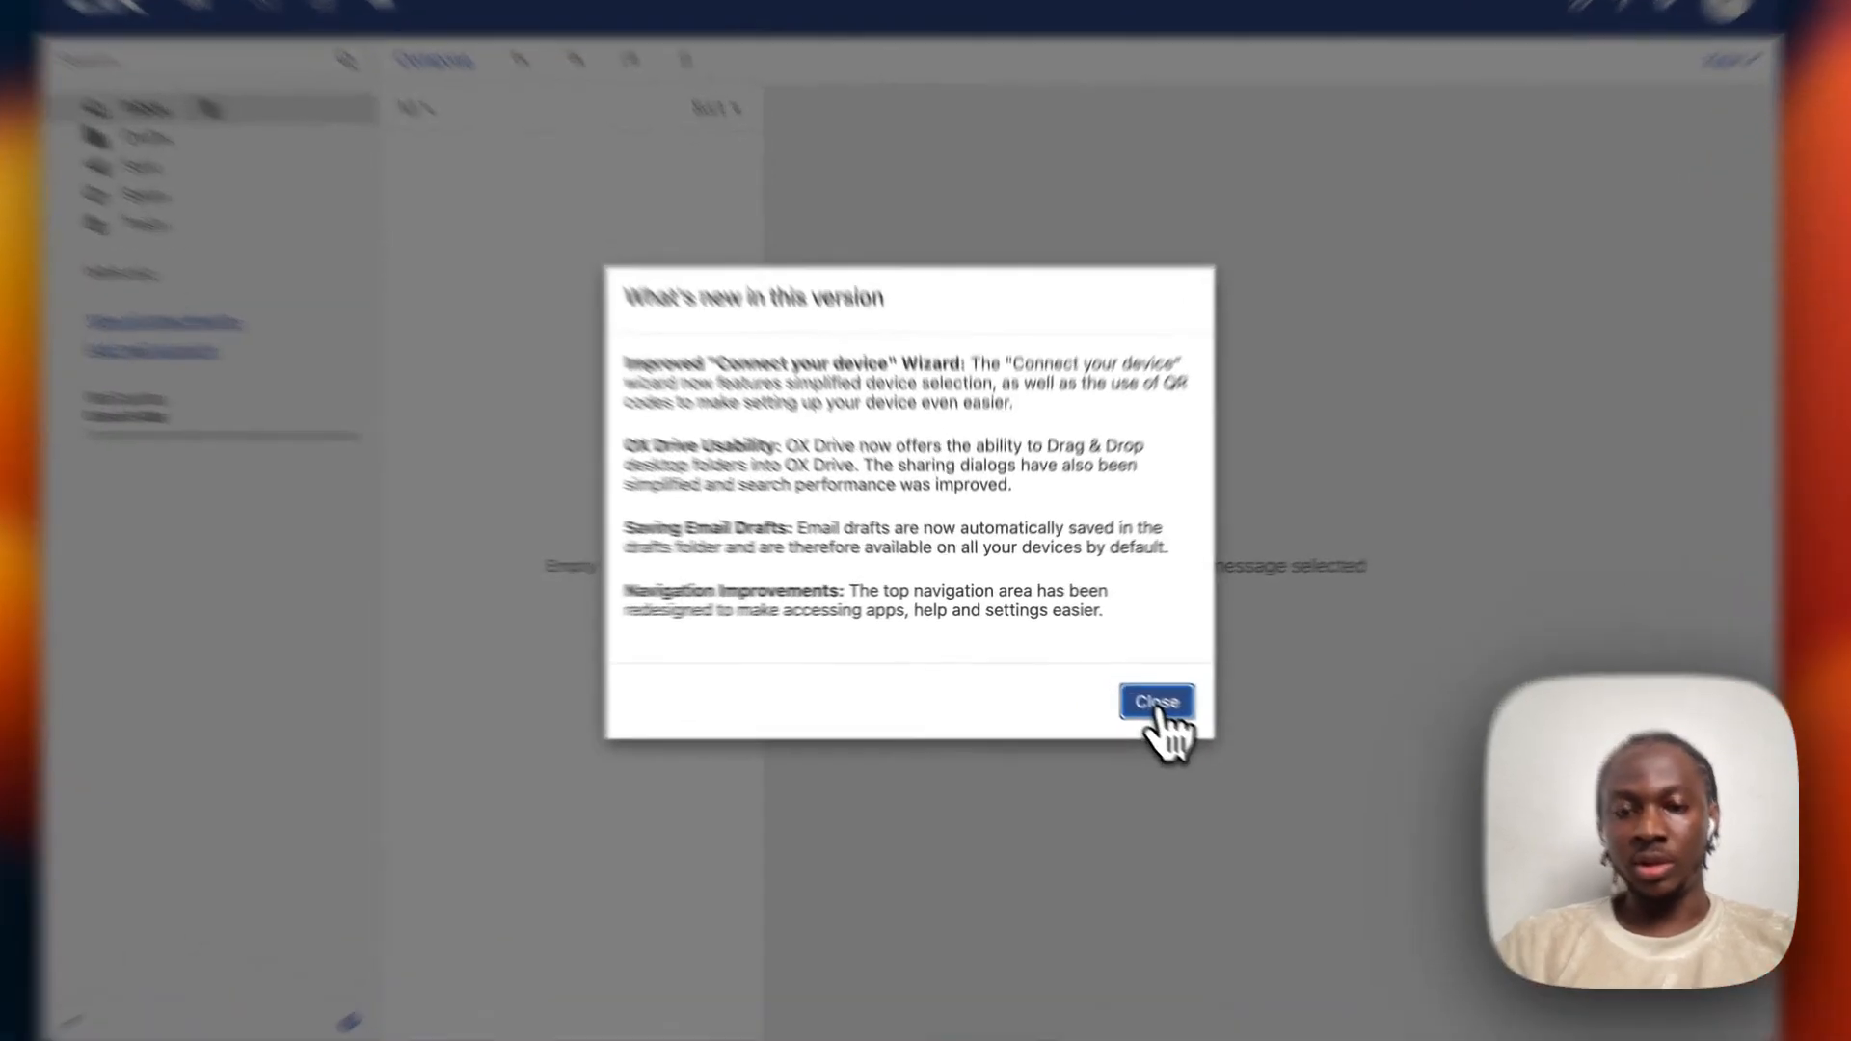
Close the What's new dialog, the Welcome tour, and the tour cancellation notice.
click(1126, 683)
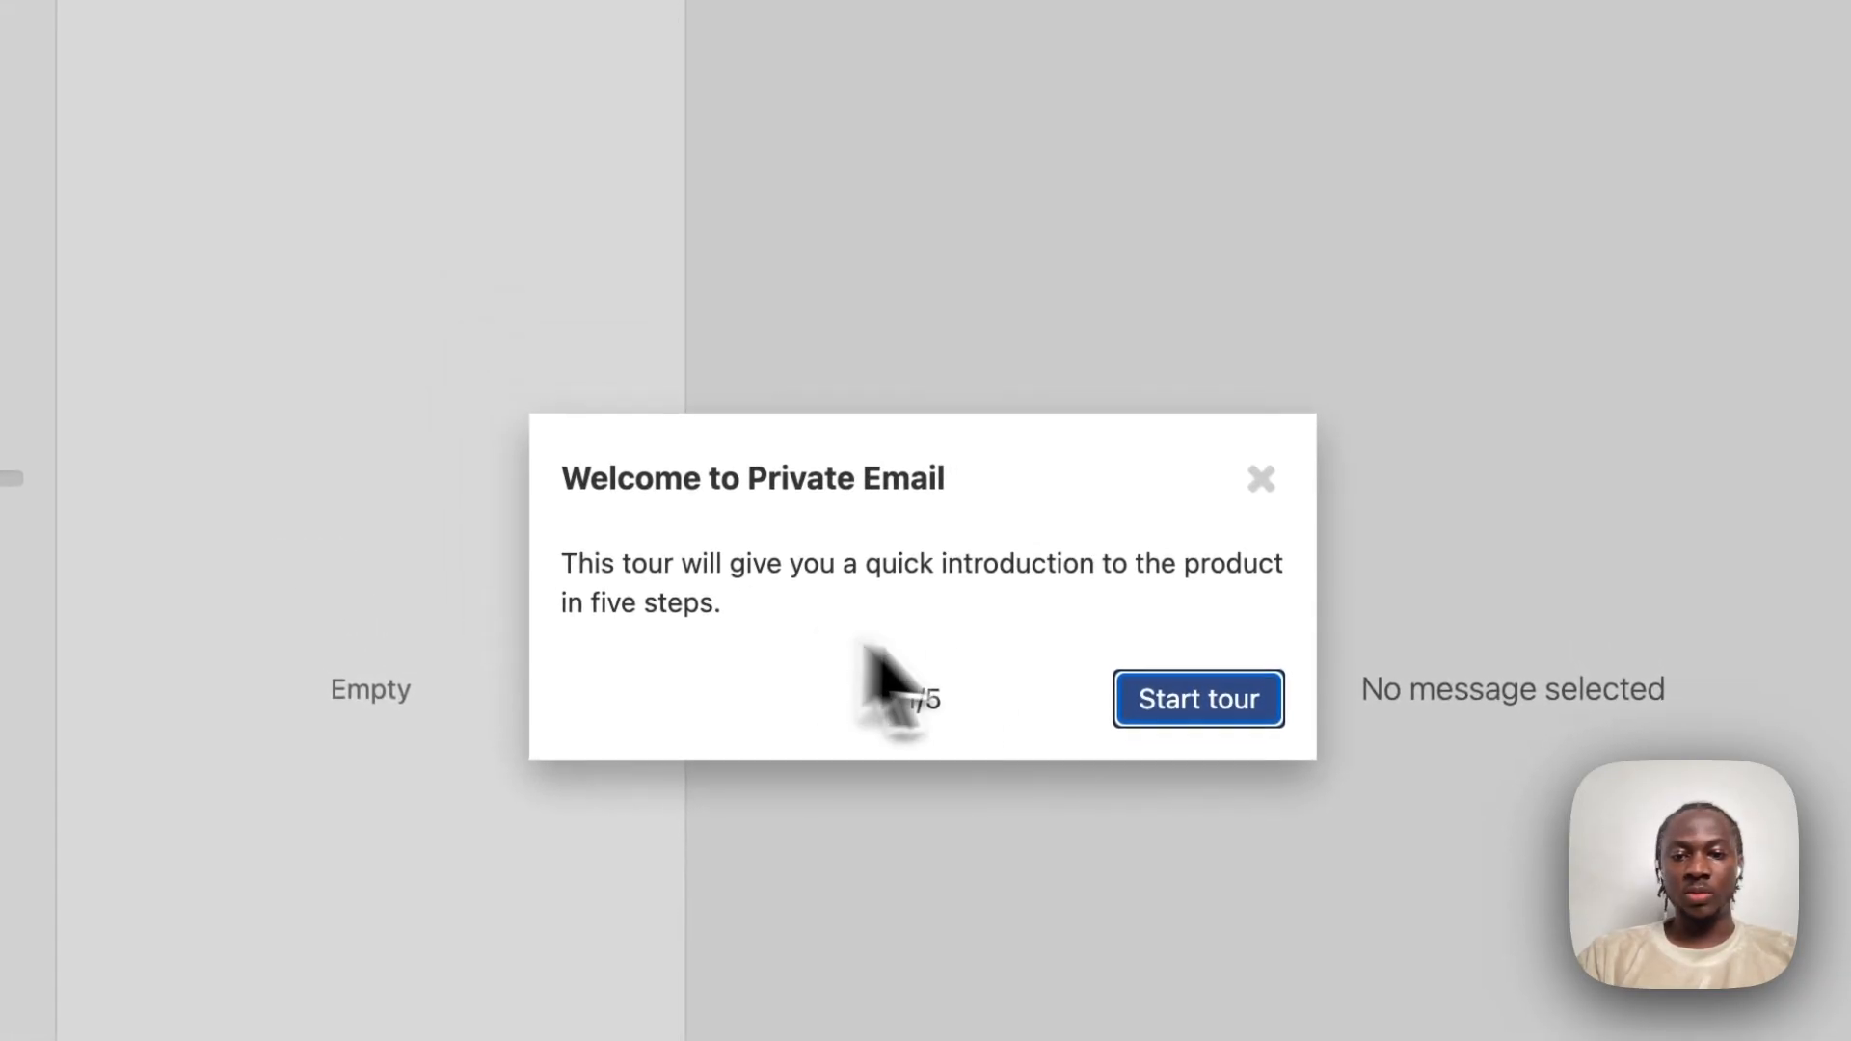
click(1265, 487)
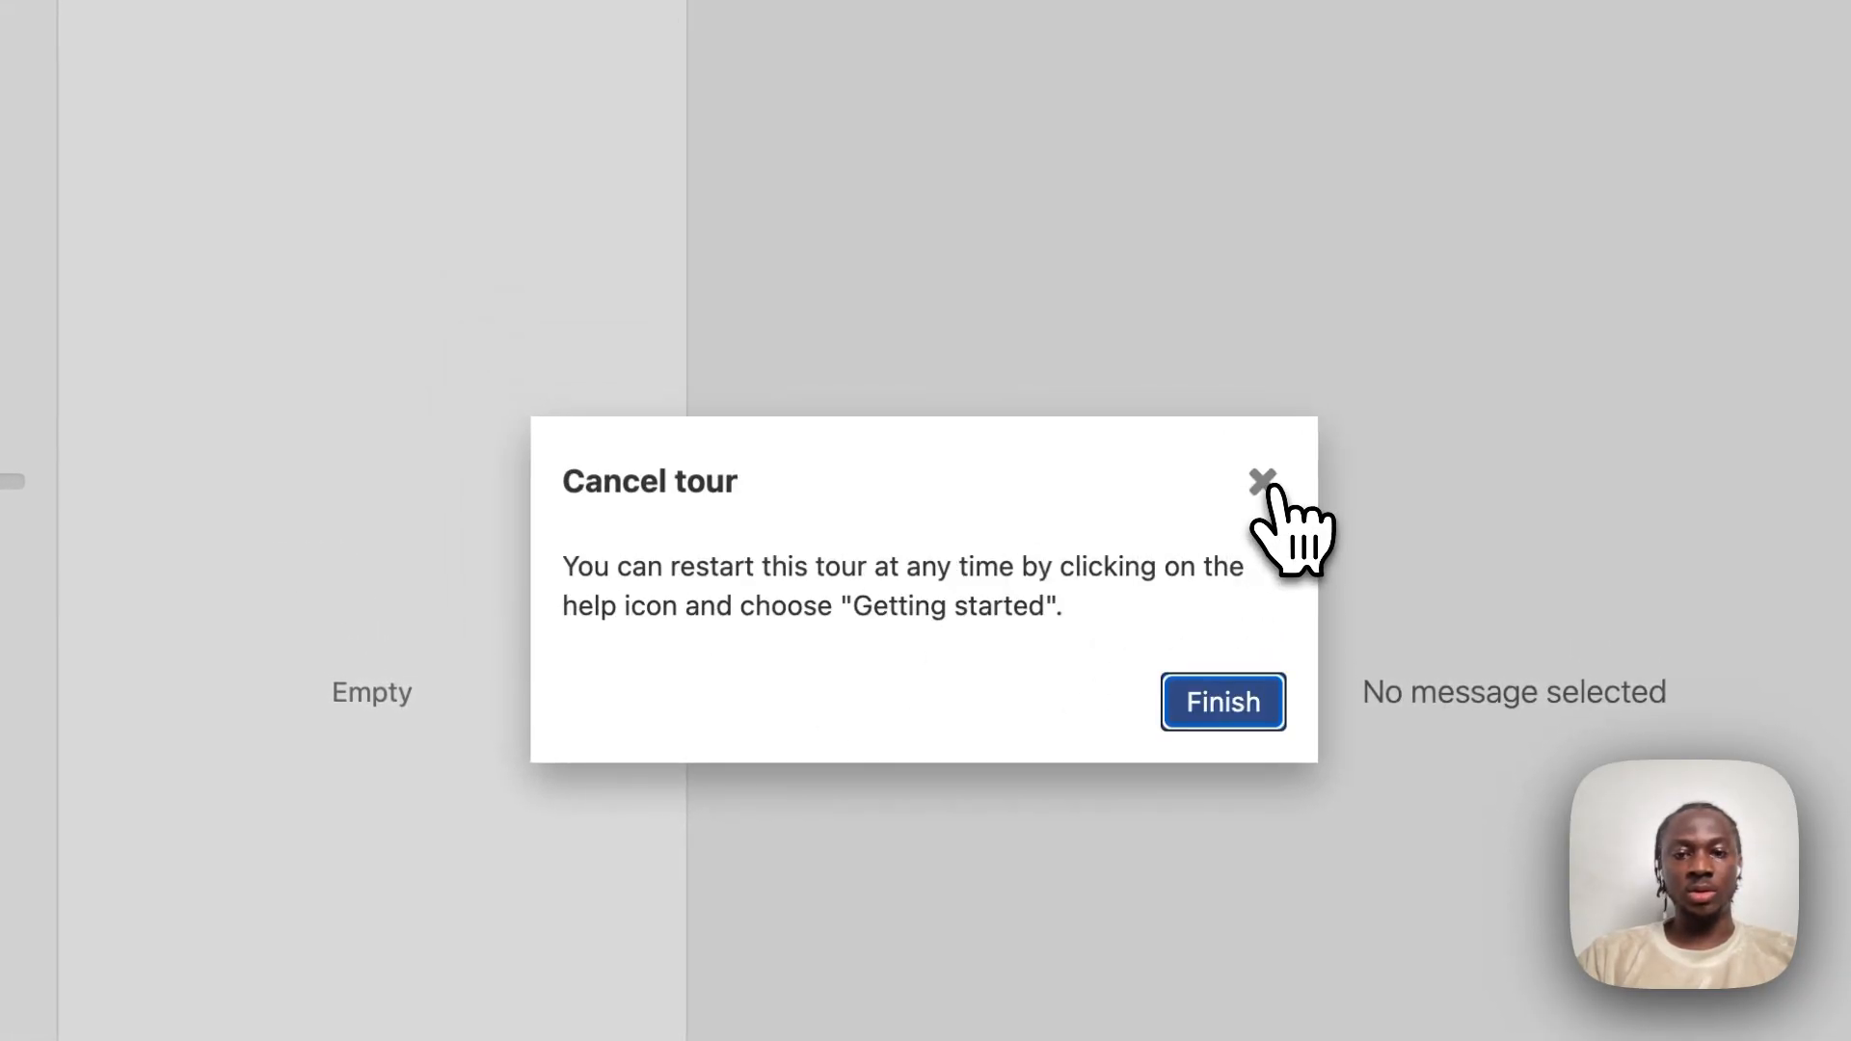
click(1264, 485)
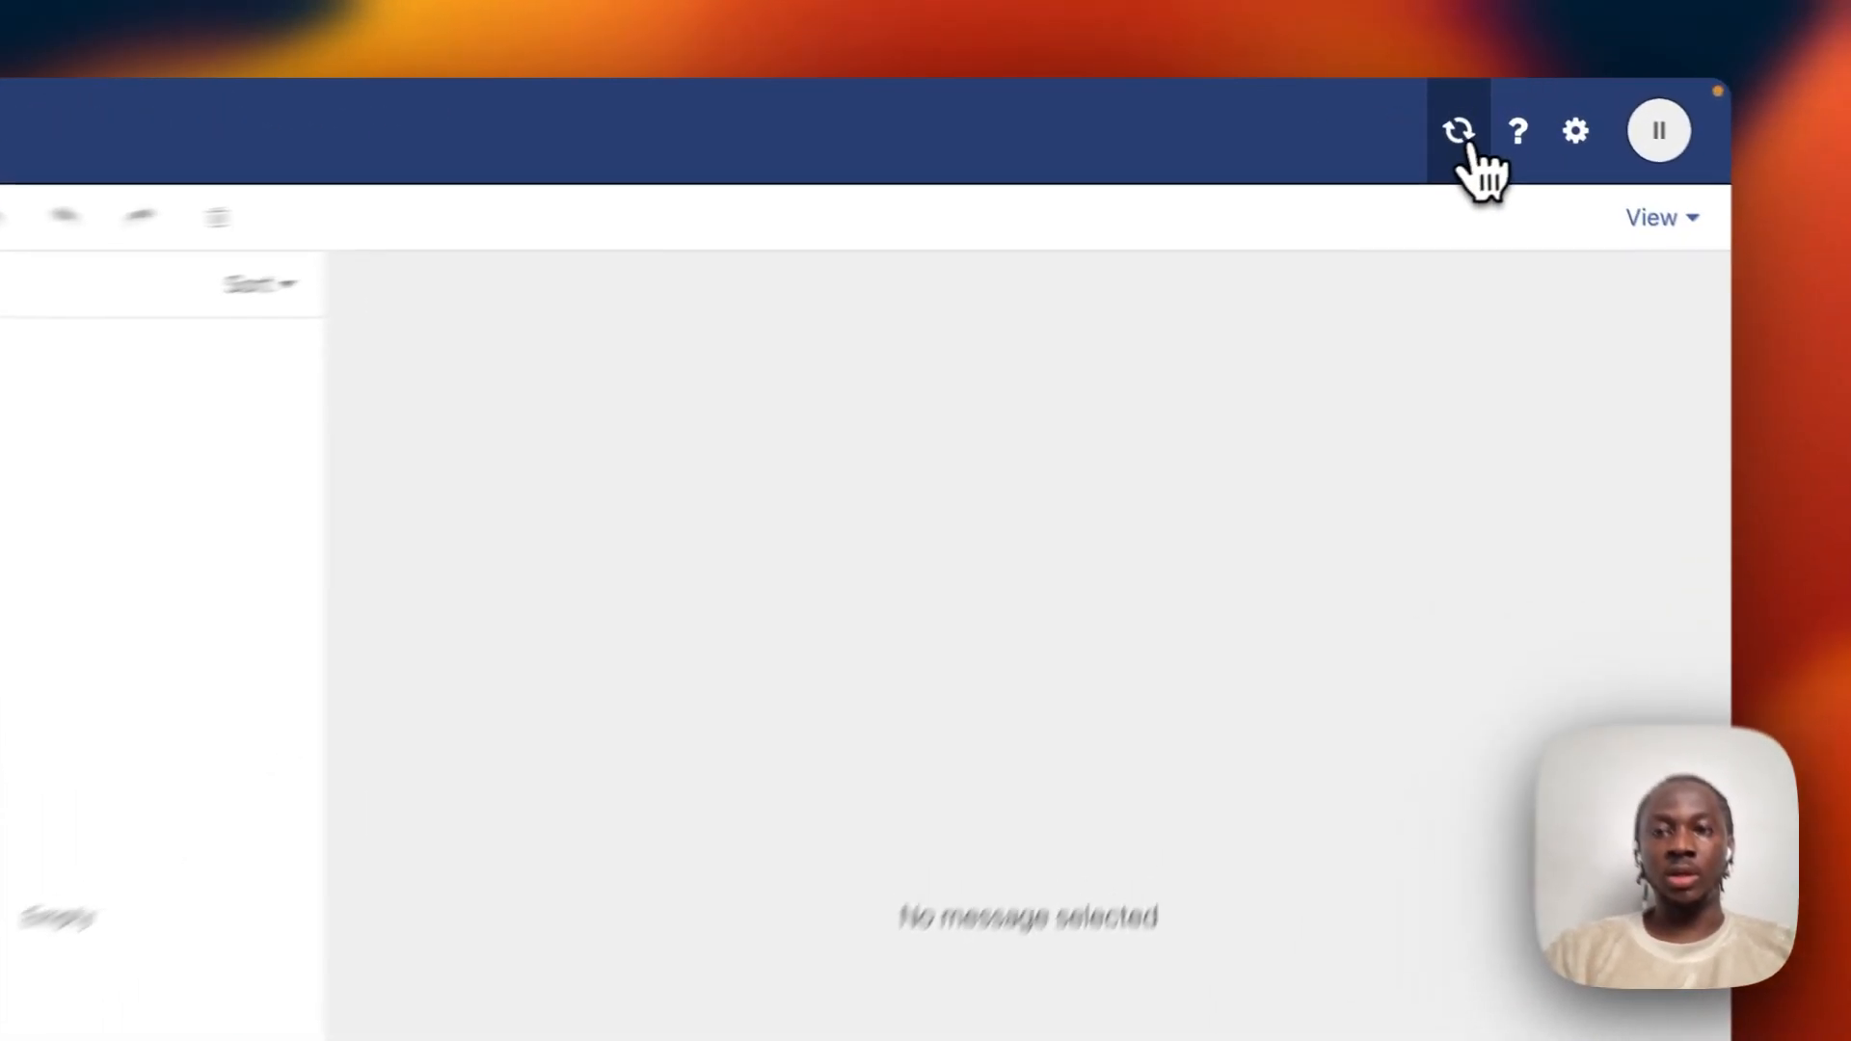
Refresh the inbox, open the new Test message and send a reply reading 'replied'.
click(1473, 109)
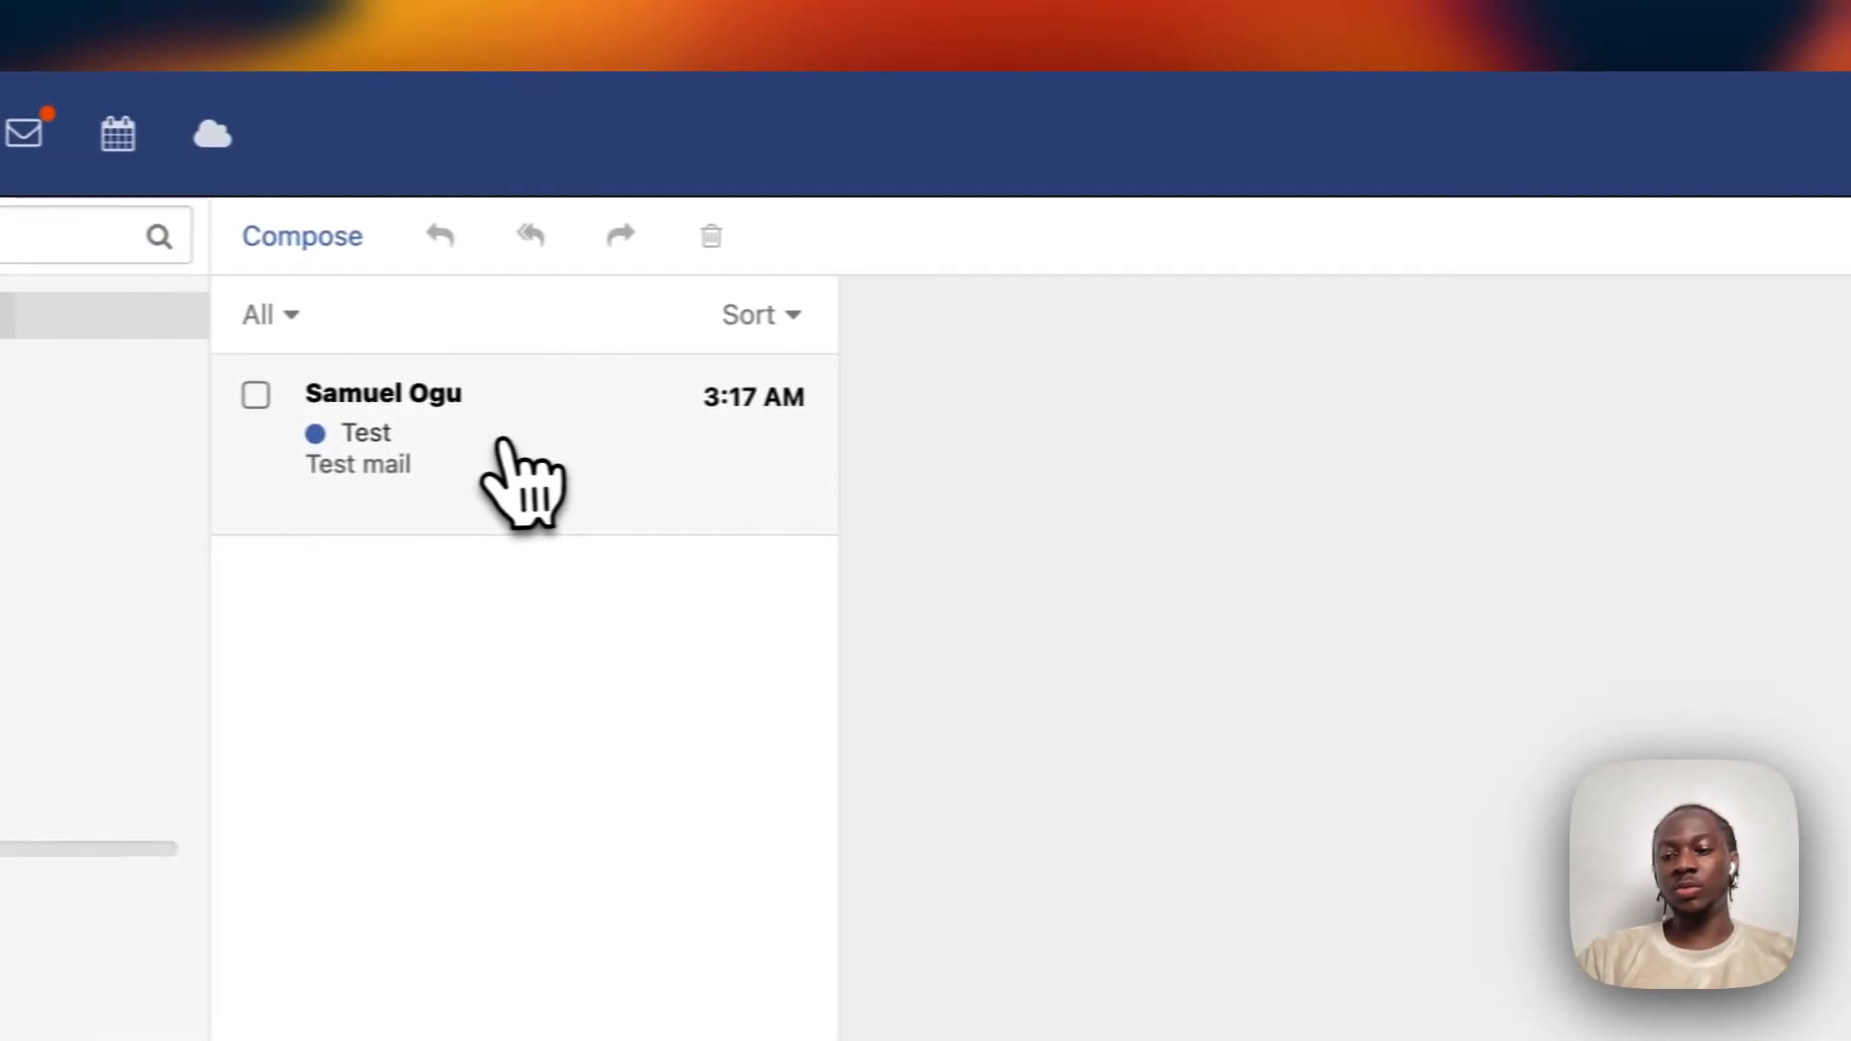
click(533, 441)
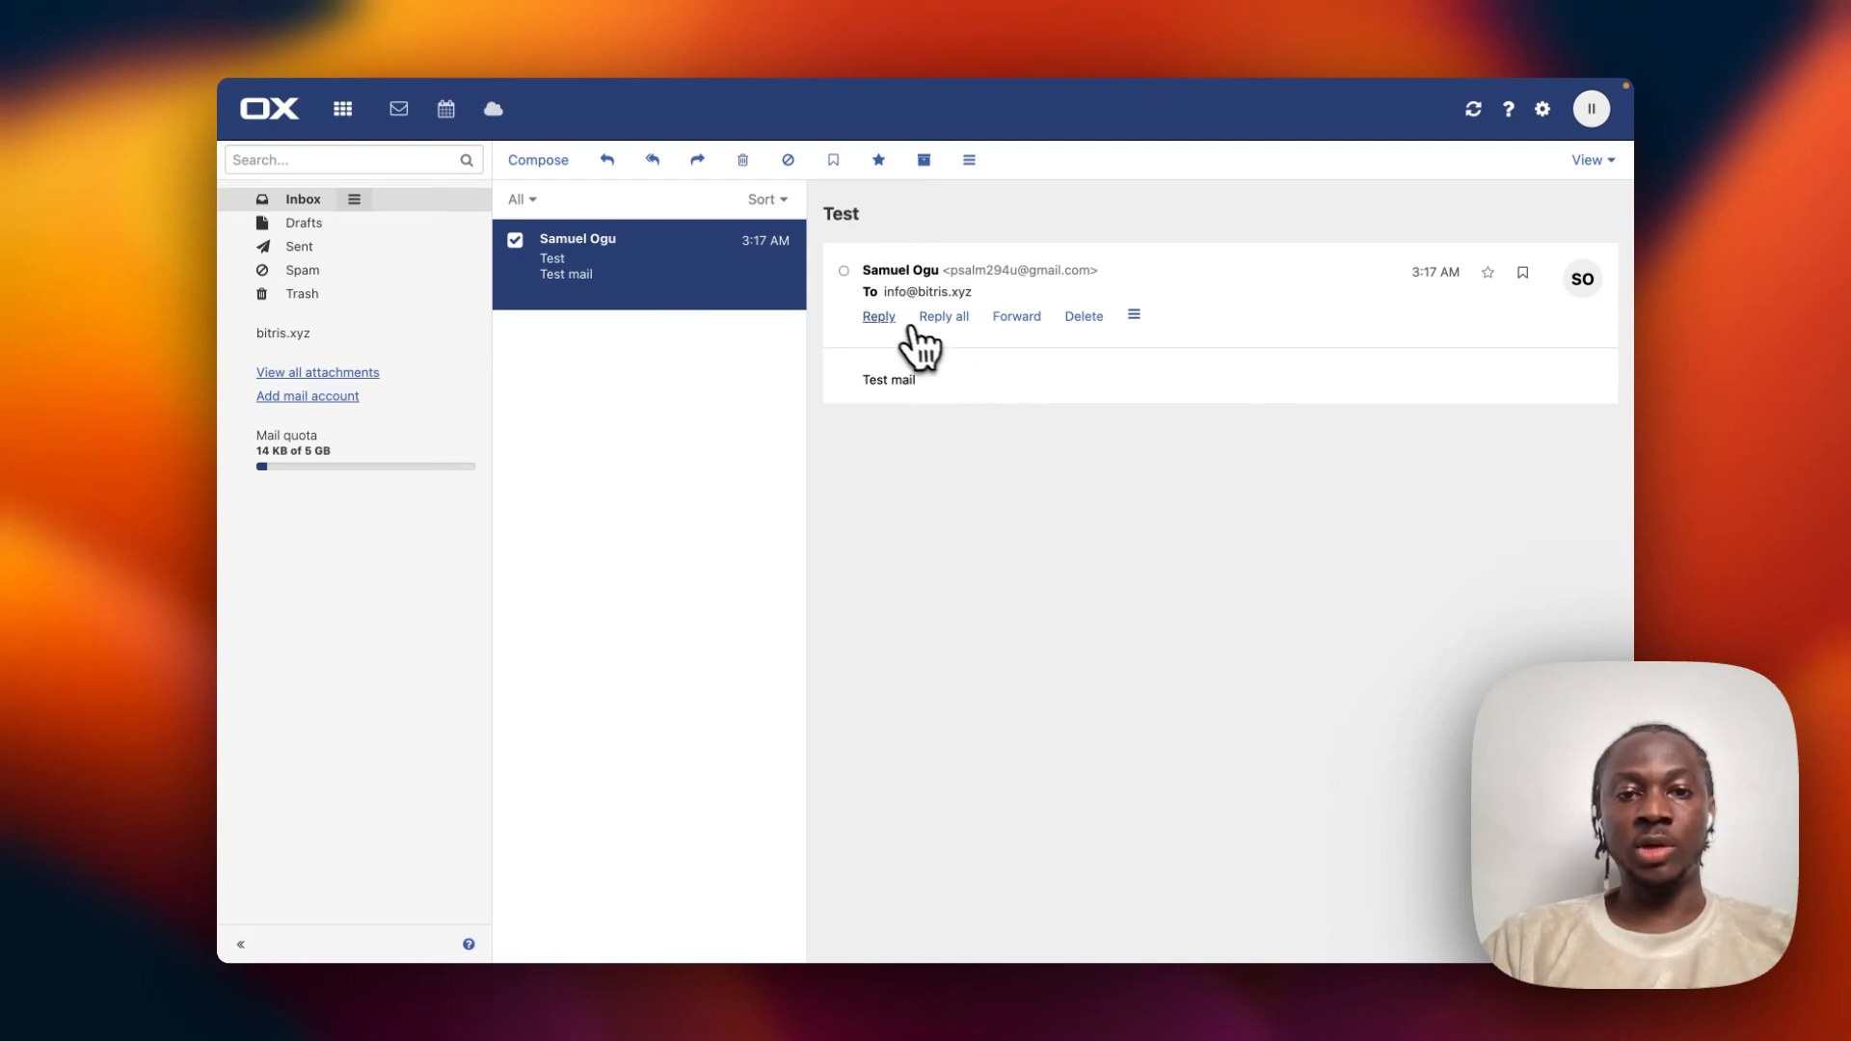
click(882, 318)
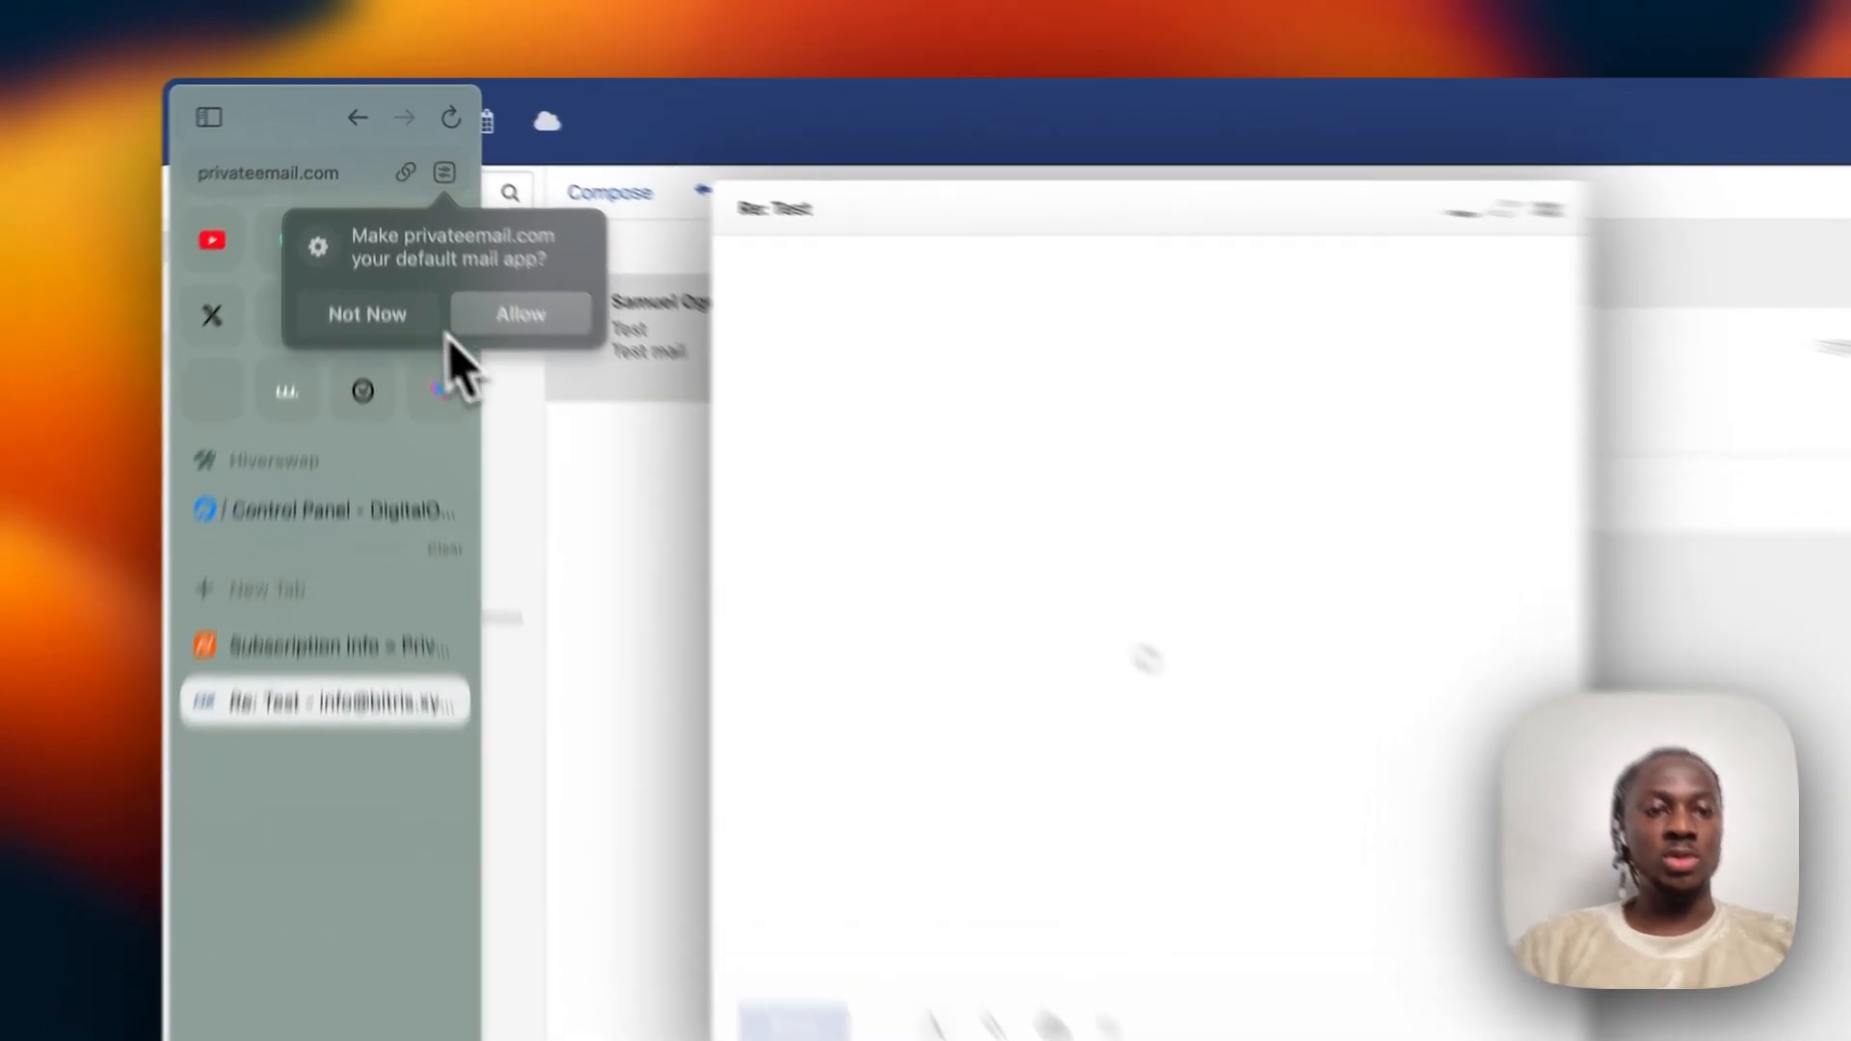
click(376, 252)
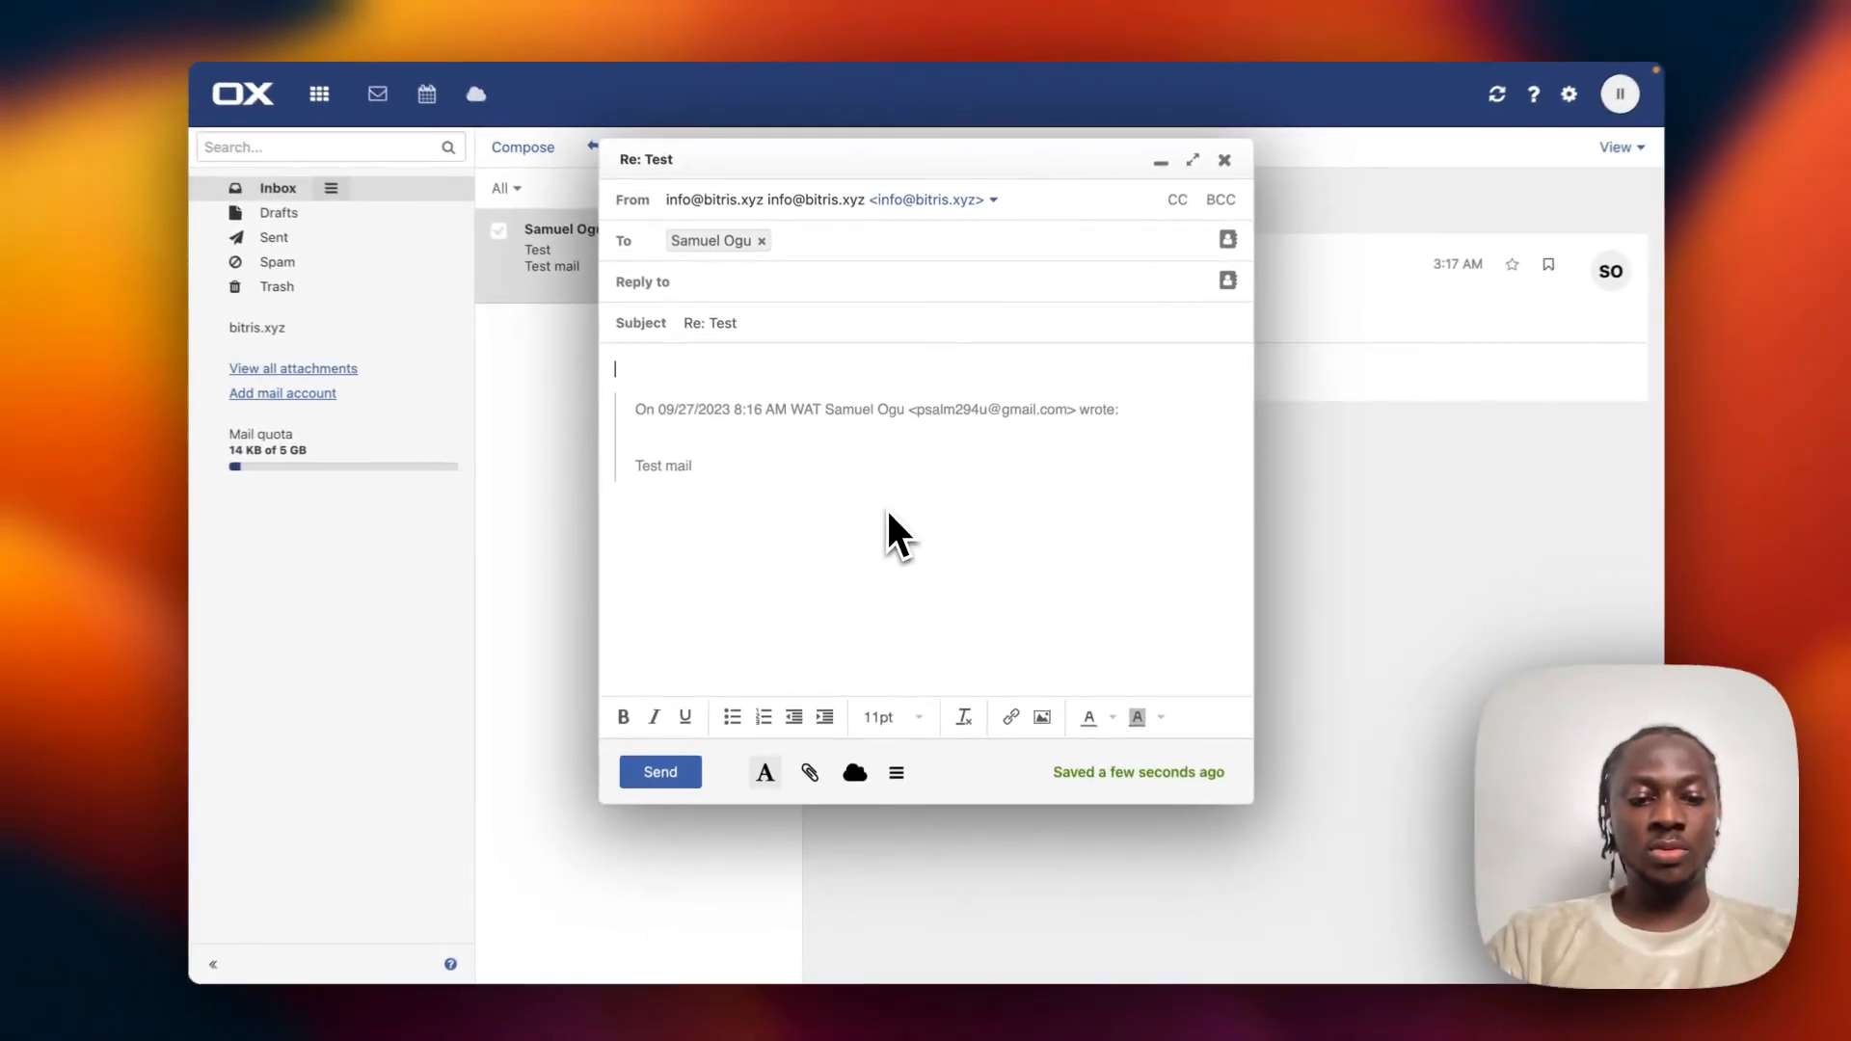
text(replied)
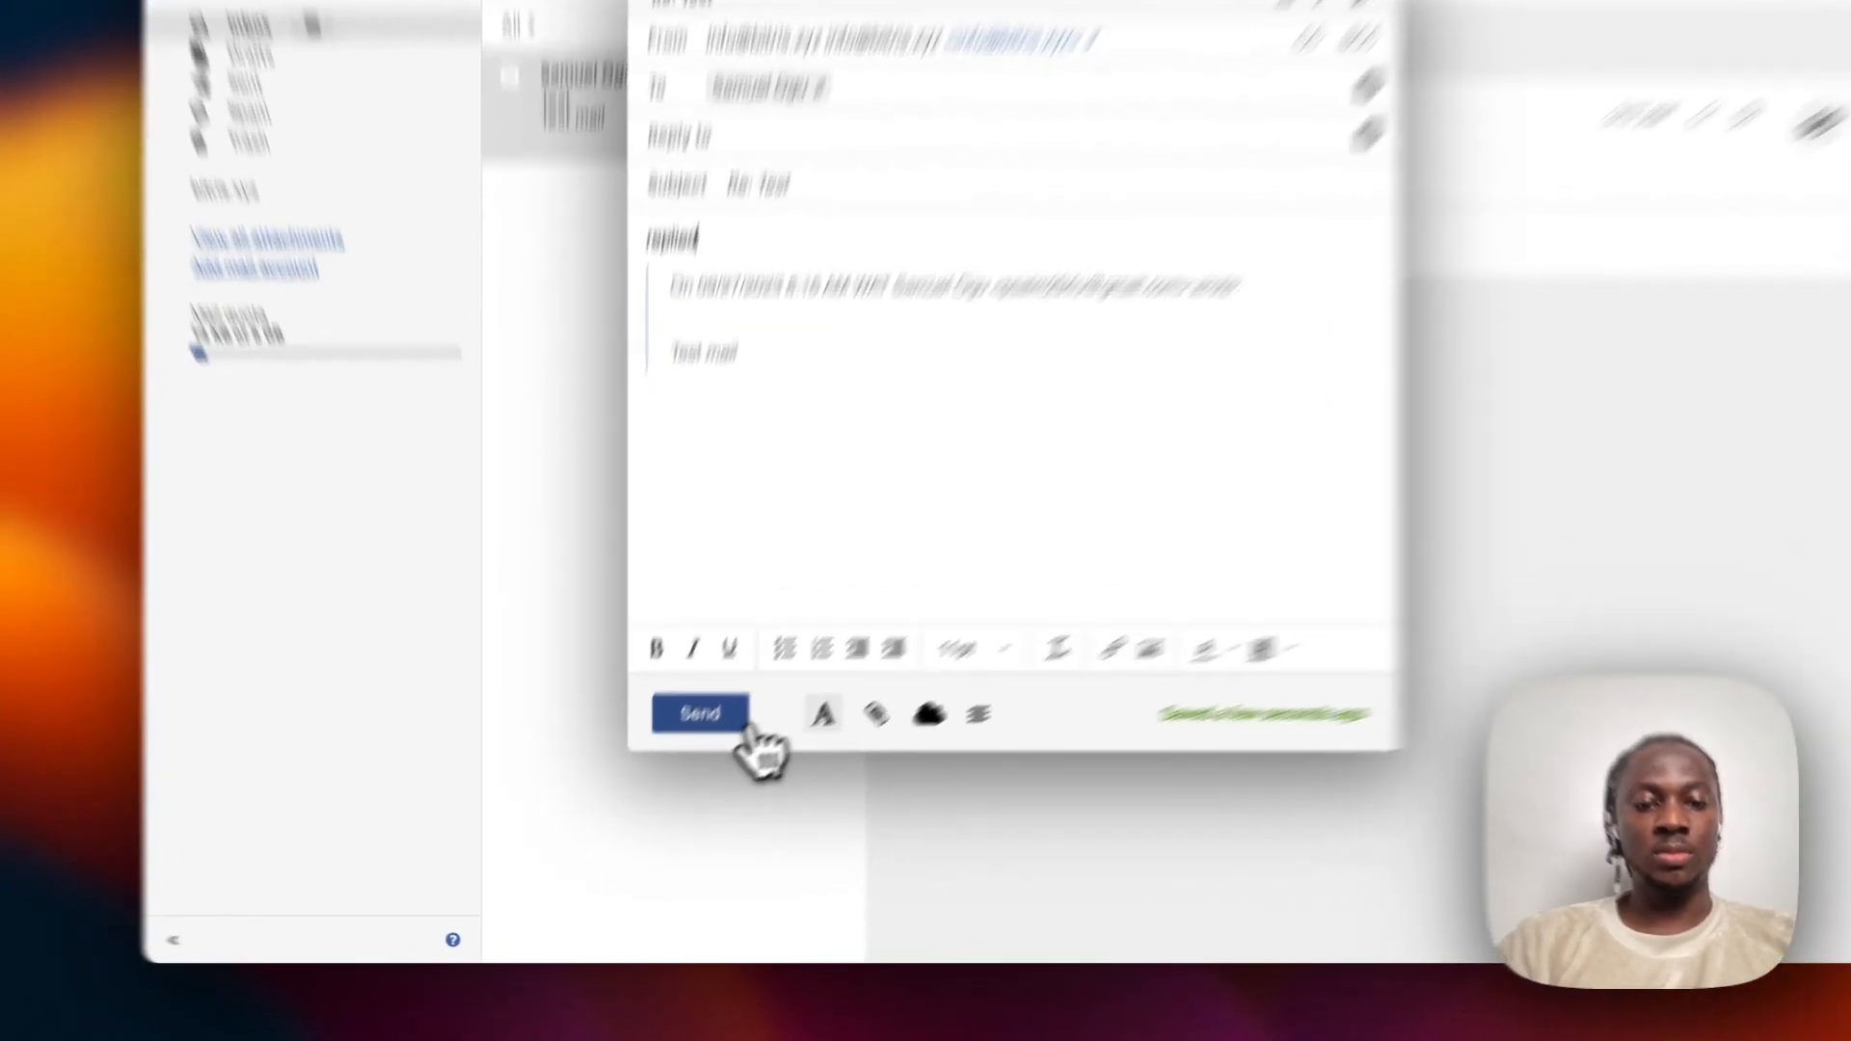
click(670, 759)
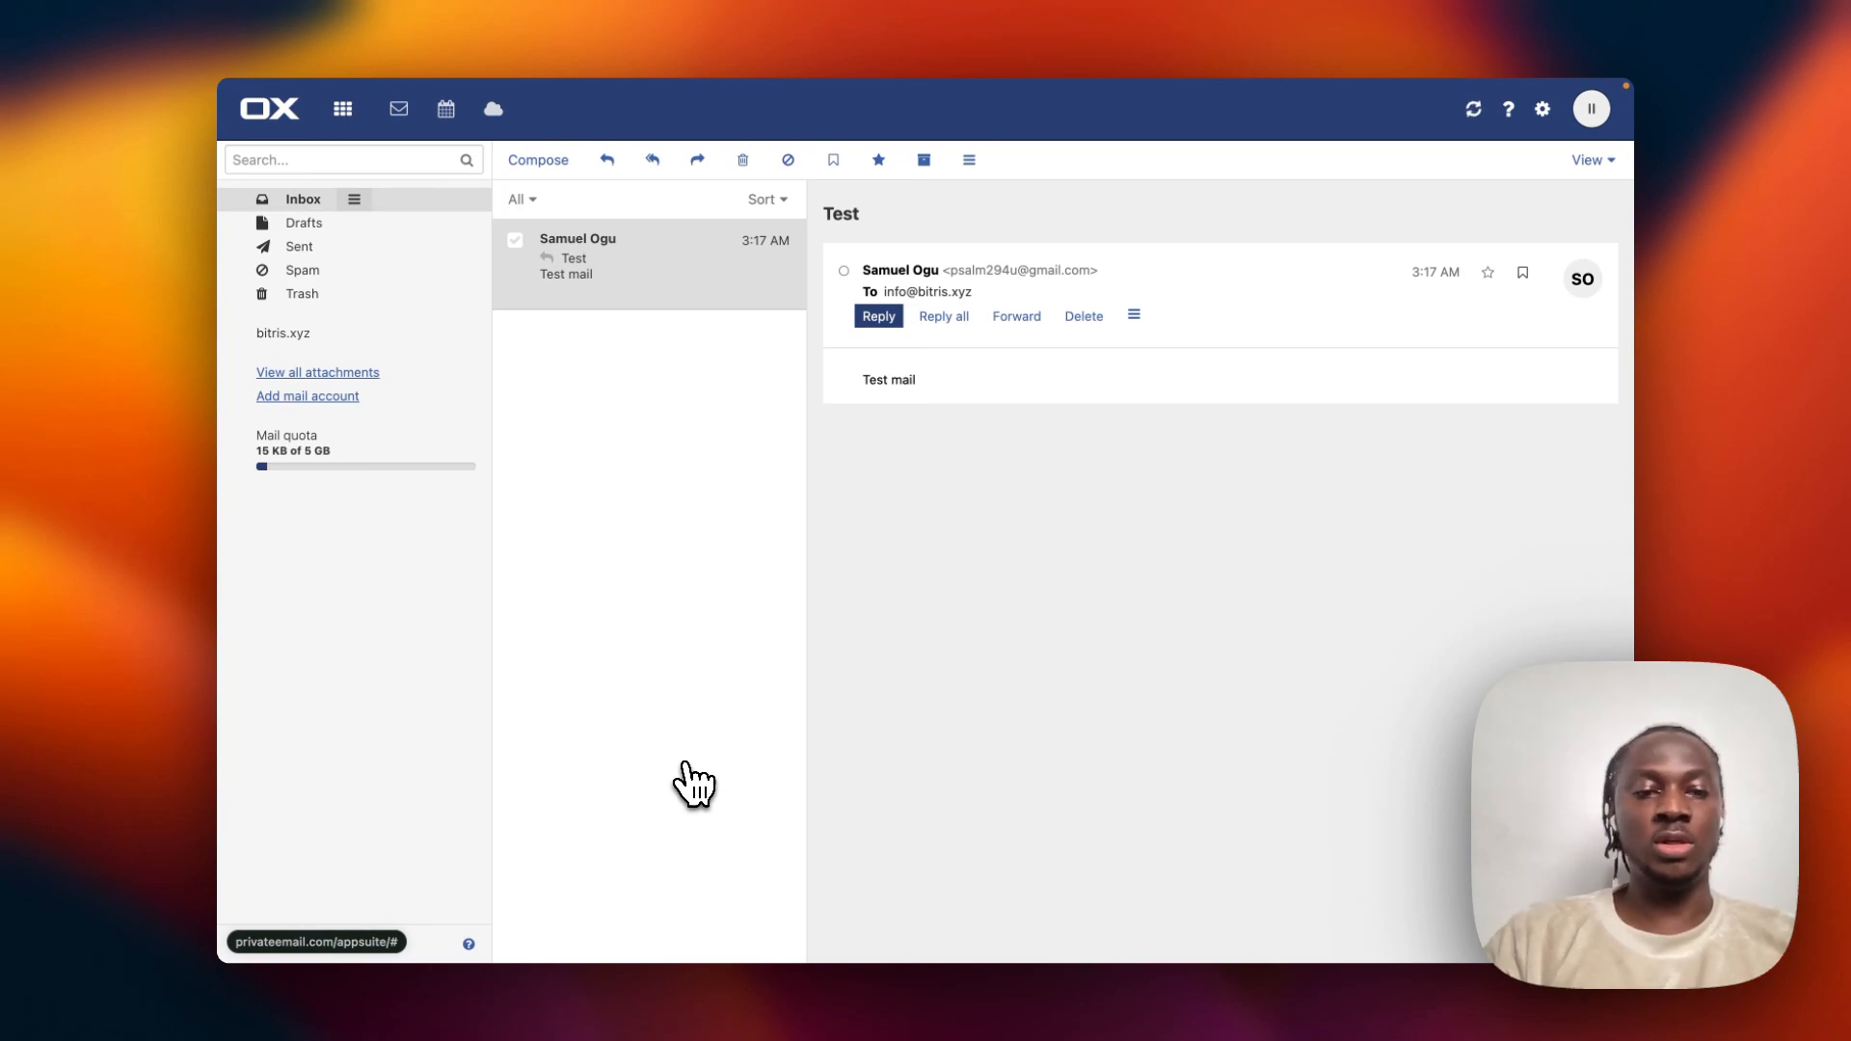
mouse_move(225, 526)
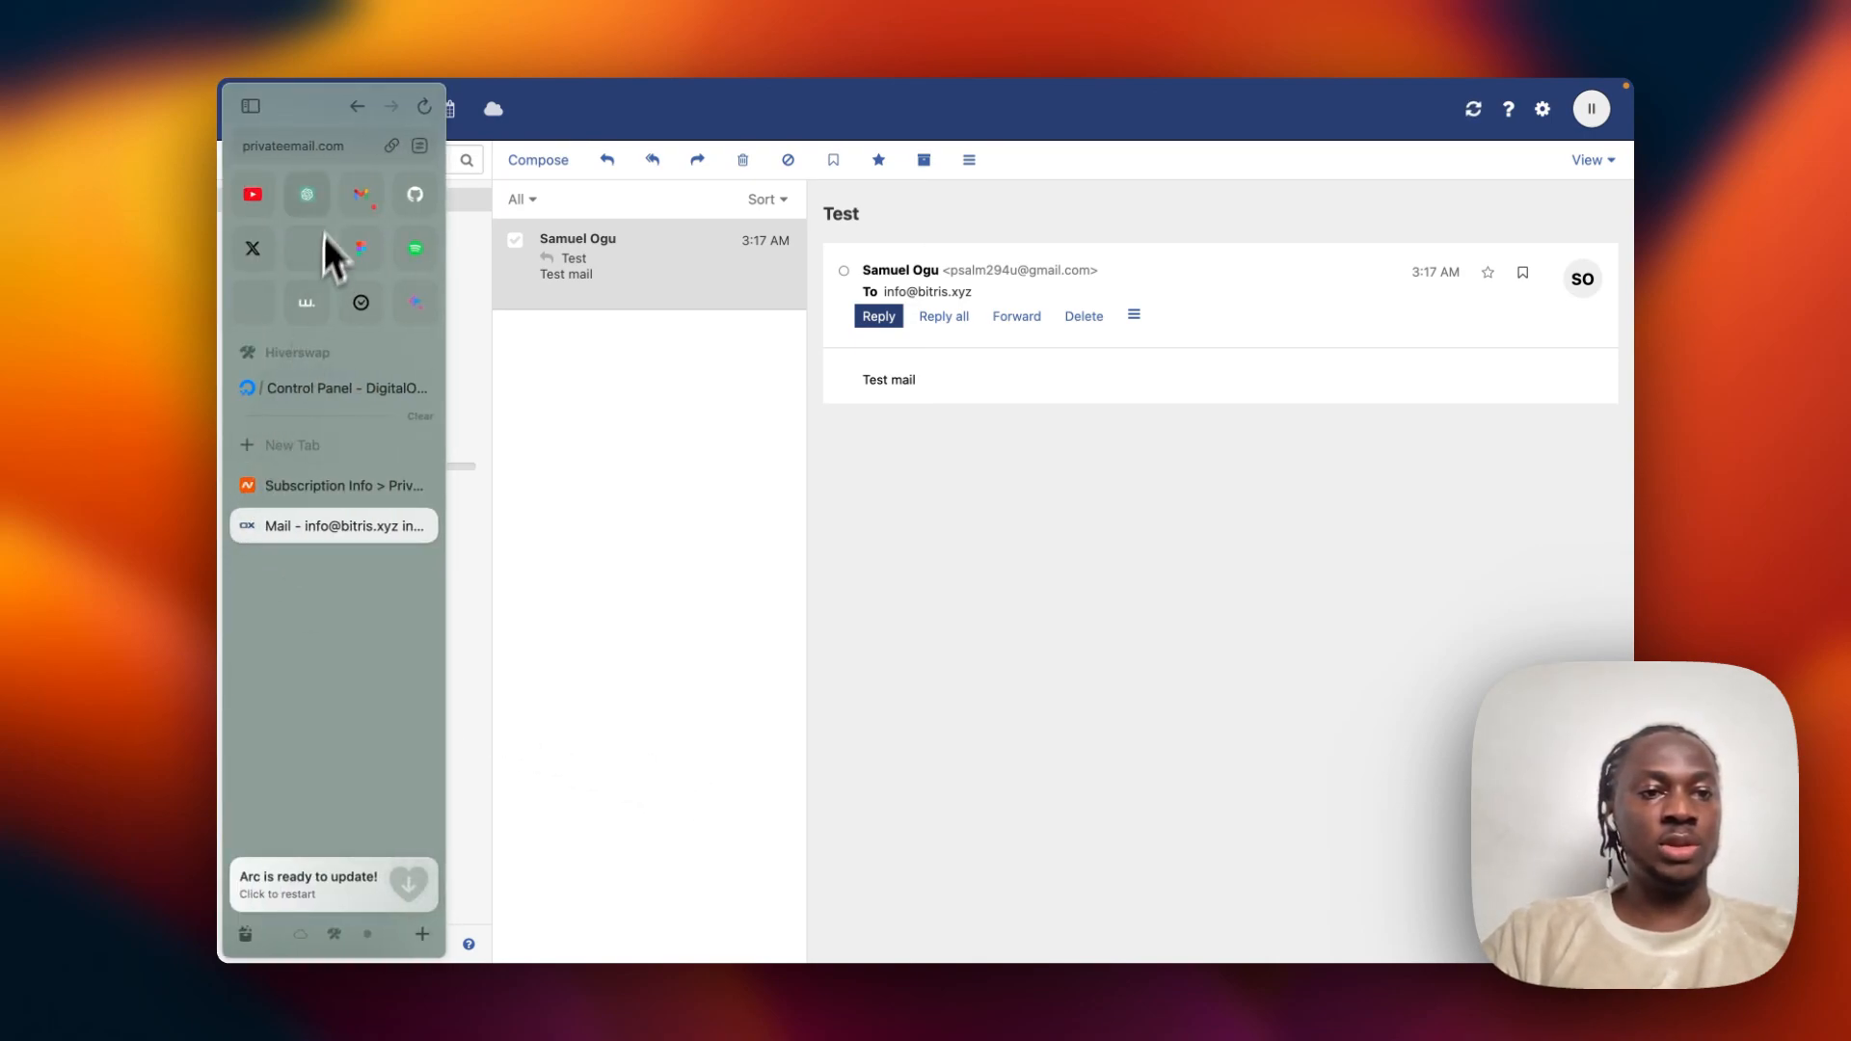
click(362, 188)
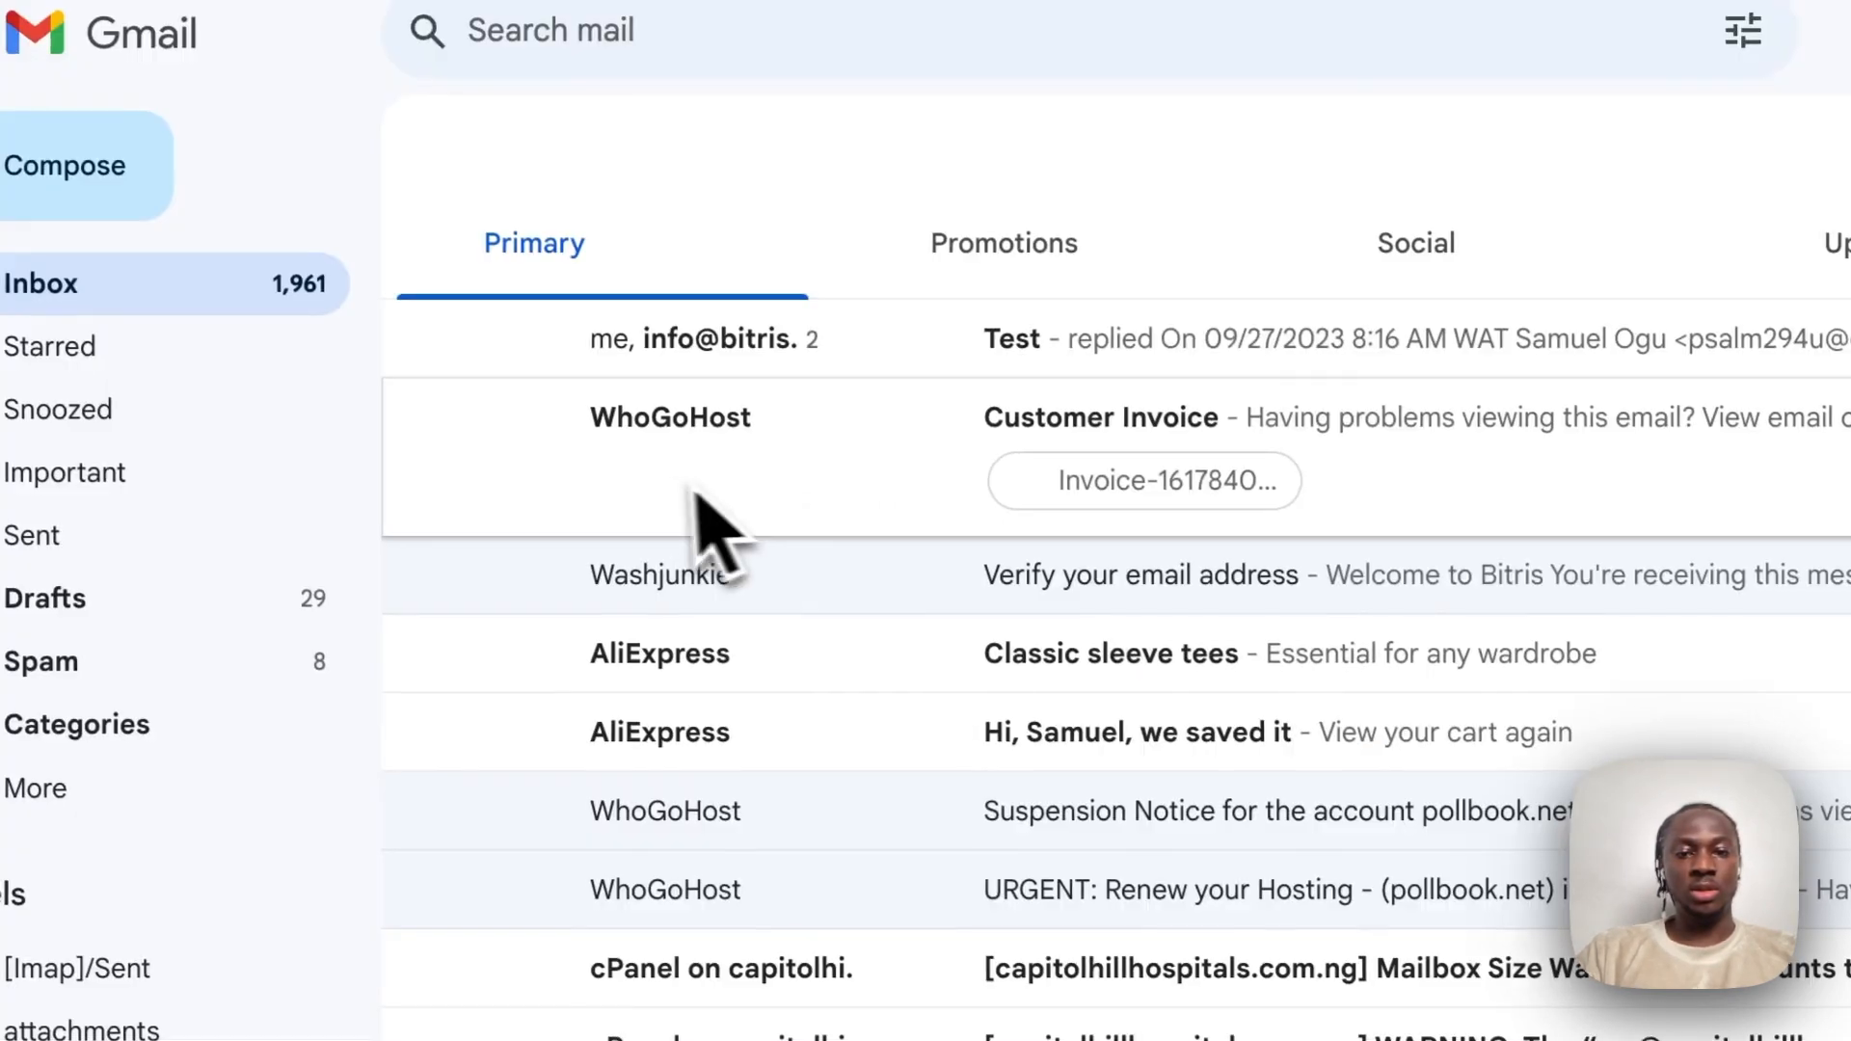
Open the Test conversation in Gmail to view the 'replied' message from the bitris.xyz mailbox.
click(897, 358)
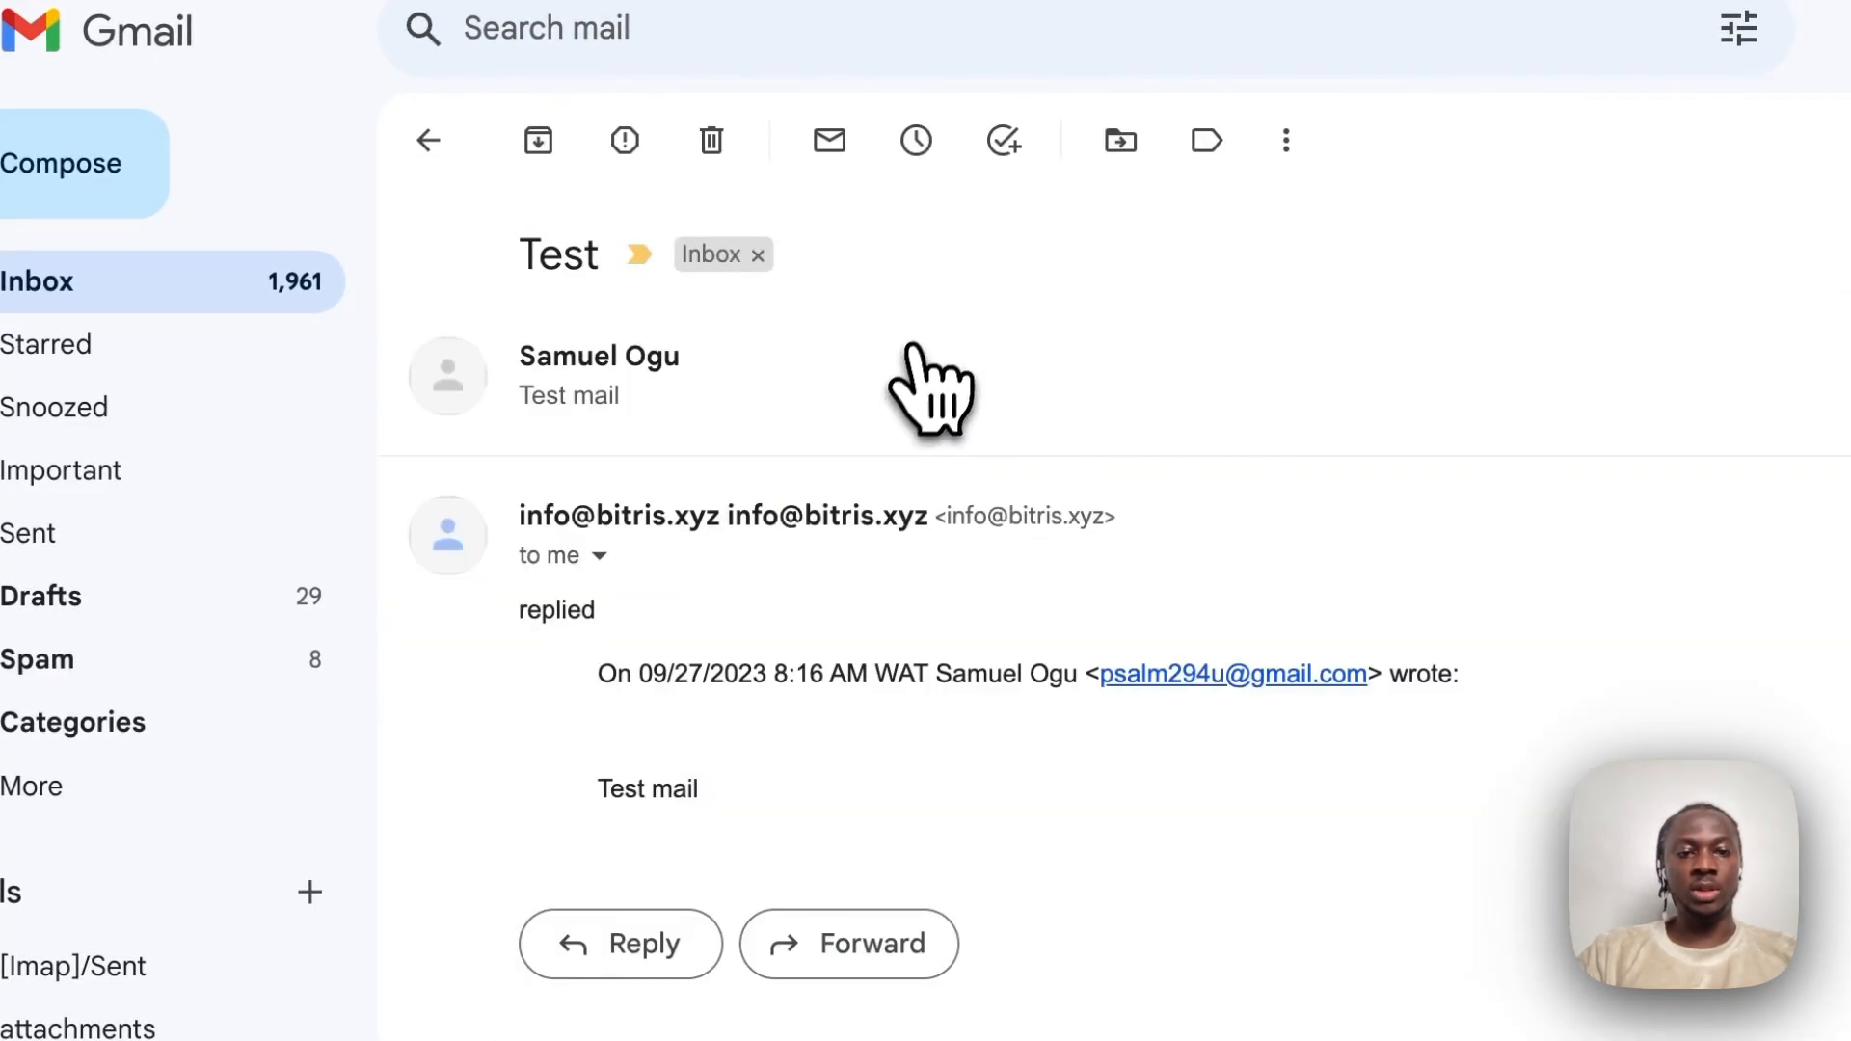